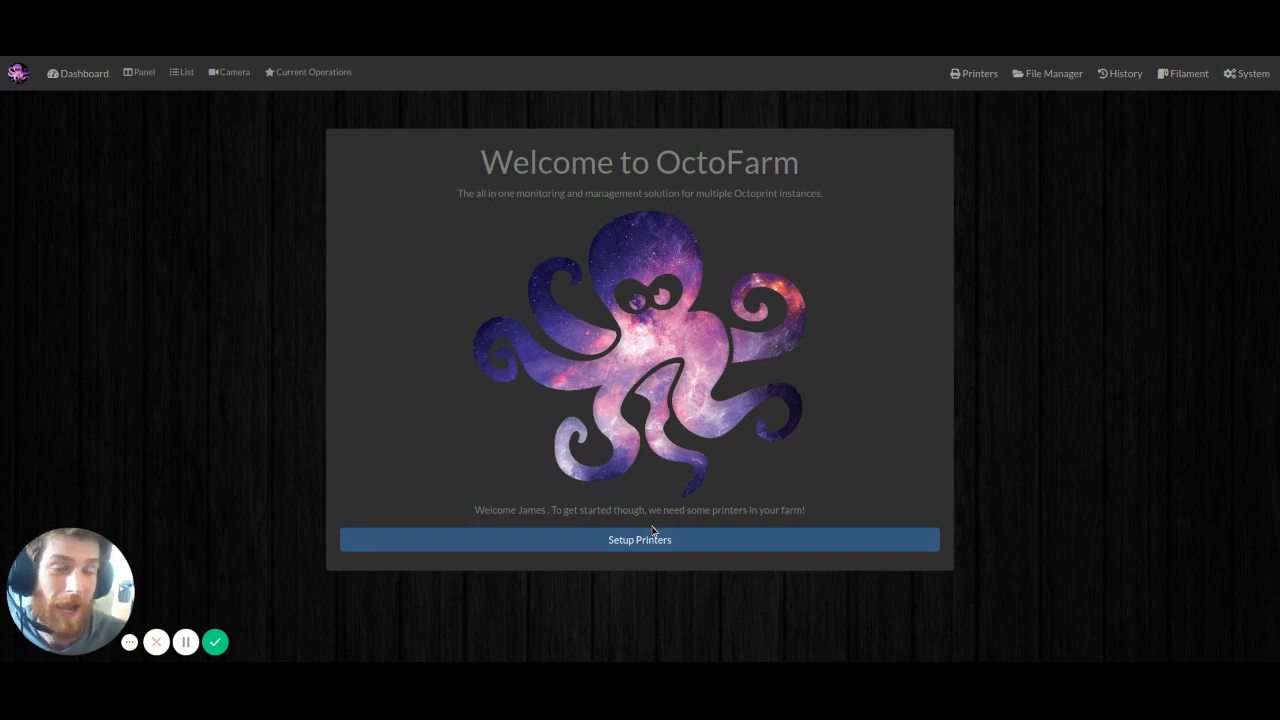
pyautogui.click(1247, 74)
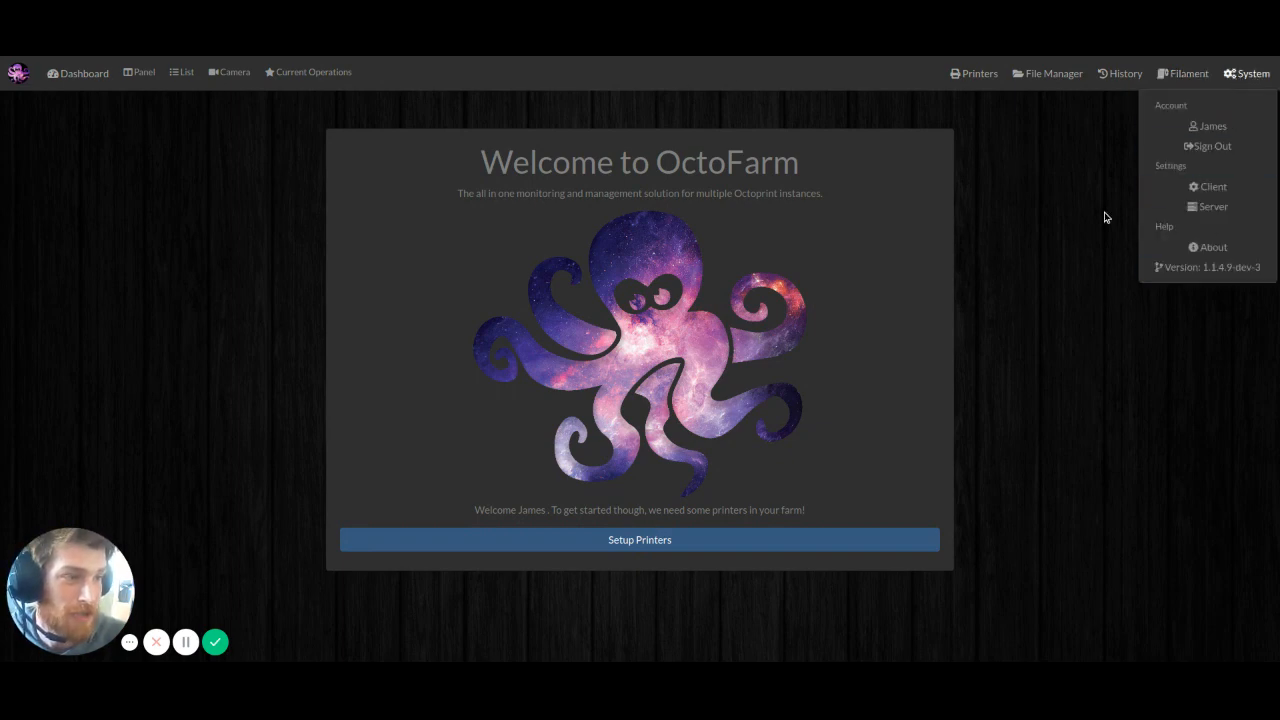
pyautogui.click(1200, 187)
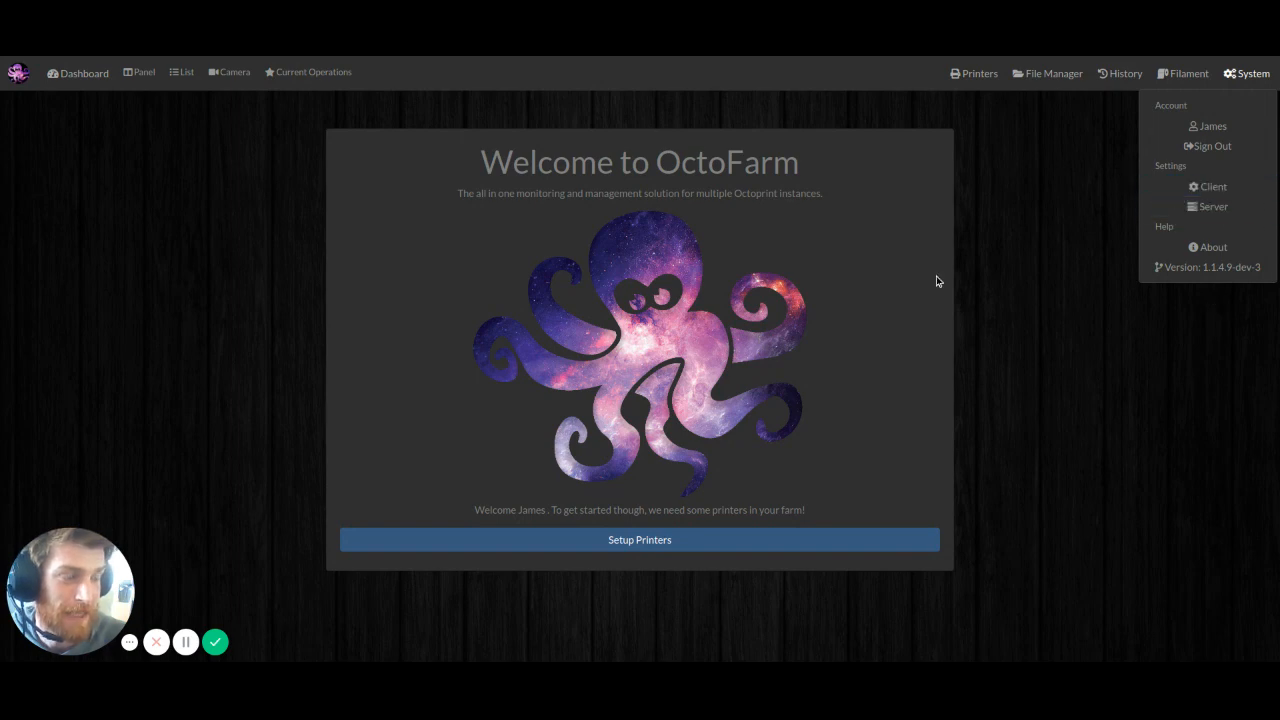
pyautogui.click(1056, 230)
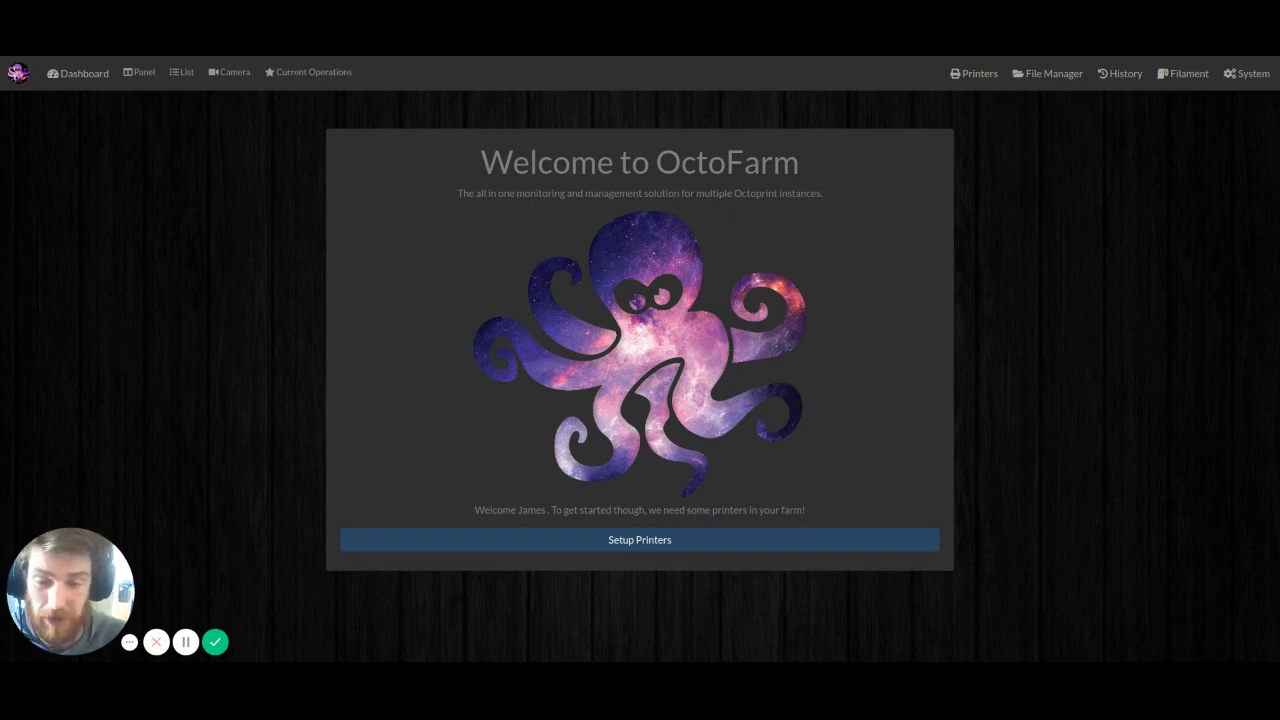
# Start the printer setup by opening the printer management page.
pyautogui.click(652, 540)
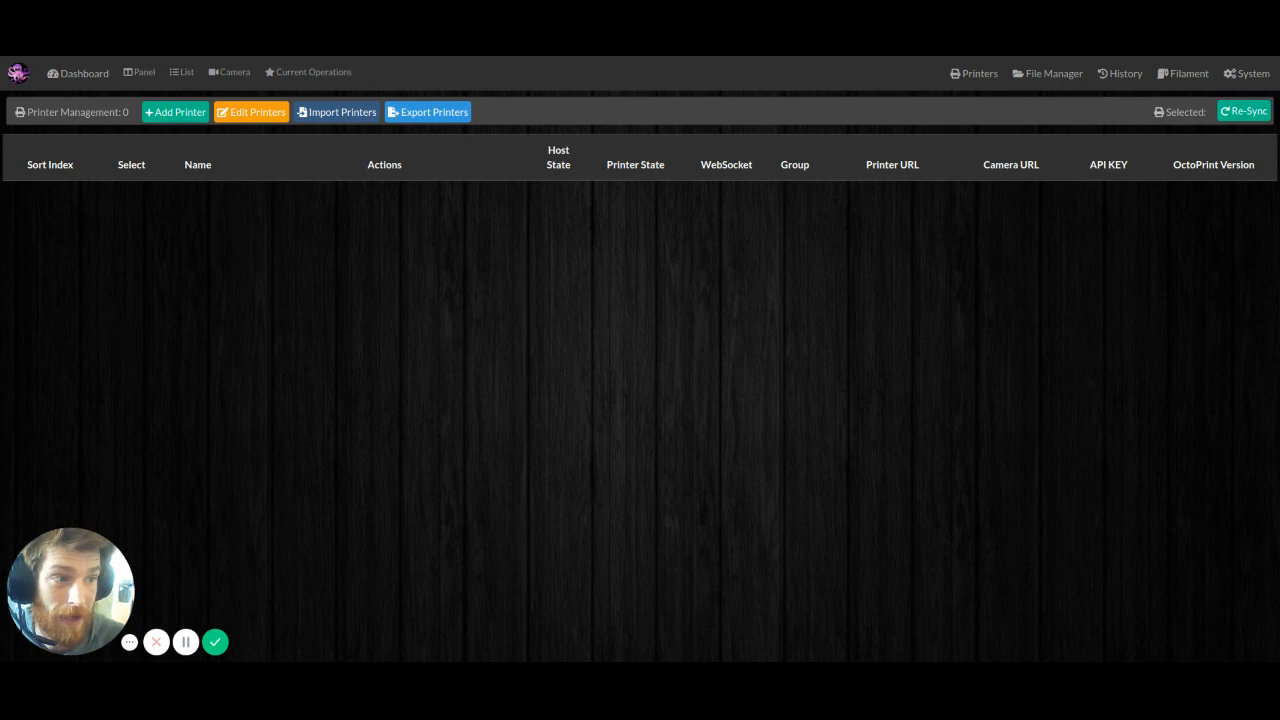
pyautogui.click(968, 76)
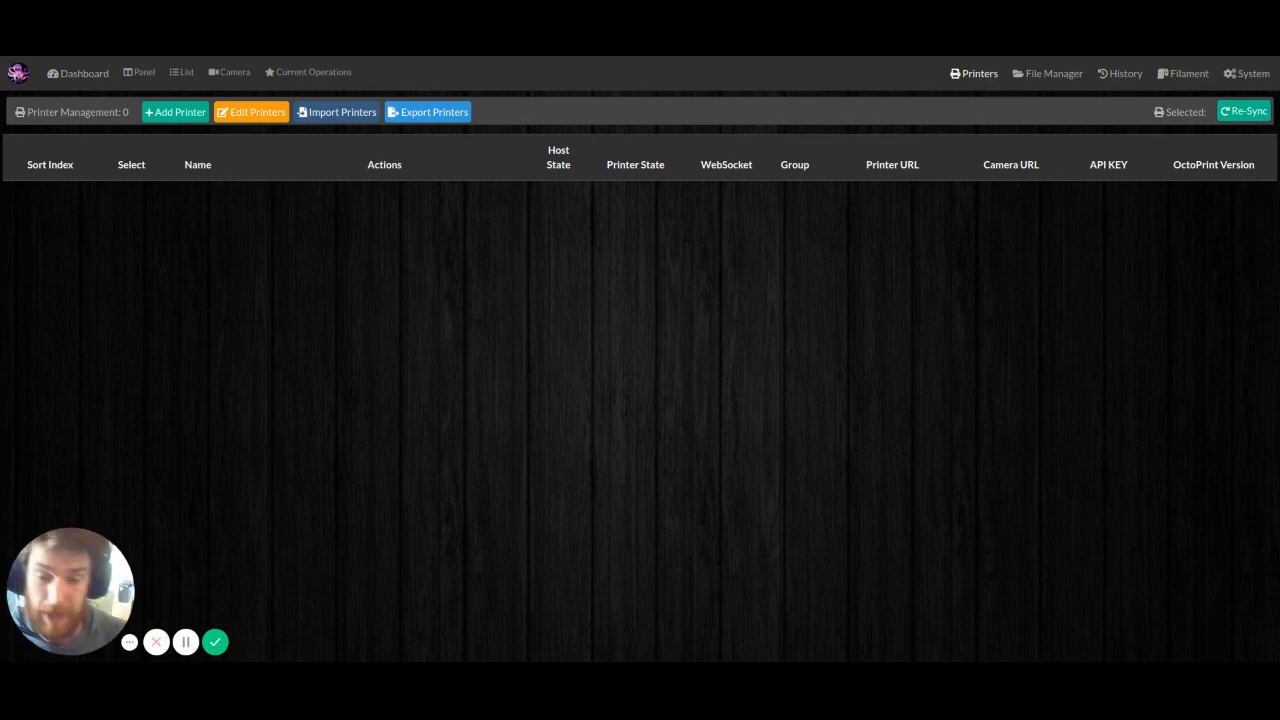
# Add a new printer entry named "This name" and delete the unsaved entry.
pyautogui.click(172, 115)
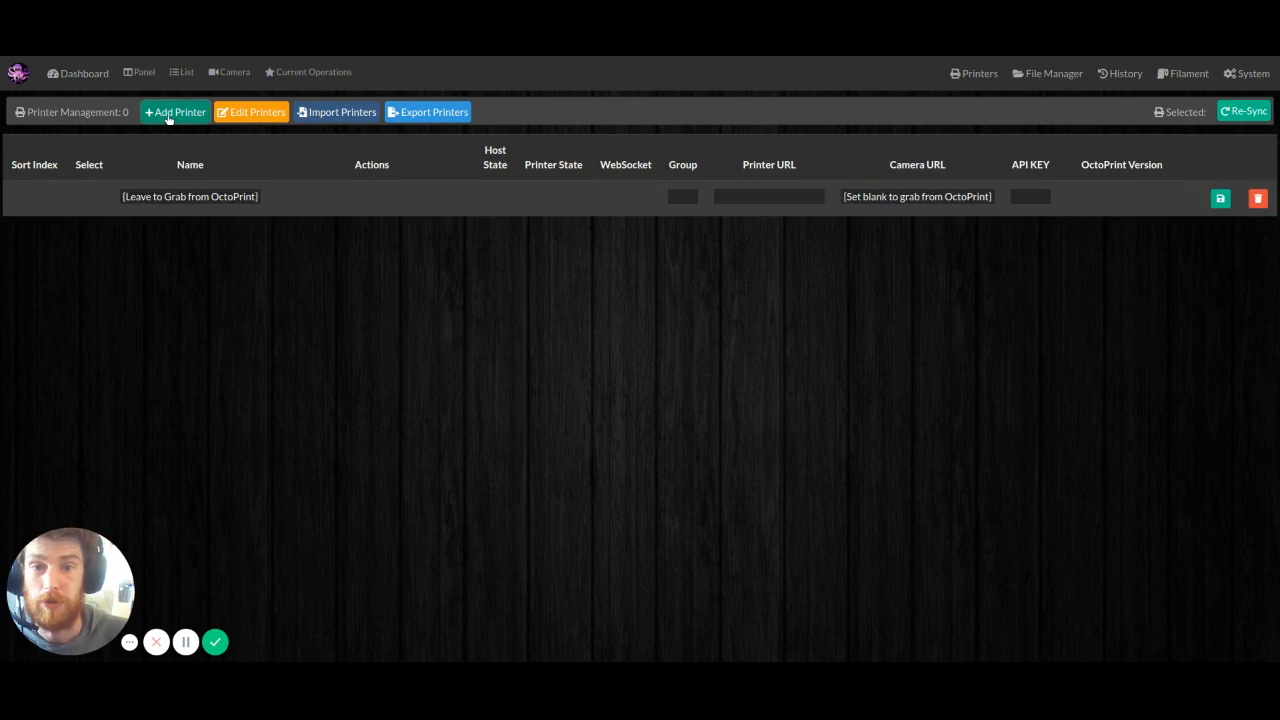
pyautogui.click(209, 200)
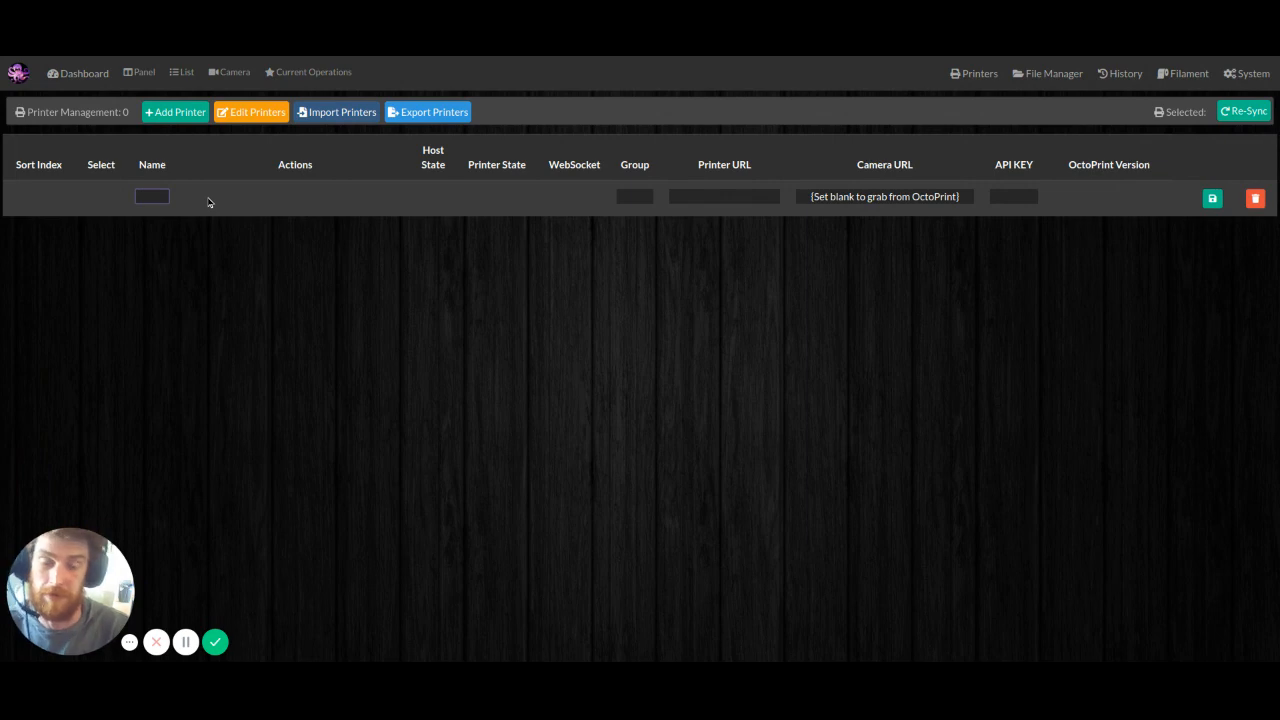
pyautogui.click(157, 197)
pyautogui.write('Th')
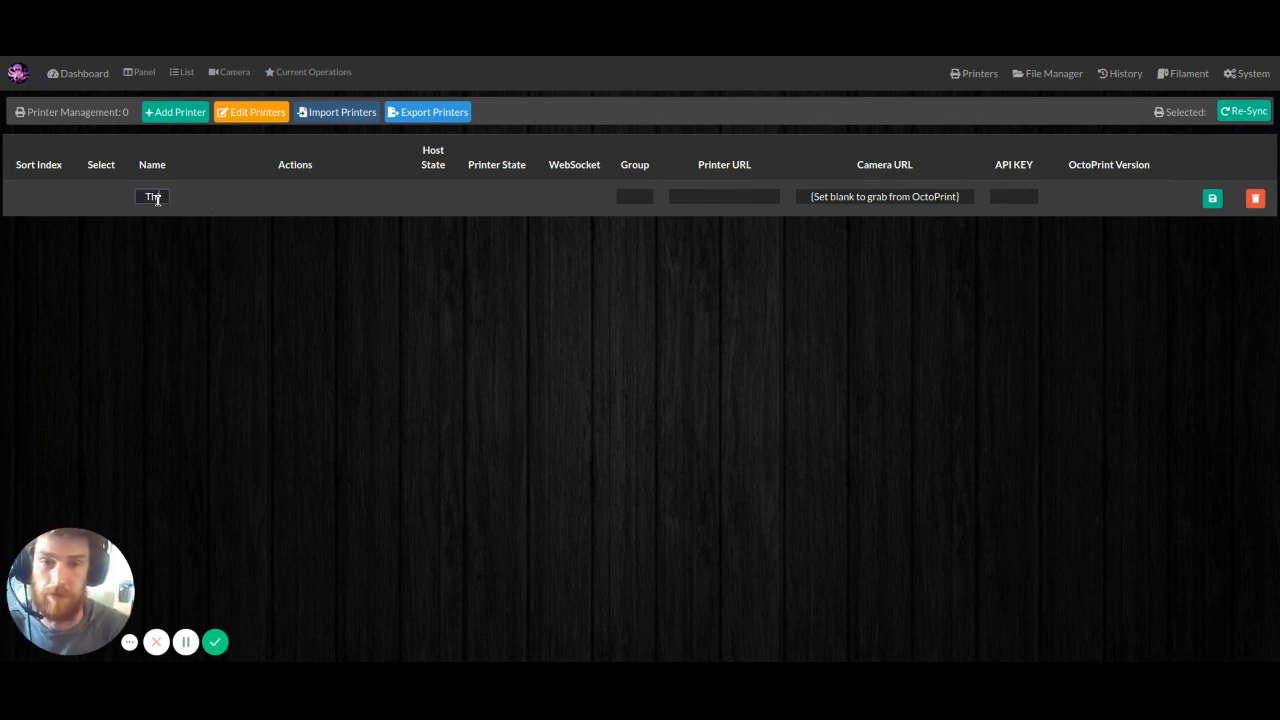
pyautogui.write('is name')
pyautogui.click(727, 217)
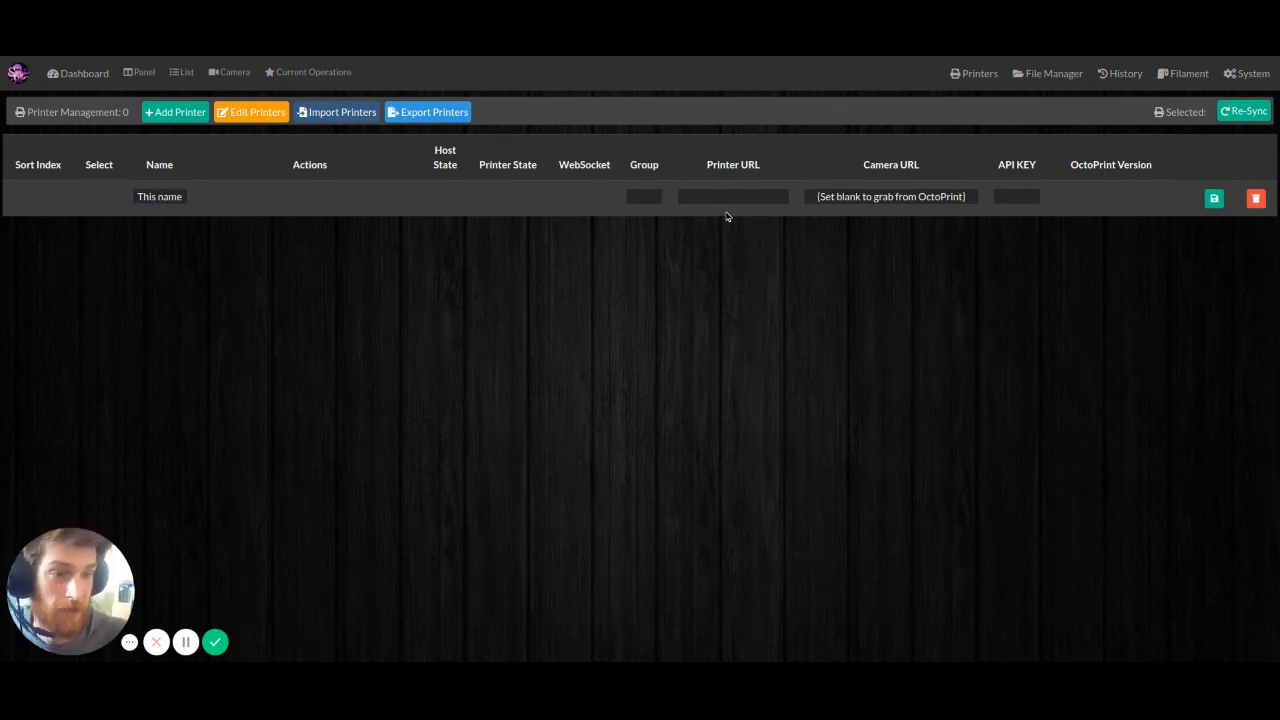
pyautogui.click(1255, 199)
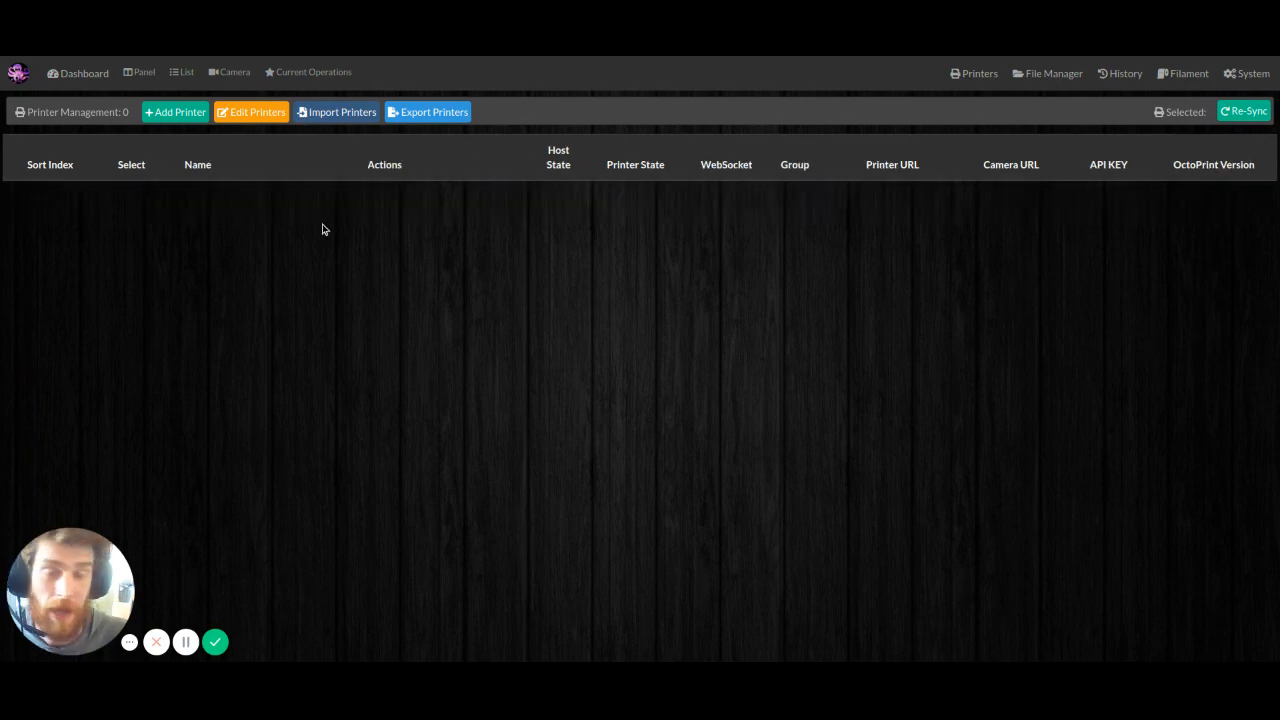
# Import the saved printer list and check through the imported Virtual printer entries.
pyautogui.click(331, 110)
pyautogui.scroll(-5, 960, 265)
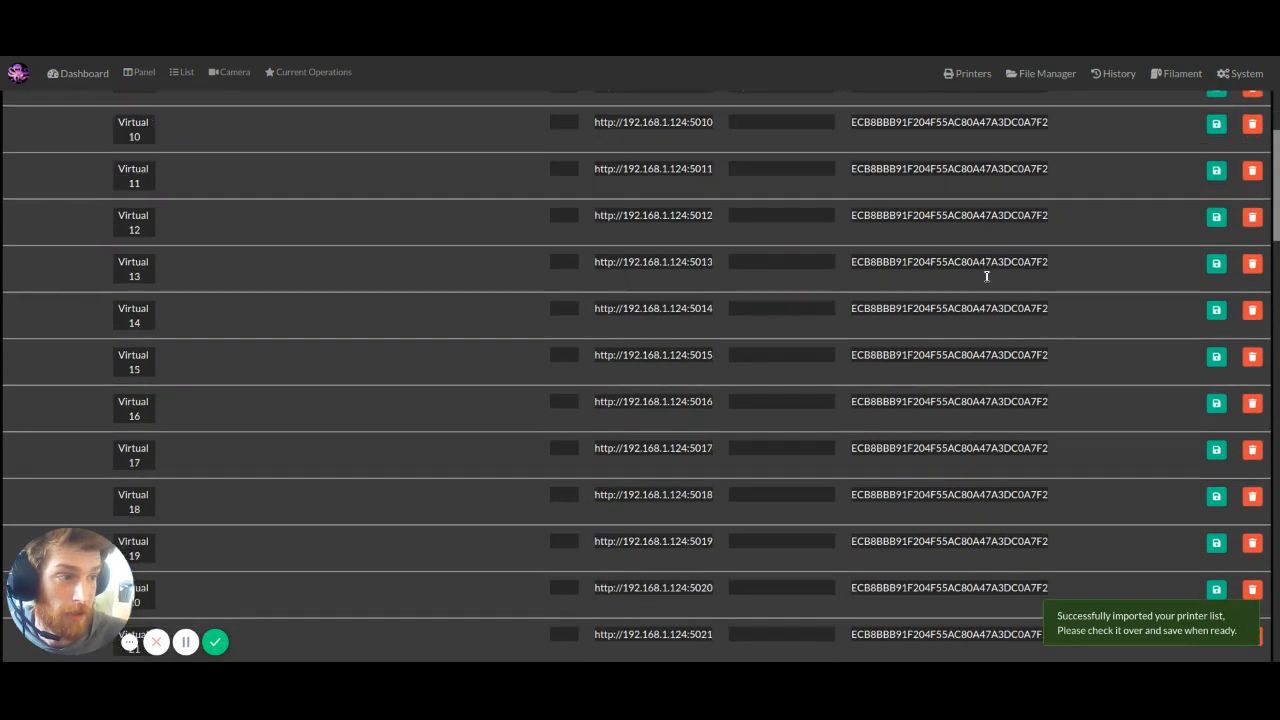
pyautogui.scroll(-20, 986, 276)
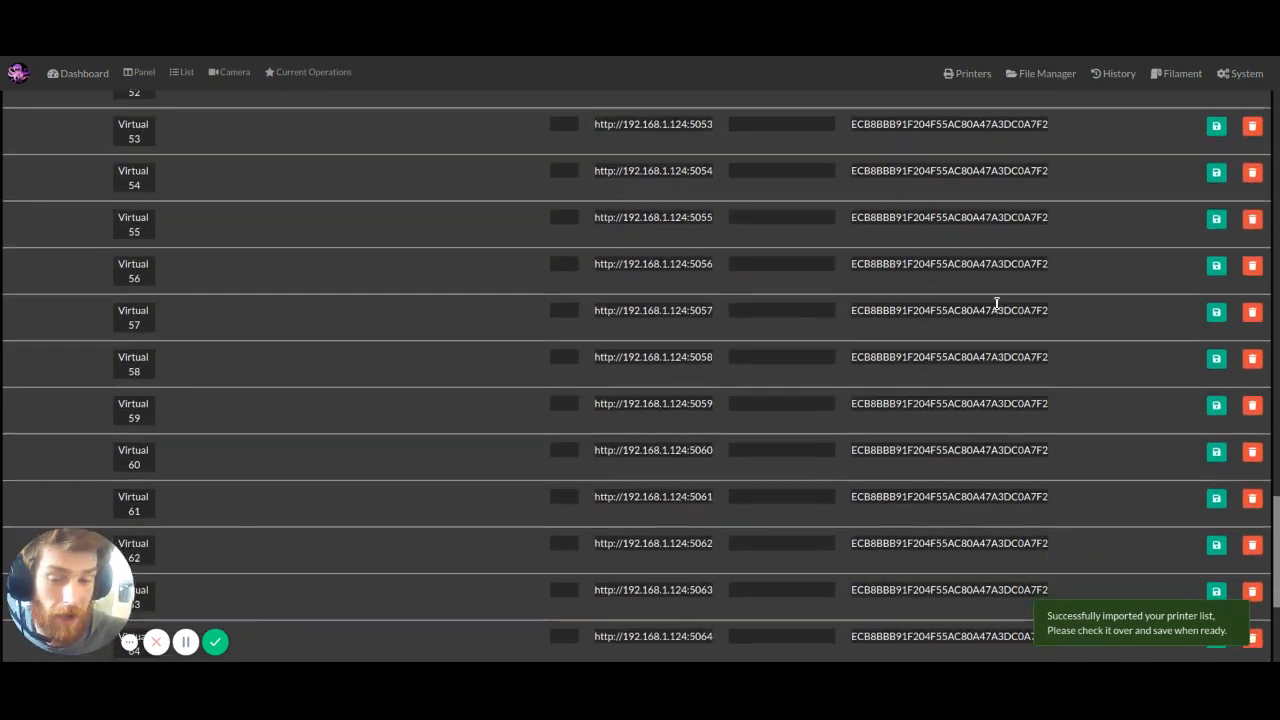
pyautogui.scroll(-3, 996, 303)
pyautogui.scroll(10, 993, 340)
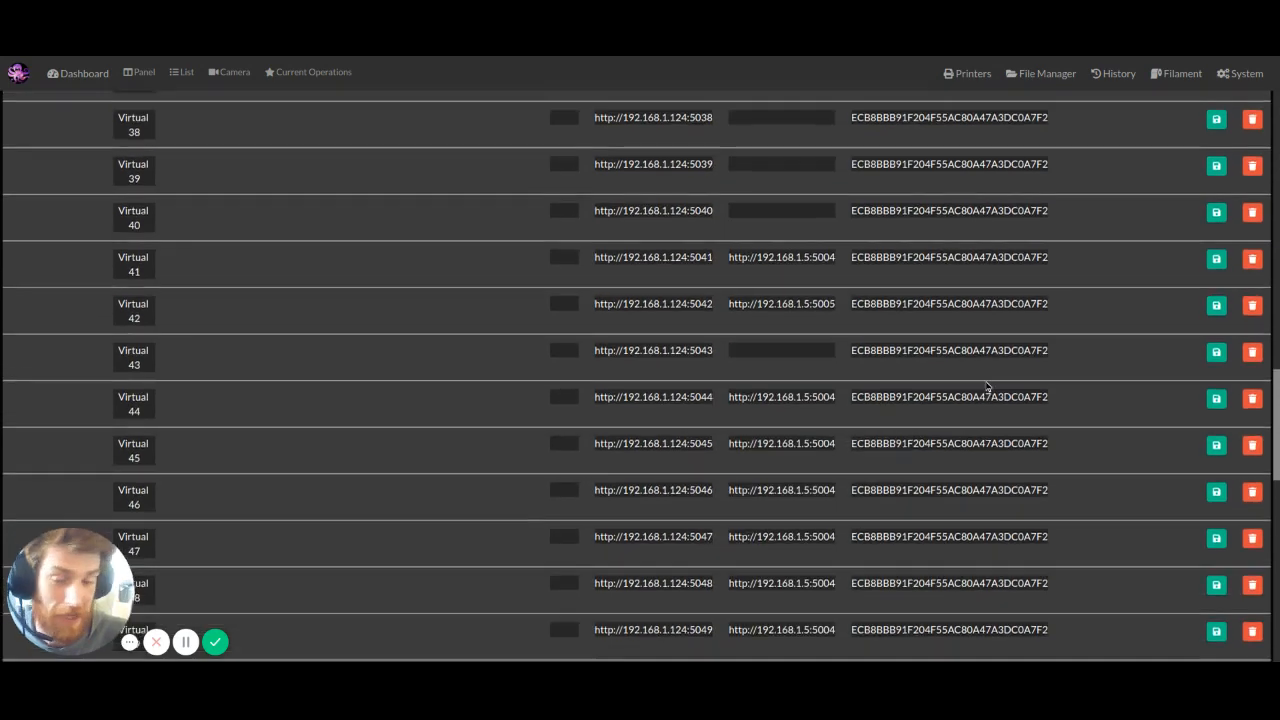
pyautogui.scroll(12, 986, 388)
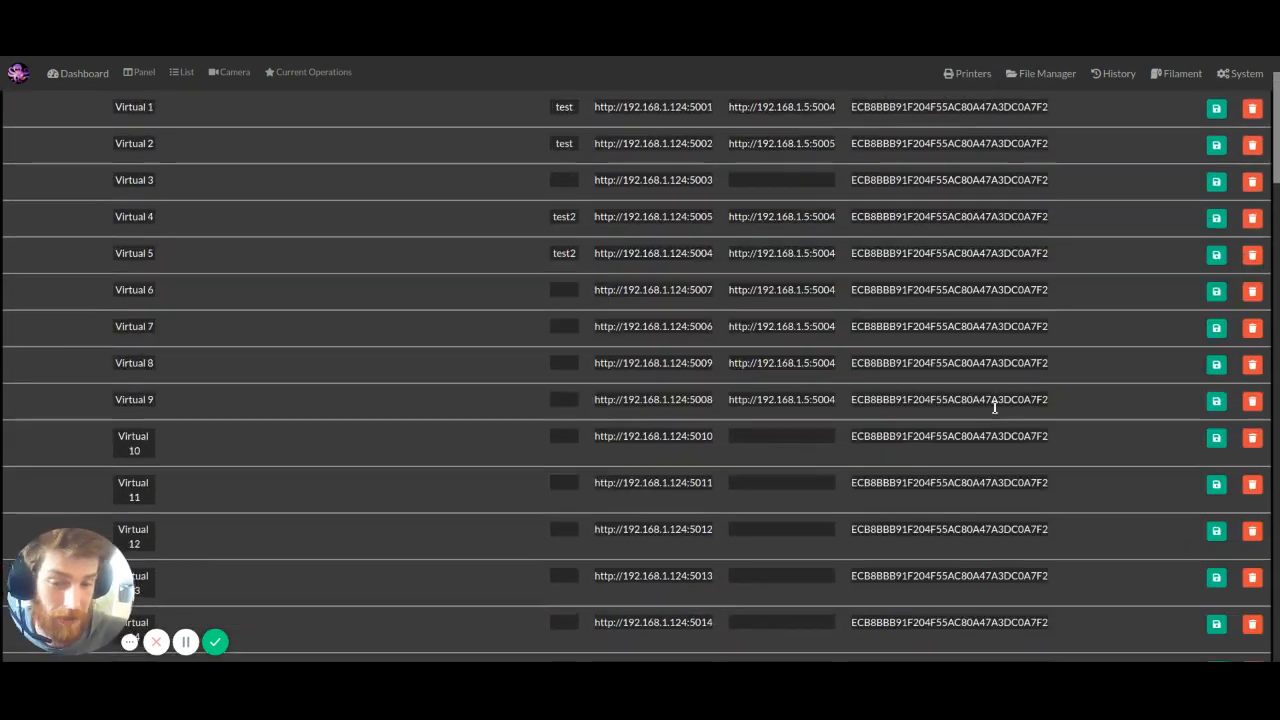
pyautogui.scroll(2, 995, 405)
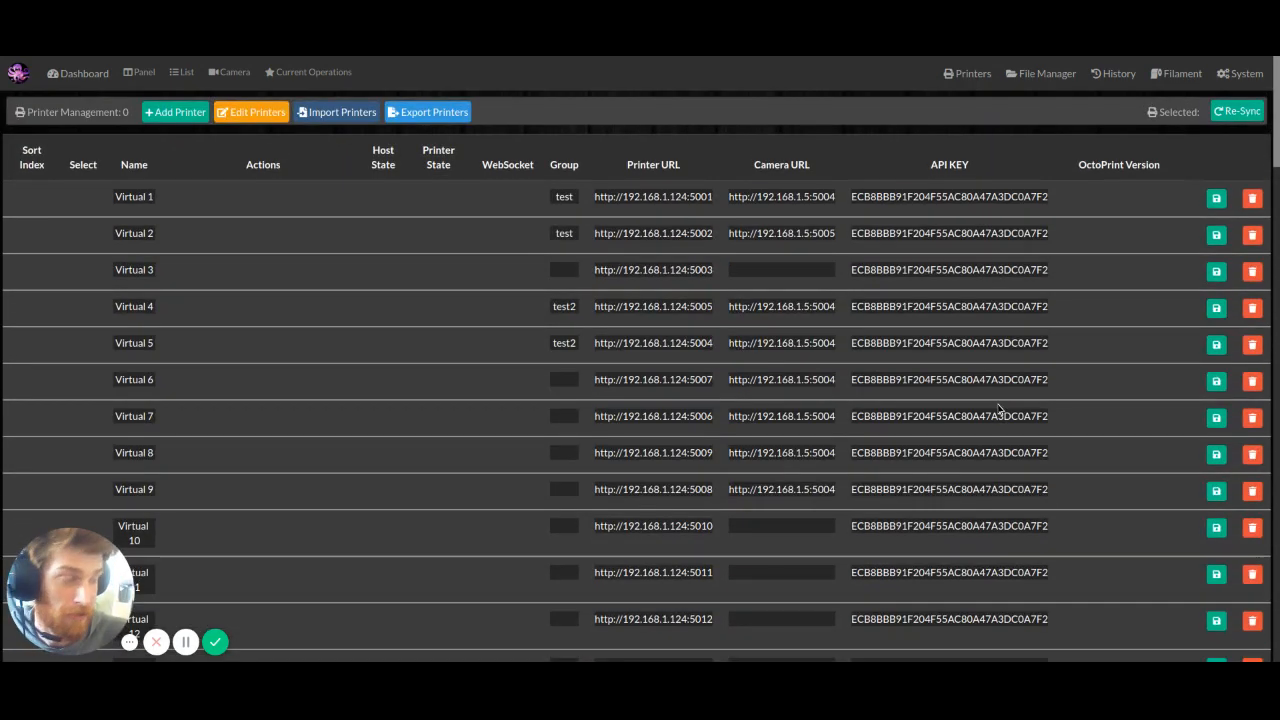
# Save the imported printers to the farm one at a time, from Virtual 1 through Virtual 35.
pyautogui.click(1217, 202)
pyautogui.click(1217, 233)
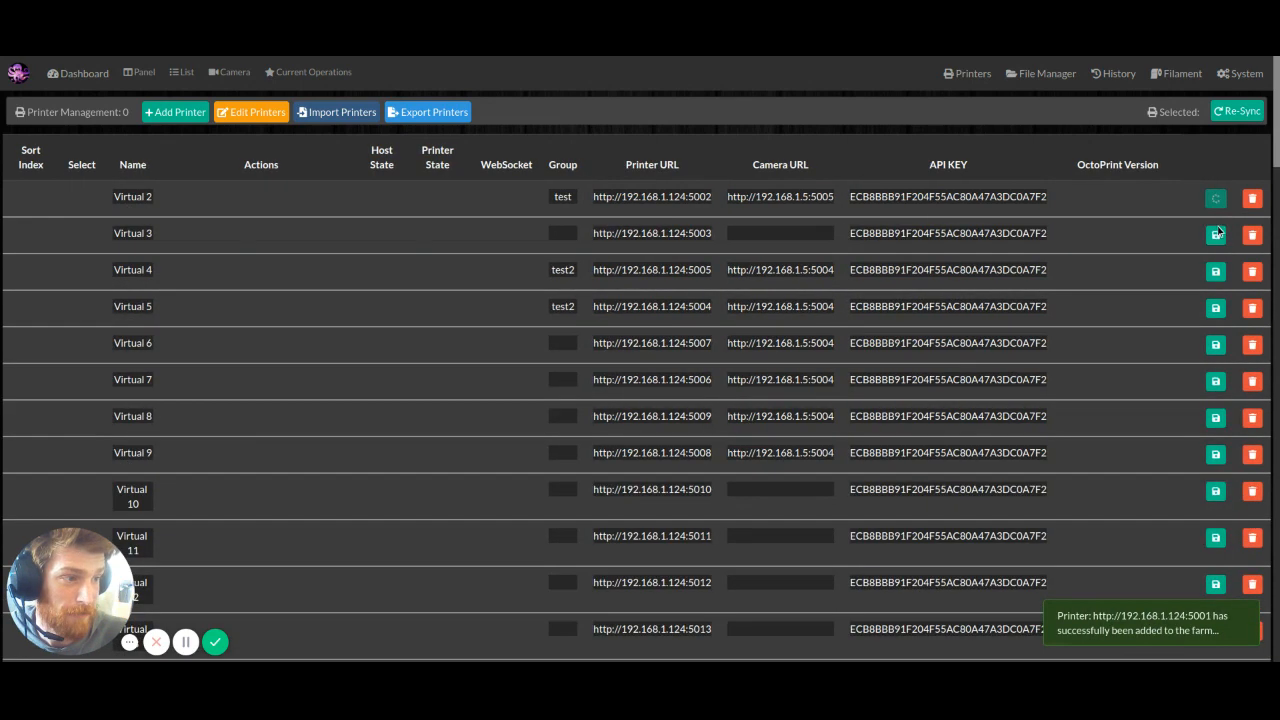
pyautogui.click(1217, 233)
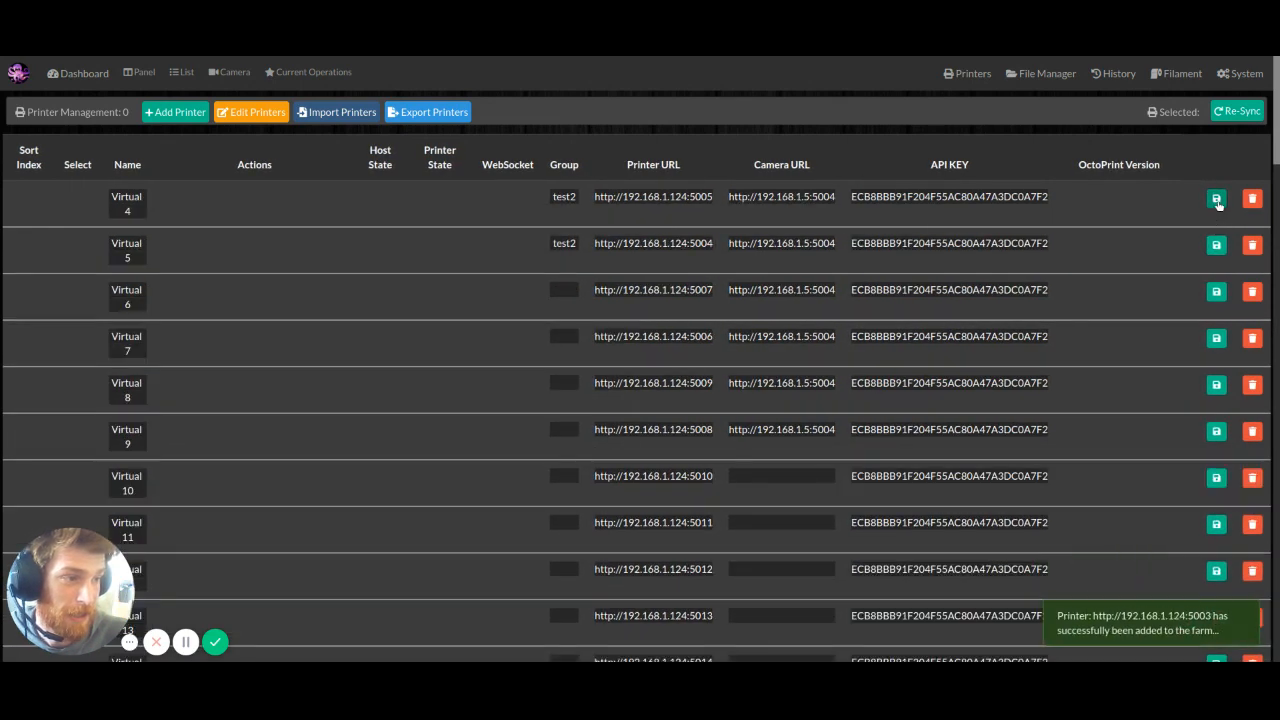
pyautogui.click(1217, 200)
pyautogui.click(1217, 200)
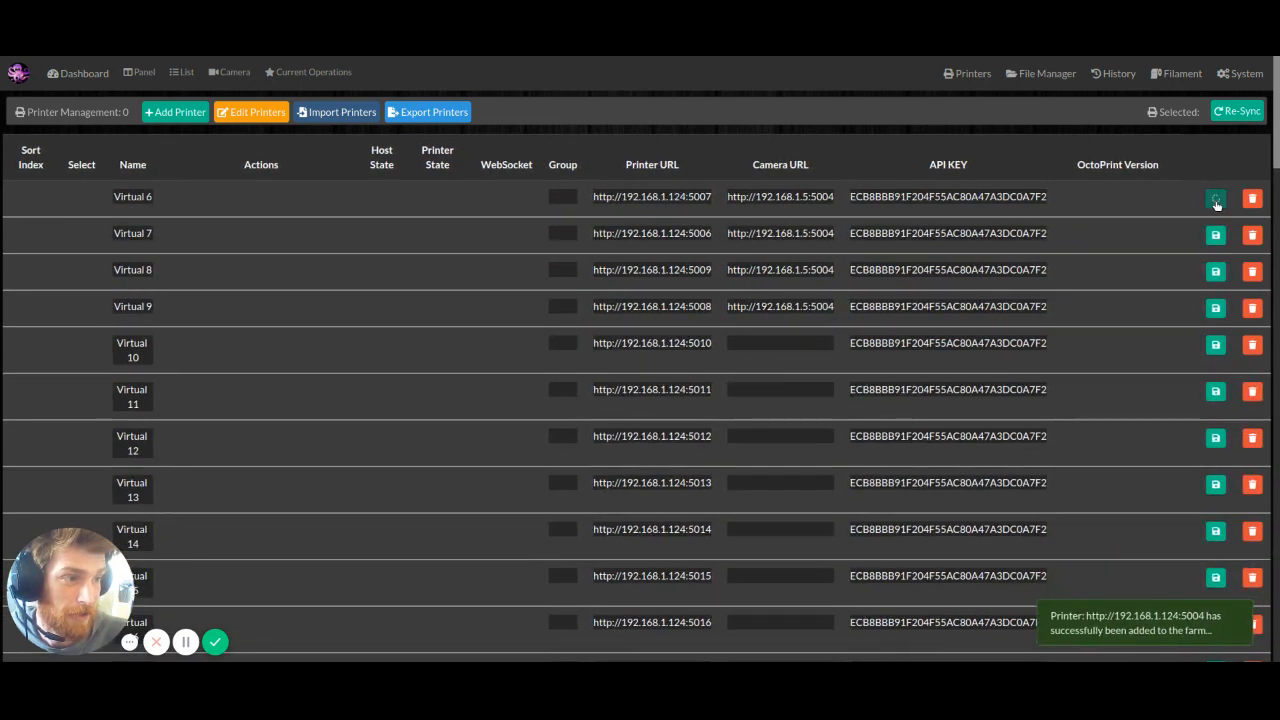
pyautogui.click(1217, 200)
pyautogui.click(1217, 200)
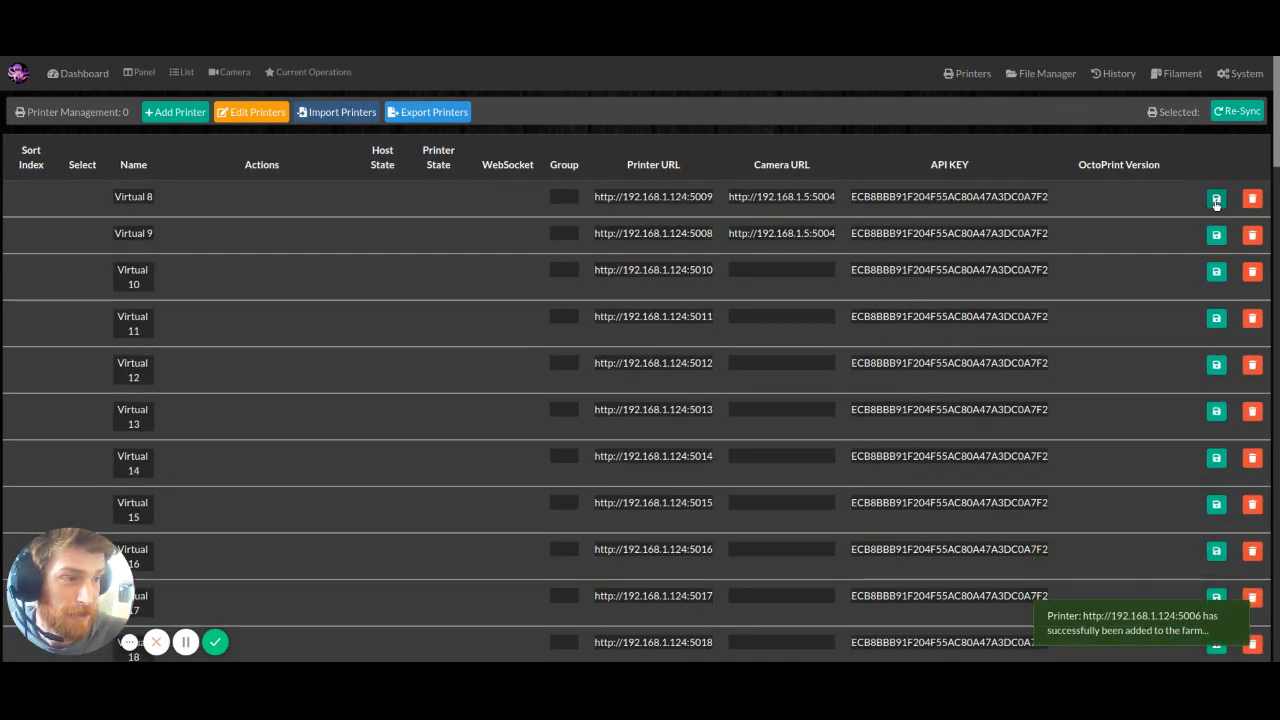
pyautogui.click(1217, 200)
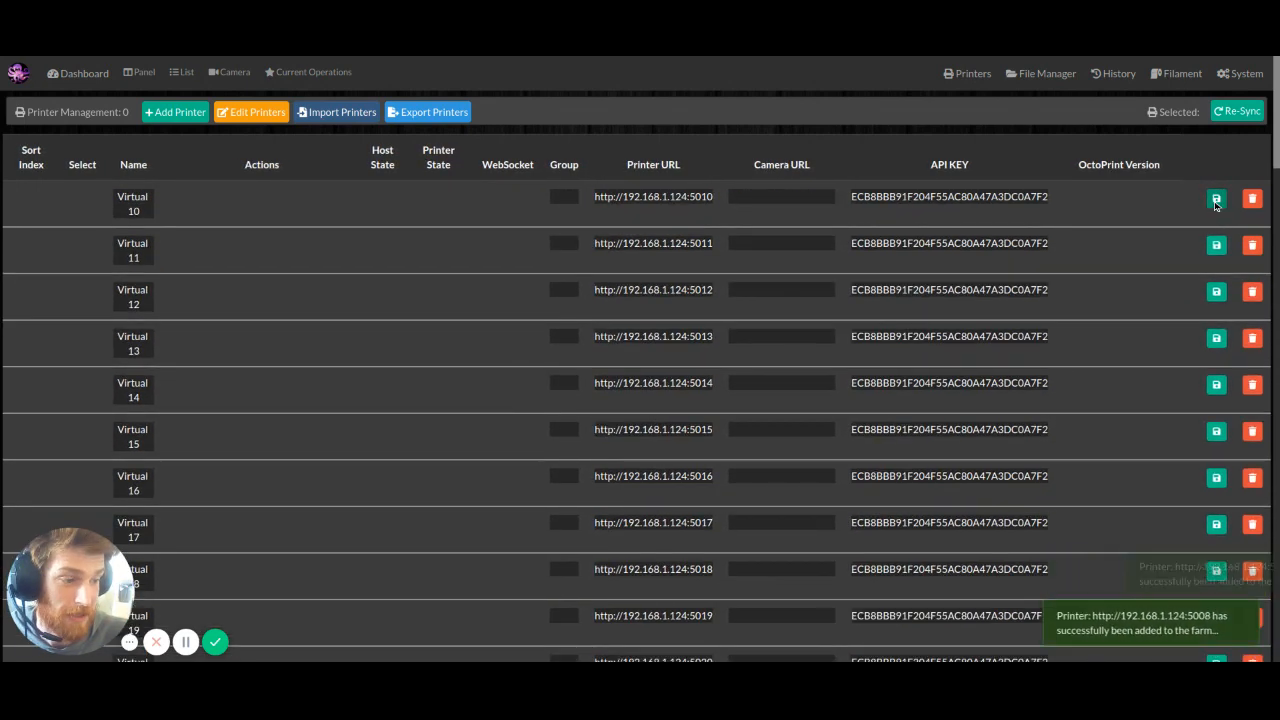
pyautogui.click(1216, 200)
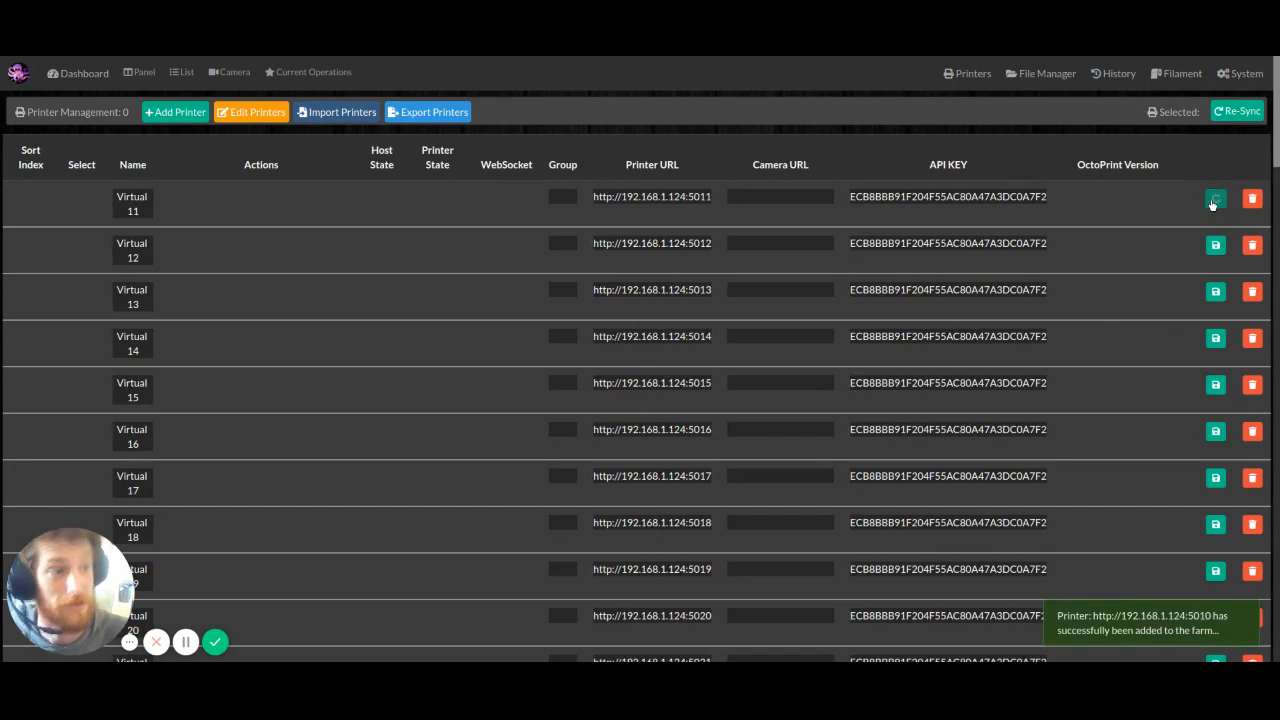
pyautogui.click(1216, 200)
pyautogui.click(1216, 200)
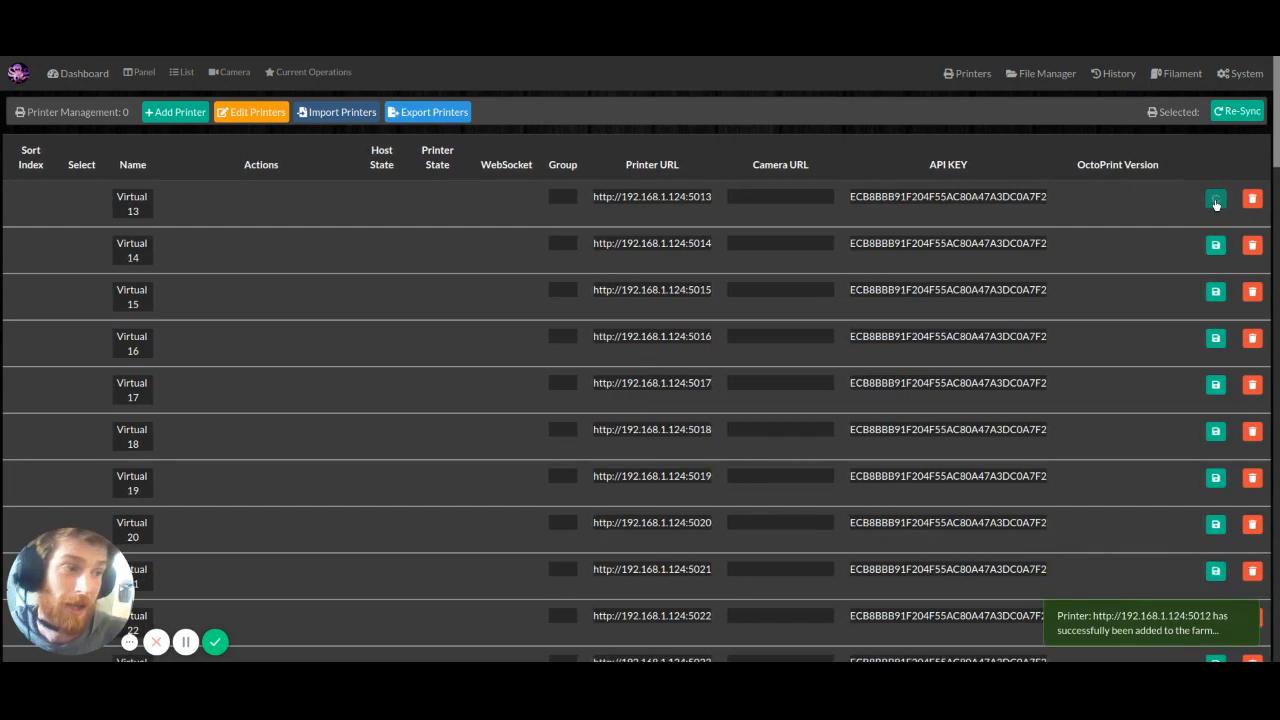
pyautogui.click(1216, 200)
pyautogui.click(1216, 200)
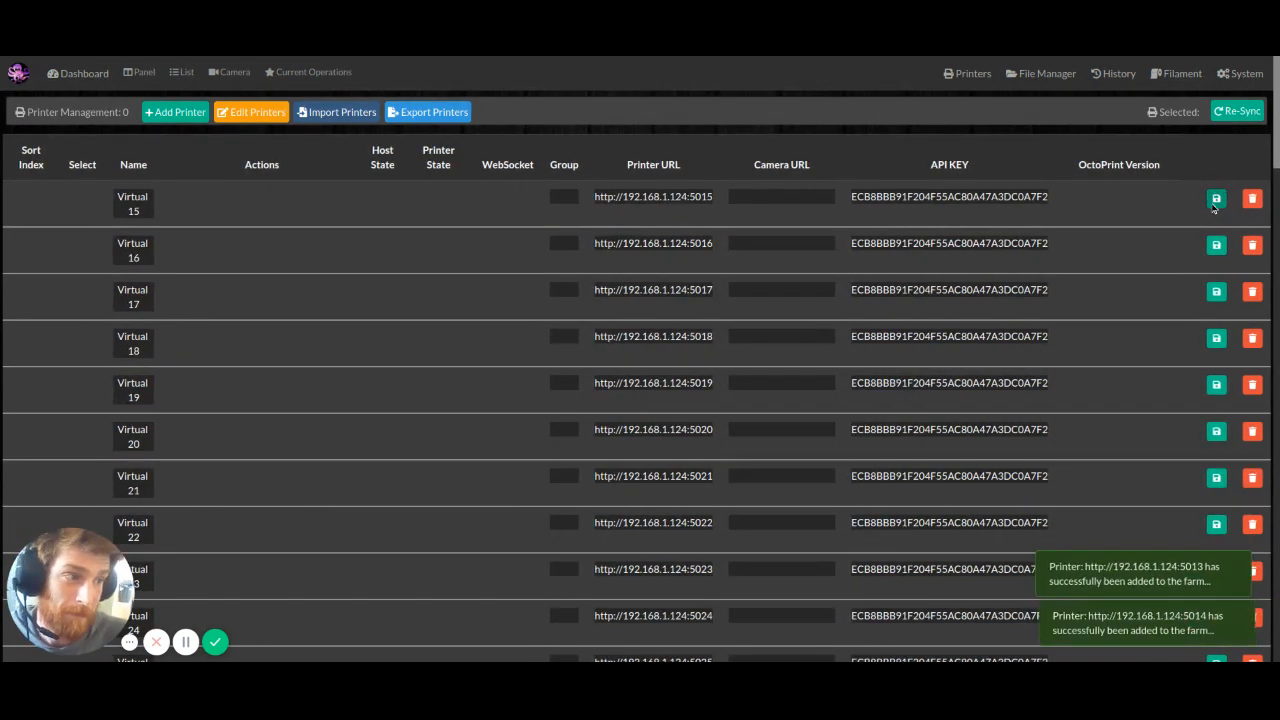
pyautogui.click(1216, 200)
pyautogui.click(1216, 200)
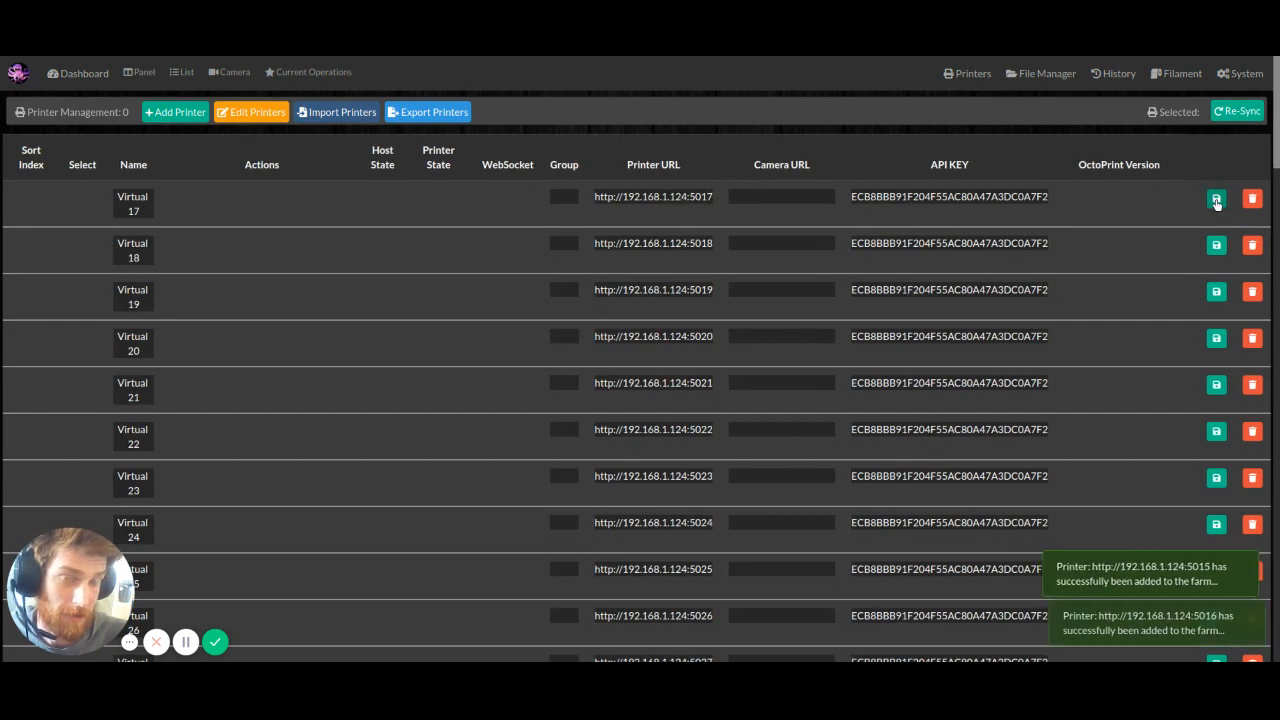
pyautogui.click(1216, 200)
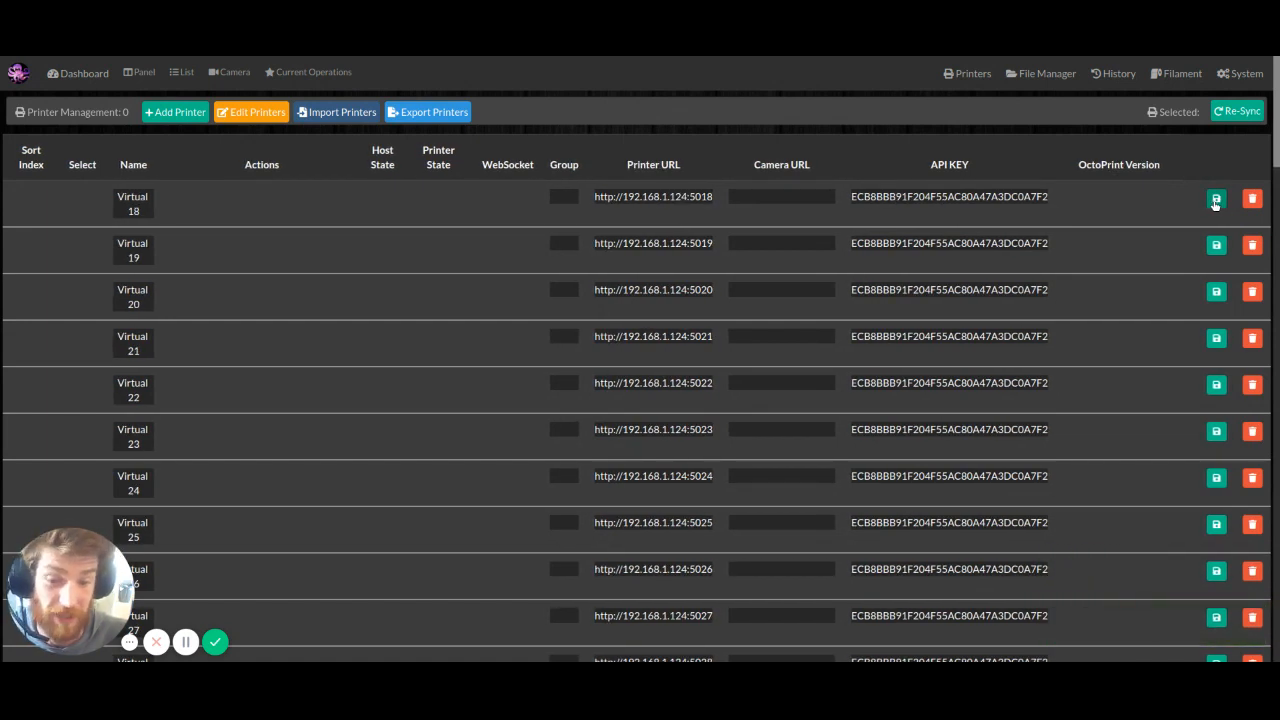
pyautogui.click(1216, 200)
pyautogui.click(1216, 200)
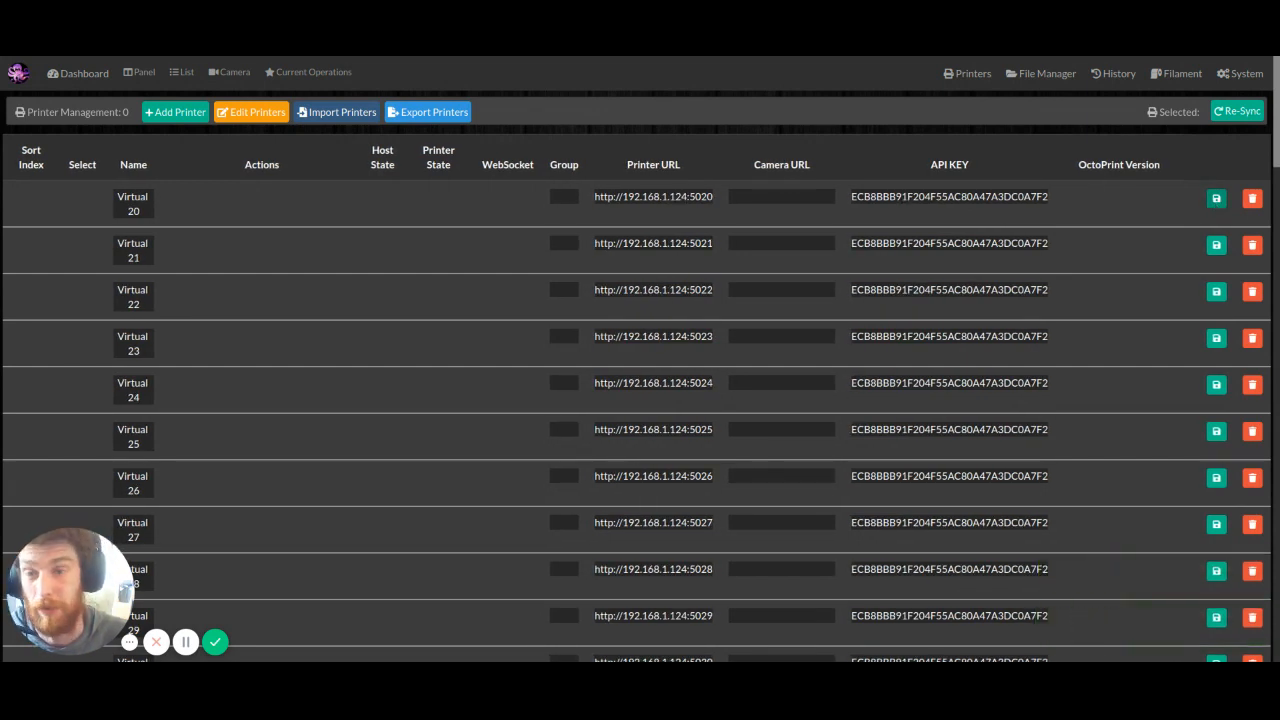
pyautogui.click(1216, 200)
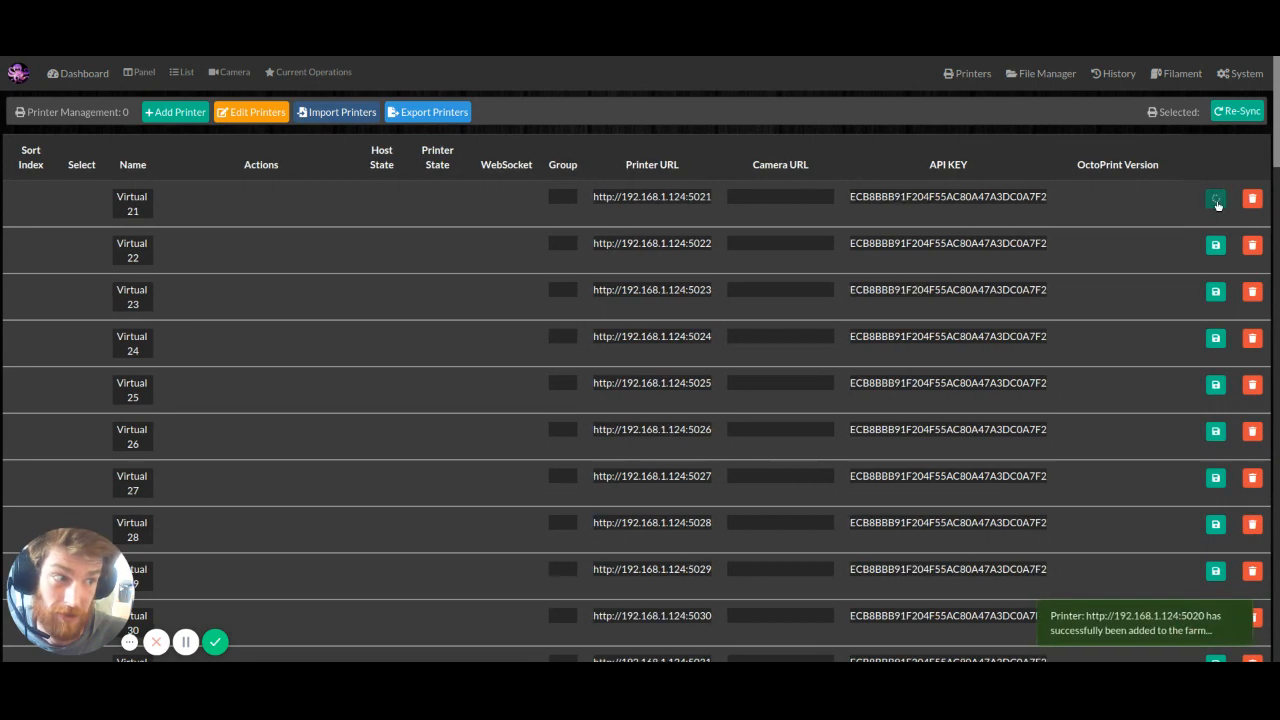
pyautogui.click(1216, 200)
pyautogui.click(1216, 200)
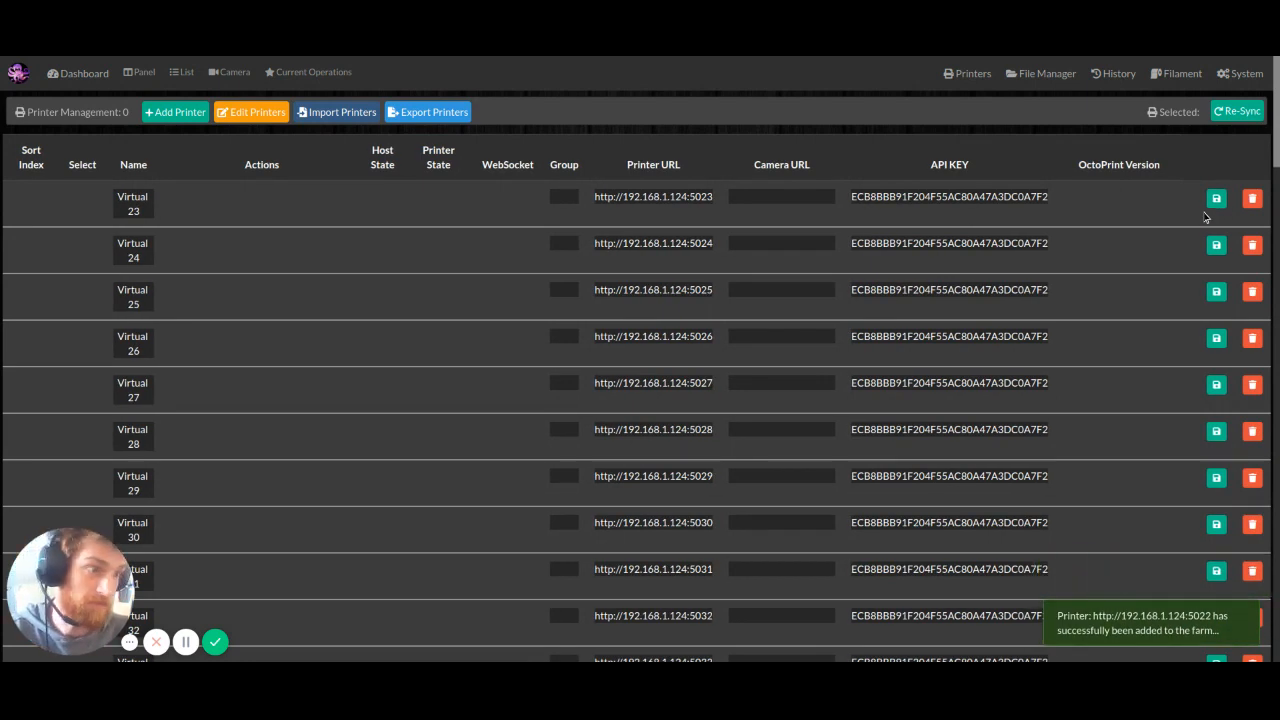
pyautogui.click(1216, 200)
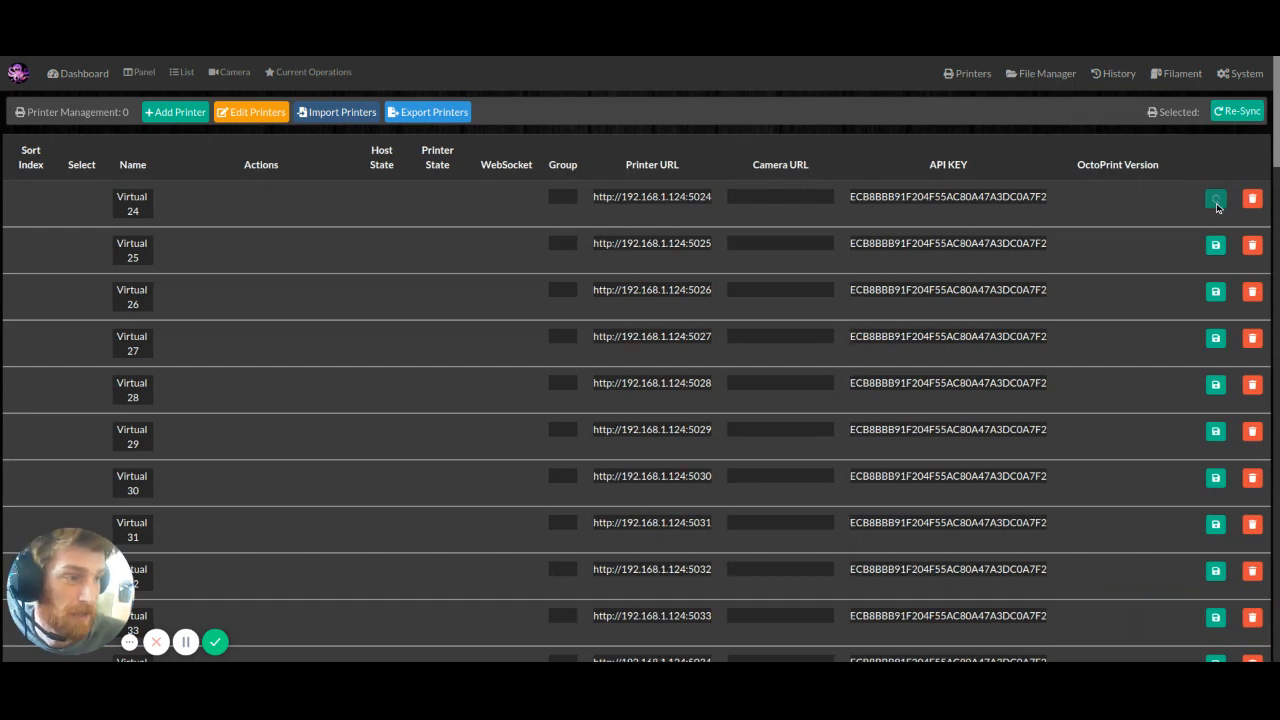
pyautogui.click(1216, 200)
pyautogui.click(1216, 200)
pyautogui.click(1216, 200)
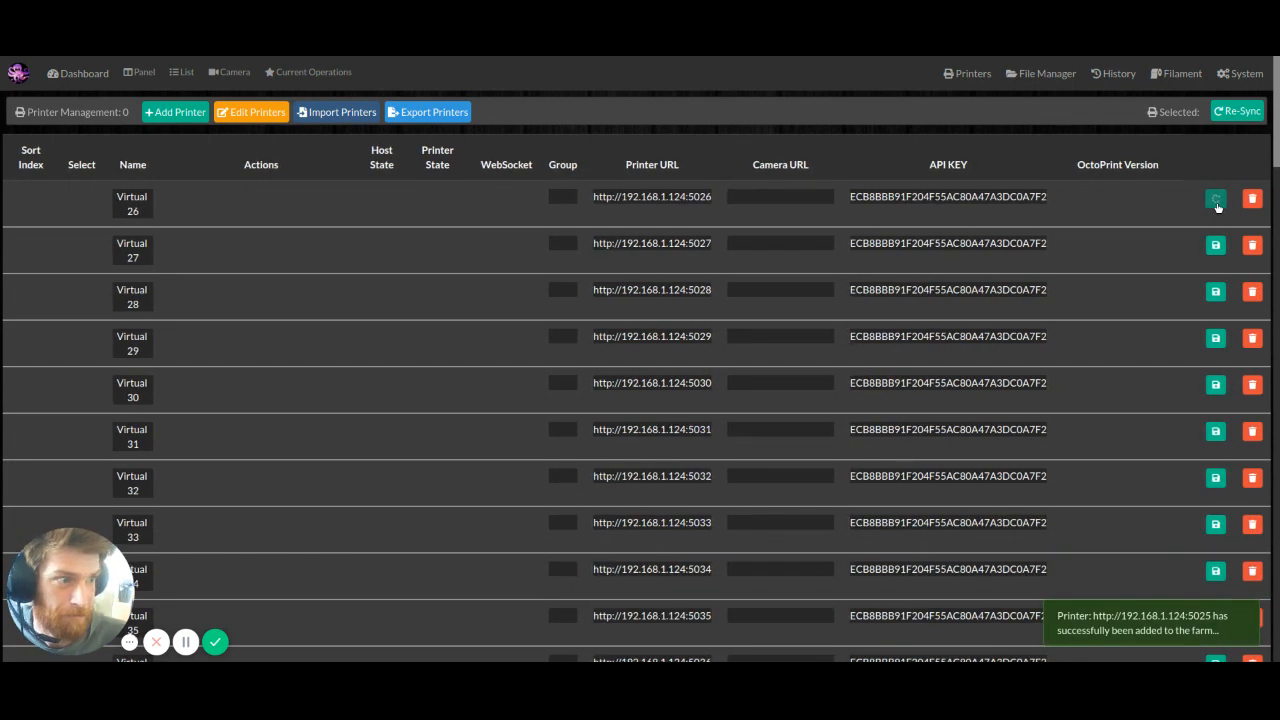
pyautogui.click(1216, 200)
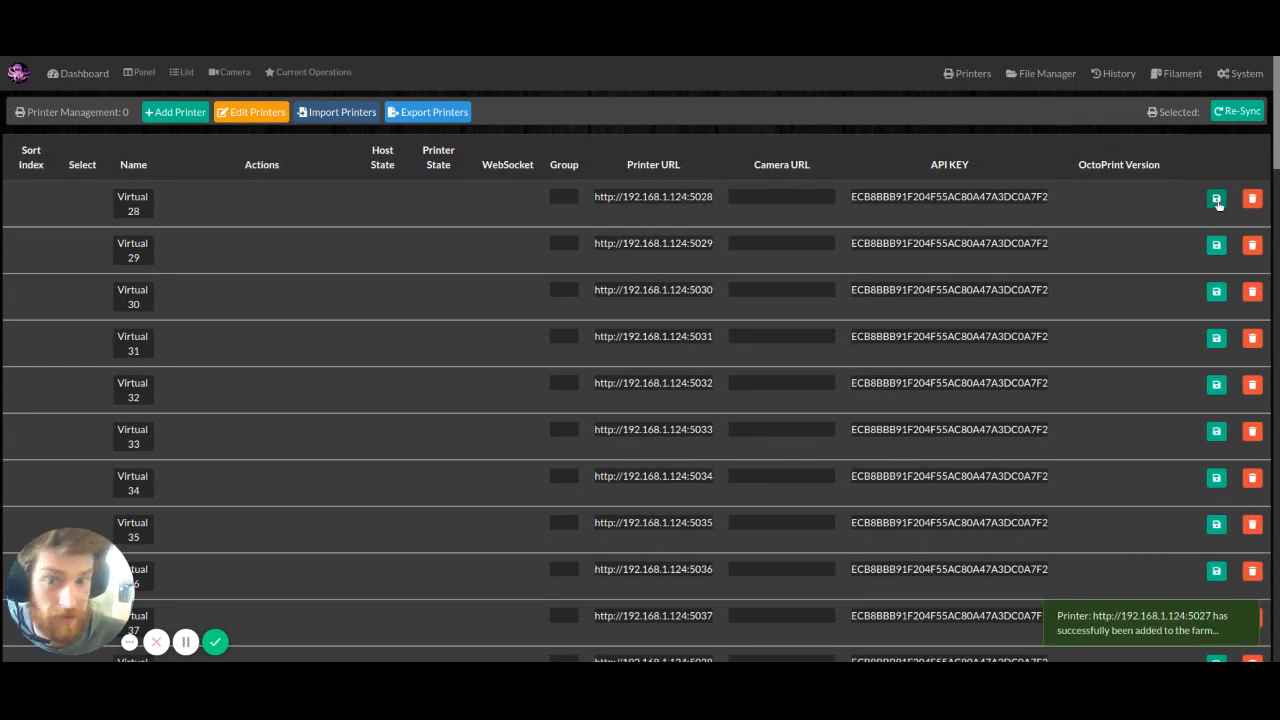
pyautogui.click(1216, 200)
pyautogui.click(1216, 200)
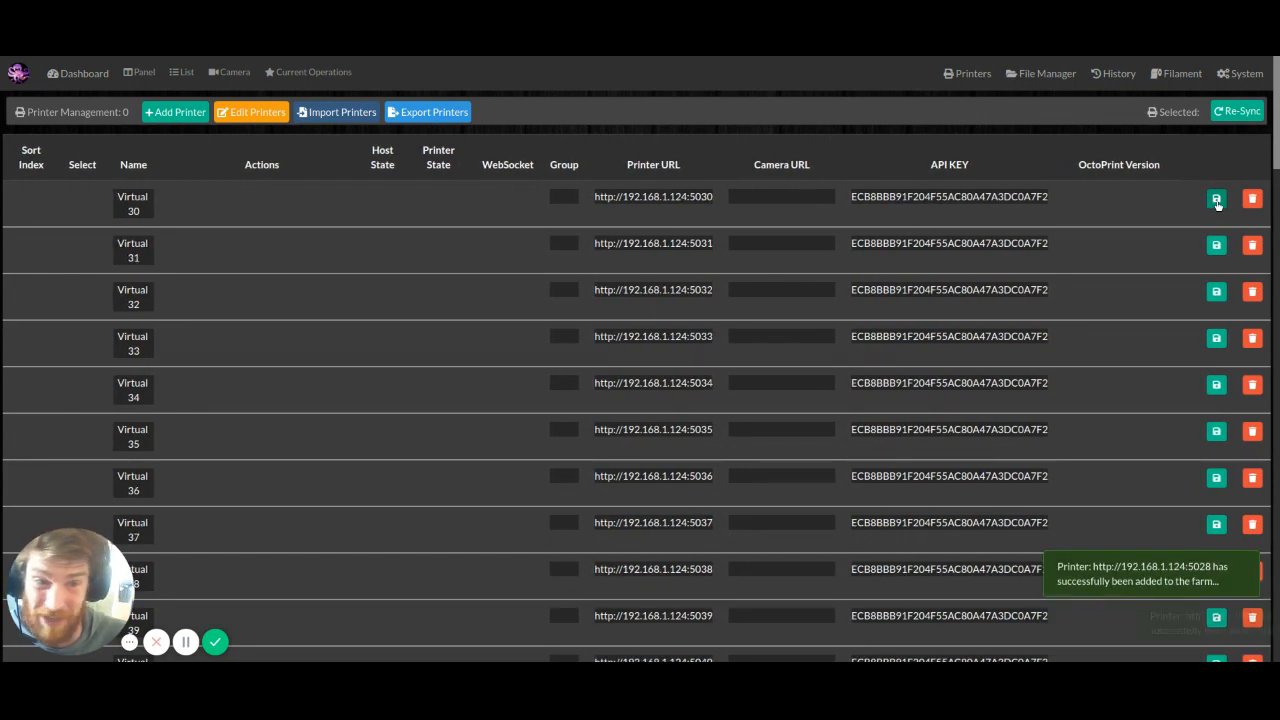
pyautogui.click(1216, 200)
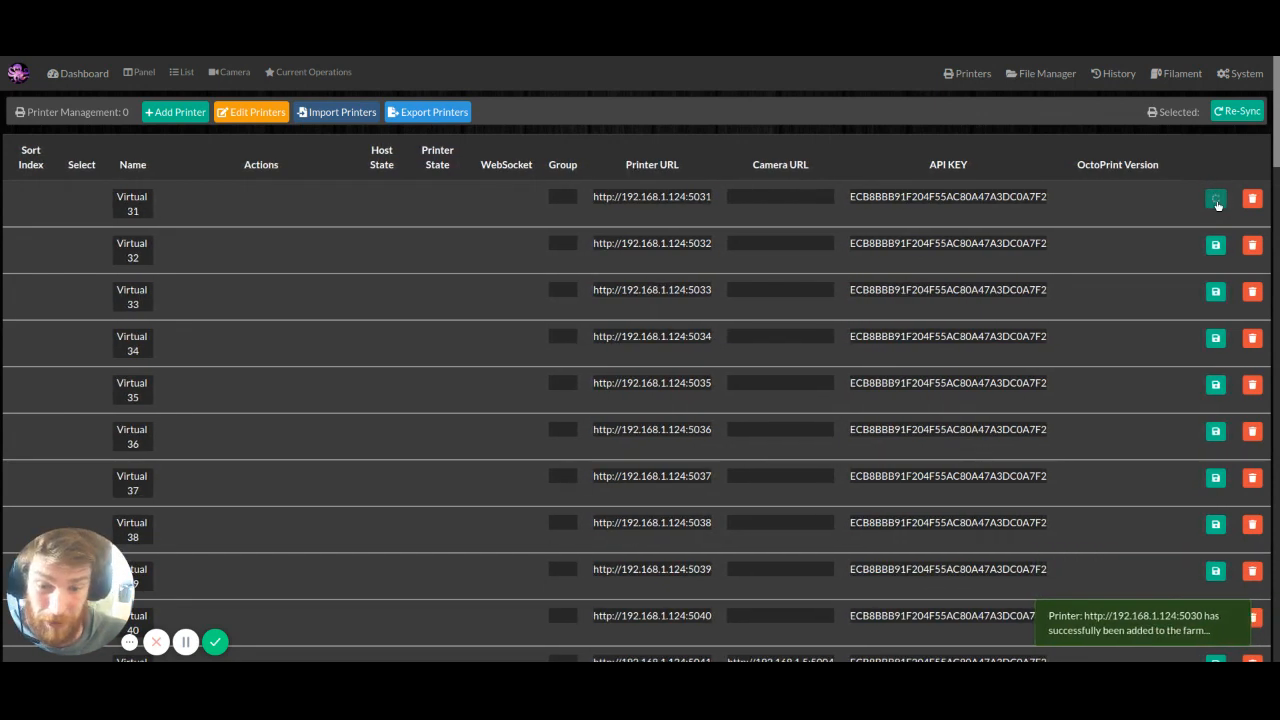
pyautogui.click(1216, 200)
pyautogui.click(1216, 200)
pyautogui.click(1216, 200)
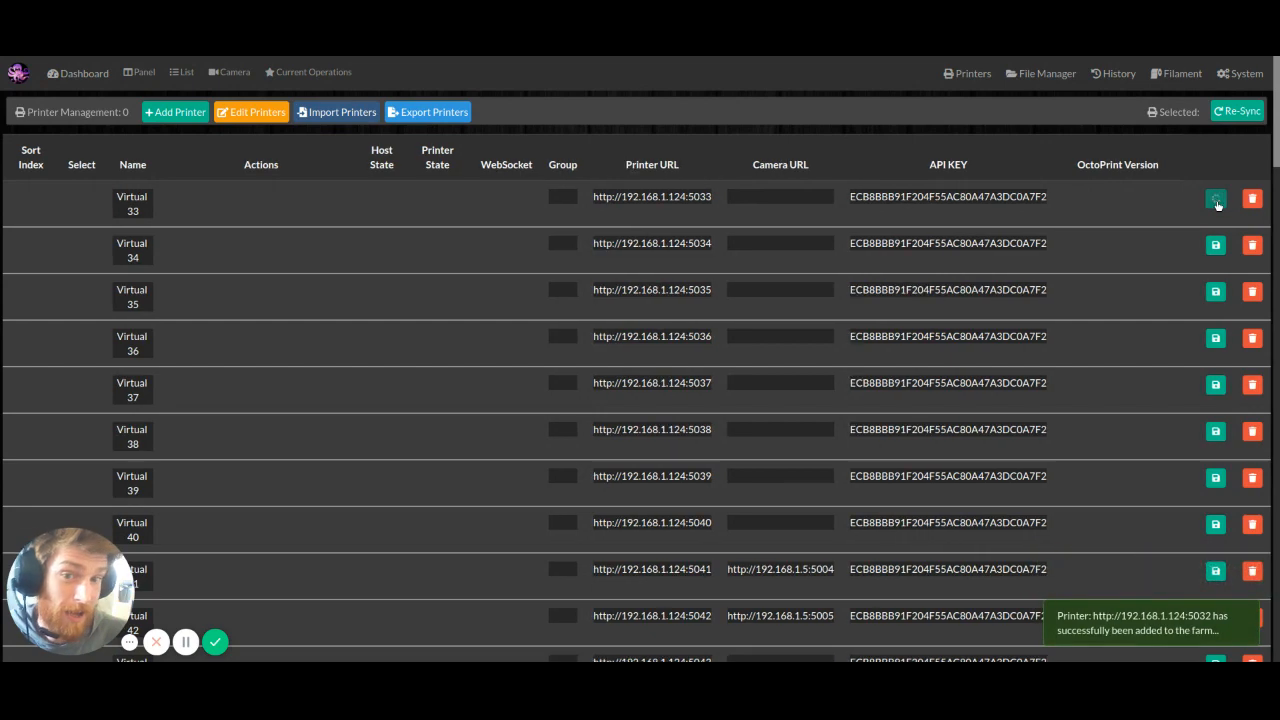
pyautogui.click(1216, 200)
pyautogui.click(1216, 200)
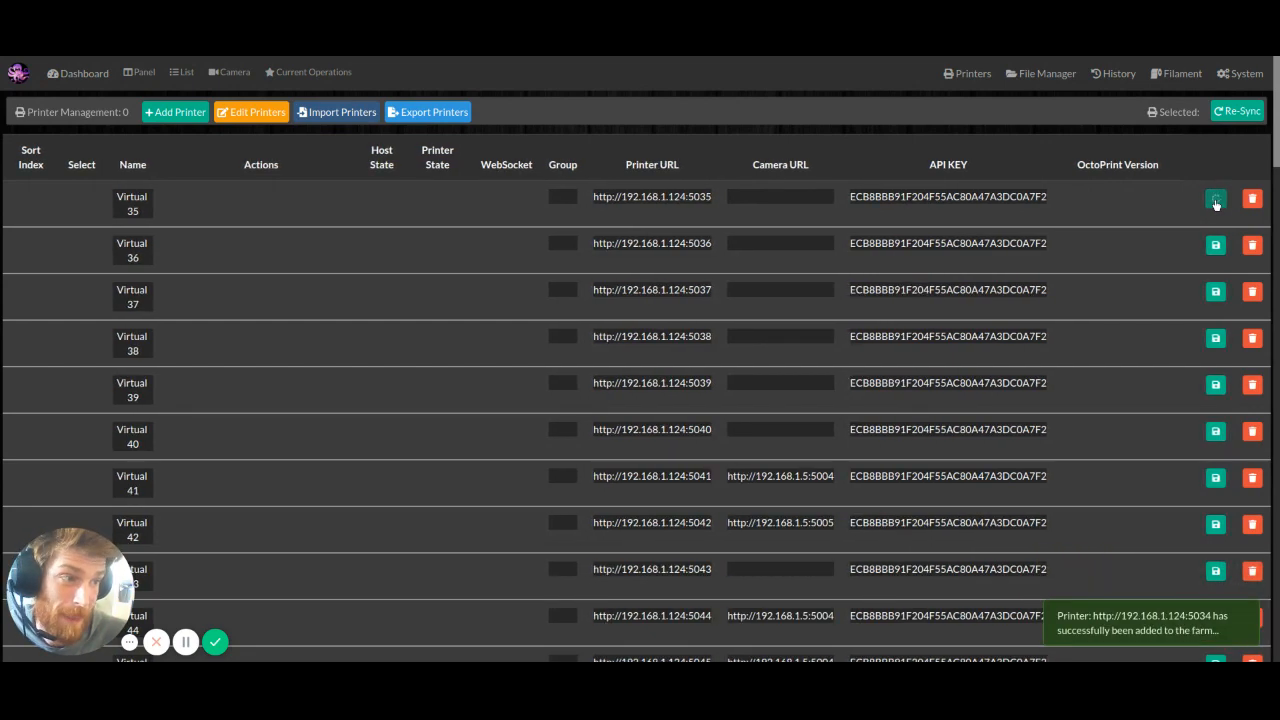
# Save the remaining imported printers to the farm one at a time, from Virtual 36 through Virtual 70.
pyautogui.click(1216, 200)
pyautogui.click(1216, 200)
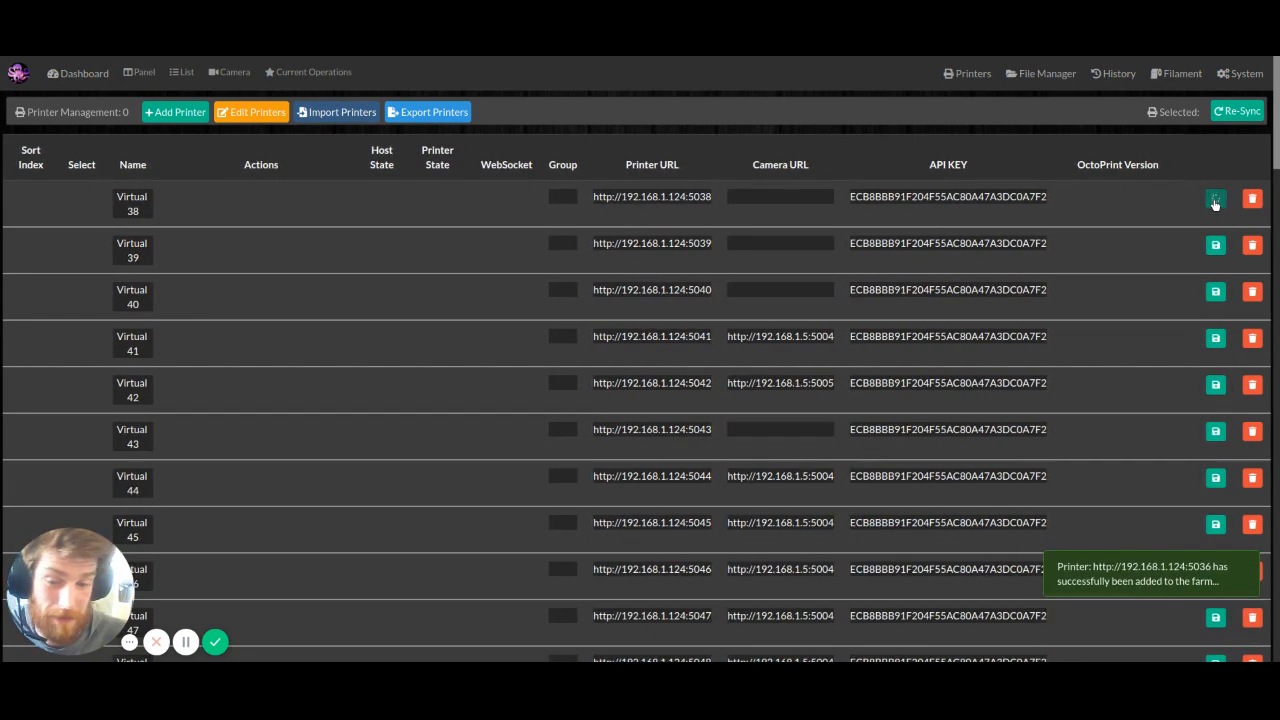
pyautogui.click(1216, 200)
pyautogui.click(1216, 200)
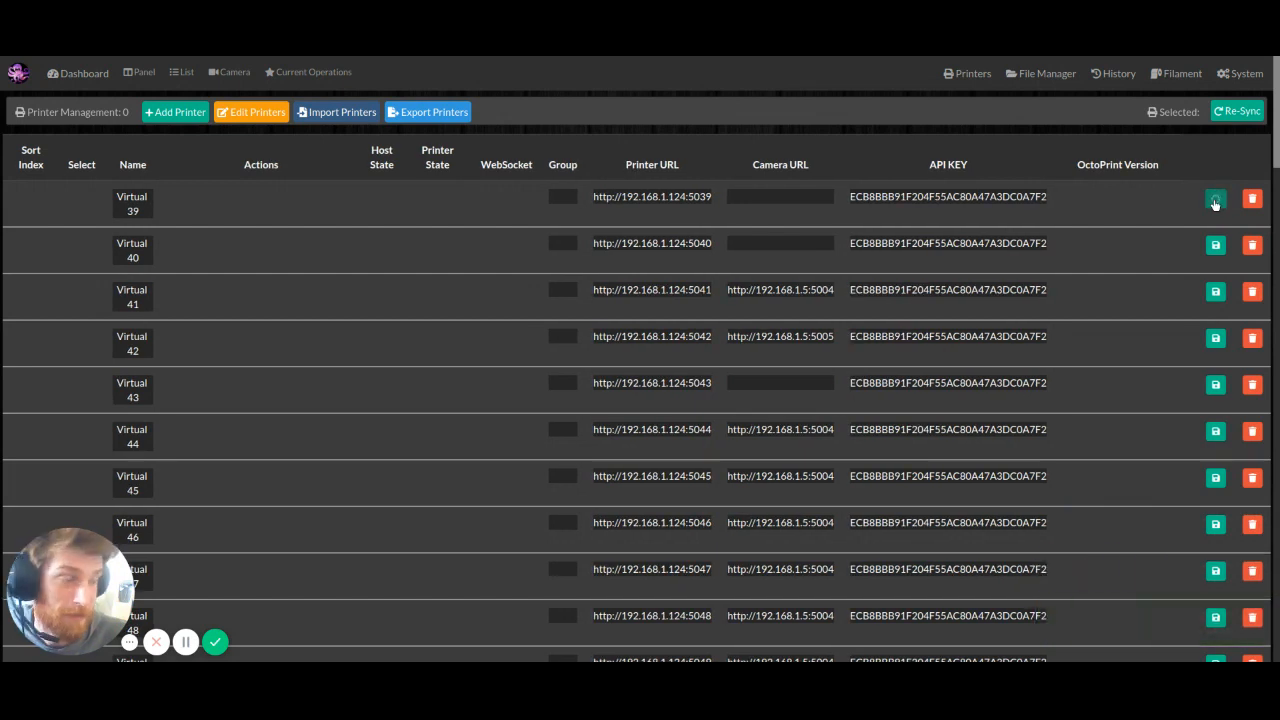
pyautogui.click(1216, 201)
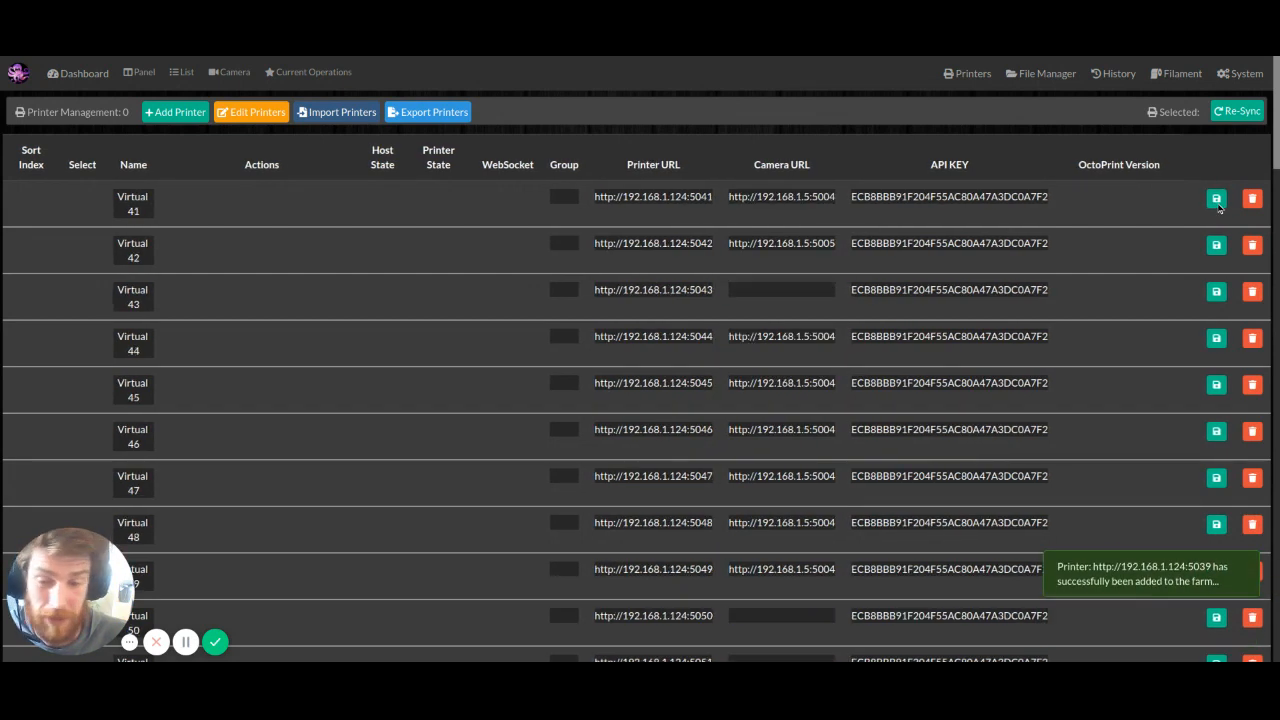
pyautogui.click(1217, 202)
pyautogui.click(1217, 202)
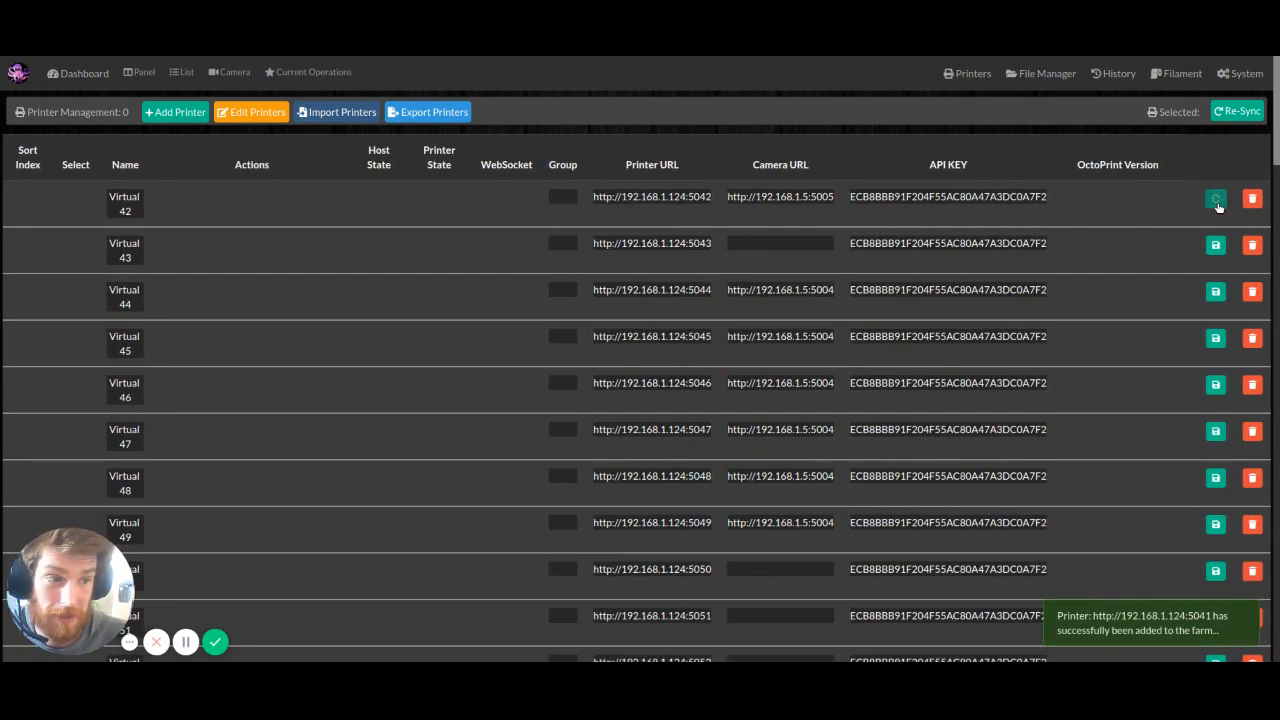
pyautogui.click(1217, 202)
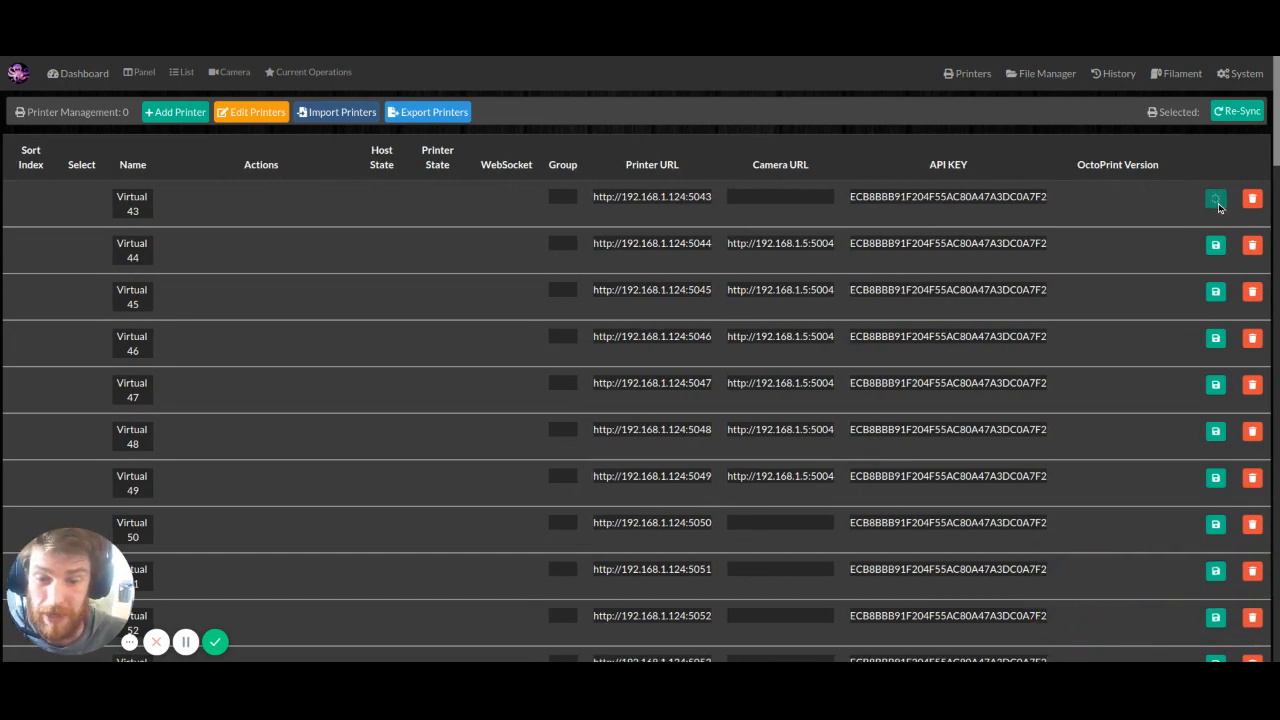
pyautogui.click(1219, 207)
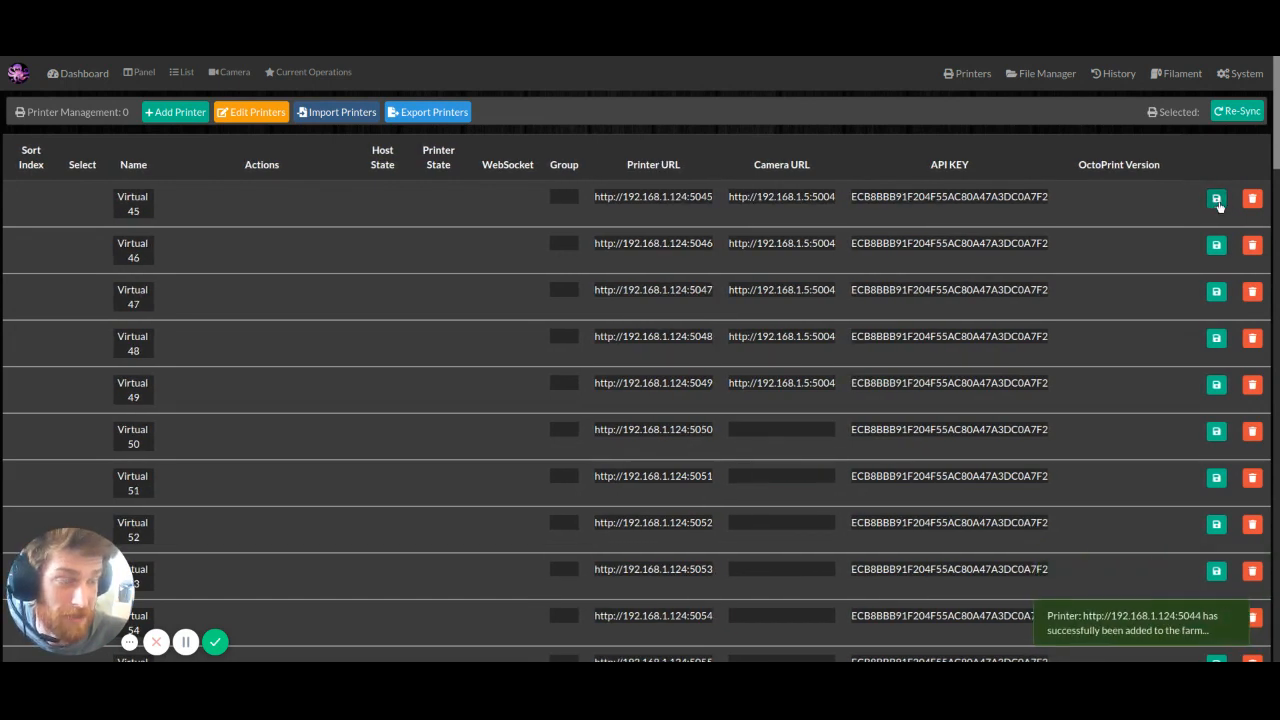
pyautogui.click(1219, 207)
pyautogui.click(1217, 201)
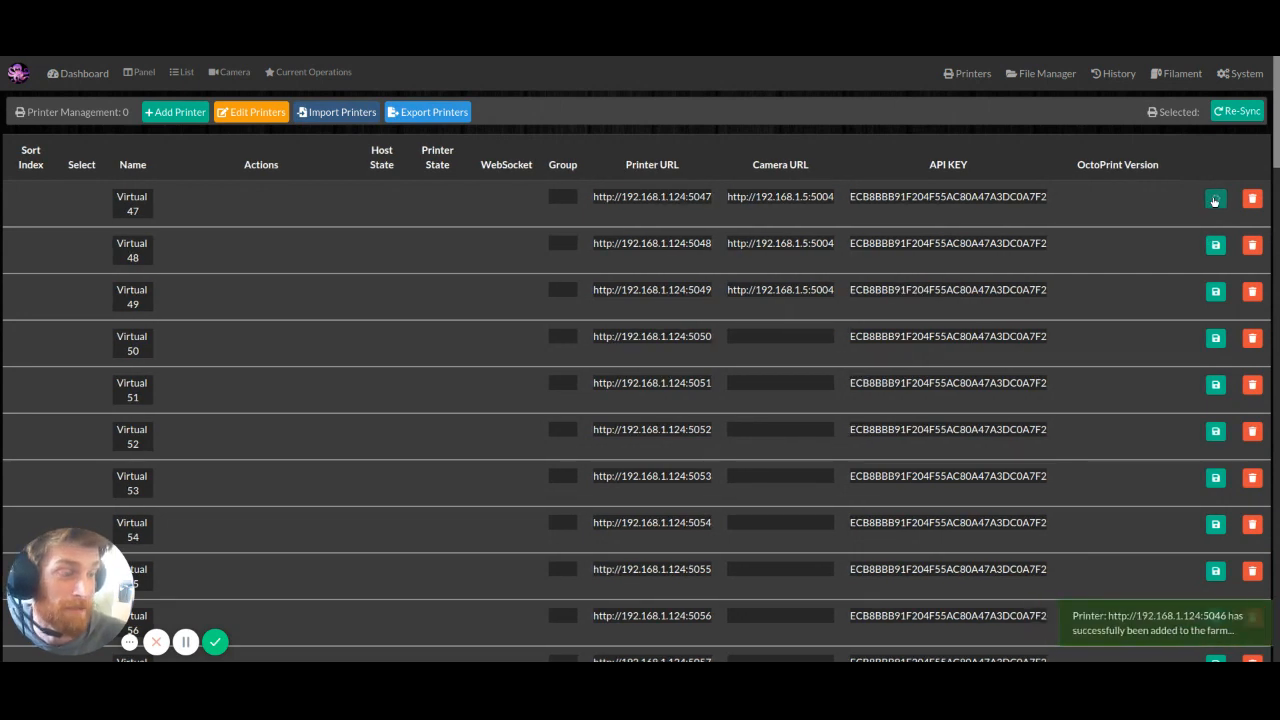
pyautogui.click(1216, 199)
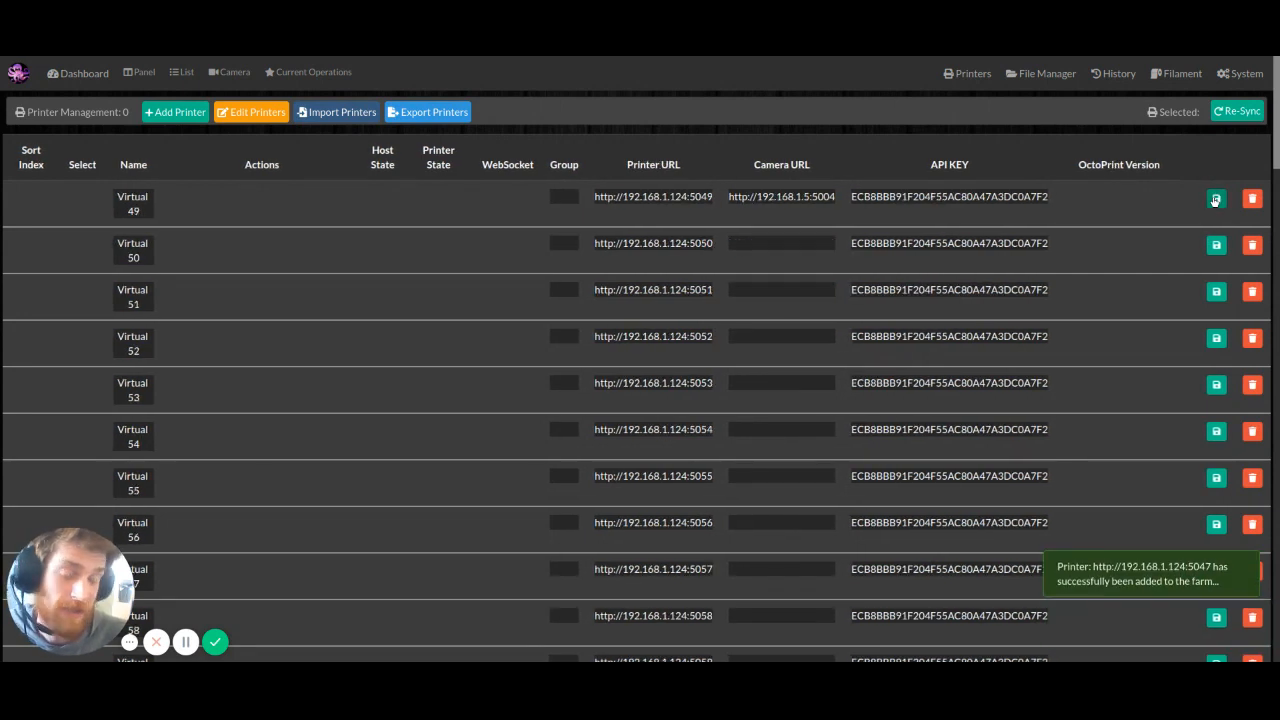
pyautogui.click(1215, 200)
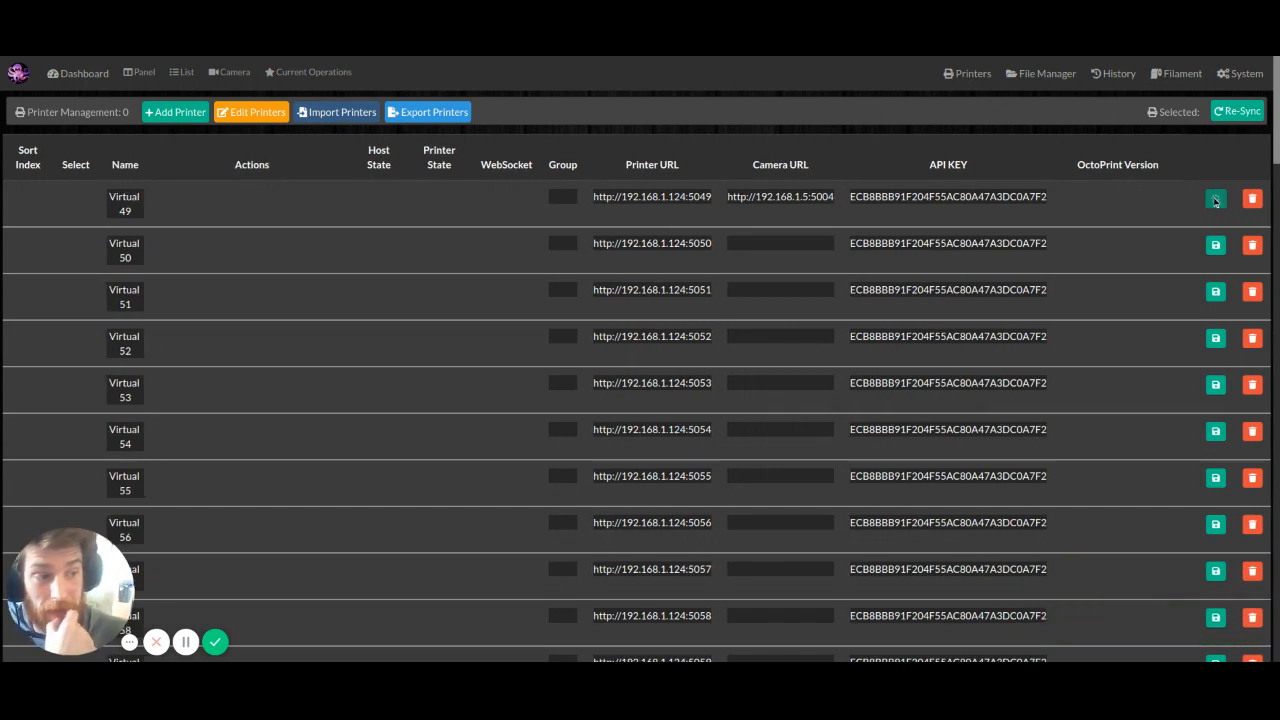
pyautogui.click(1215, 200)
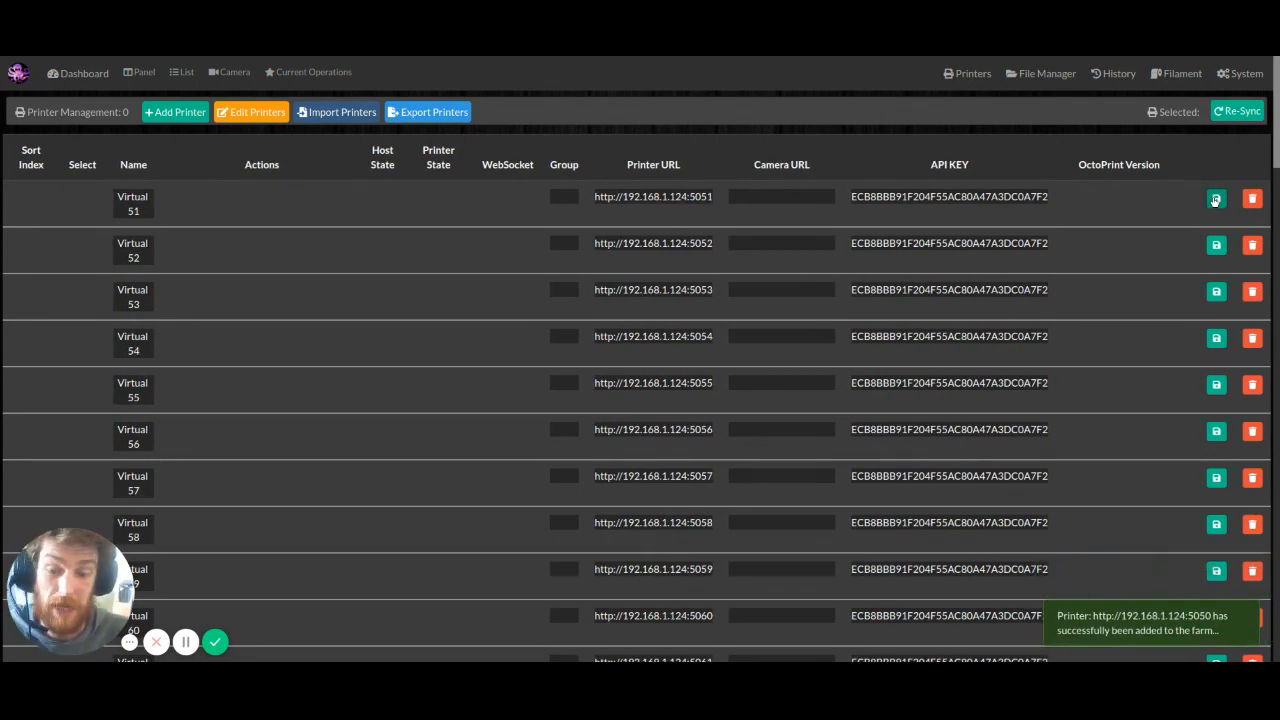
pyautogui.click(1215, 200)
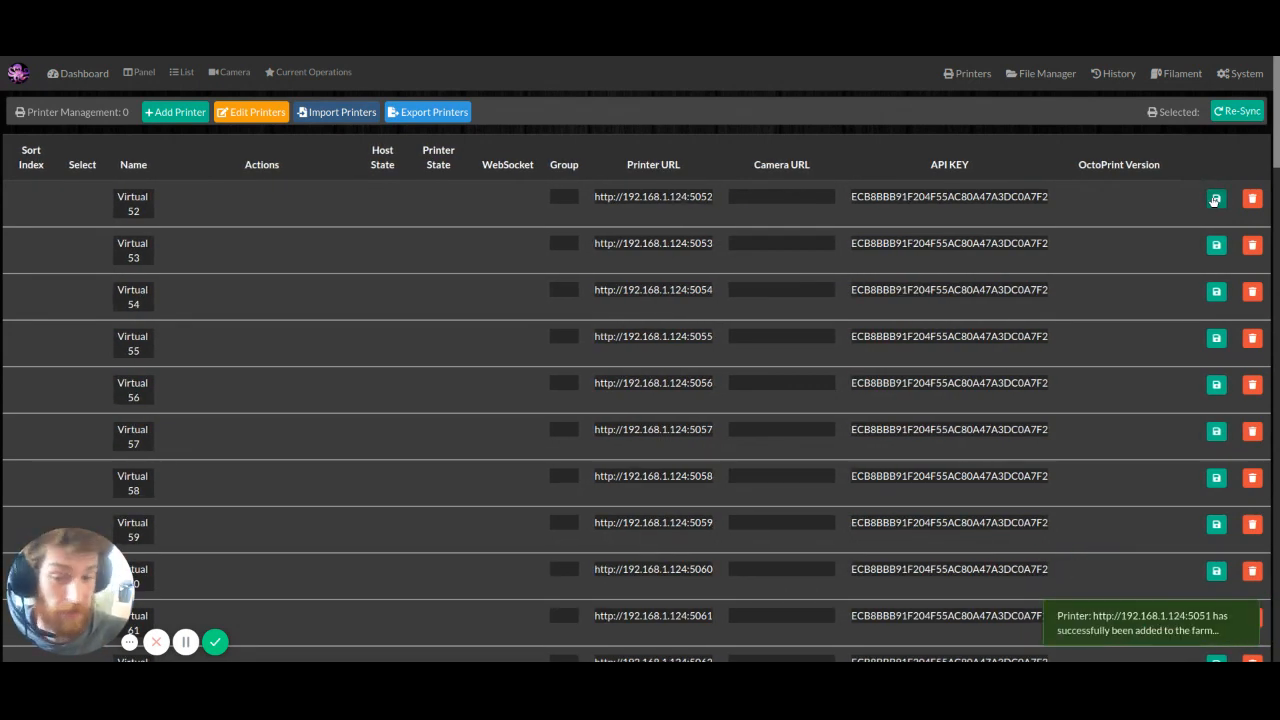
pyautogui.click(1215, 200)
pyautogui.click(1215, 200)
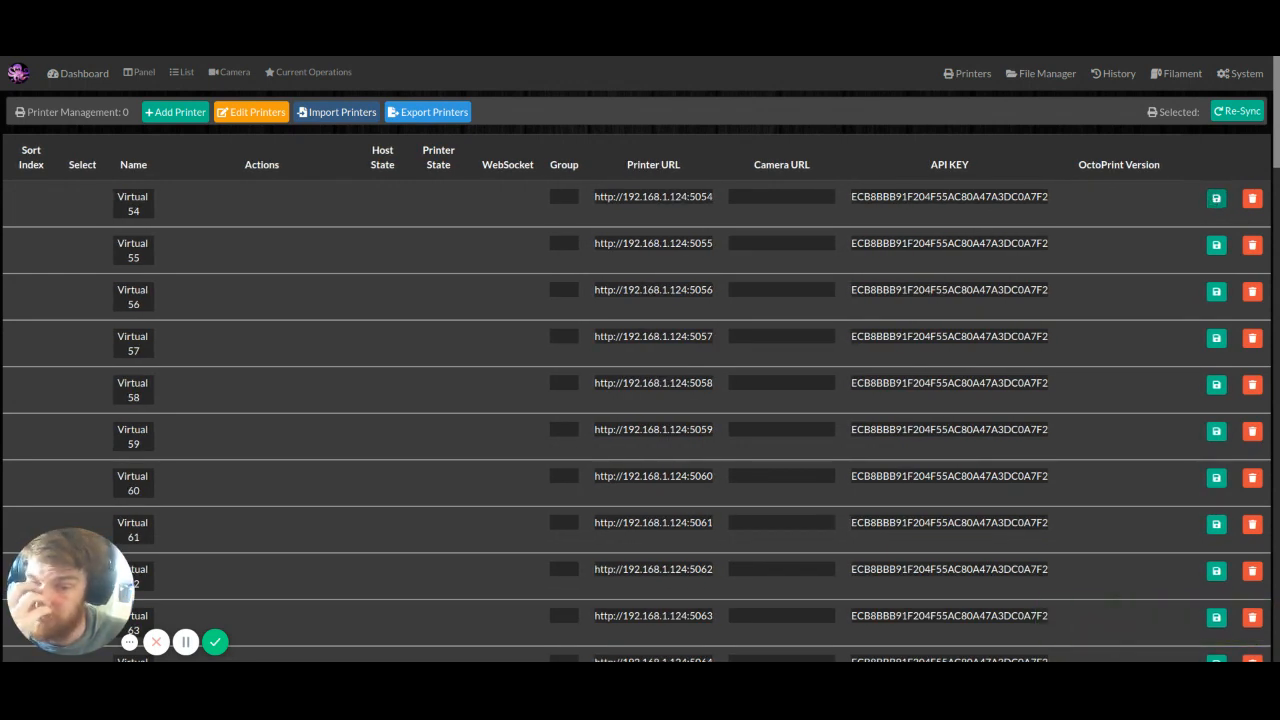
pyautogui.click(1215, 200)
pyautogui.click(1215, 200)
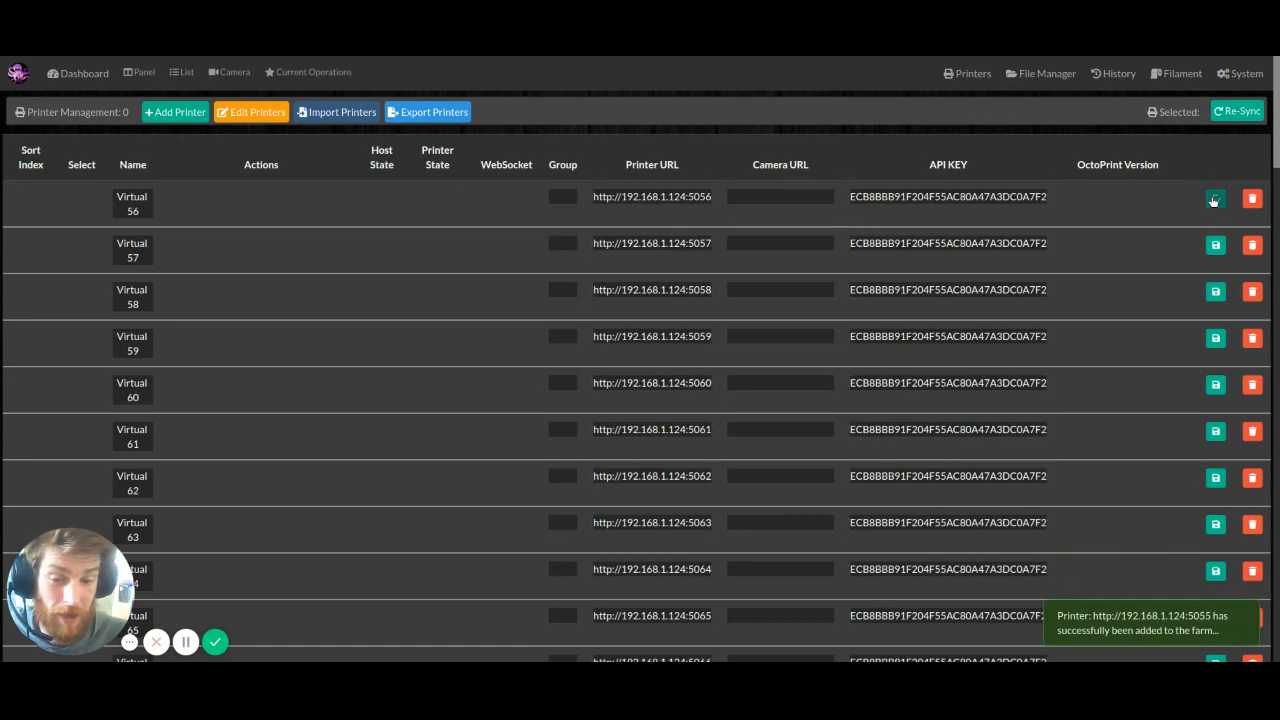
pyautogui.click(1215, 200)
pyautogui.click(1215, 200)
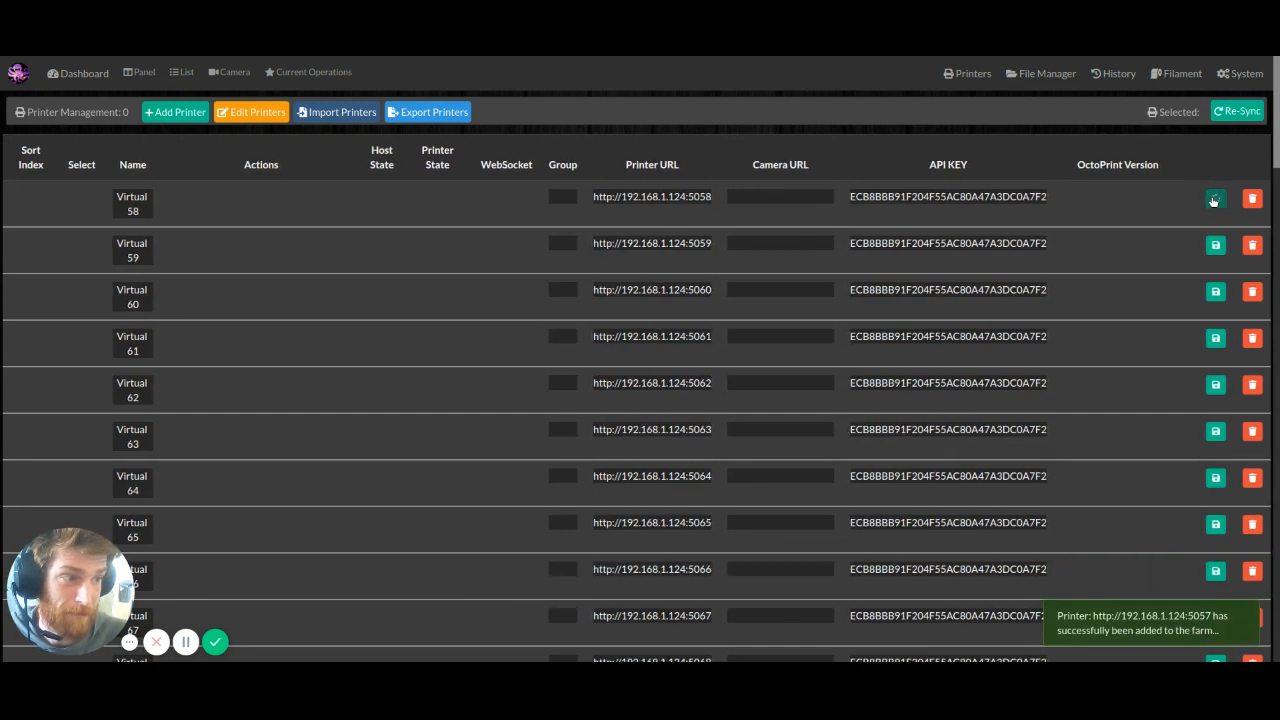
pyautogui.click(1213, 200)
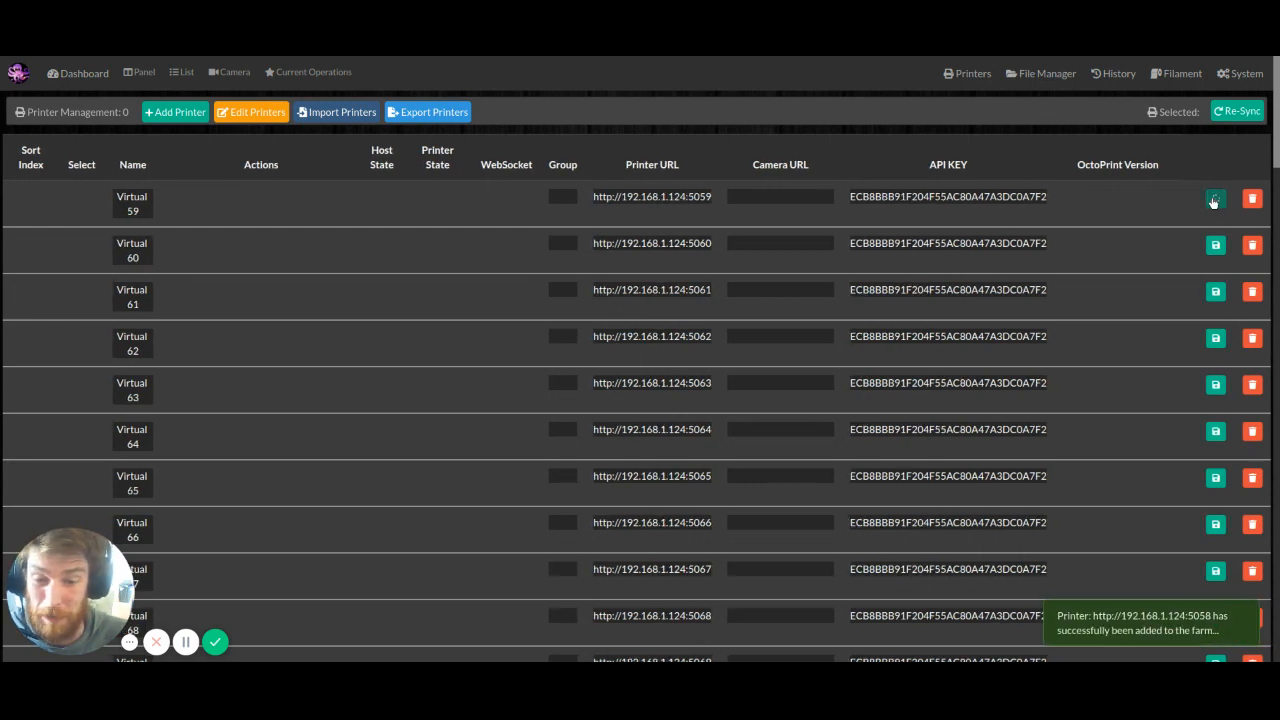
pyautogui.click(1213, 200)
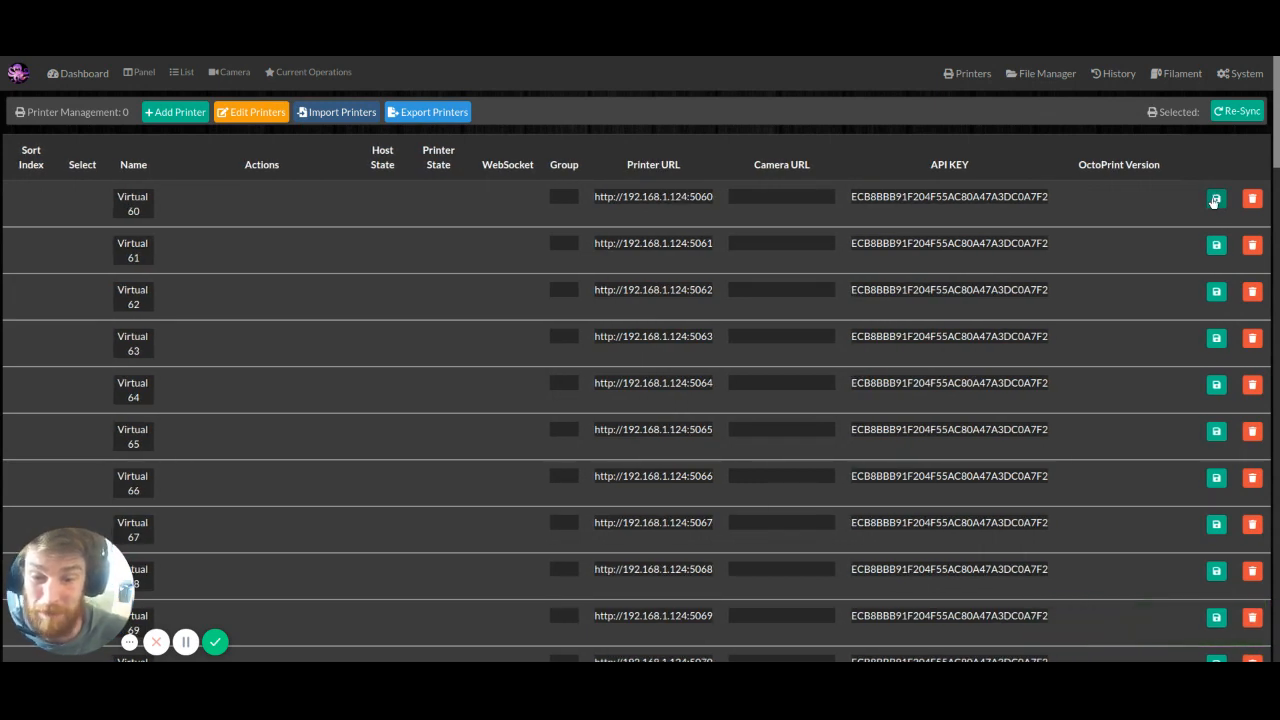
pyautogui.click(1215, 199)
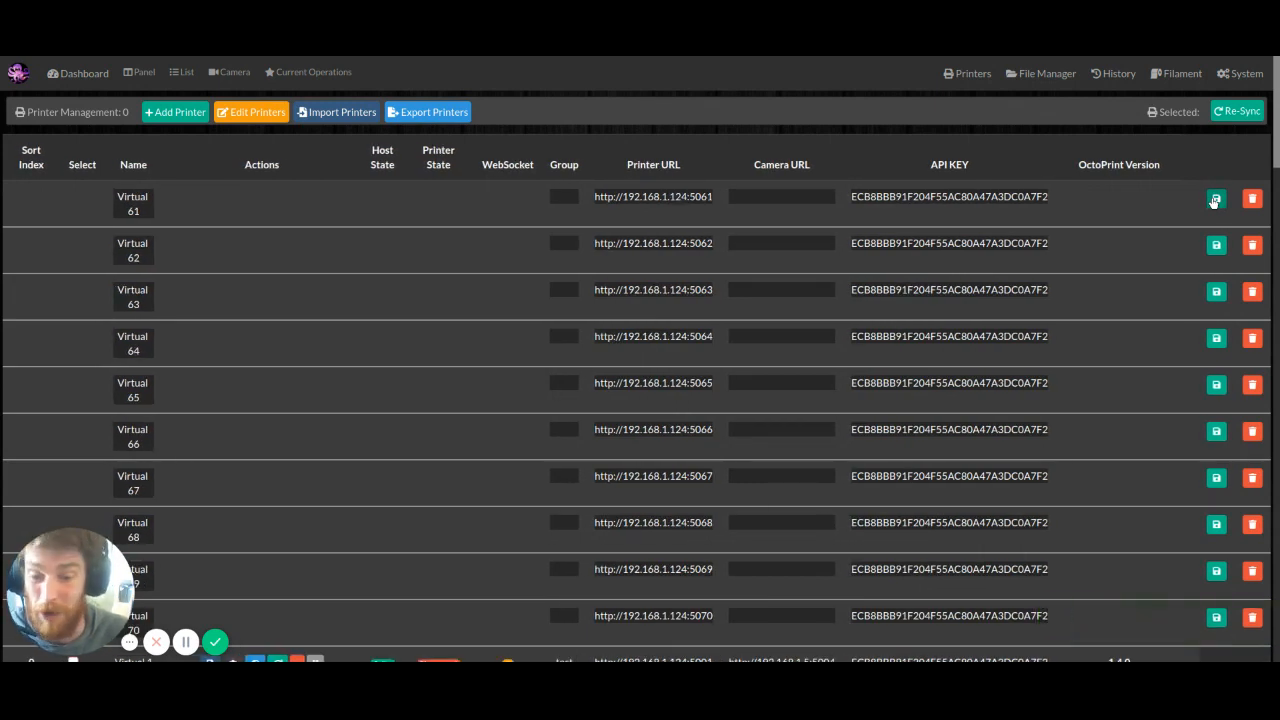
pyautogui.click(1215, 199)
pyautogui.click(1215, 199)
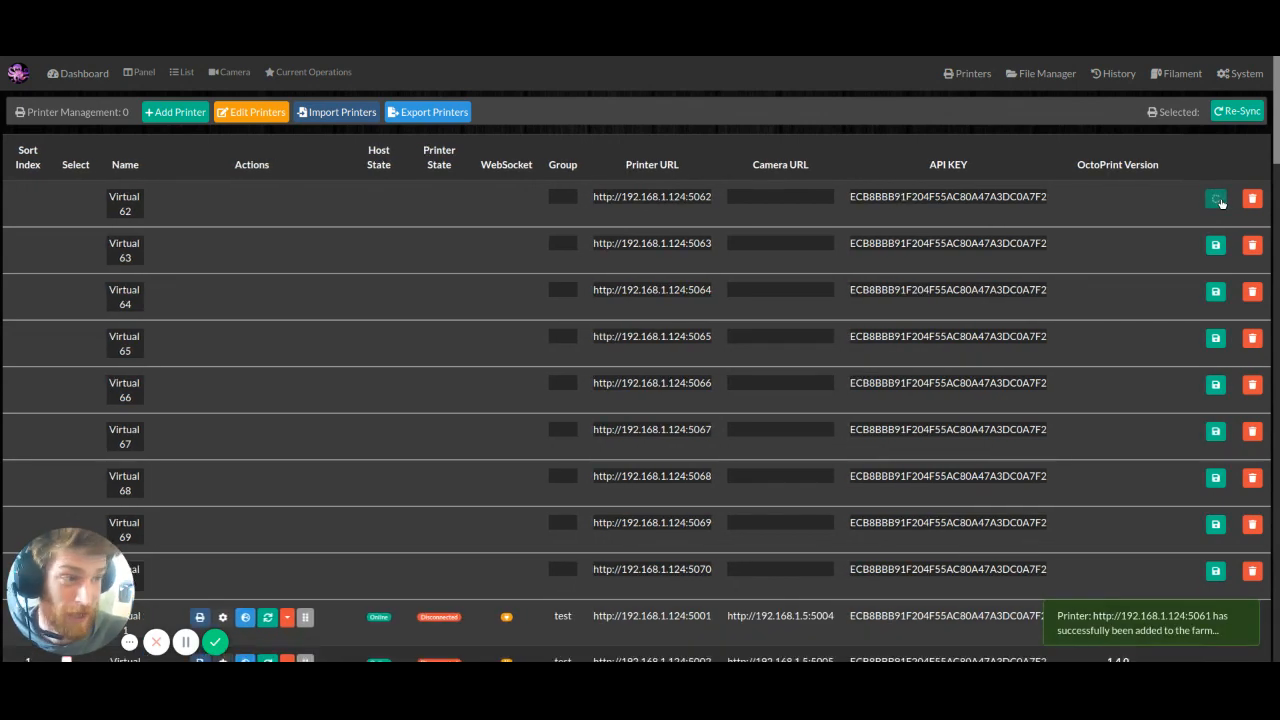
pyautogui.click(1217, 200)
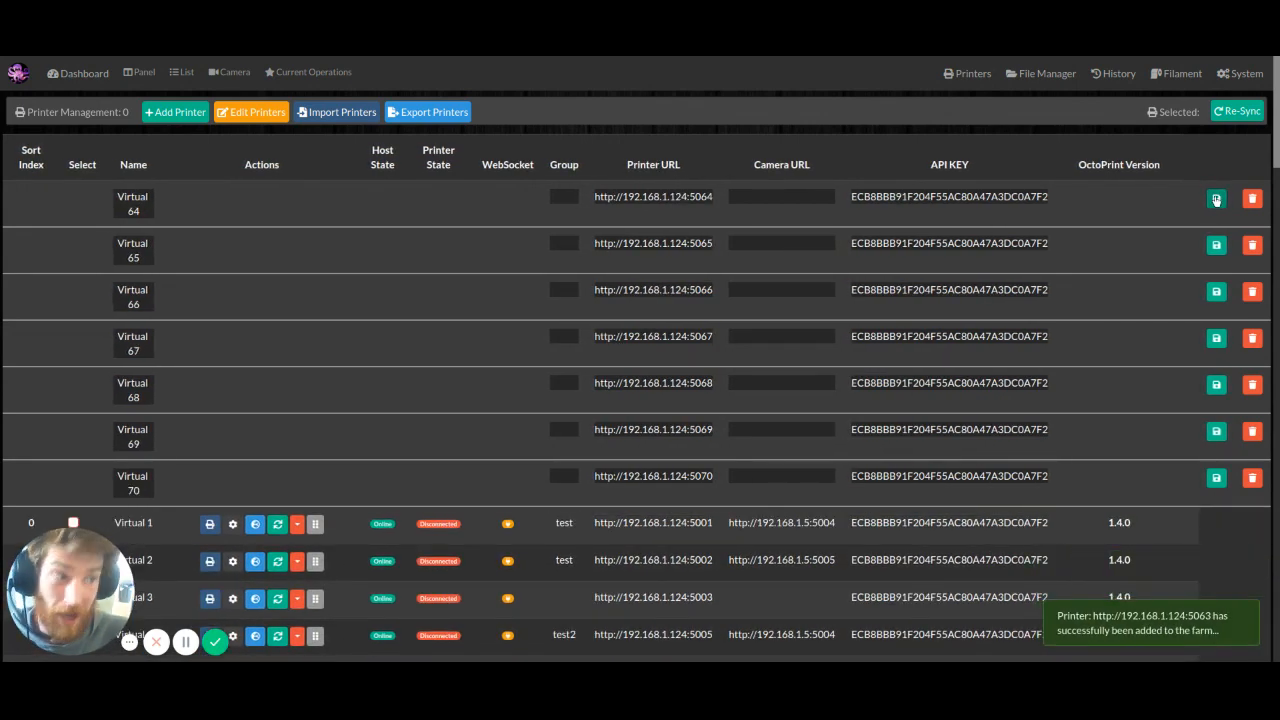
pyautogui.click(1215, 199)
pyautogui.click(1214, 200)
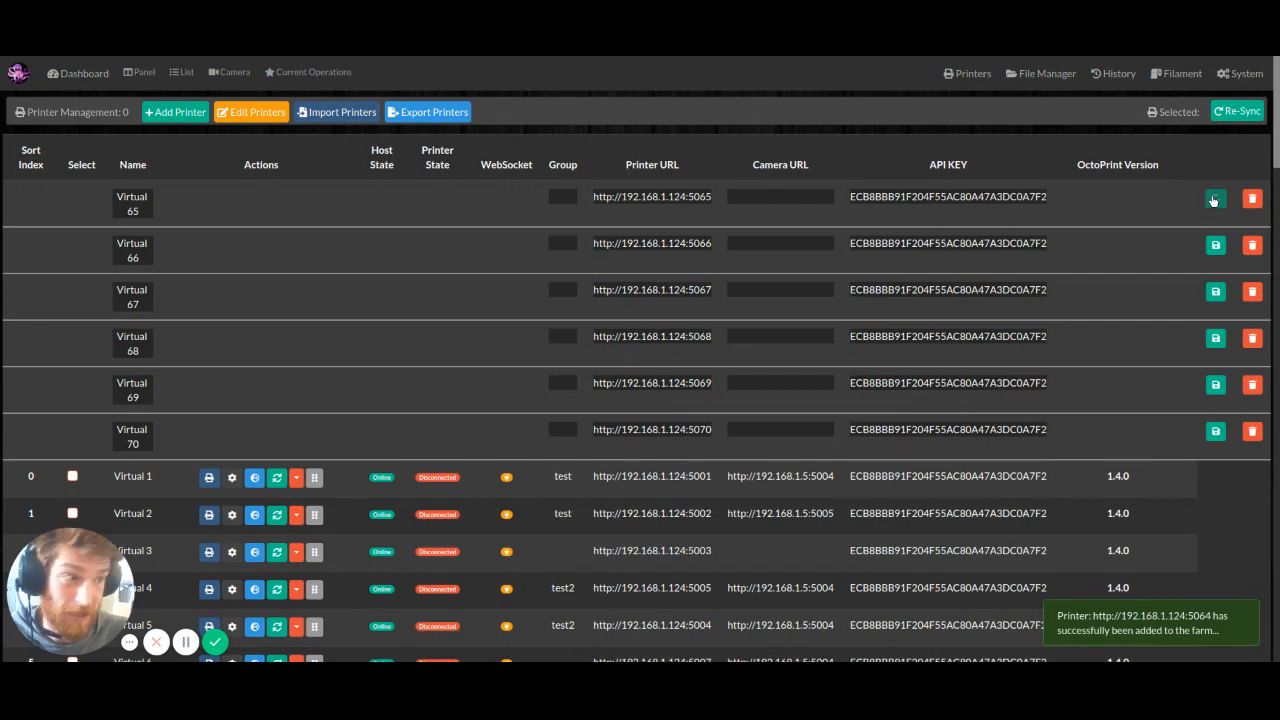
pyautogui.click(1214, 200)
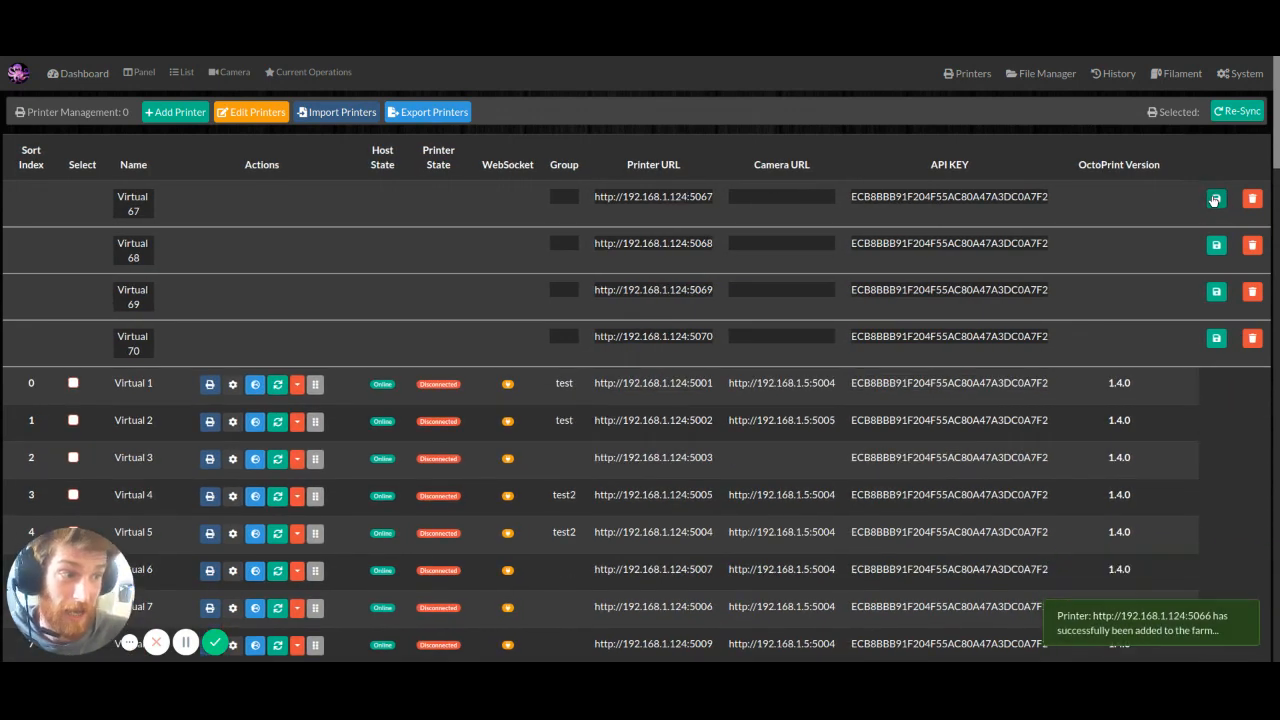
pyautogui.click(1214, 200)
pyautogui.click(1214, 200)
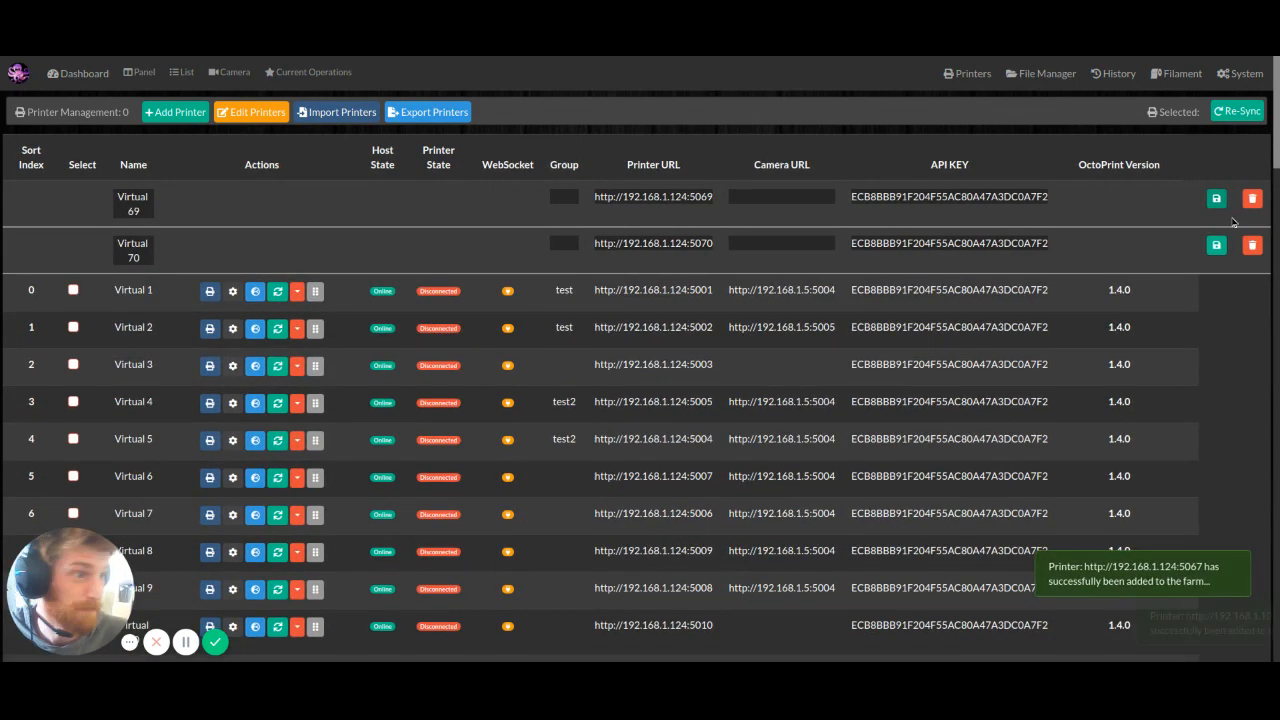
pyautogui.click(1218, 202)
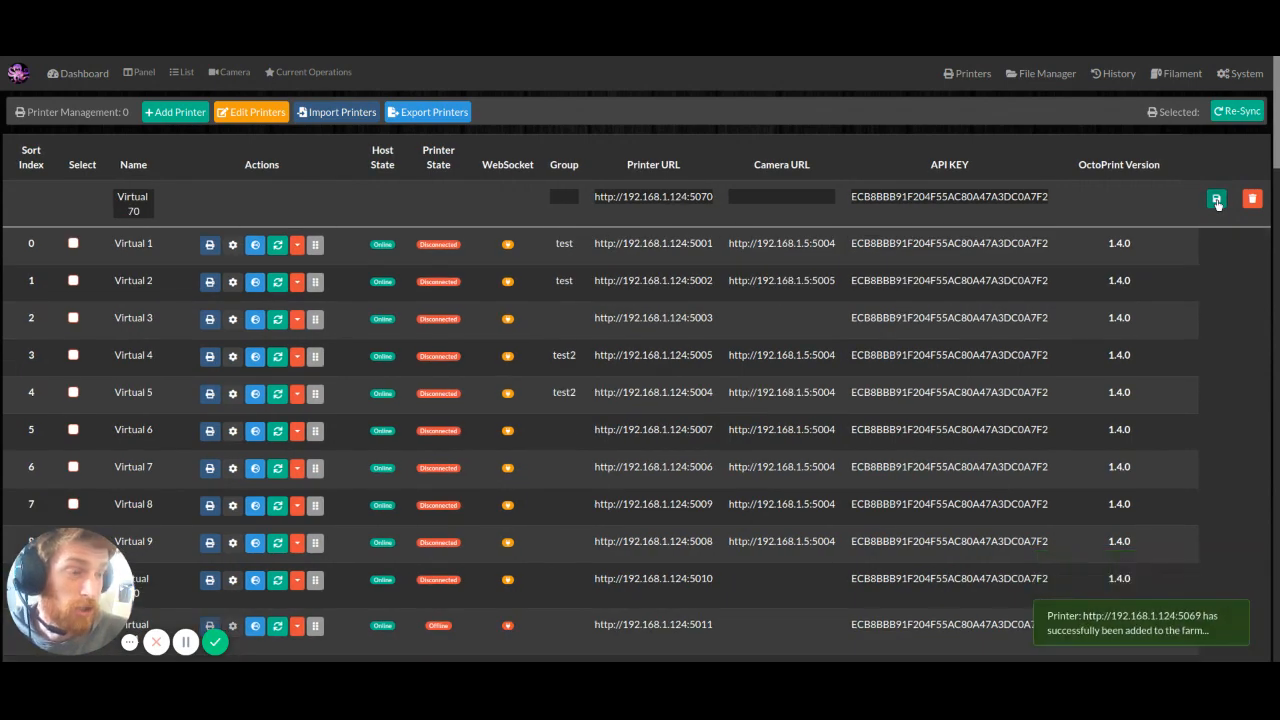
pyautogui.click(1216, 200)
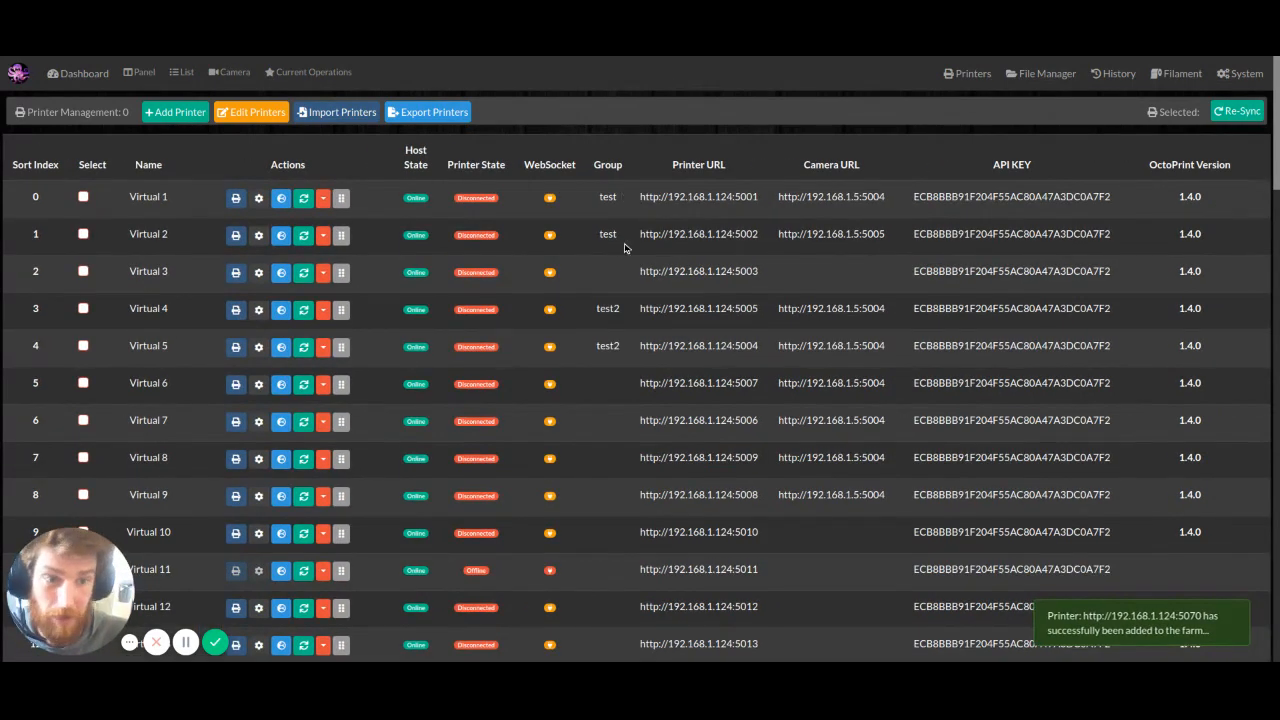
# Check through the full list of saved printers and open the OctoPrint web interface of Virtual 1.
pyautogui.scroll(-10, 594, 280)
pyautogui.scroll(-8, 594, 293)
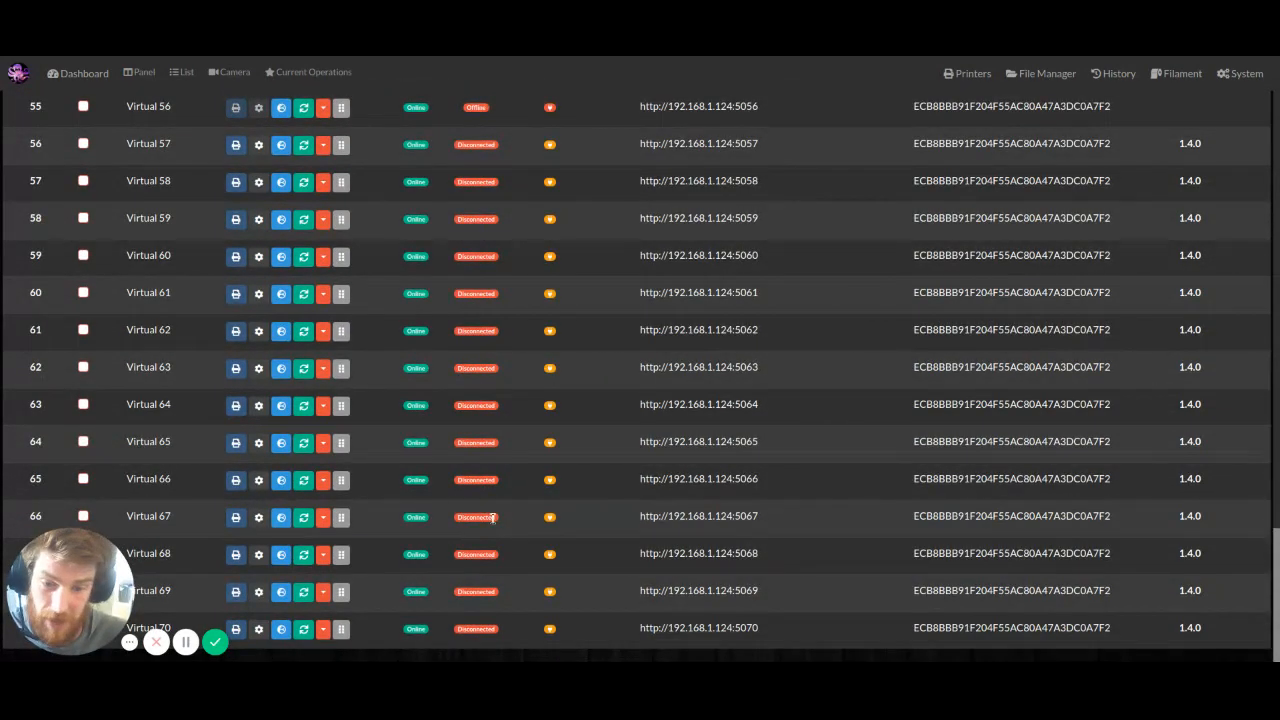
pyautogui.scroll(3, 627, 321)
pyautogui.scroll(11, 627, 321)
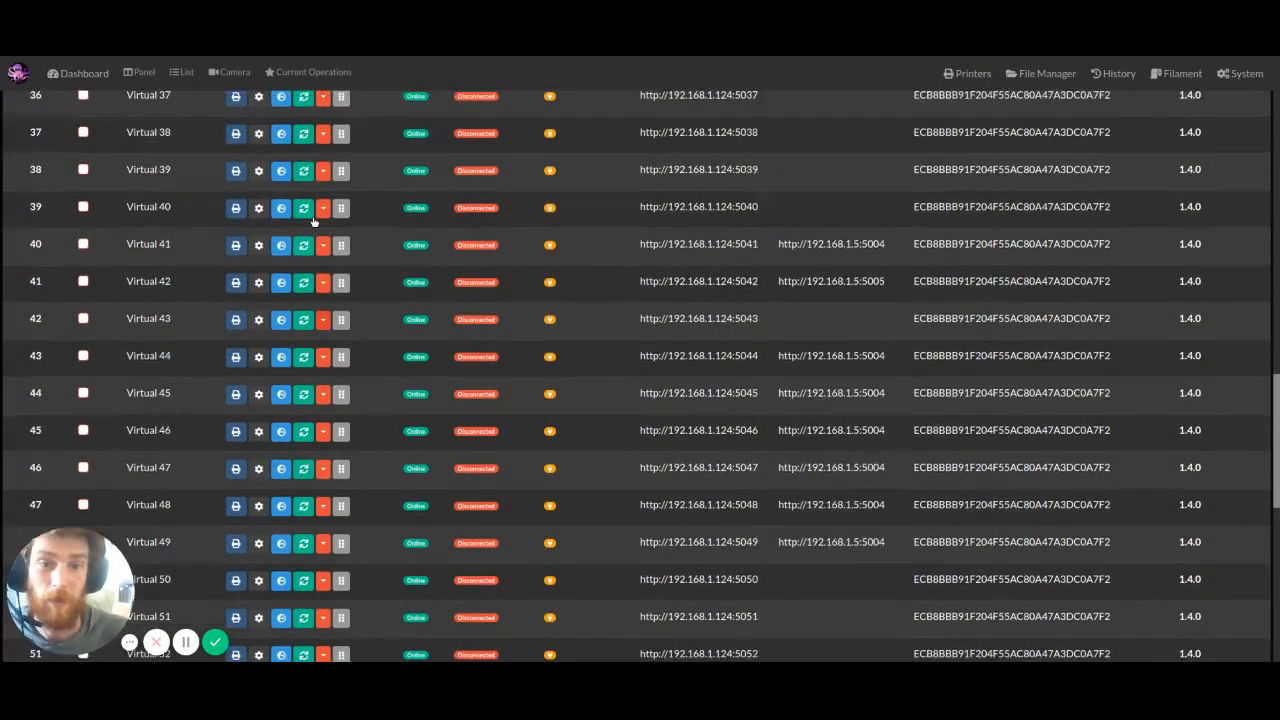
pyautogui.scroll(6, 420, 370)
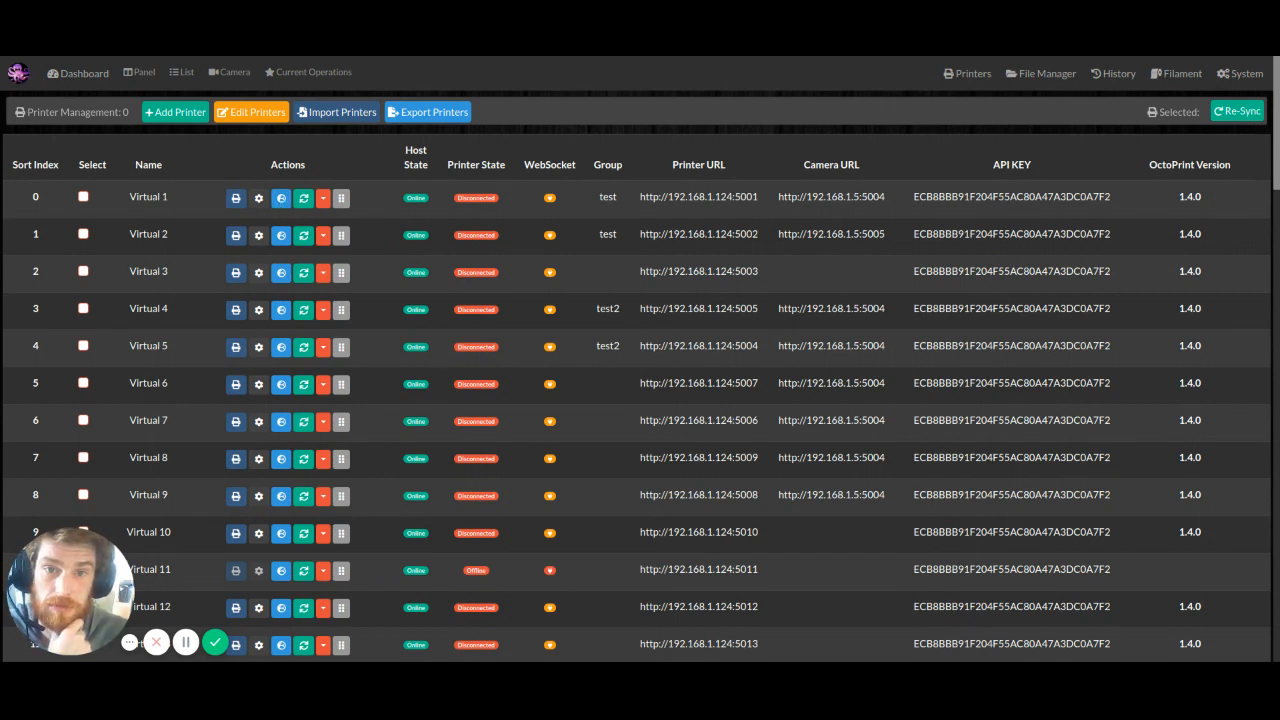
pyautogui.click(281, 198)
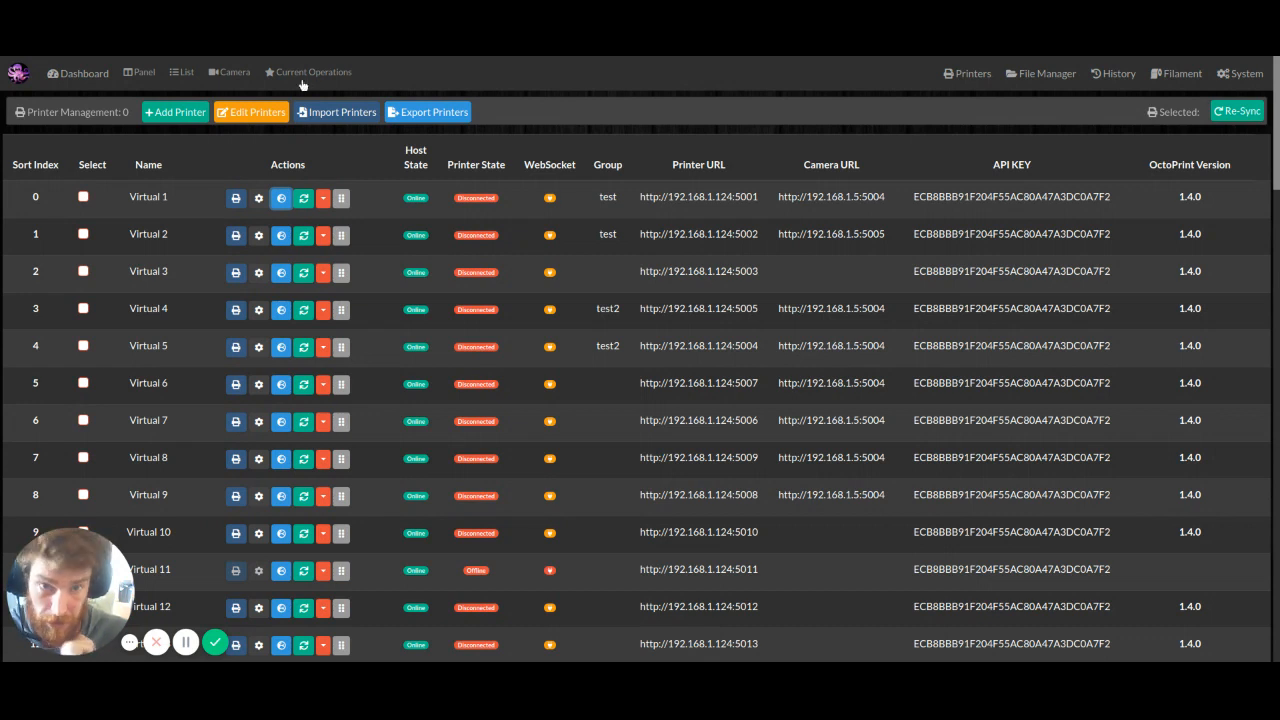
# Sort the printer list by sort index in descending order and return it to ascending order.
pyautogui.click(43, 164)
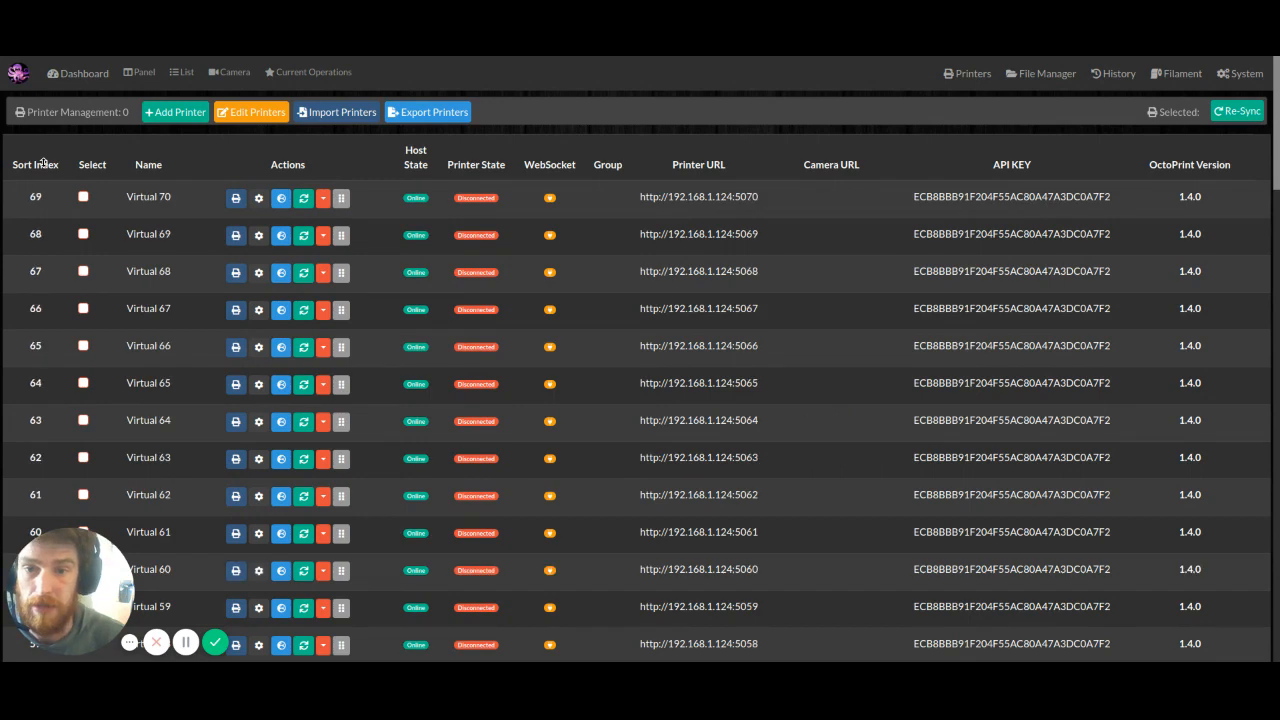
pyautogui.click(43, 164)
pyautogui.click(43, 164)
pyautogui.click(43, 164)
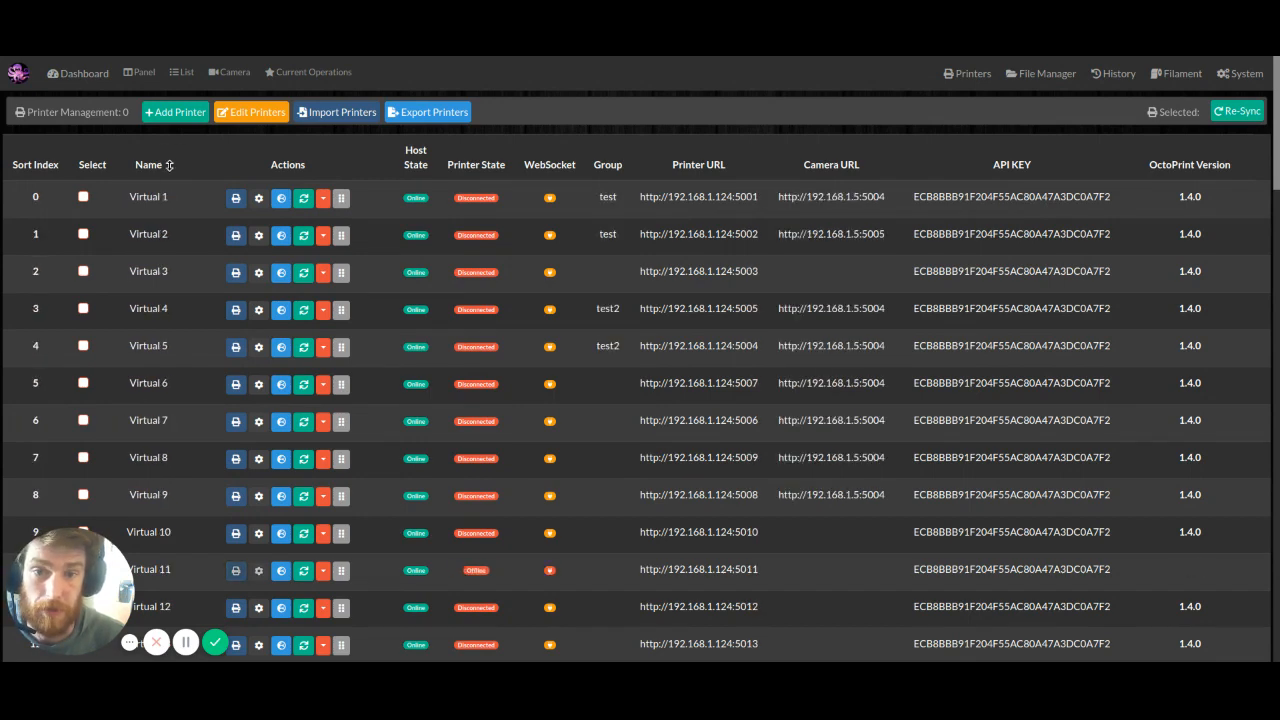
# Try out sorting the printer list by name and by printer state.
pyautogui.click(160, 165)
pyautogui.click(158, 165)
pyautogui.click(158, 165)
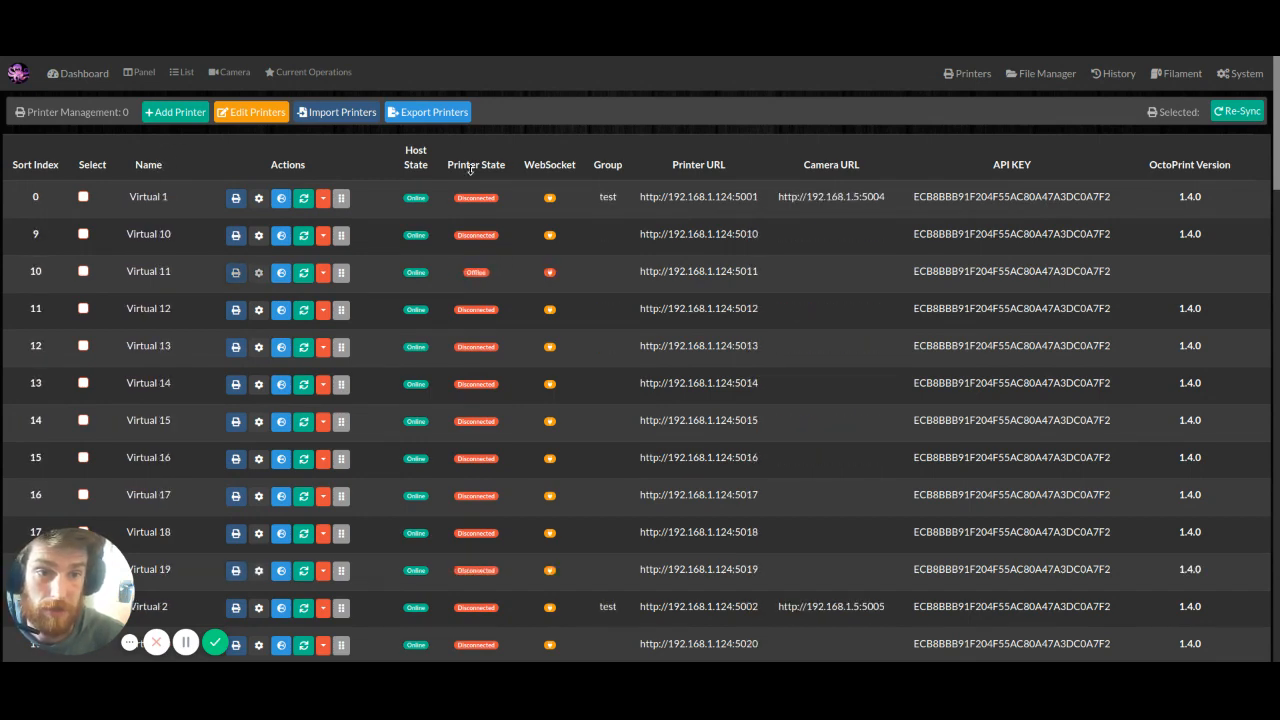
pyautogui.click(483, 165)
pyautogui.click(483, 165)
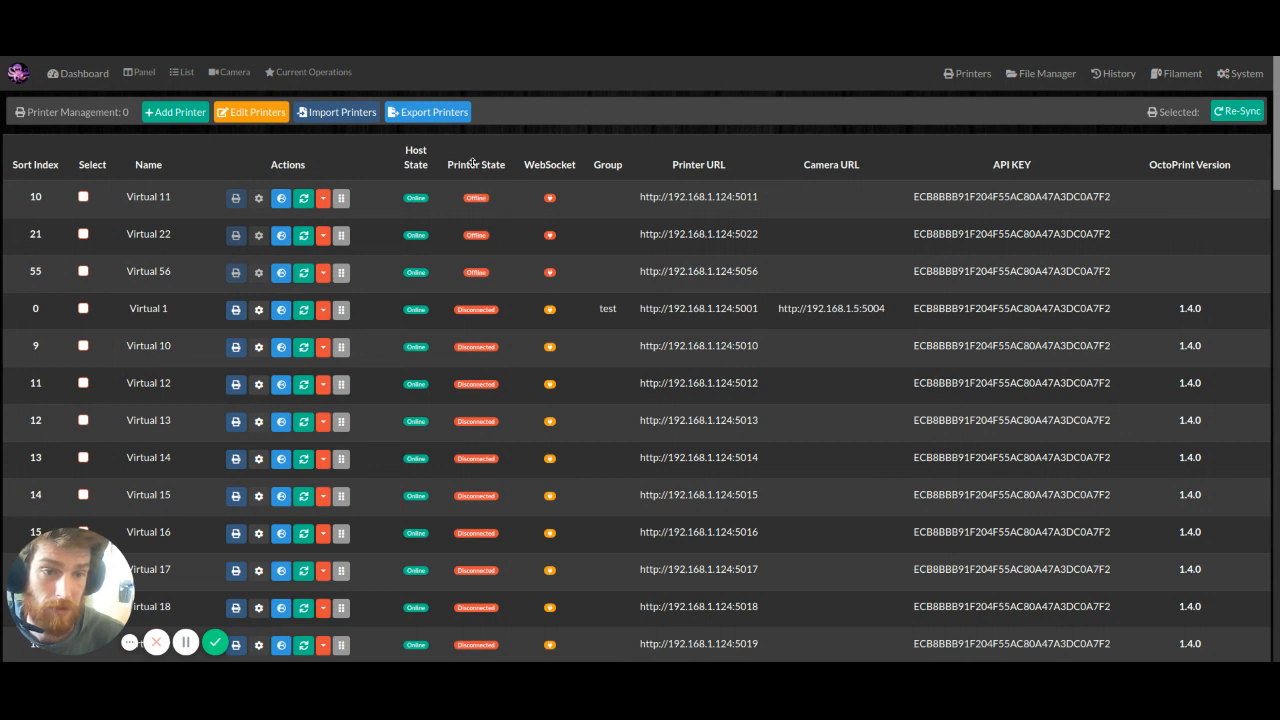
pyautogui.click(473, 164)
pyautogui.click(473, 164)
# Sort the printer list by printer URL, and restore the ascending sort index order.
pyautogui.click(720, 166)
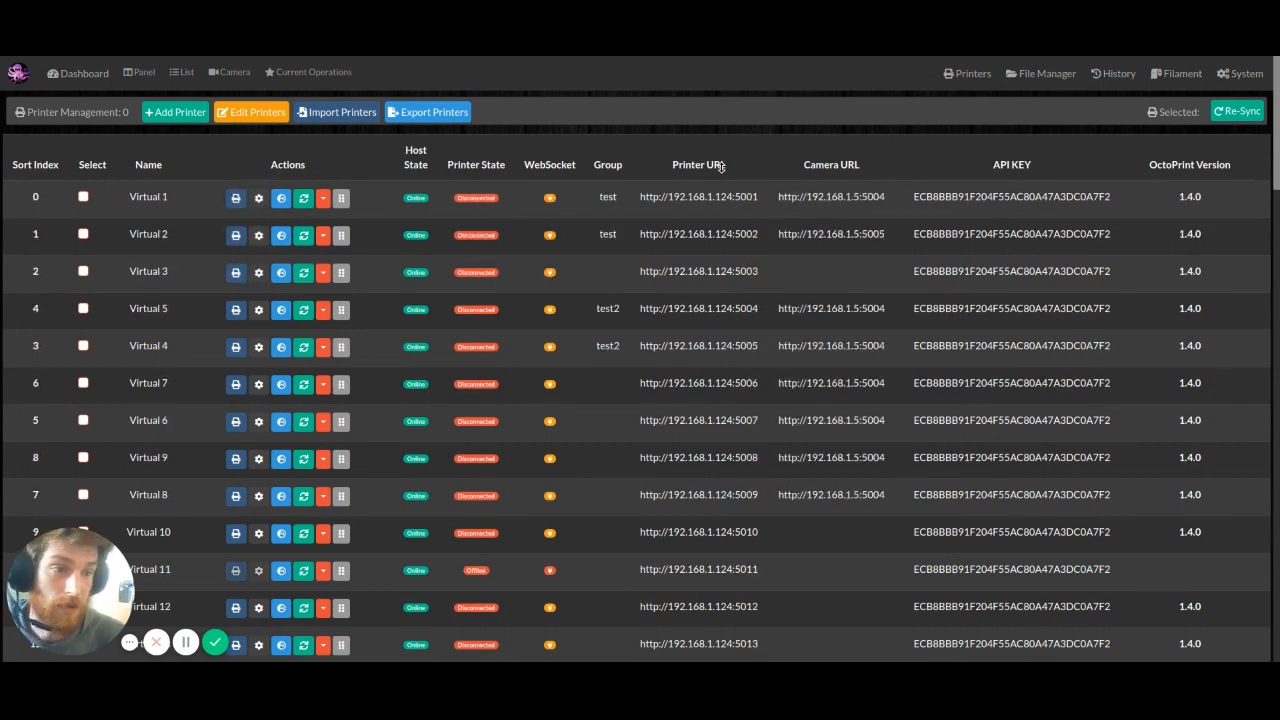
pyautogui.click(720, 166)
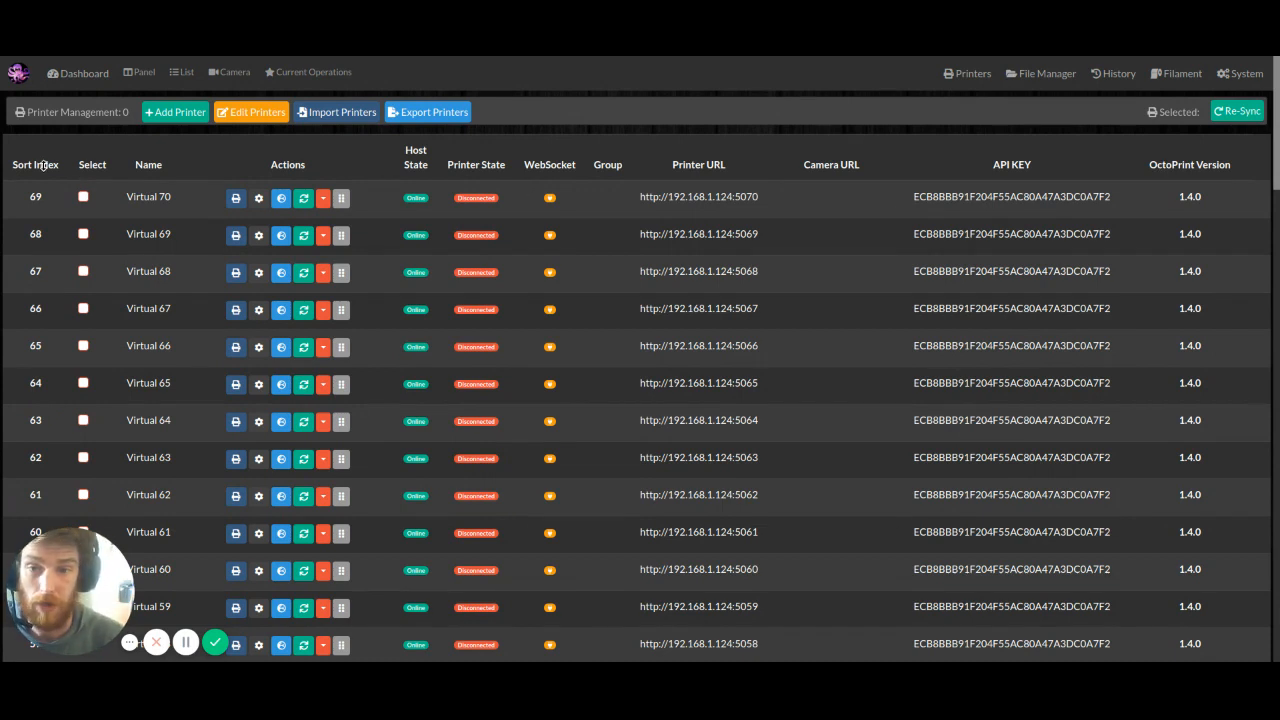
pyautogui.click(44, 168)
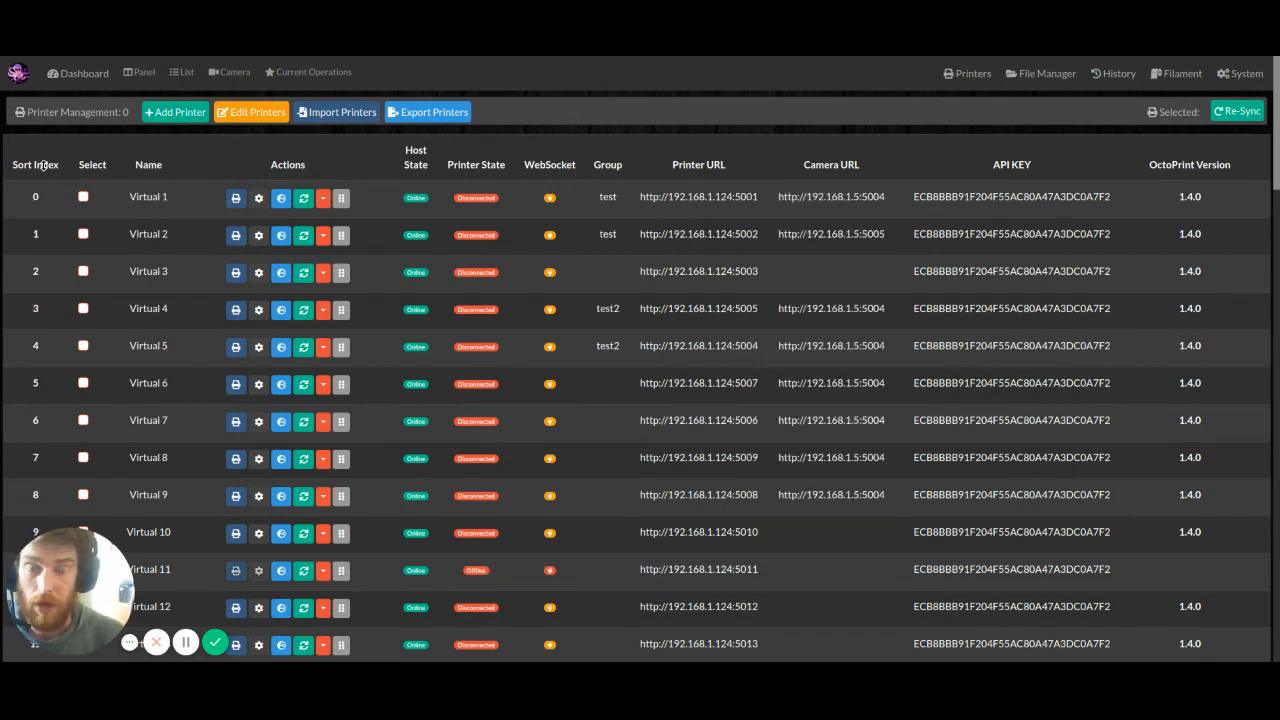
# Try out selecting the printers Virtual 1 to Virtual 4 in the list and clear the selection again.
pyautogui.click(84, 199)
pyautogui.click(84, 235)
pyautogui.click(83, 272)
pyautogui.click(84, 309)
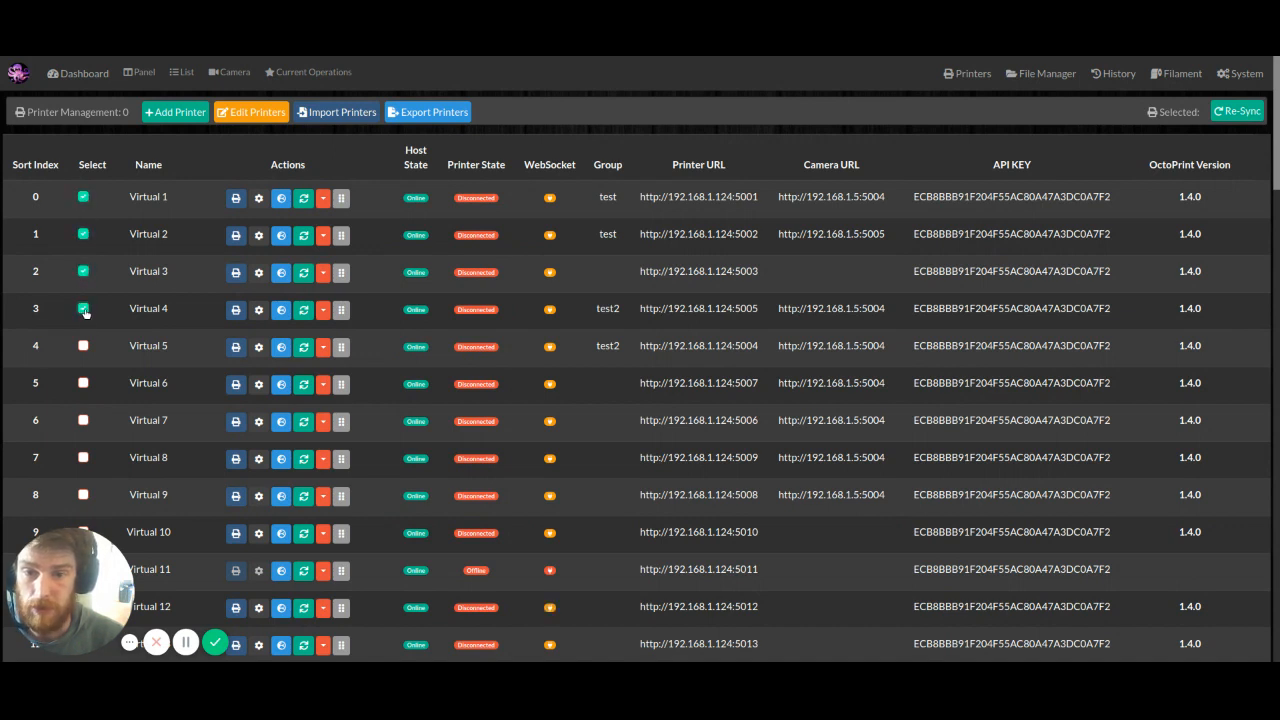
pyautogui.click(84, 309)
pyautogui.click(84, 272)
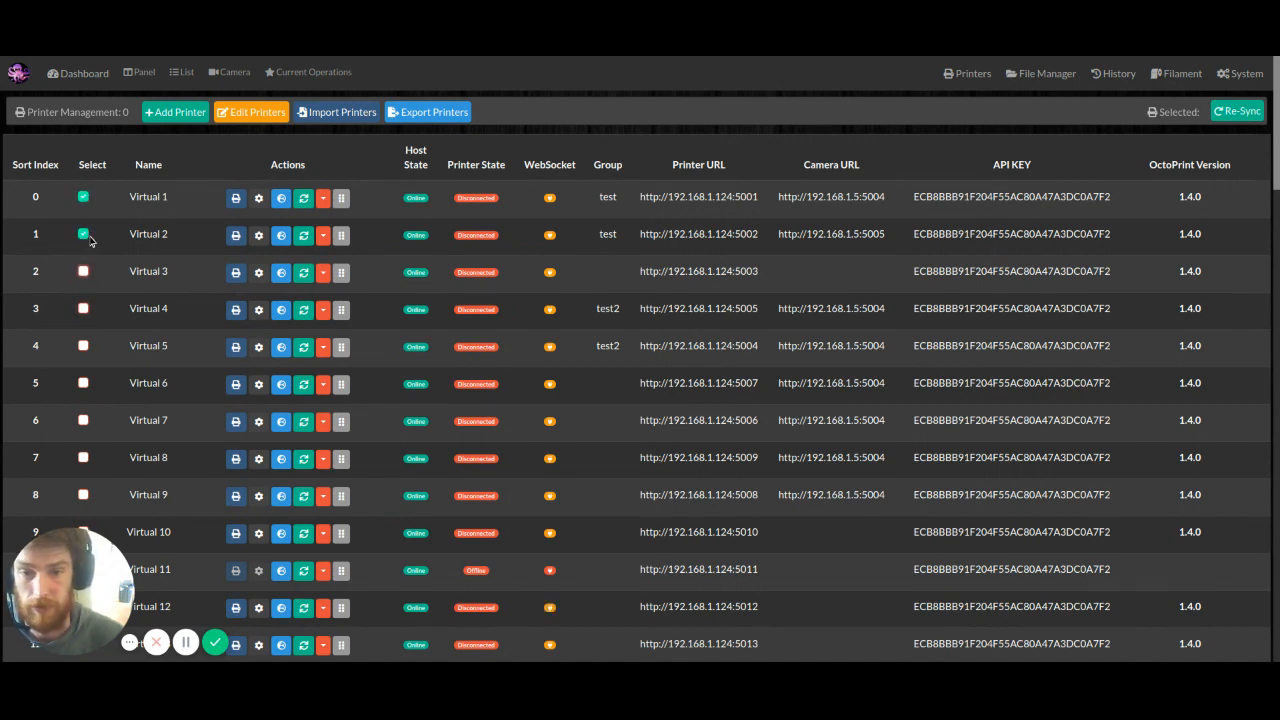
pyautogui.click(84, 235)
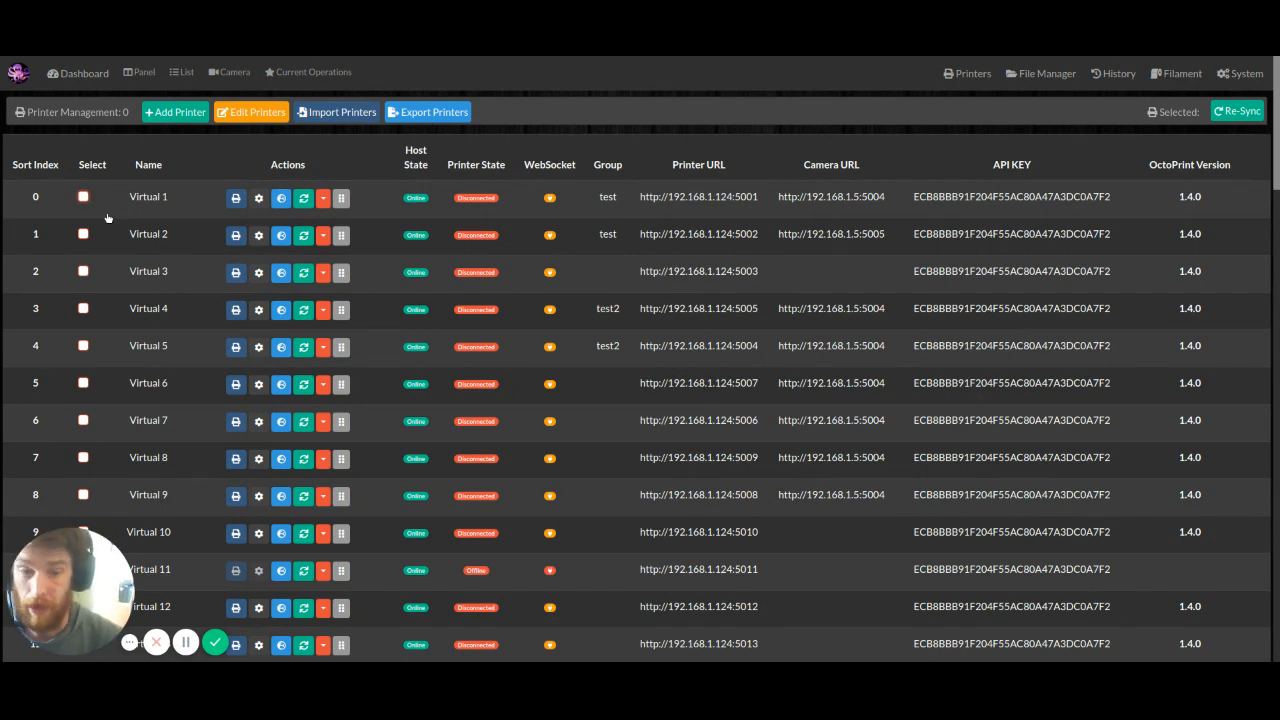
# View the restart, reboot and shutdown actions offered for Virtual 1 without running any of them.
pyautogui.click(324, 198)
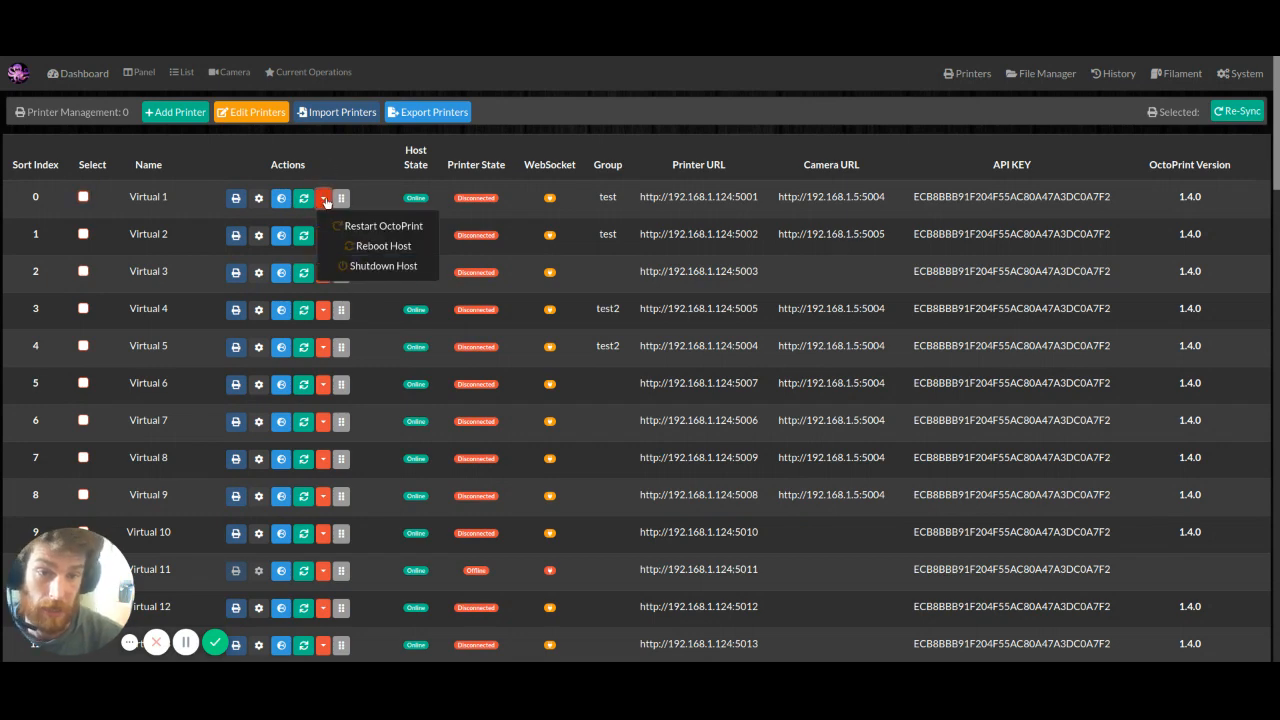
pyautogui.click(325, 200)
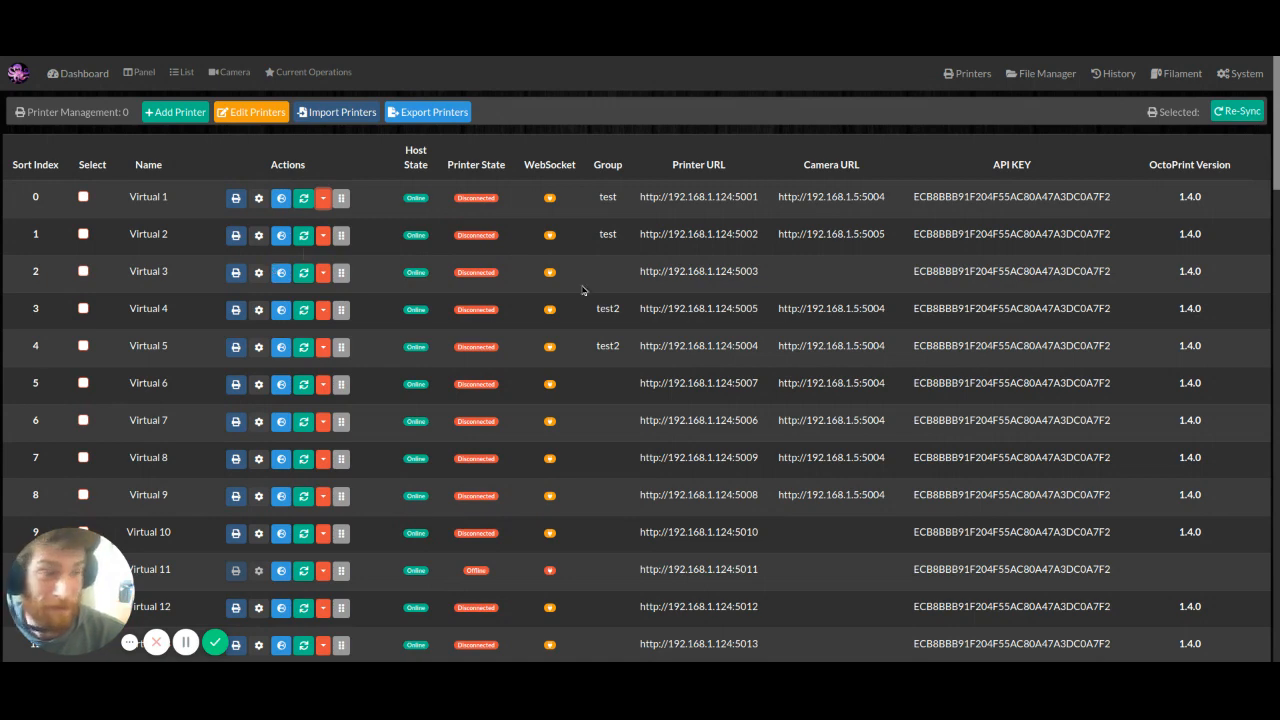
# Re-sync all printers, checking their states down the whole list, and re-sync Virtual 1 individually.
pyautogui.click(1228, 112)
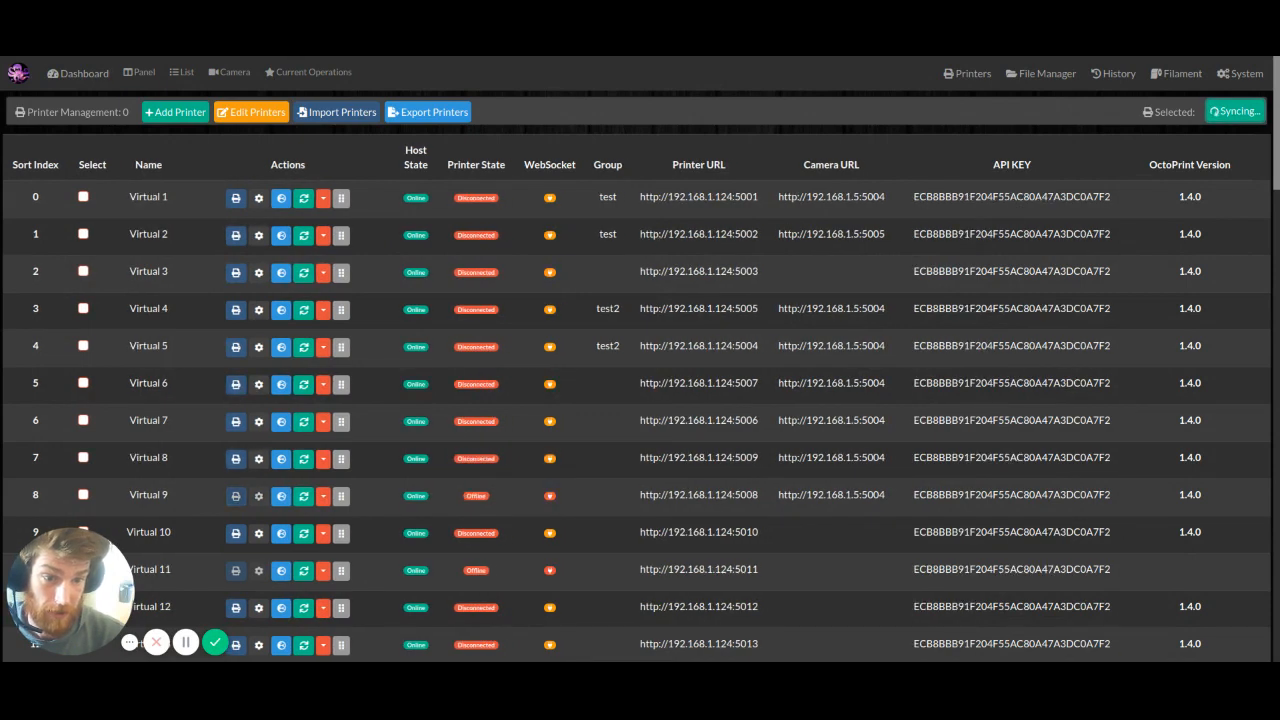
pyautogui.scroll(-10, 655, 243)
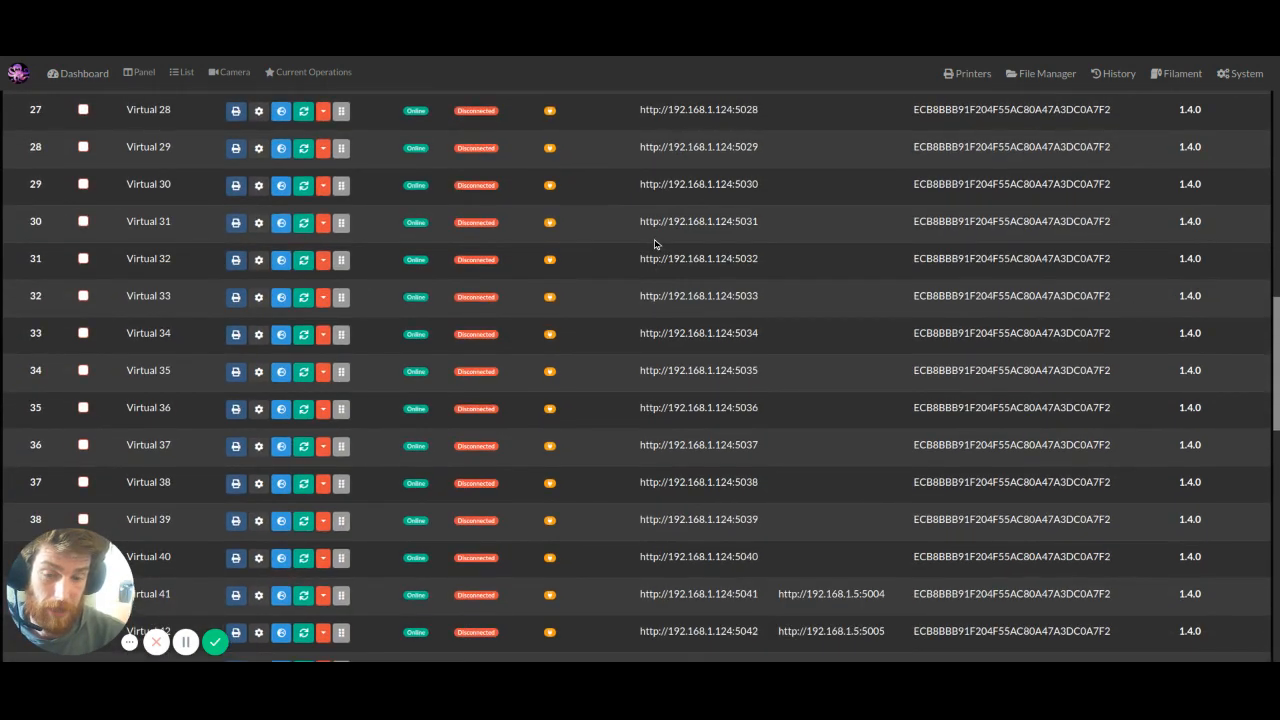
pyautogui.scroll(8, 681, 250)
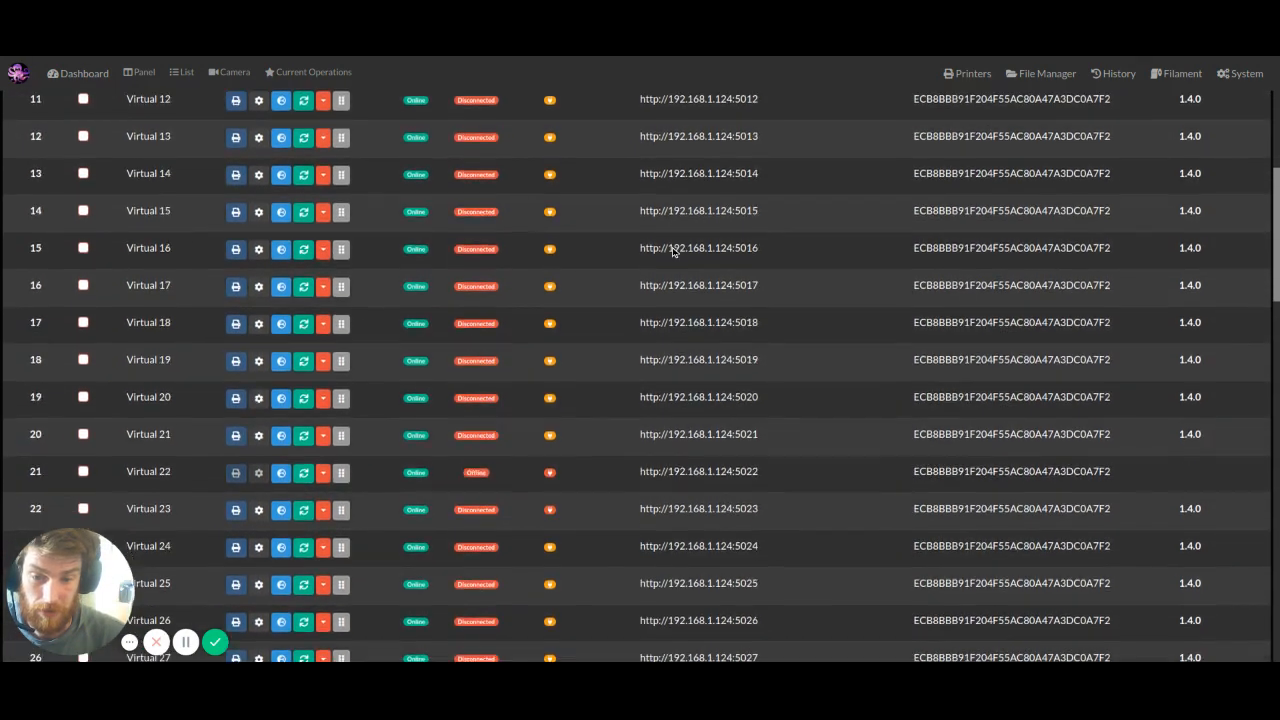
pyautogui.scroll(3, 669, 248)
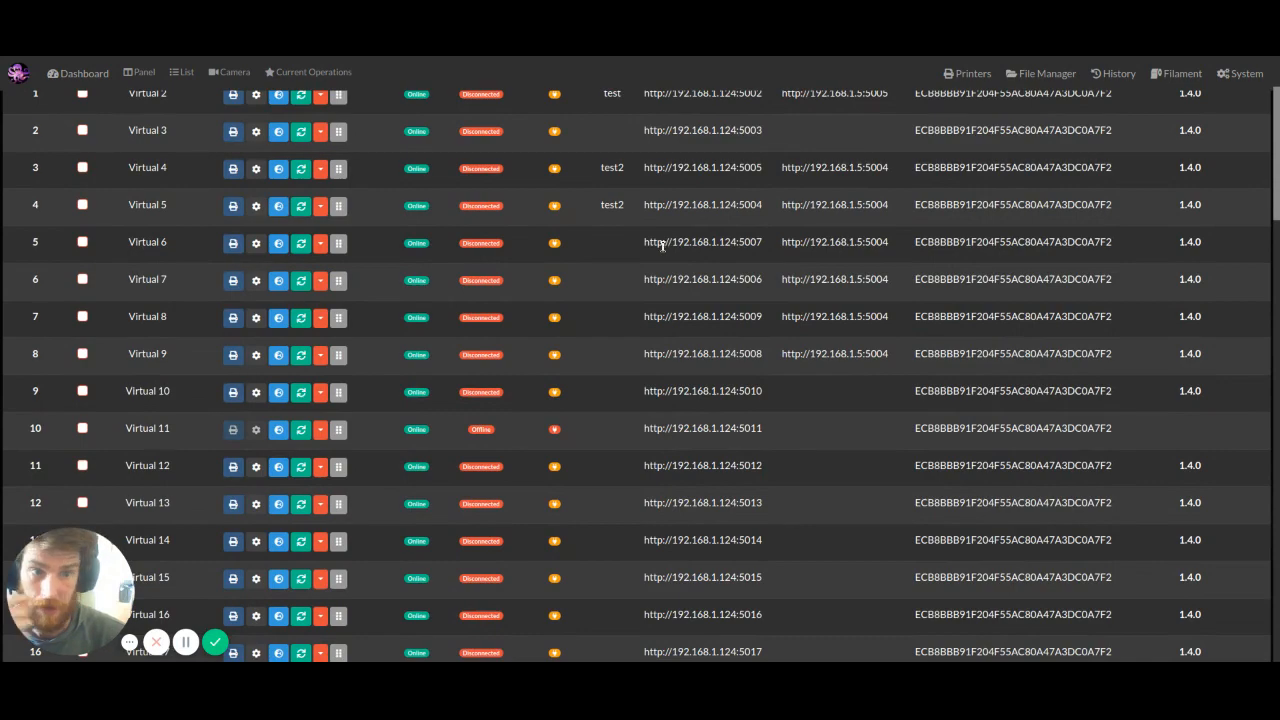
pyautogui.scroll(2, 662, 246)
pyautogui.scroll(-11, 661, 246)
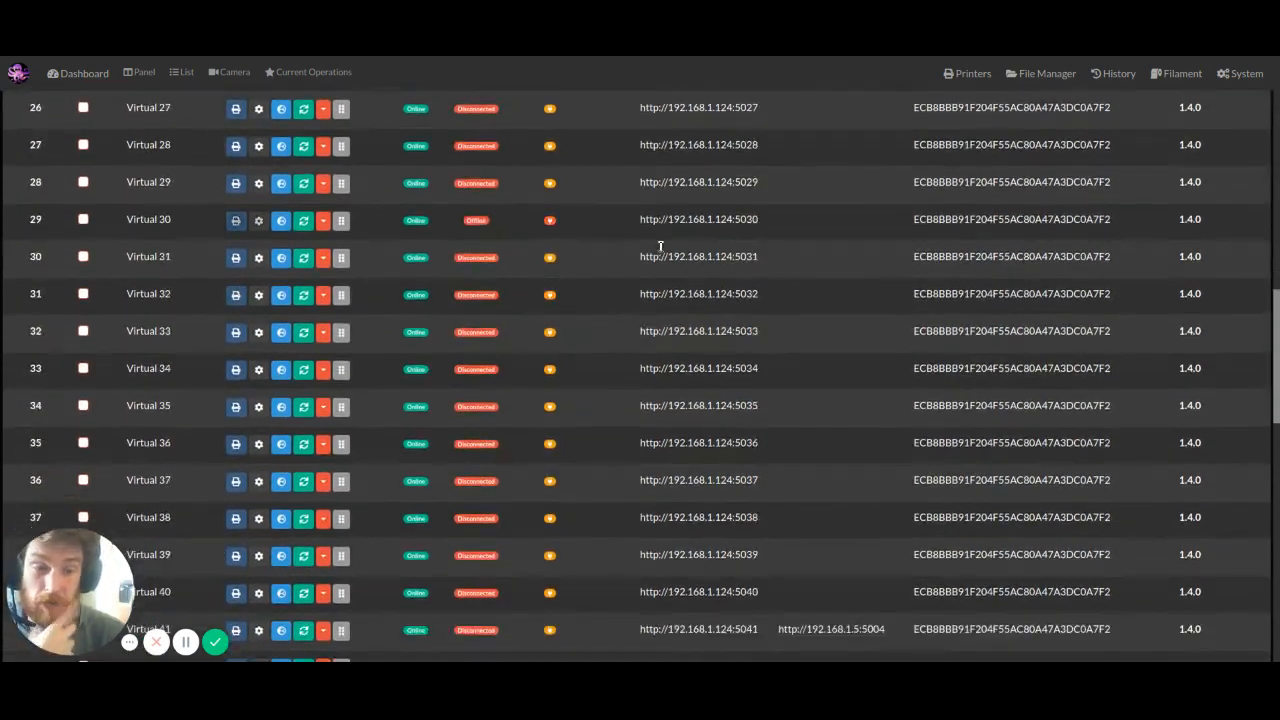
pyautogui.scroll(-5, 660, 246)
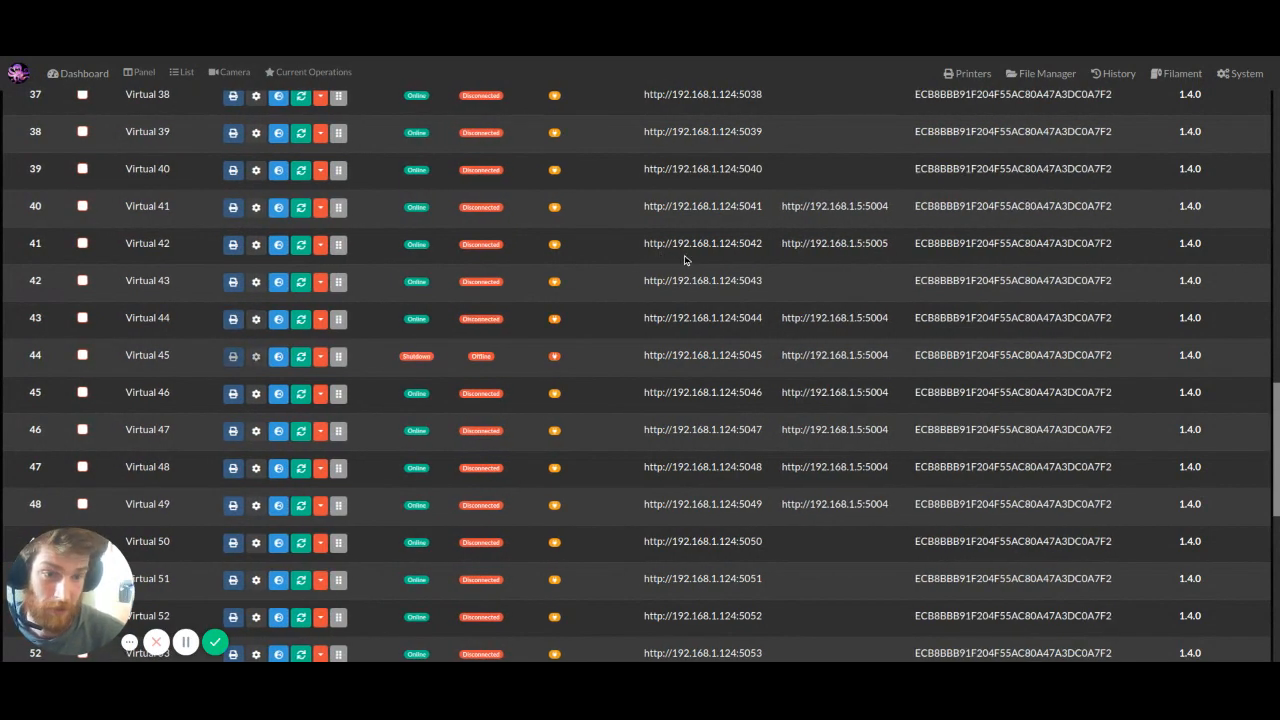
pyautogui.scroll(-3, 676, 260)
pyautogui.scroll(8, 676, 262)
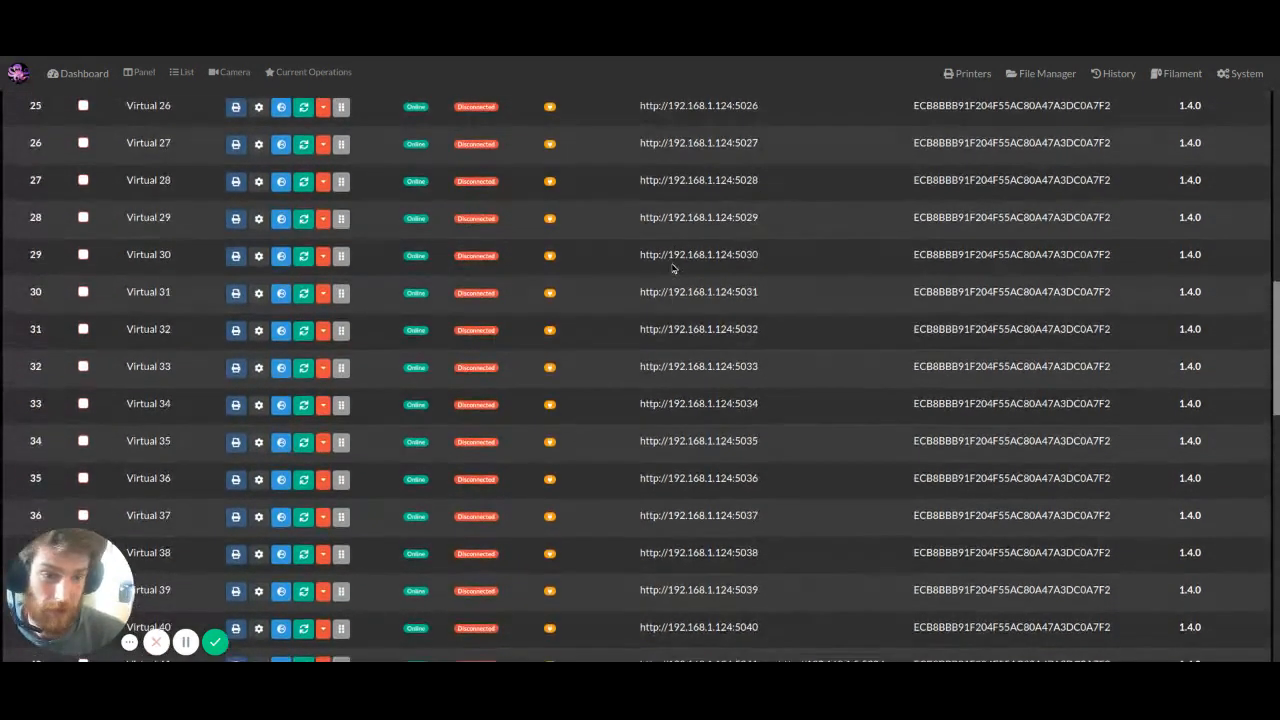
pyautogui.scroll(-5, 680, 266)
pyautogui.scroll(-5, 690, 273)
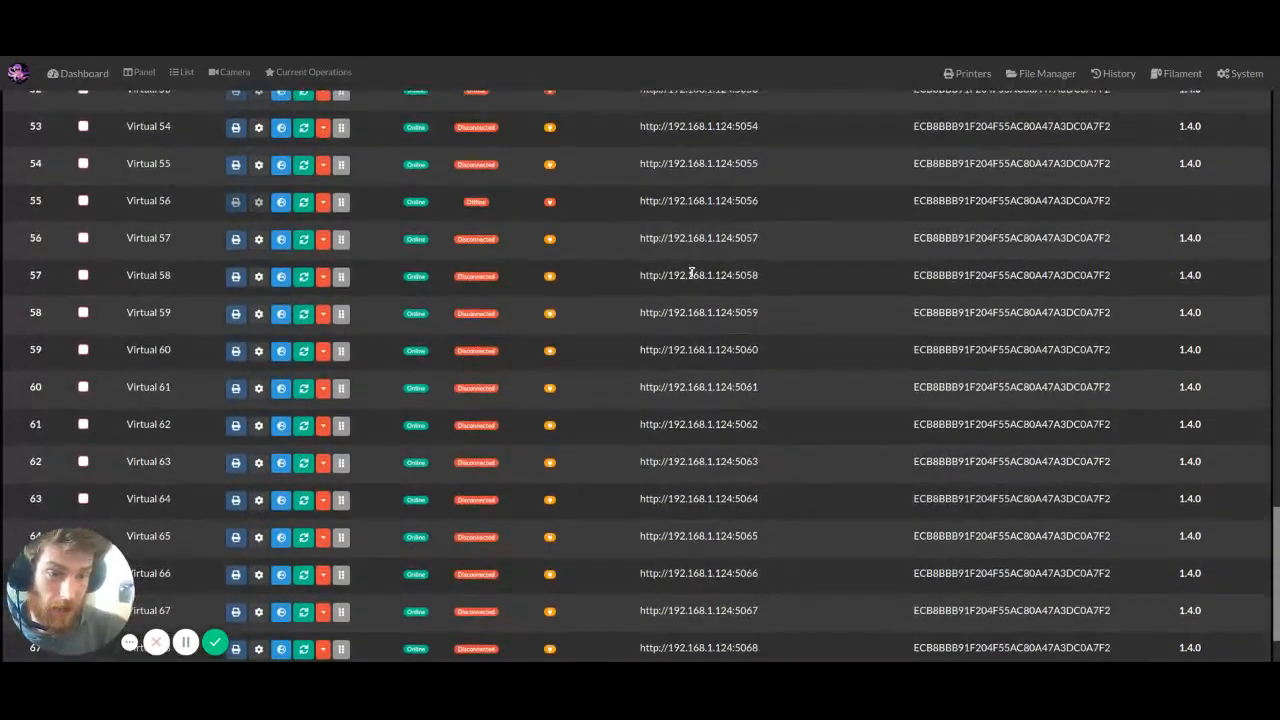
pyautogui.scroll(18, 686, 270)
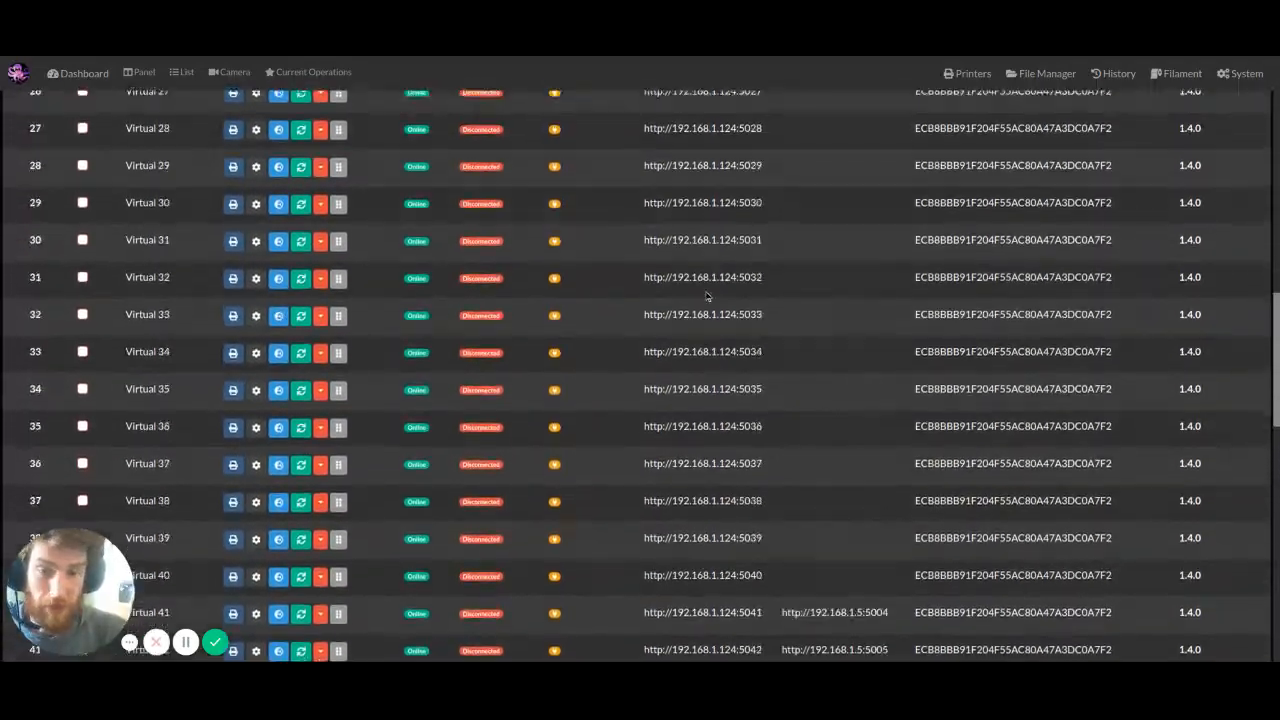
pyautogui.scroll(4, 700, 288)
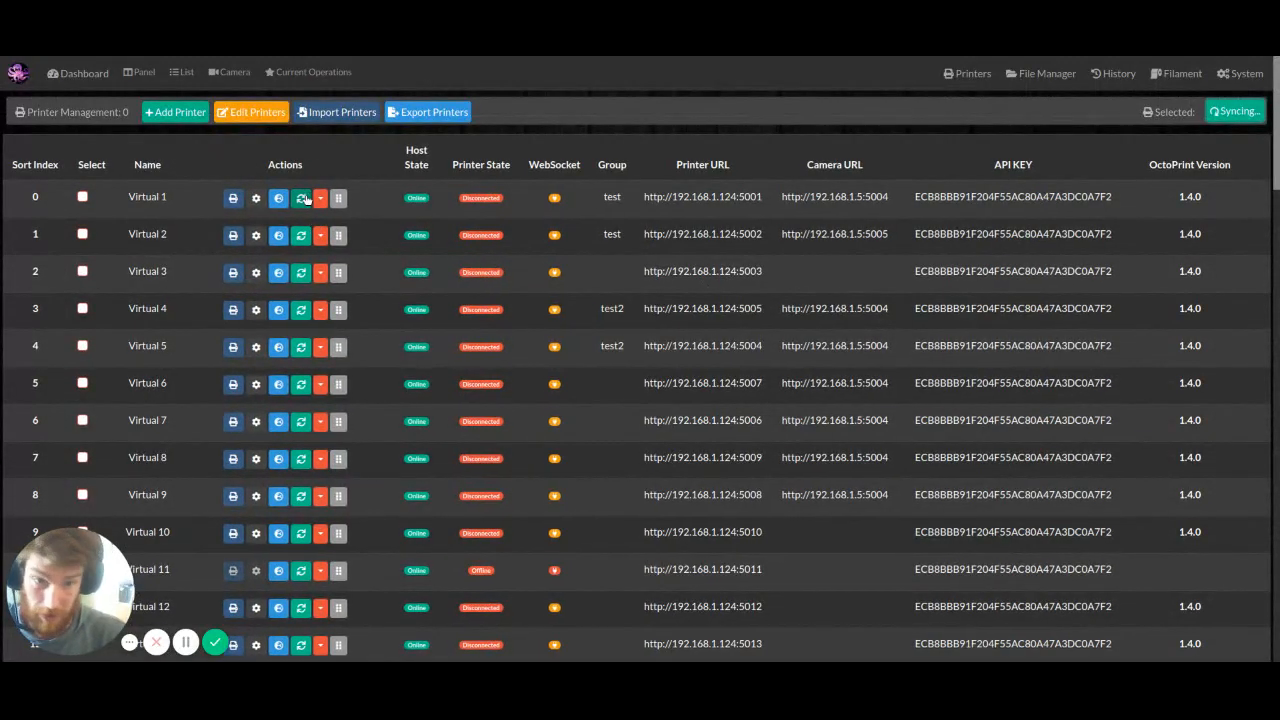
pyautogui.click(305, 202)
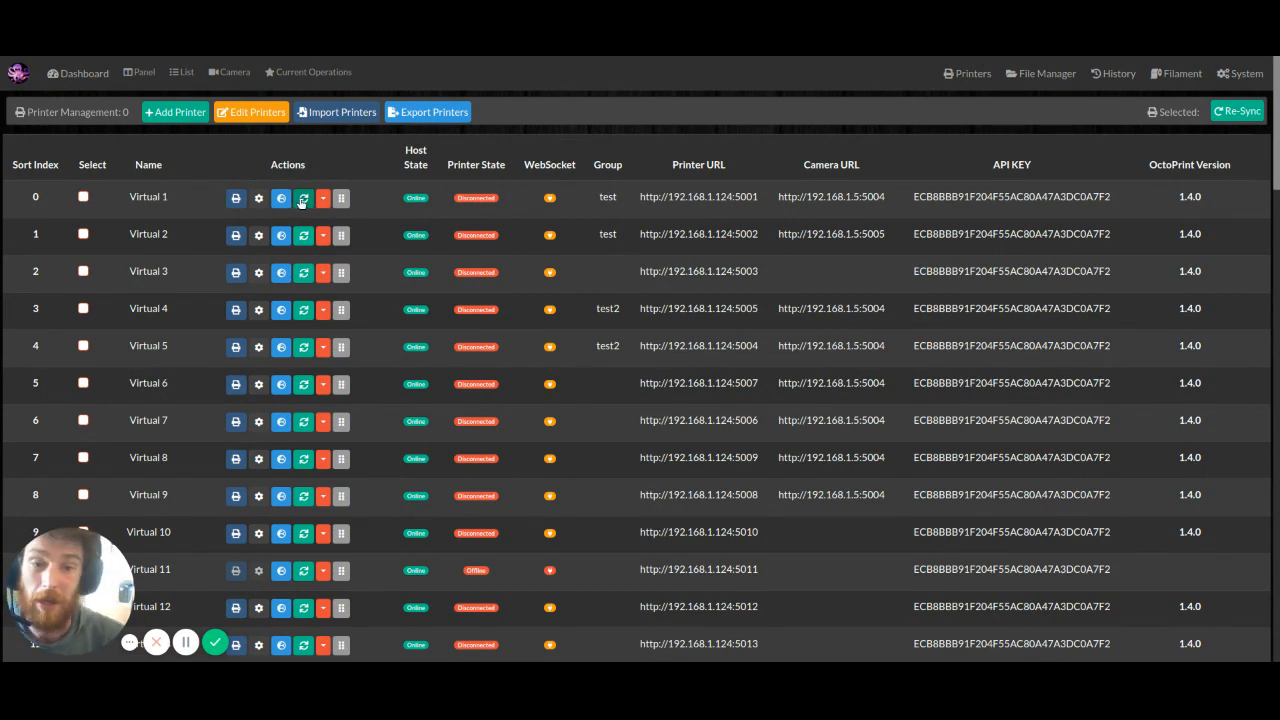
# Reorder the printers by hand, moving first Virtual 1 and then Virtual 2 from the first row to sort index 5.
pyautogui.moveTo(343, 201); pyautogui.dragTo(340, 383)
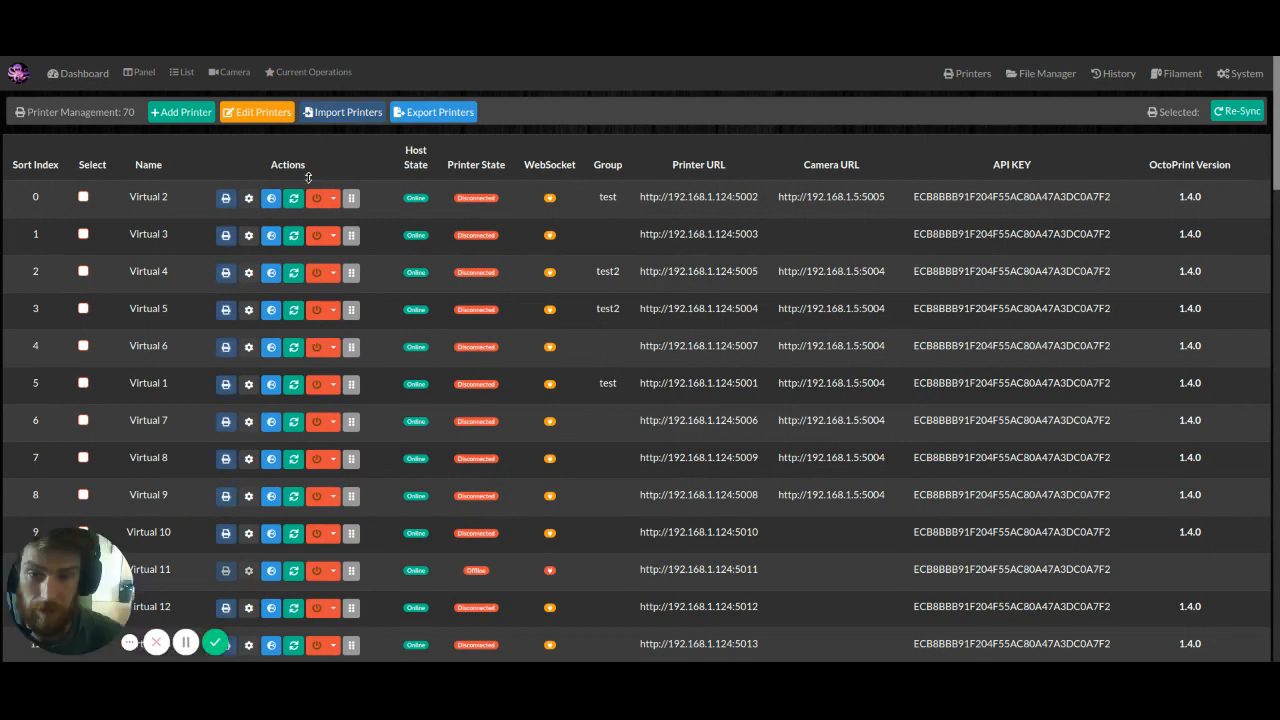
pyautogui.moveTo(350, 197); pyautogui.dragTo(364, 400)
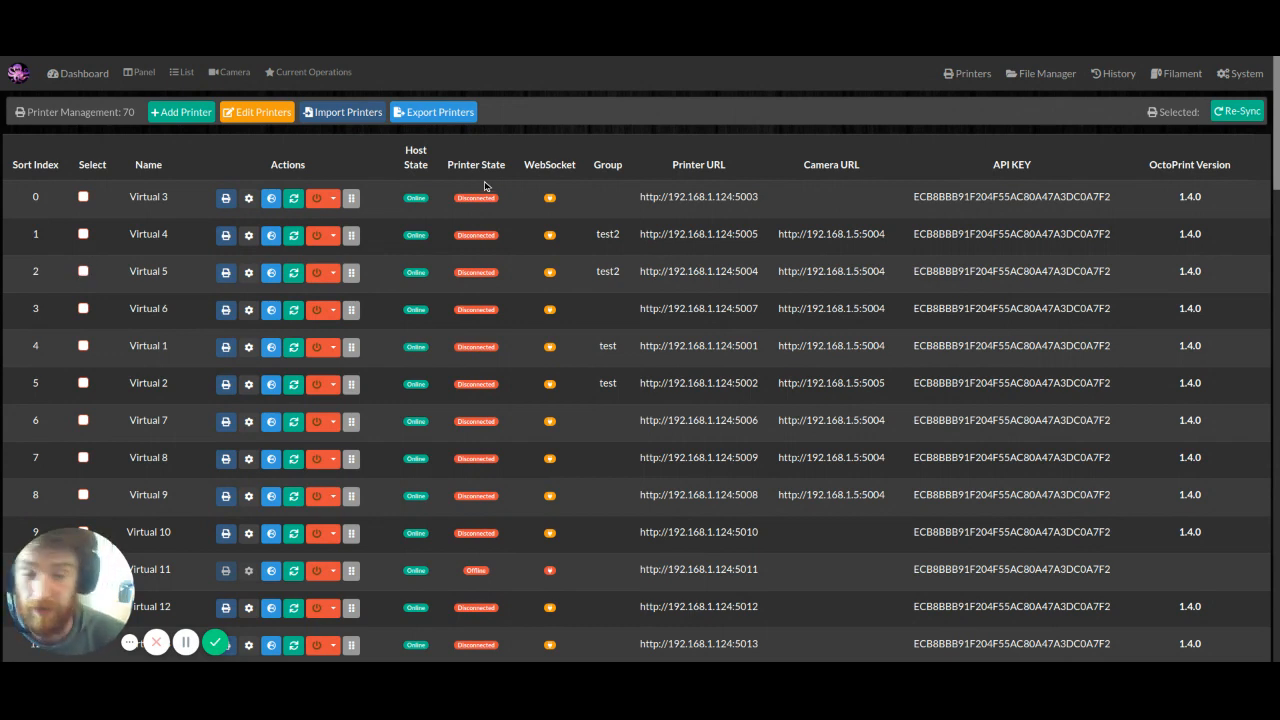
# Sort the list by printer URL and move Virtual 1 directly below Virtual 2 to re-index the printers in that order.
pyautogui.click(716, 165)
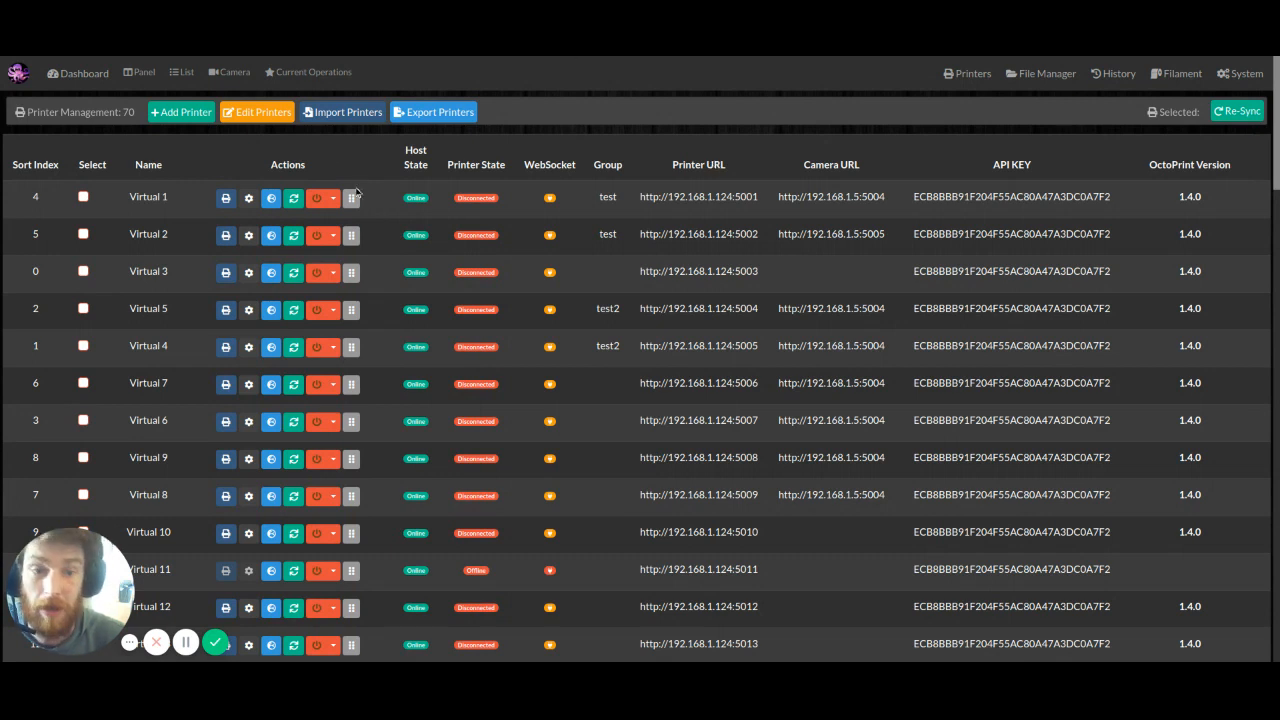
pyautogui.moveTo(351, 199); pyautogui.dragTo(357, 233)
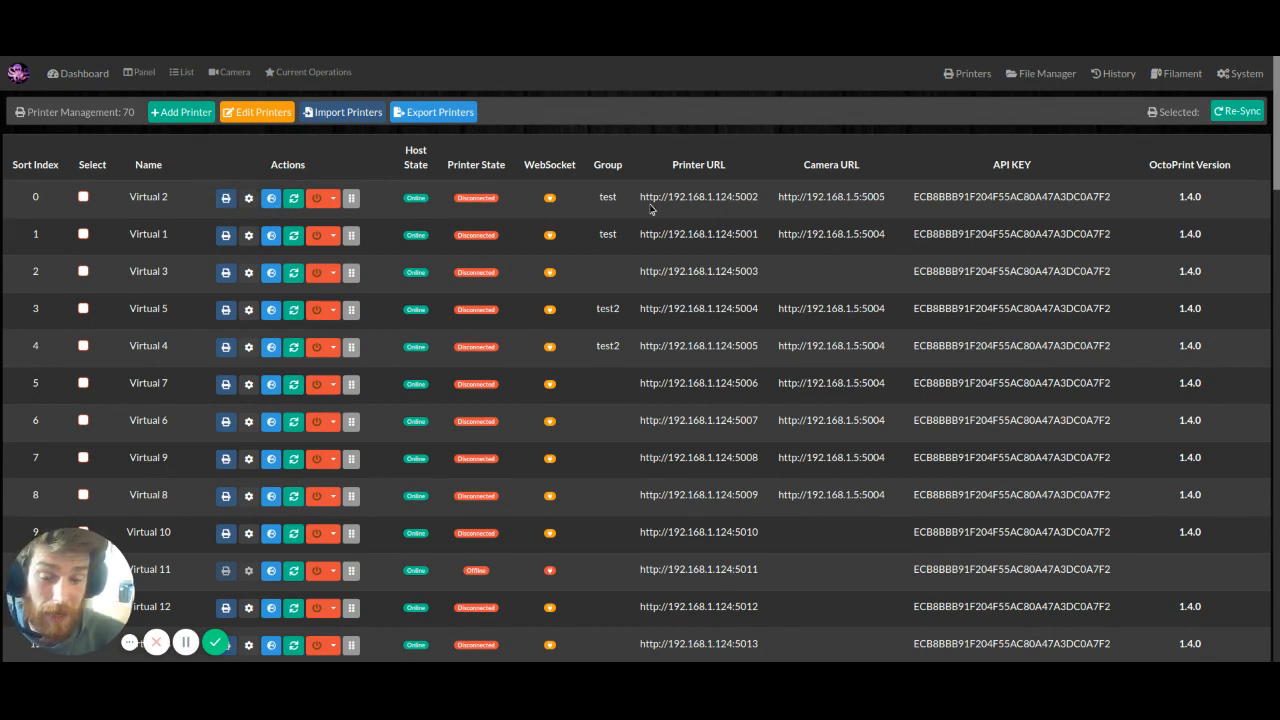
# Start editing the printers and set the group of Virtual 2 to Rack 1 and of Virtual 1 to Rack 2.
pyautogui.click(266, 116)
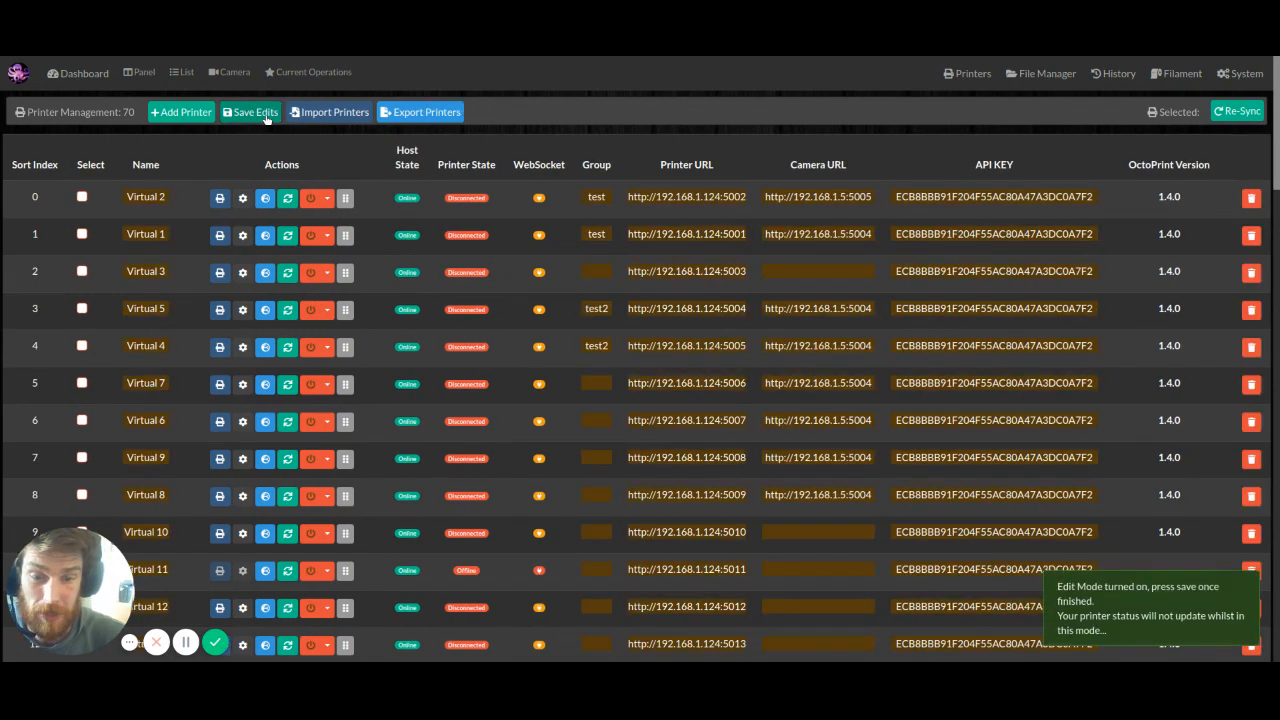
pyautogui.moveTo(608, 197); pyautogui.dragTo(594, 197)
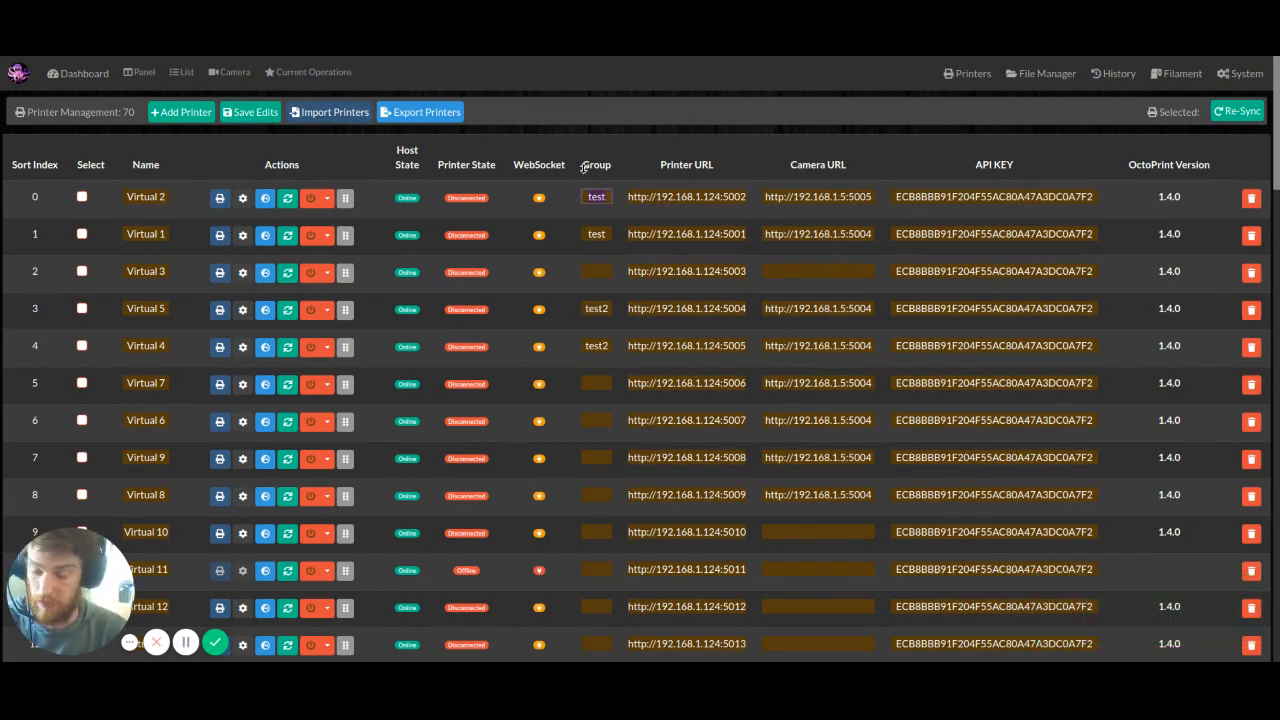
pyautogui.write('Rack 1')
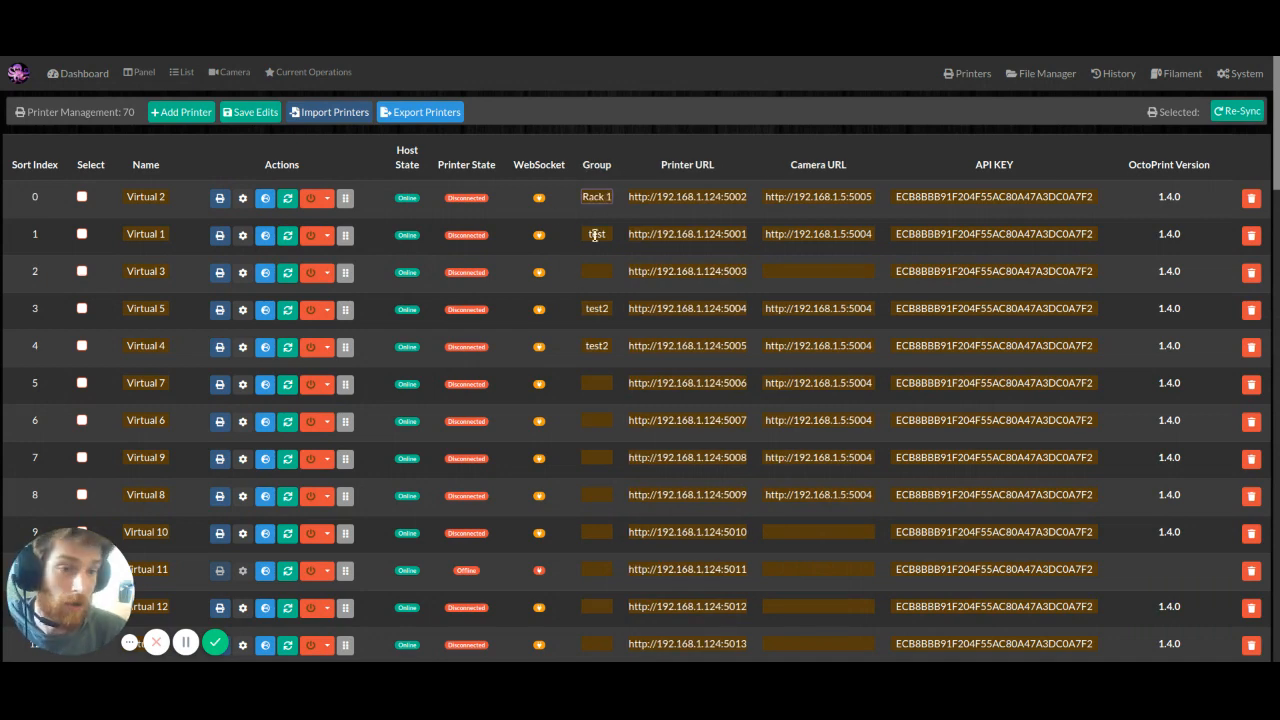
pyautogui.moveTo(606, 236); pyautogui.dragTo(579, 231)
pyautogui.write('Rack 2')
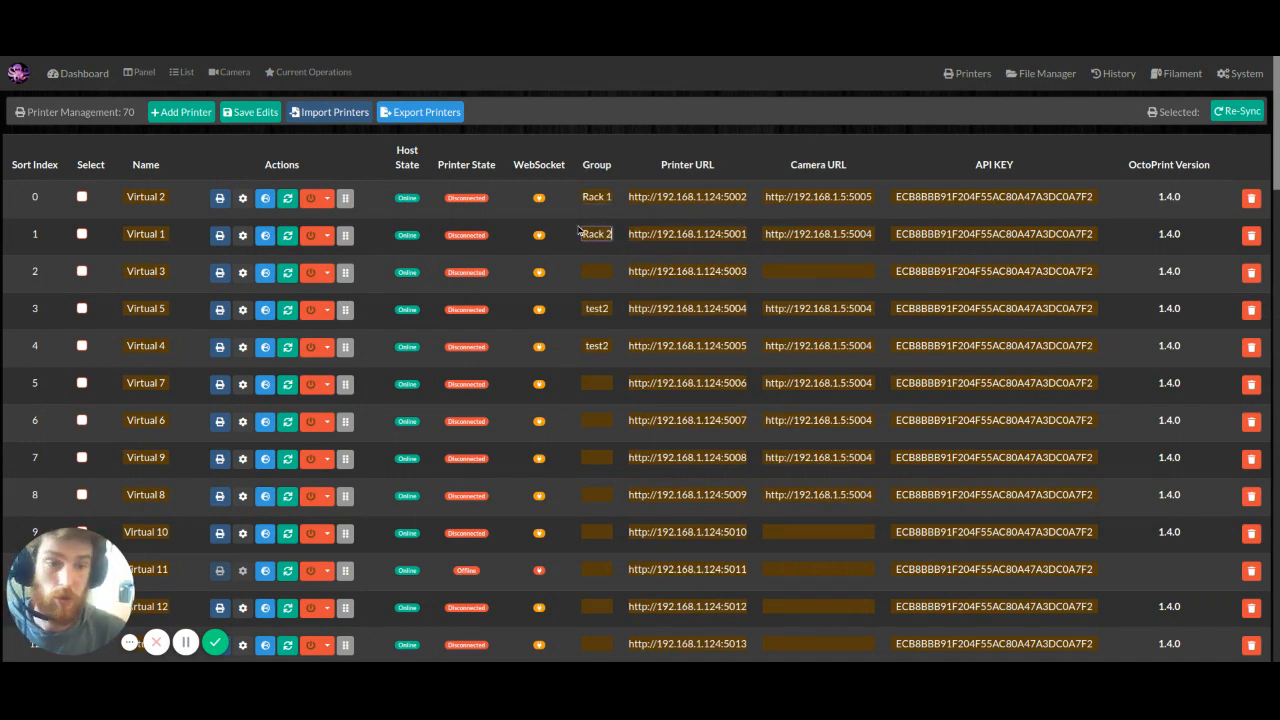
# Set the group of Virtual 5 to Rack 1 and of Virtual 4 to Rack 2, and save the printer edits.
pyautogui.click(571, 312)
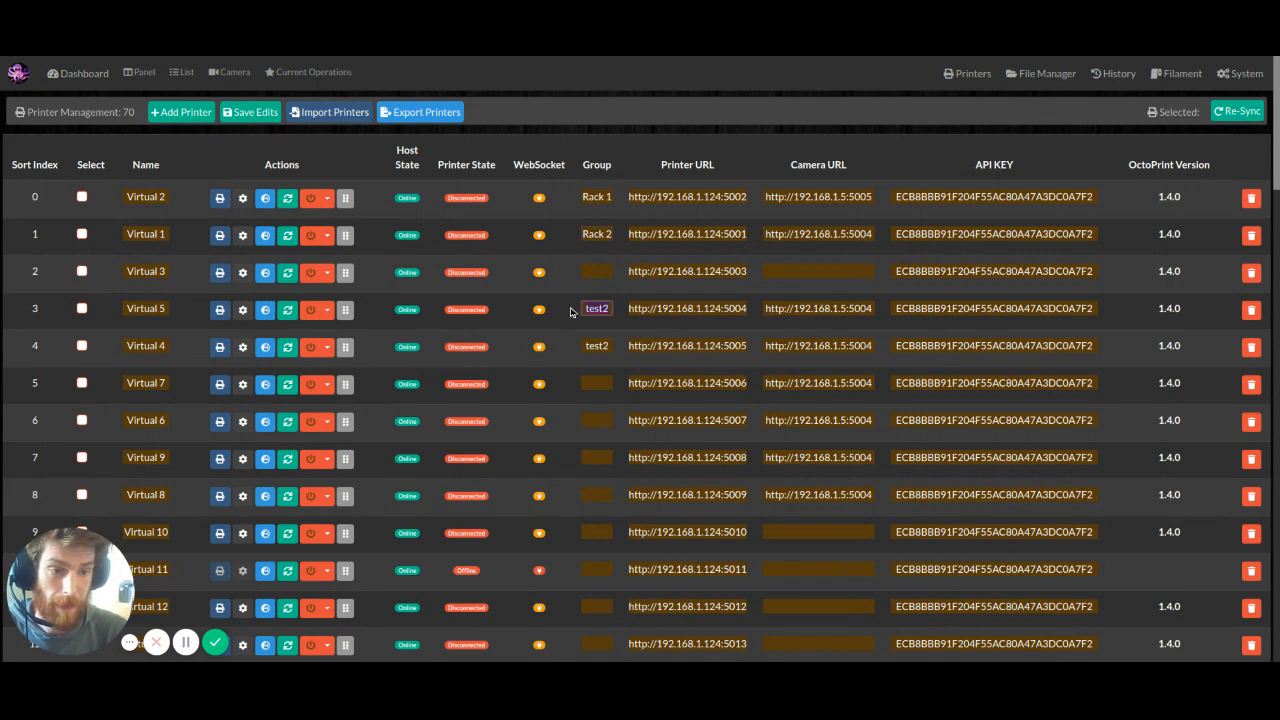
pyautogui.write('Rack 1')
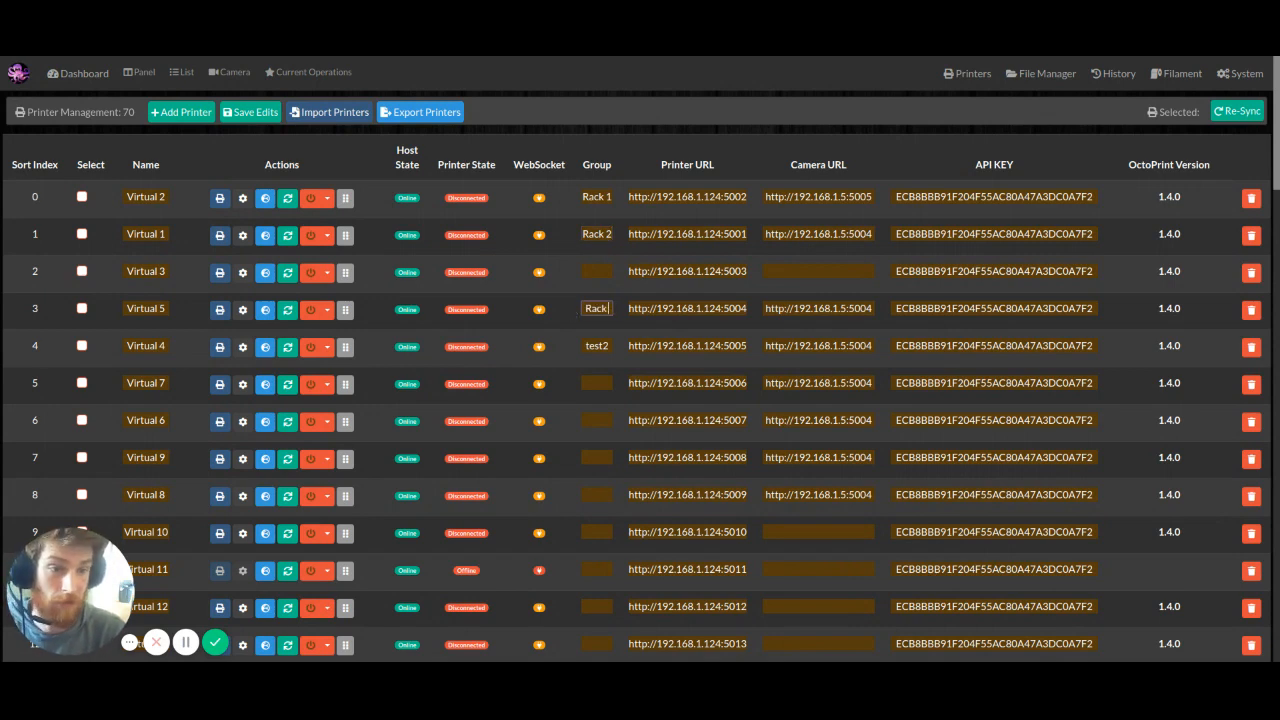
pyautogui.click(604, 350)
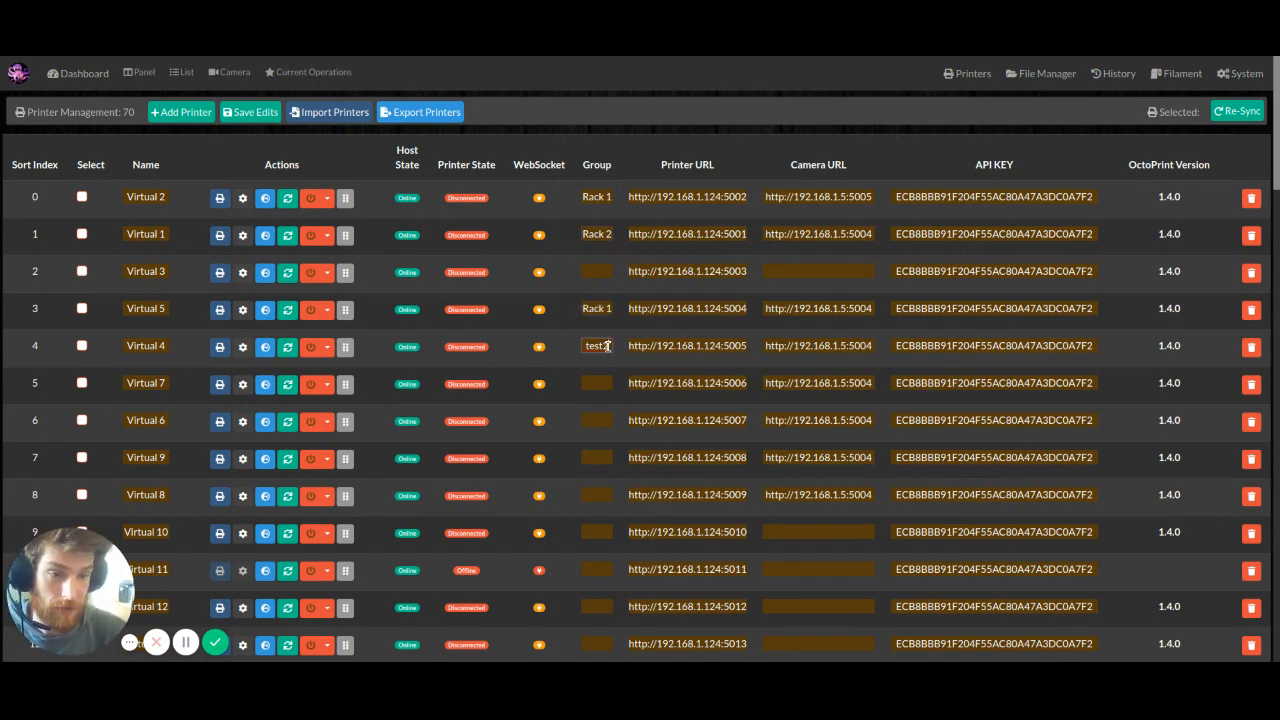
pyautogui.write('Rack 2')
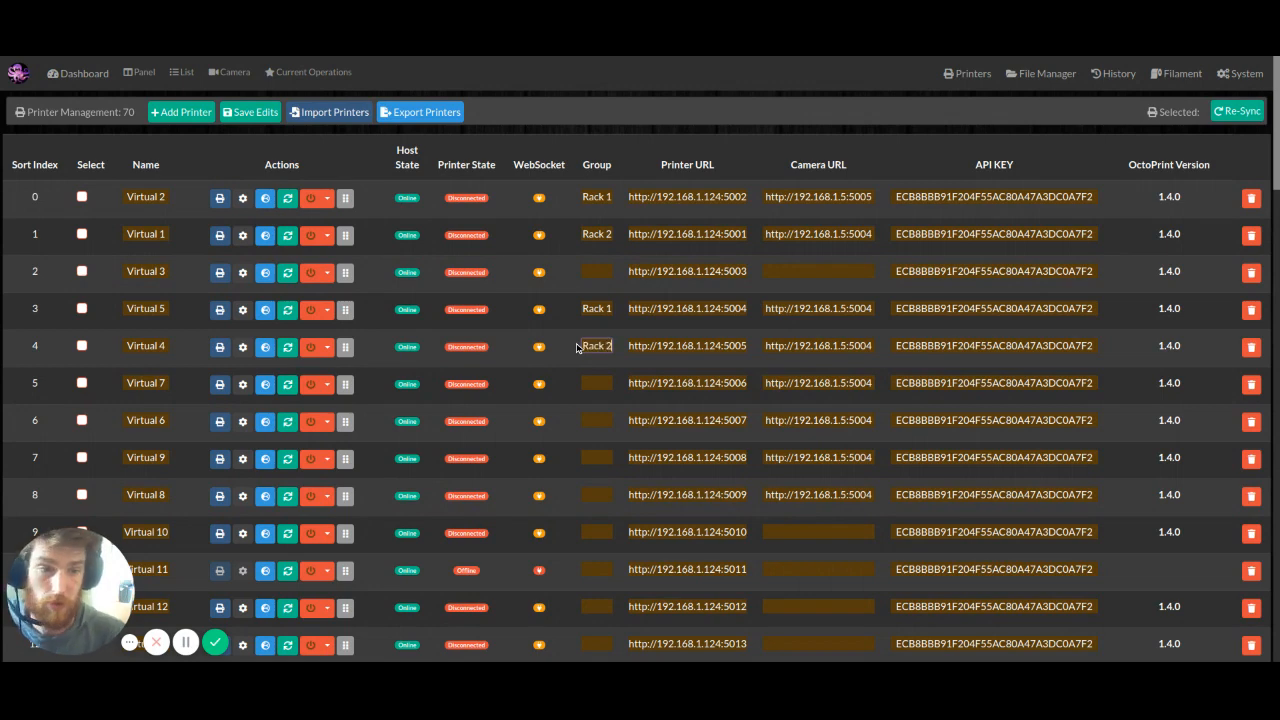
pyautogui.click(239, 117)
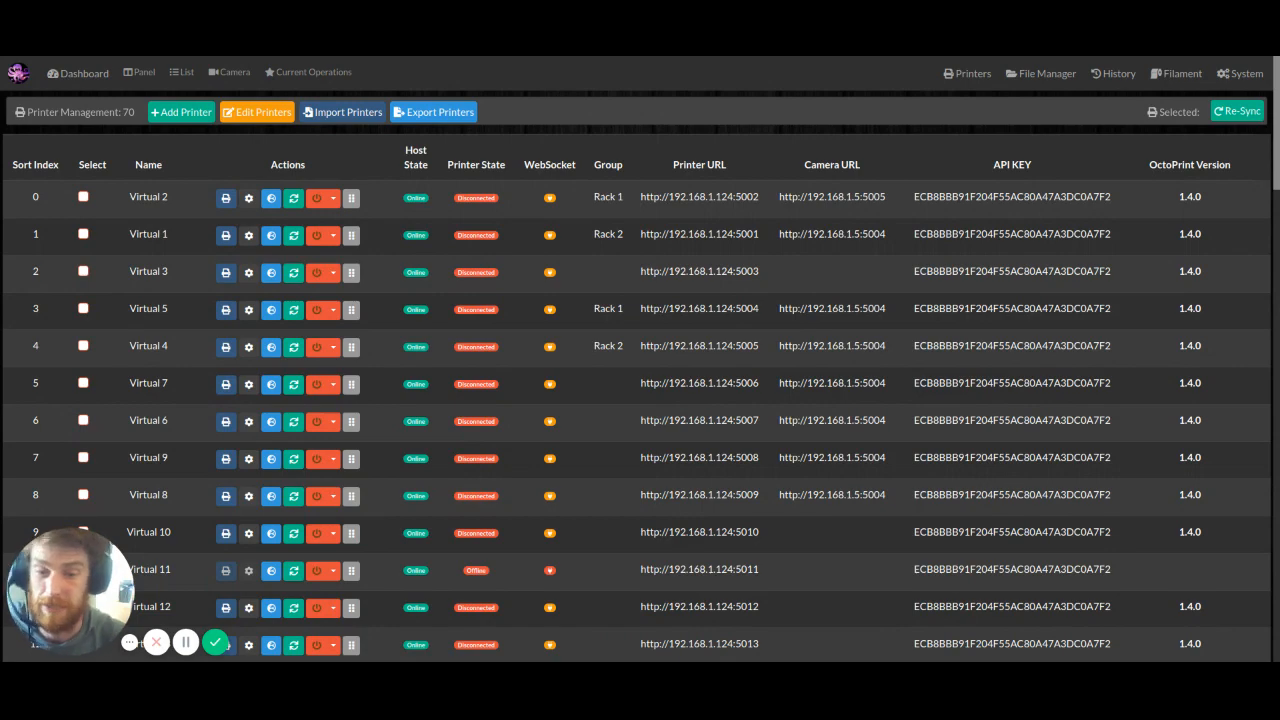
pyautogui.scroll(-10, 200, 335)
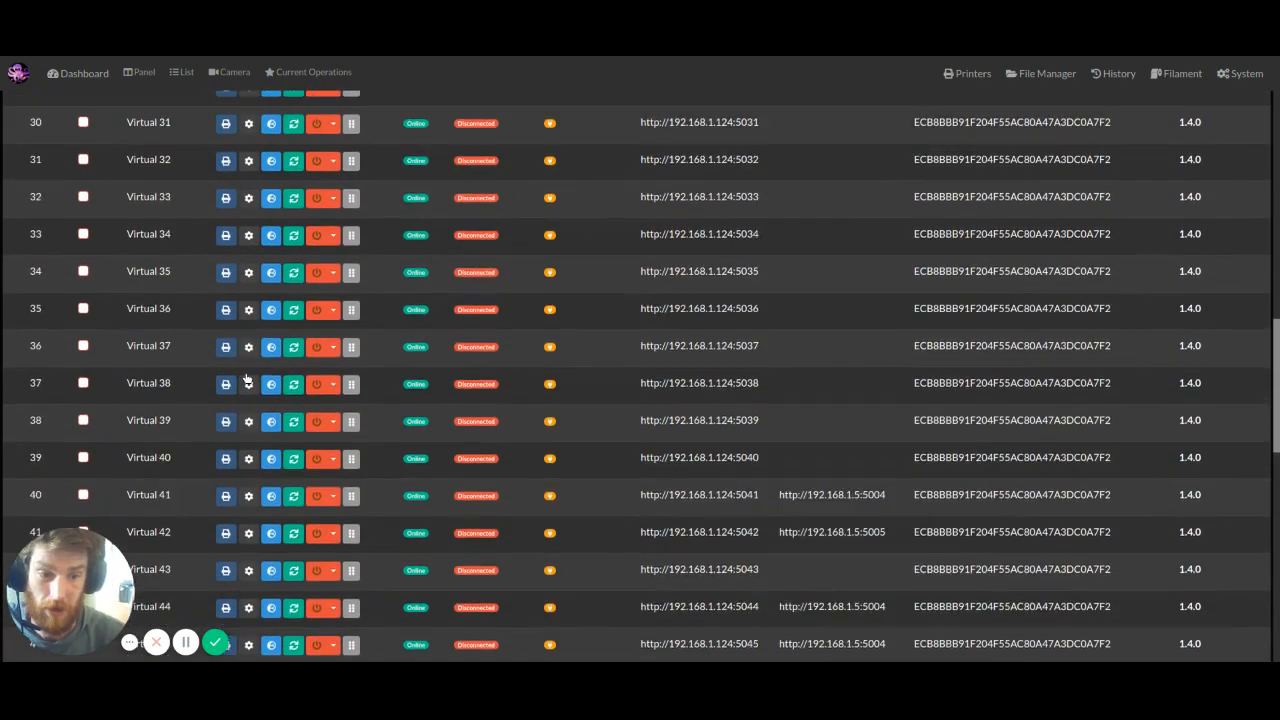
pyautogui.scroll(-6, 247, 378)
pyautogui.scroll(9, 252, 428)
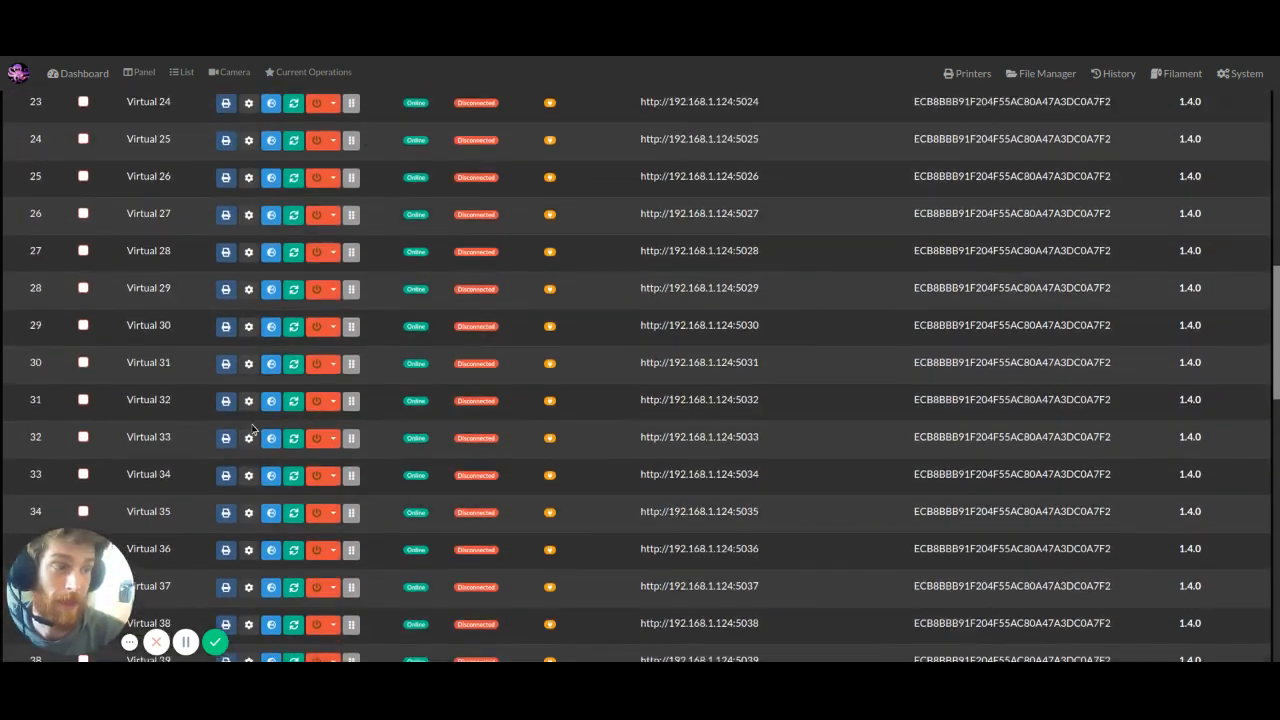
pyautogui.scroll(9, 252, 428)
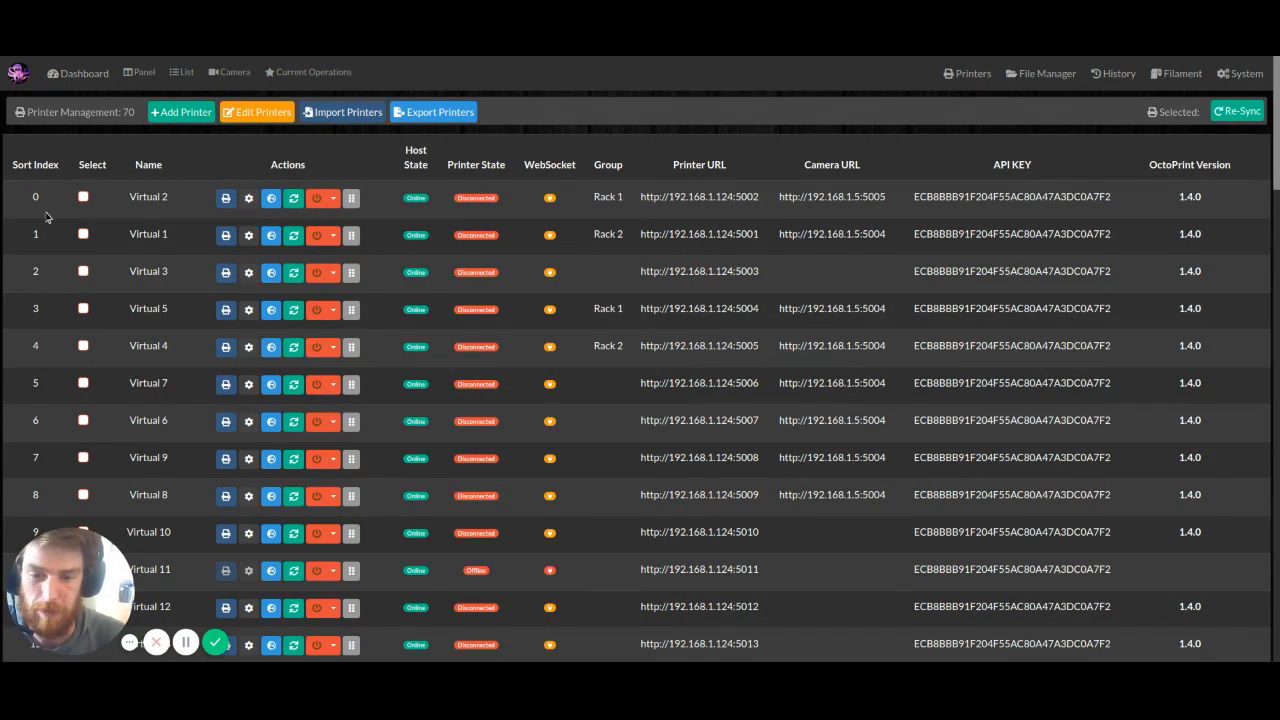
# View the connection settings of Virtual 2, switch to those of Virtual 3, and close the printer settings.
pyautogui.click(245, 202)
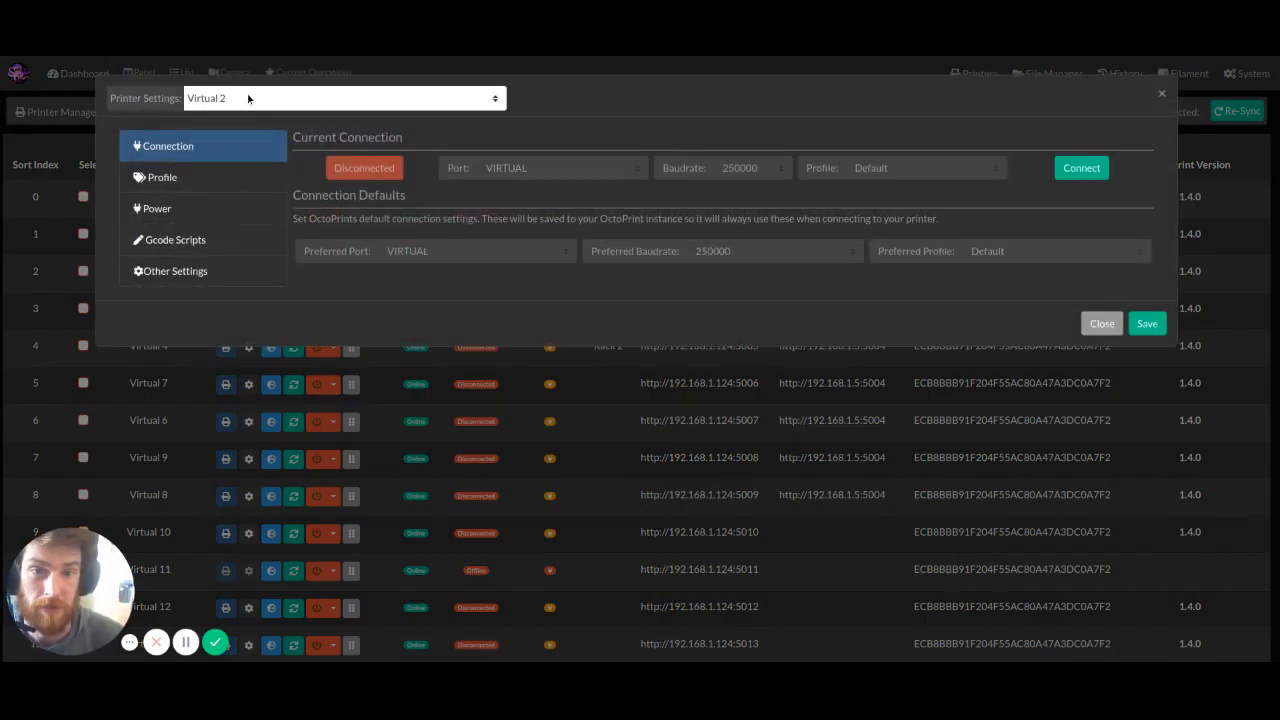
pyautogui.scroll(1, 250, 98)
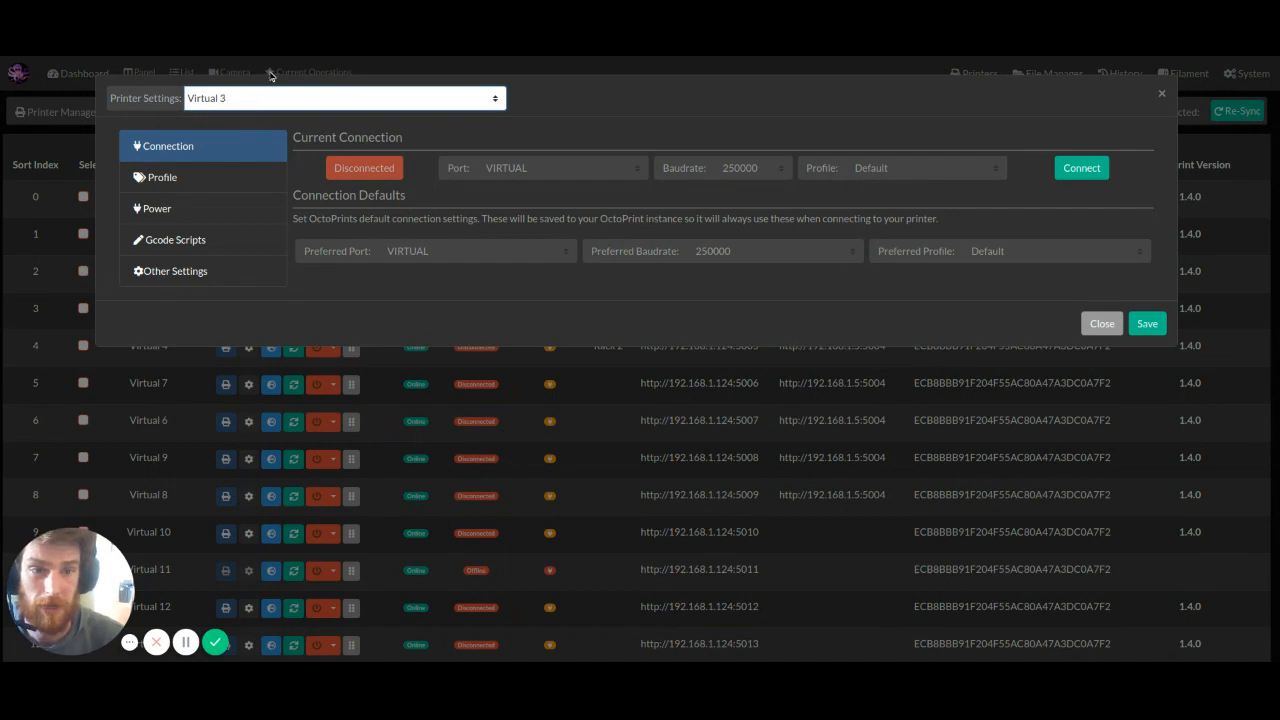
pyautogui.click(271, 72)
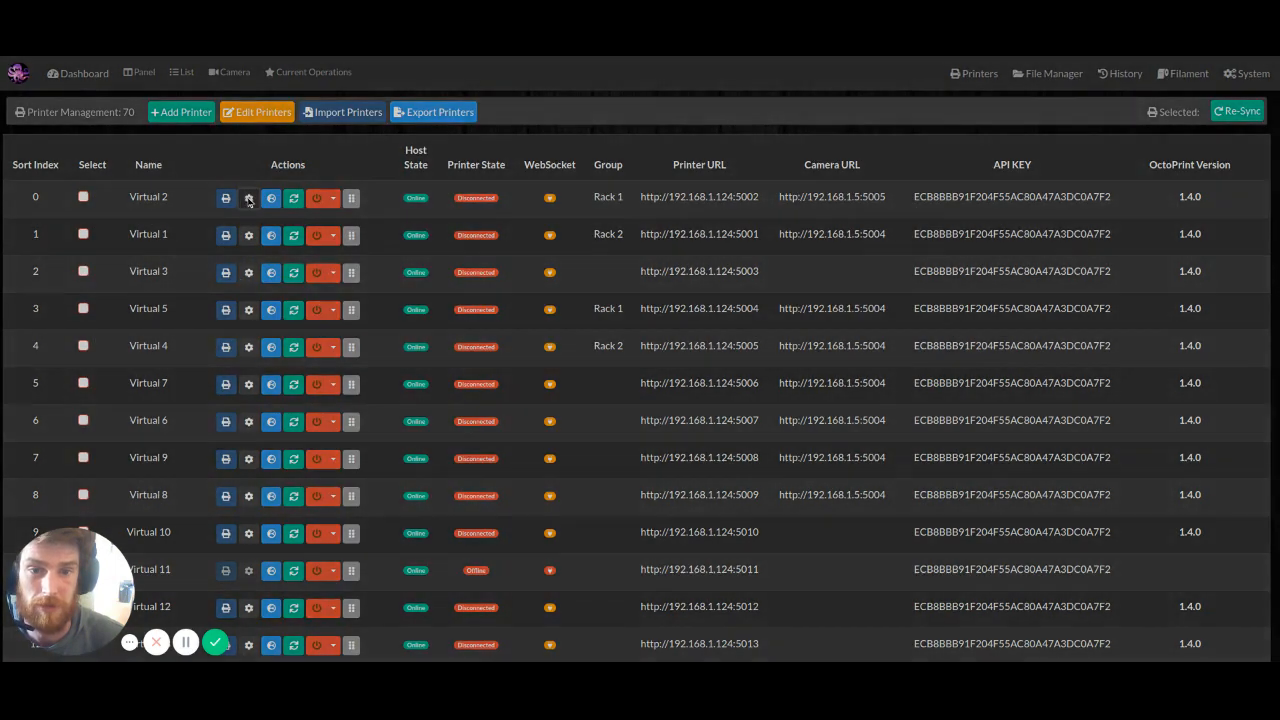
# Open the printer settings, choose Virtual 1, and view its connection defaults and printer profile.
pyautogui.click(249, 198)
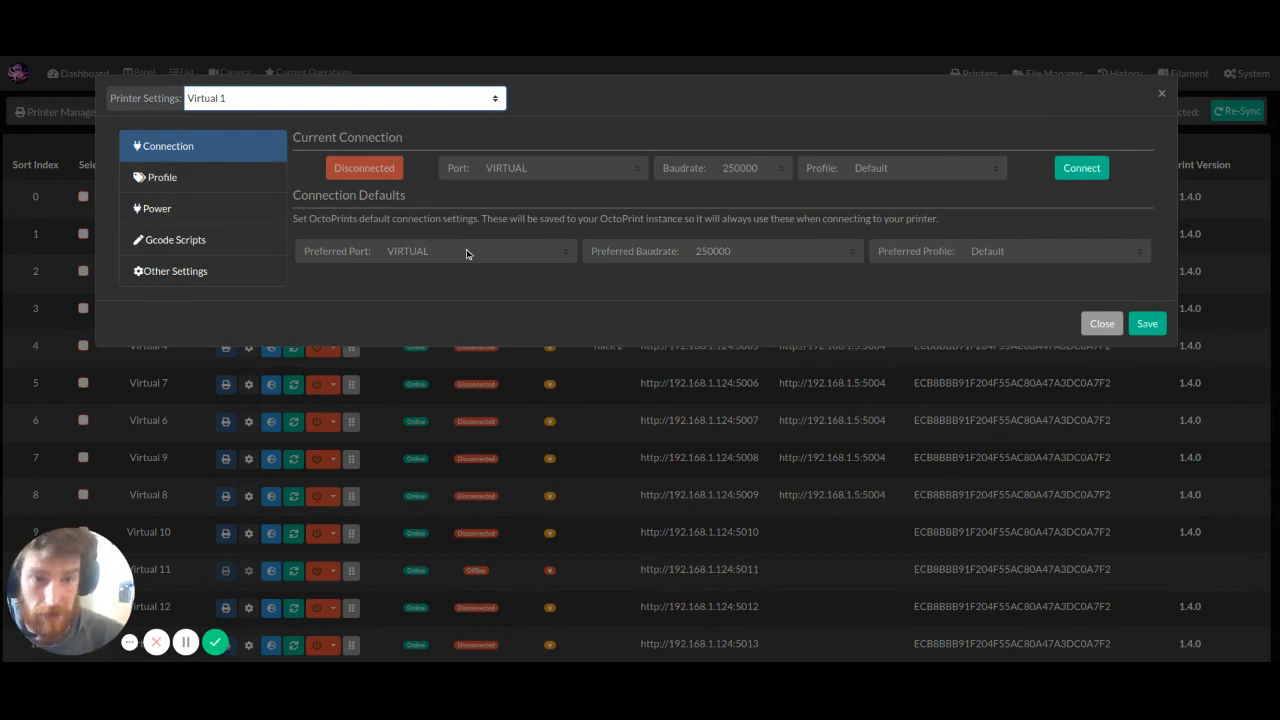
pyautogui.click(757, 259)
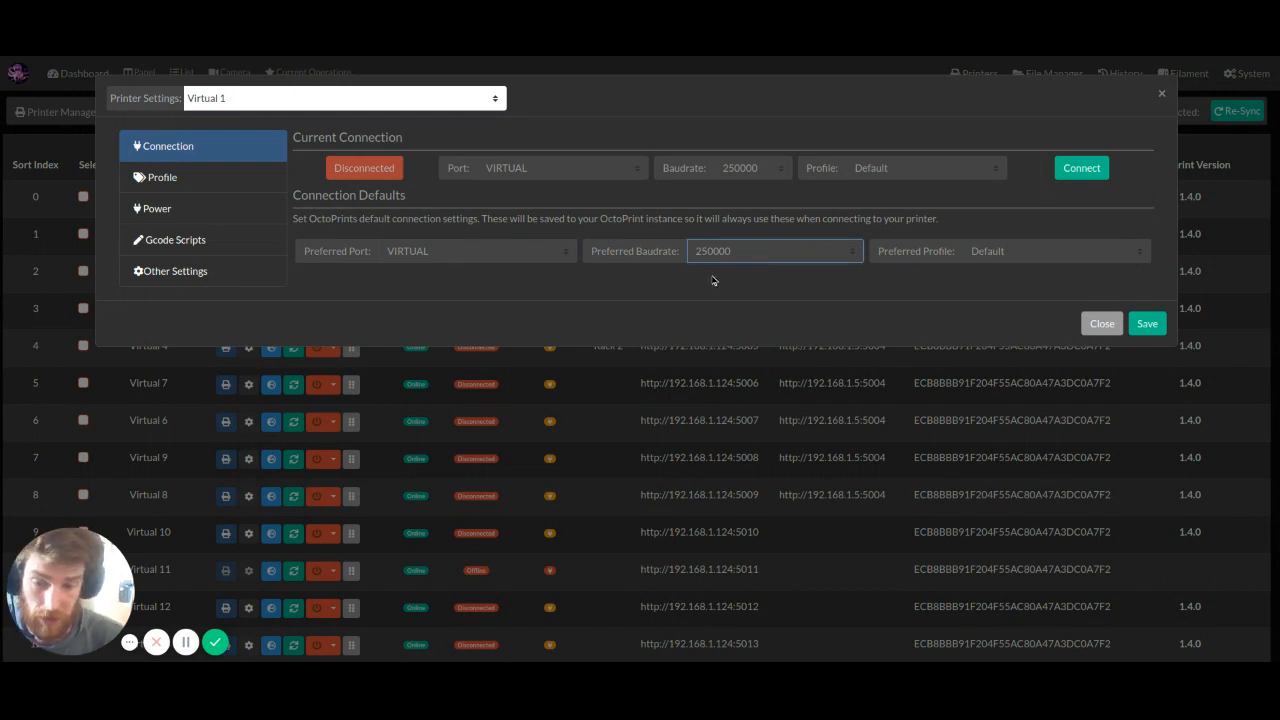
pyautogui.click(186, 180)
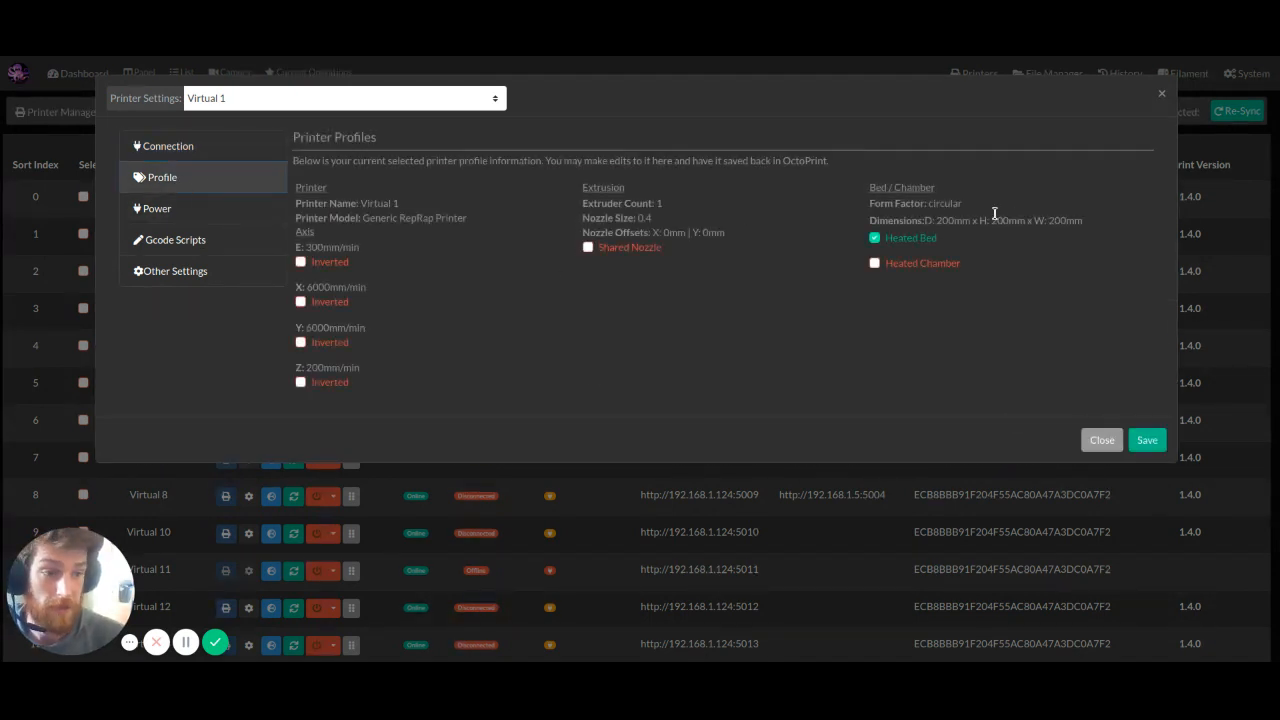
# Enable the Shared Nozzle option in Virtual 1's profile and disable it again.
pyautogui.click(612, 251)
pyautogui.click(612, 253)
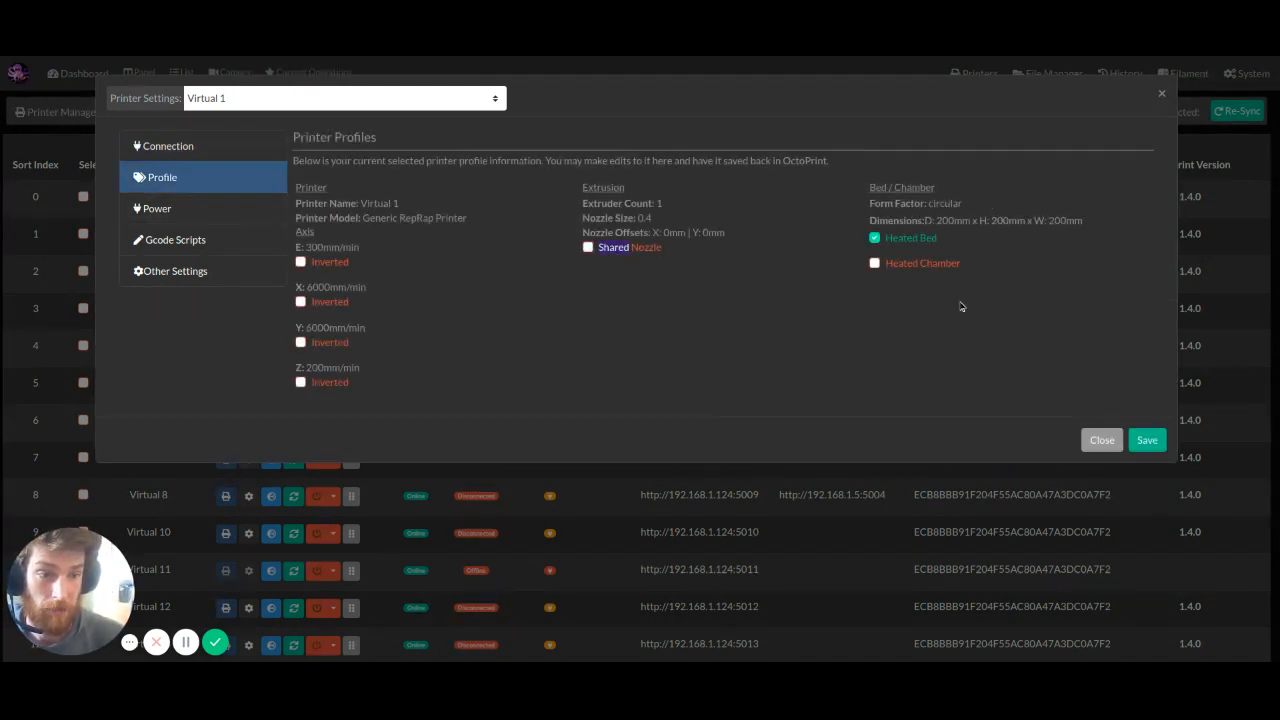
pyautogui.click(923, 266)
pyautogui.click(923, 266)
pyautogui.click(589, 249)
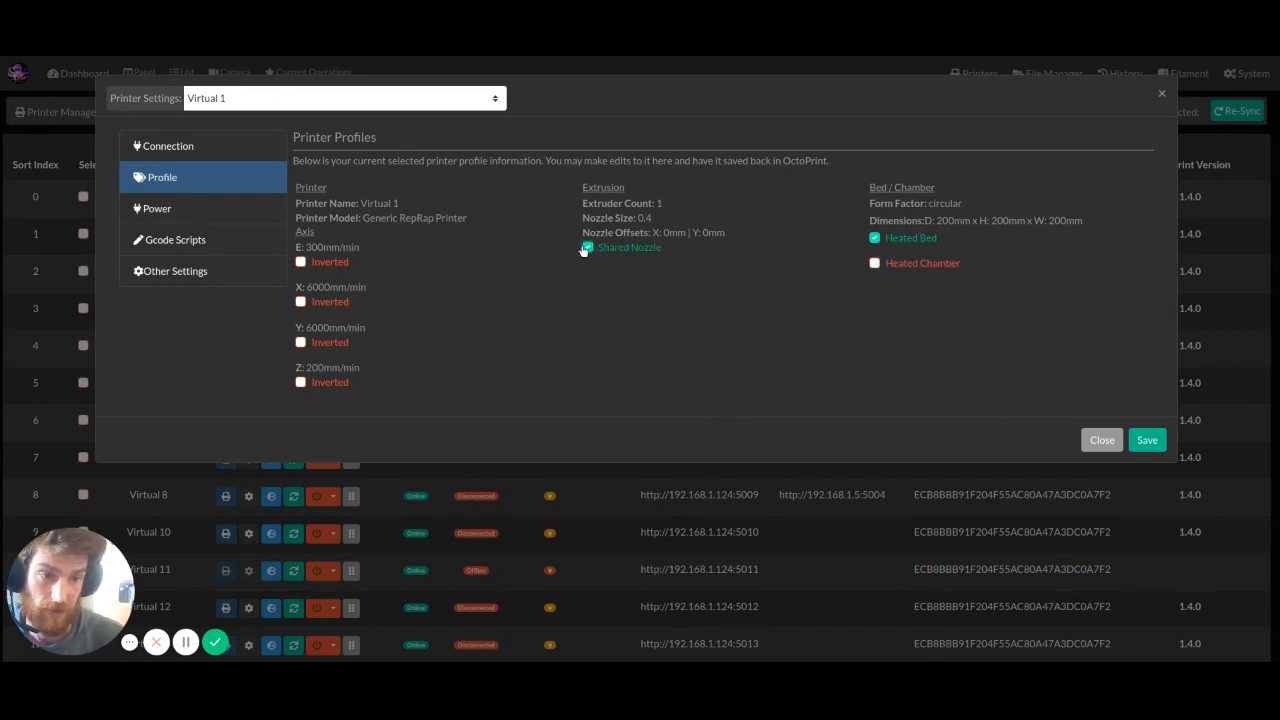
pyautogui.click(589, 249)
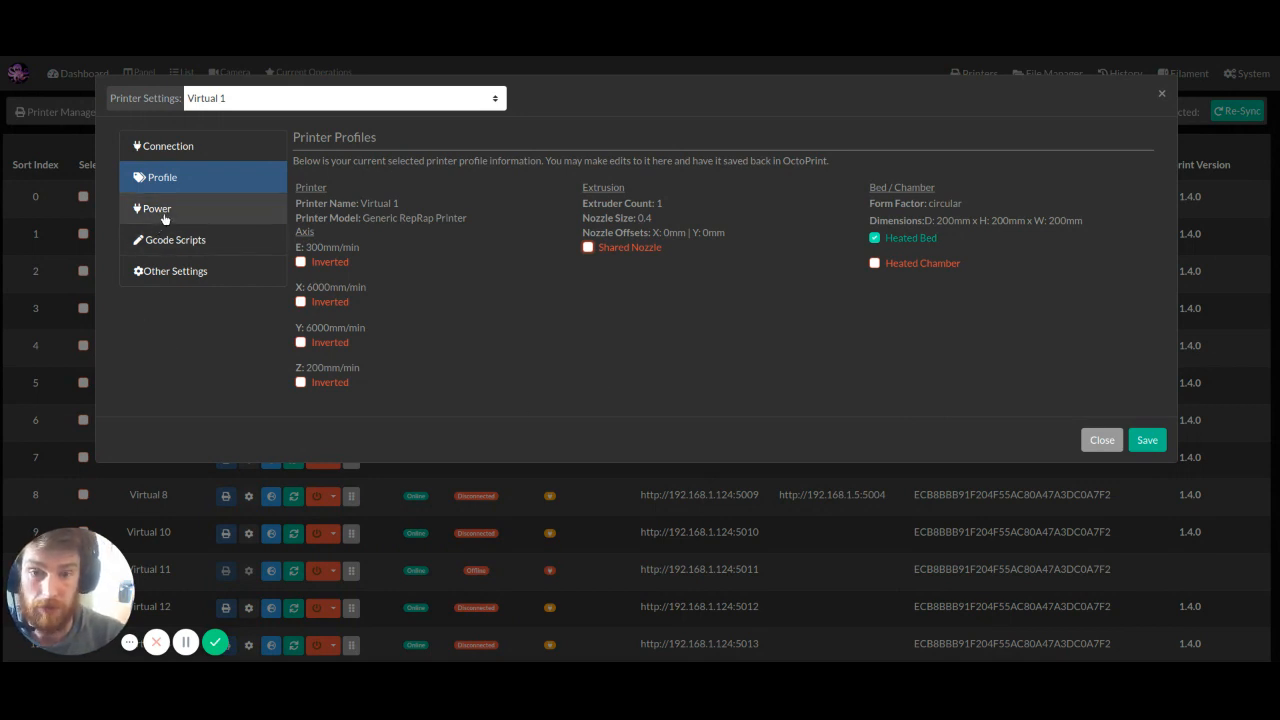
# View Virtual 1's power settings, including the OctoPrint restart and shutdown commands and the custom power commands.
pyautogui.click(252, 210)
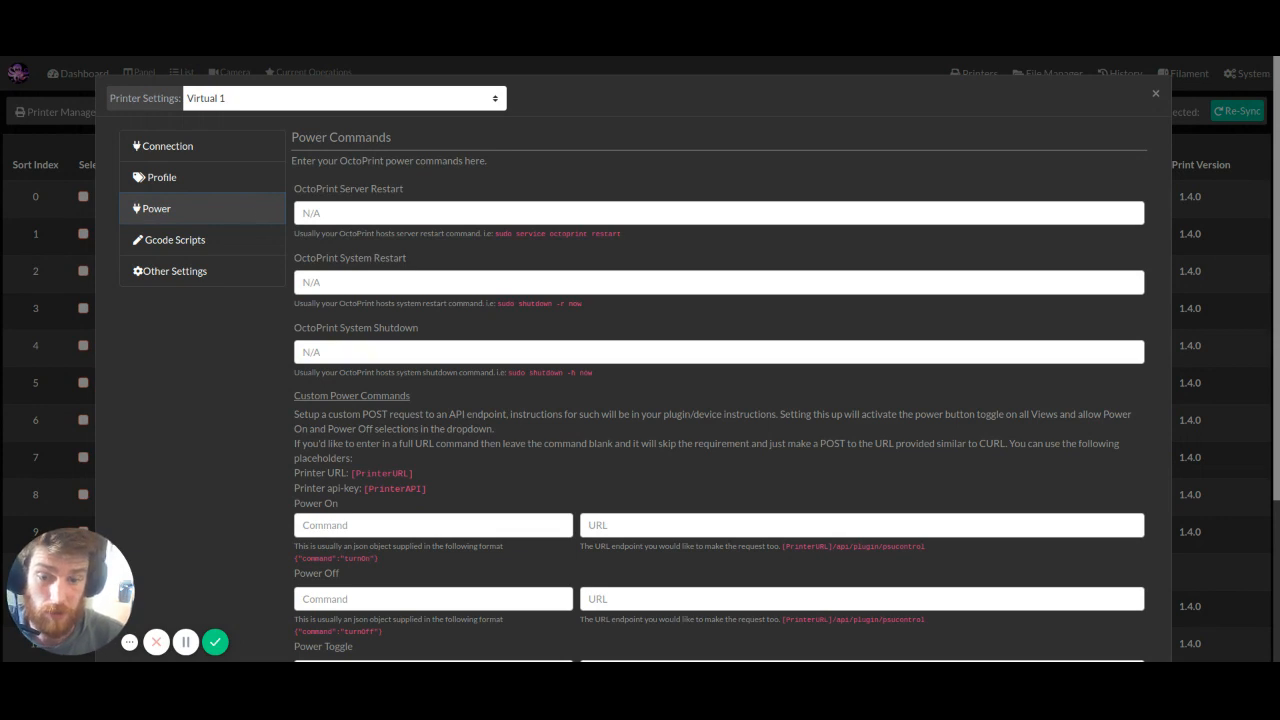
pyautogui.scroll(-2, 391, 360)
pyautogui.scroll(2, 391, 360)
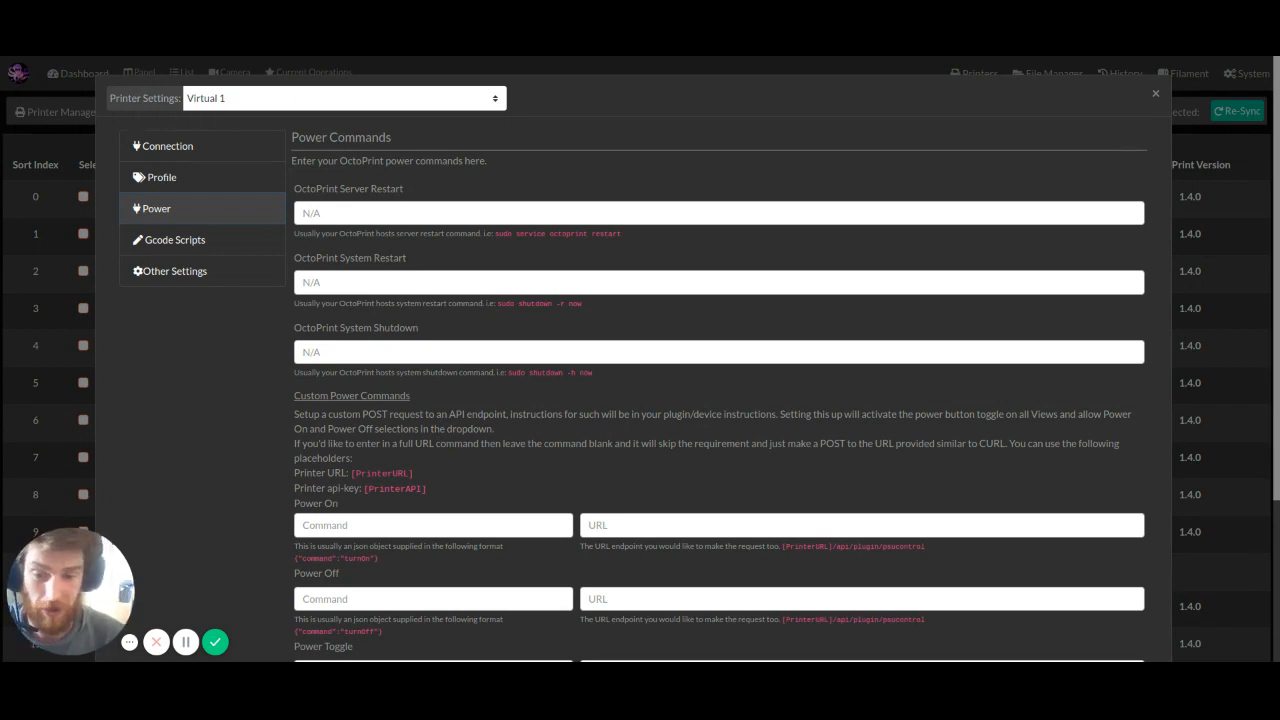
pyautogui.scroll(-3, 455, 340)
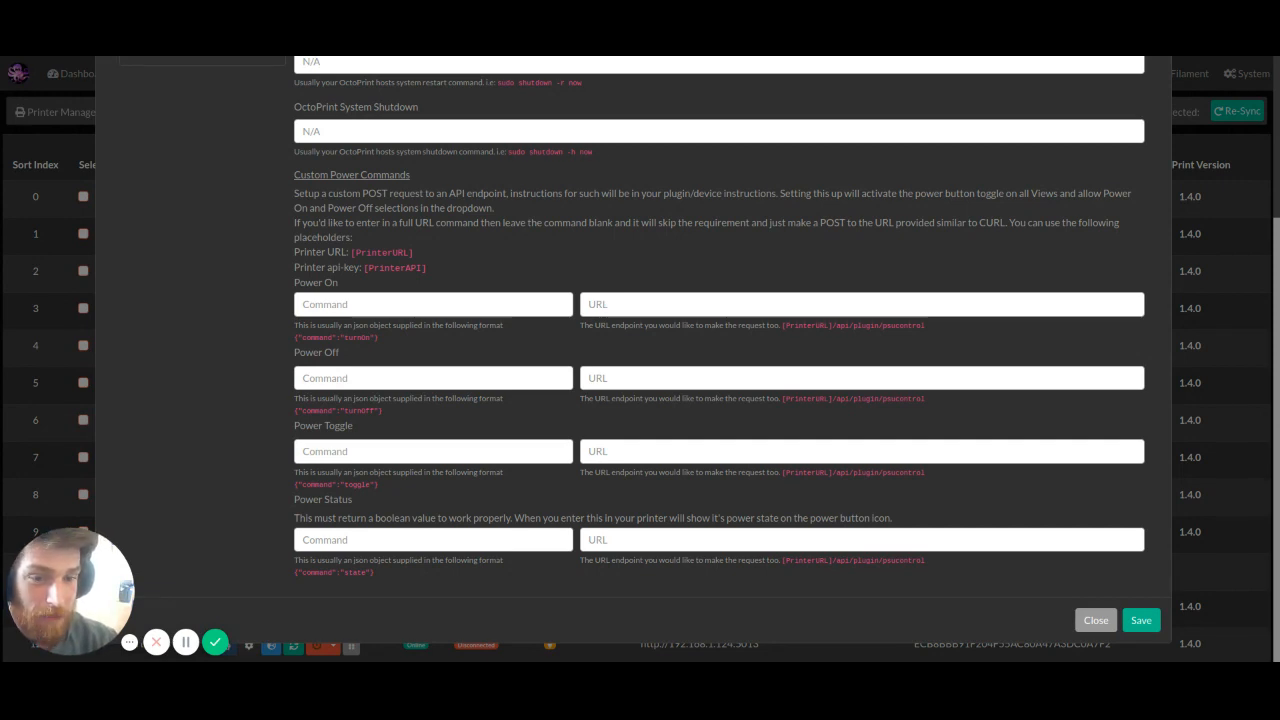
# Copy the example {"command":"turnOn"} and enter it as Virtual 1's custom Power On command.
pyautogui.moveTo(388, 341); pyautogui.dragTo(292, 341)
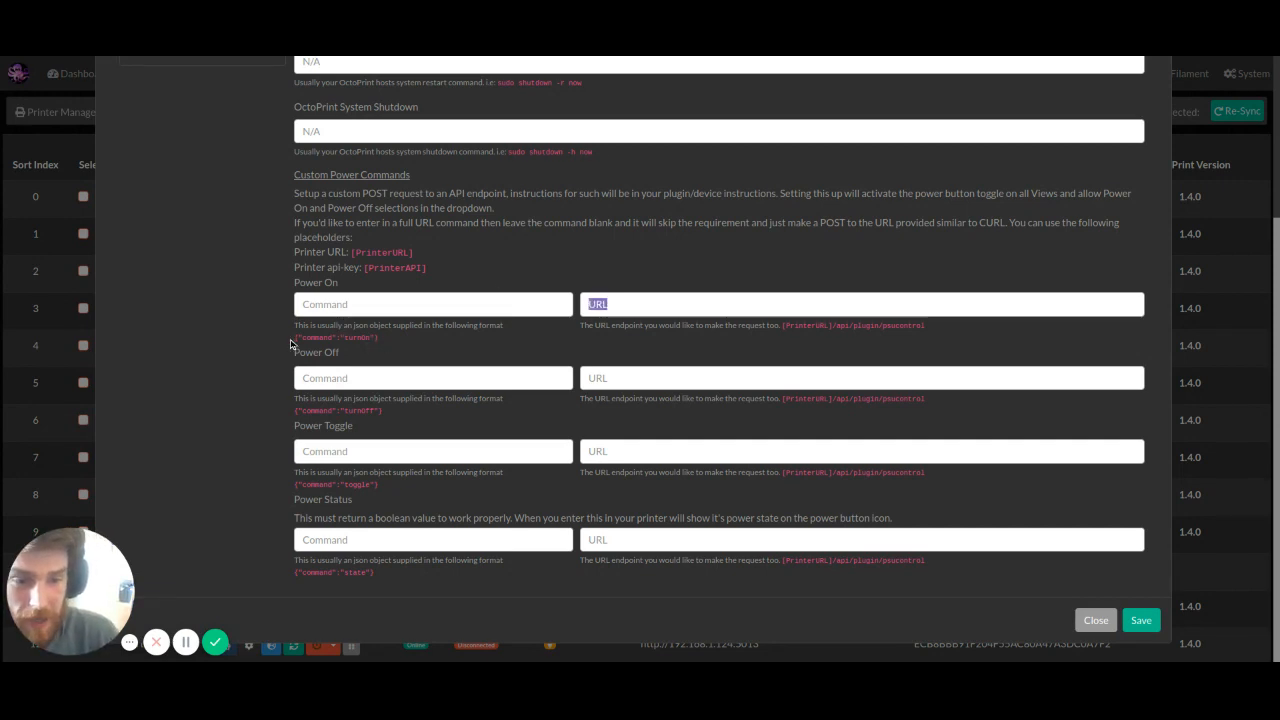
pyautogui.click(374, 338)
pyautogui.moveTo(374, 338); pyautogui.dragTo(296, 340)
pyautogui.hotkey('ctrl', 'c')
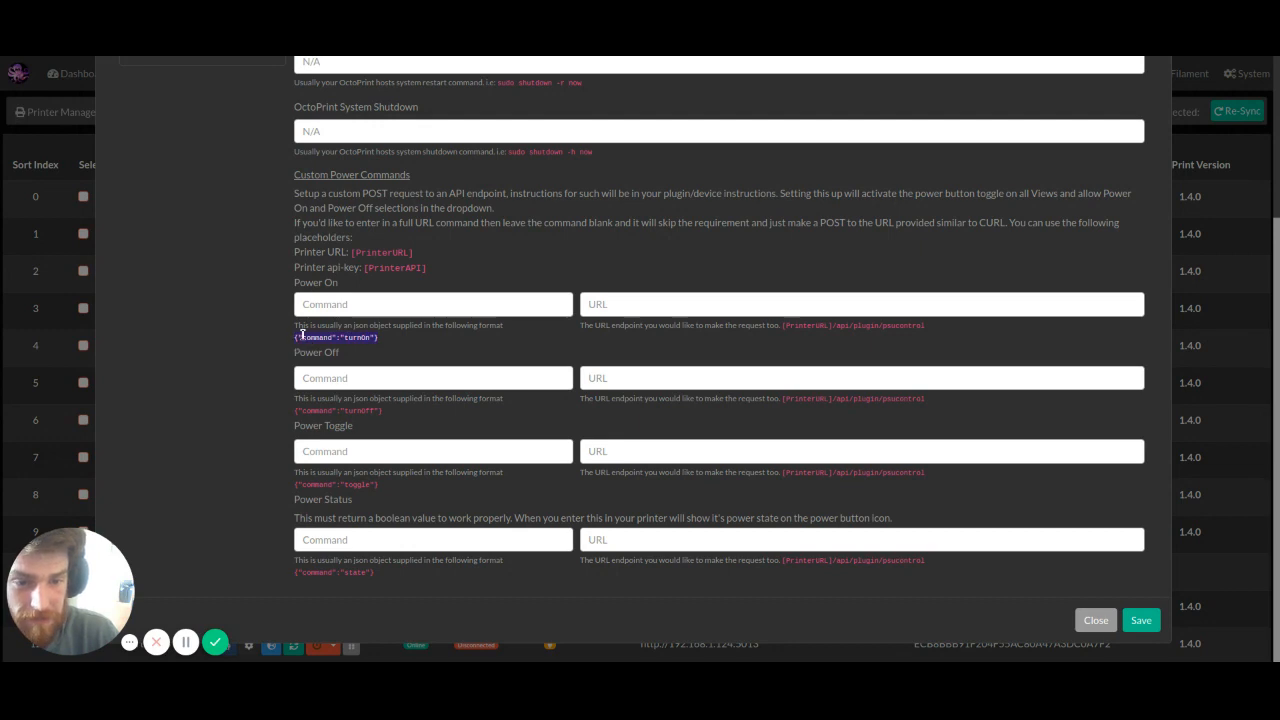
pyautogui.click(325, 305)
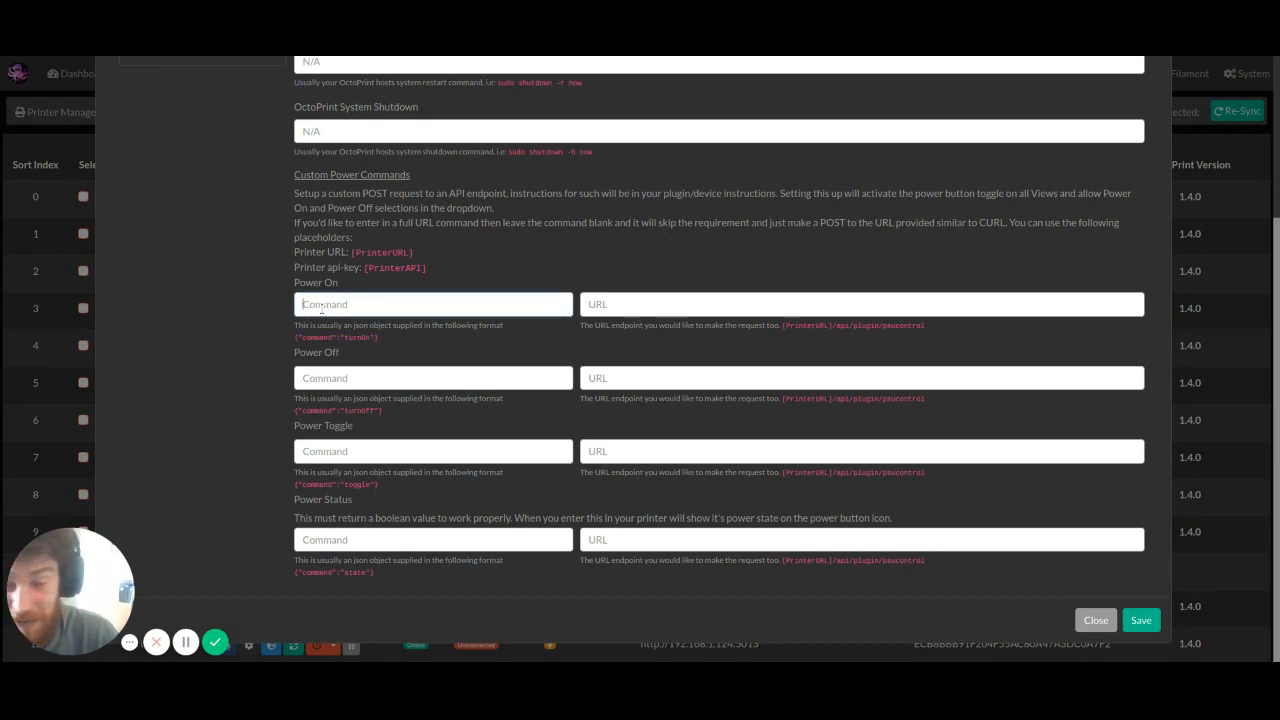
pyautogui.hotkey('ctrl', 'v')
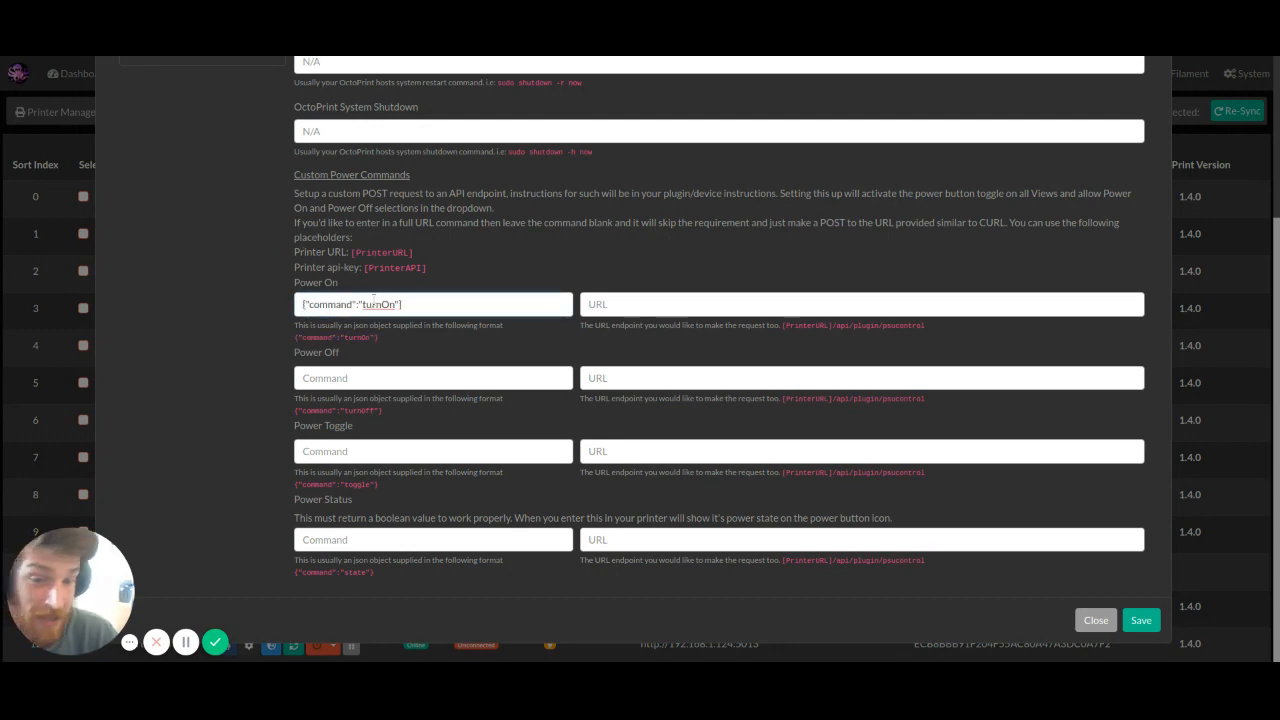
# Examine the Power On URL field and the [PrinterURL] and [PrinterAPI] placeholders available for it.
pyautogui.click(607, 308)
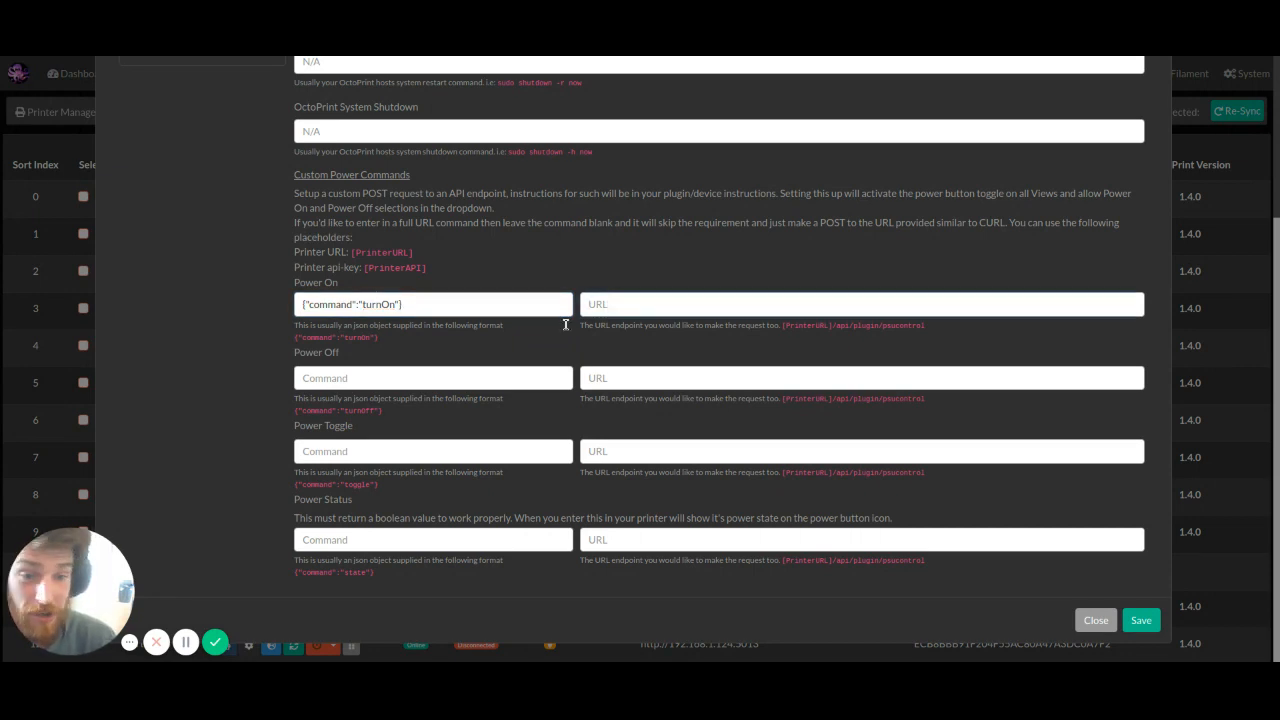
pyautogui.moveTo(416, 253); pyautogui.dragTo(355, 253)
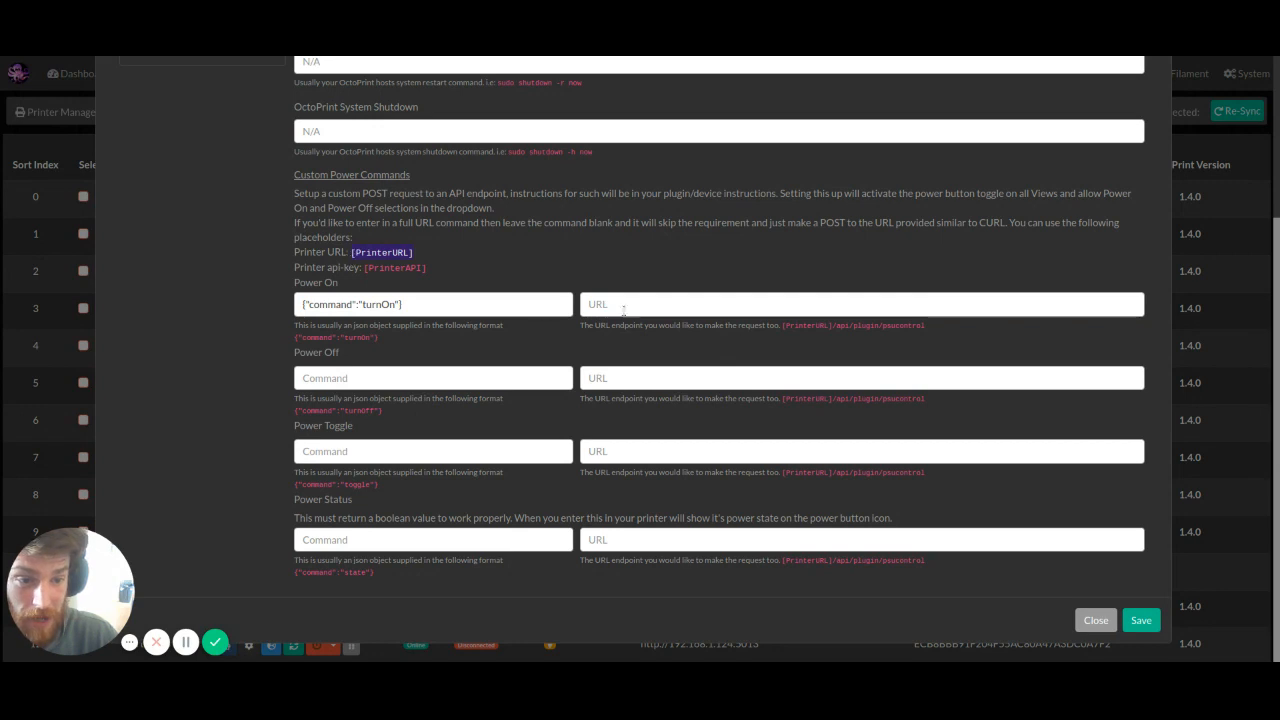
pyautogui.click(591, 298)
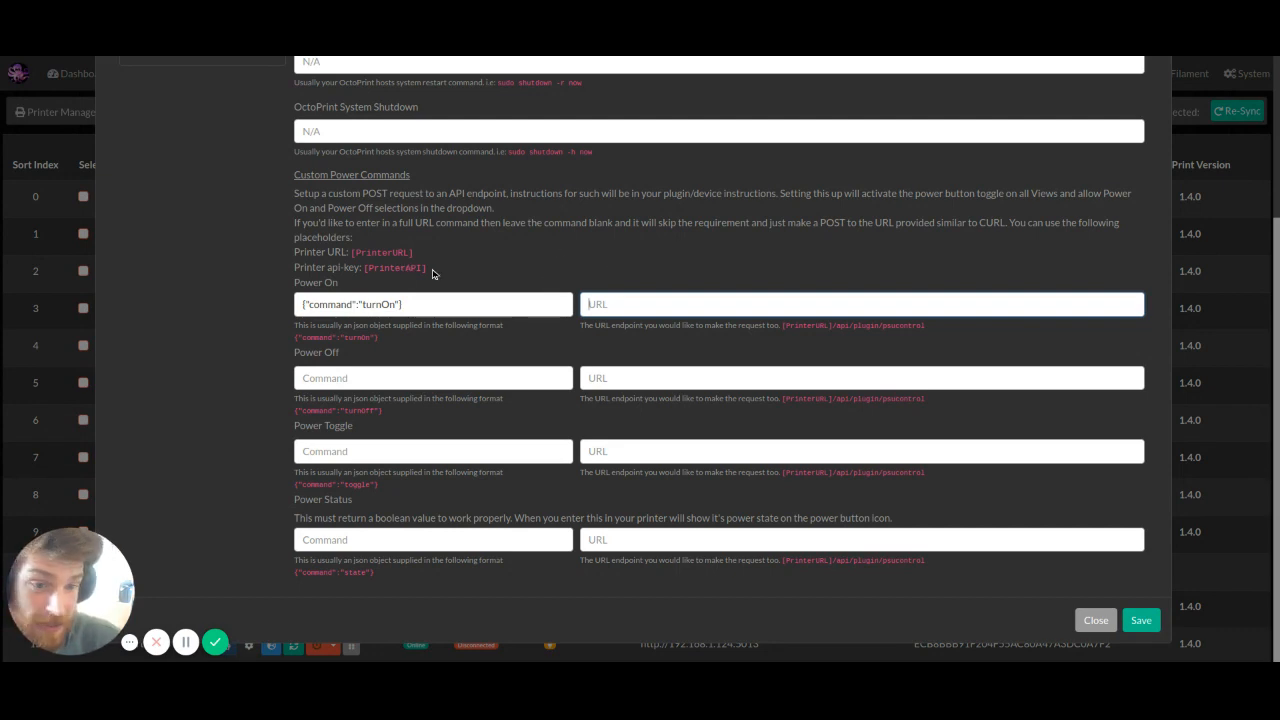
pyautogui.moveTo(428, 270); pyautogui.dragTo(365, 268)
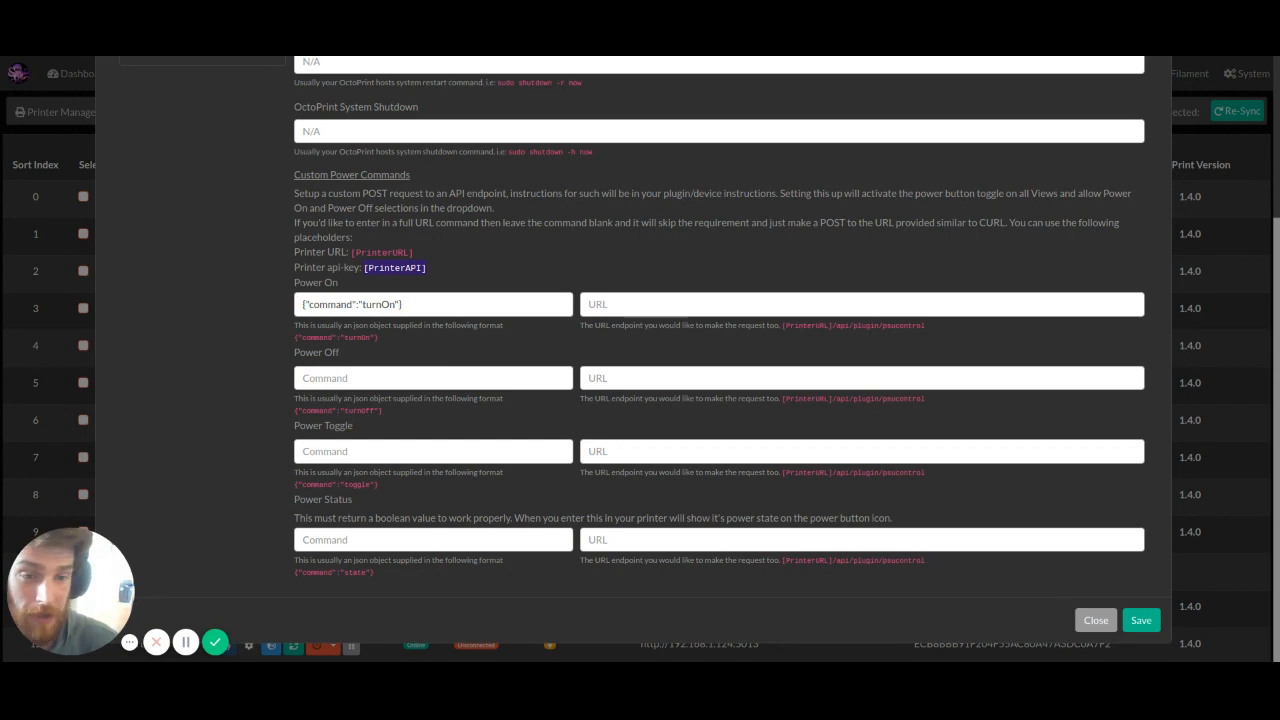
# View Virtual 1's Gcode scripts, enlarge the After Printing Cancelled script box, and read the note about OctoPrint API updates.
pyautogui.scroll(5, 400, 123)
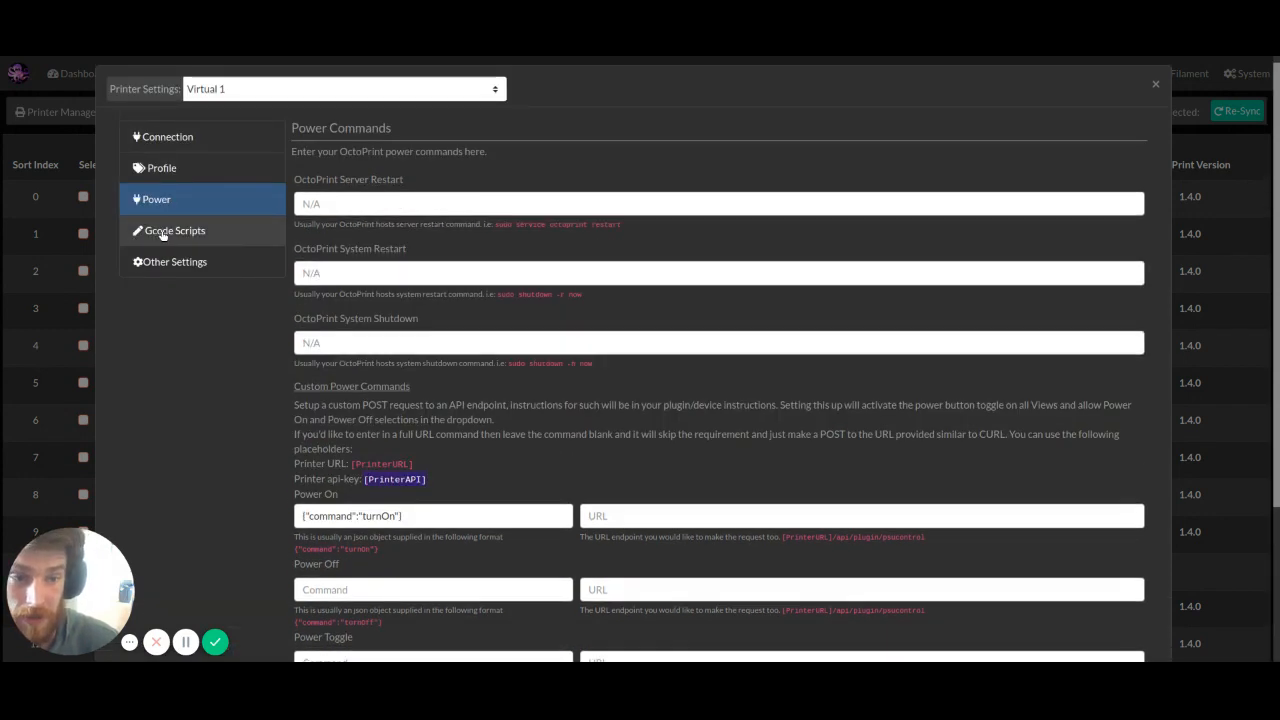
pyautogui.click(165, 231)
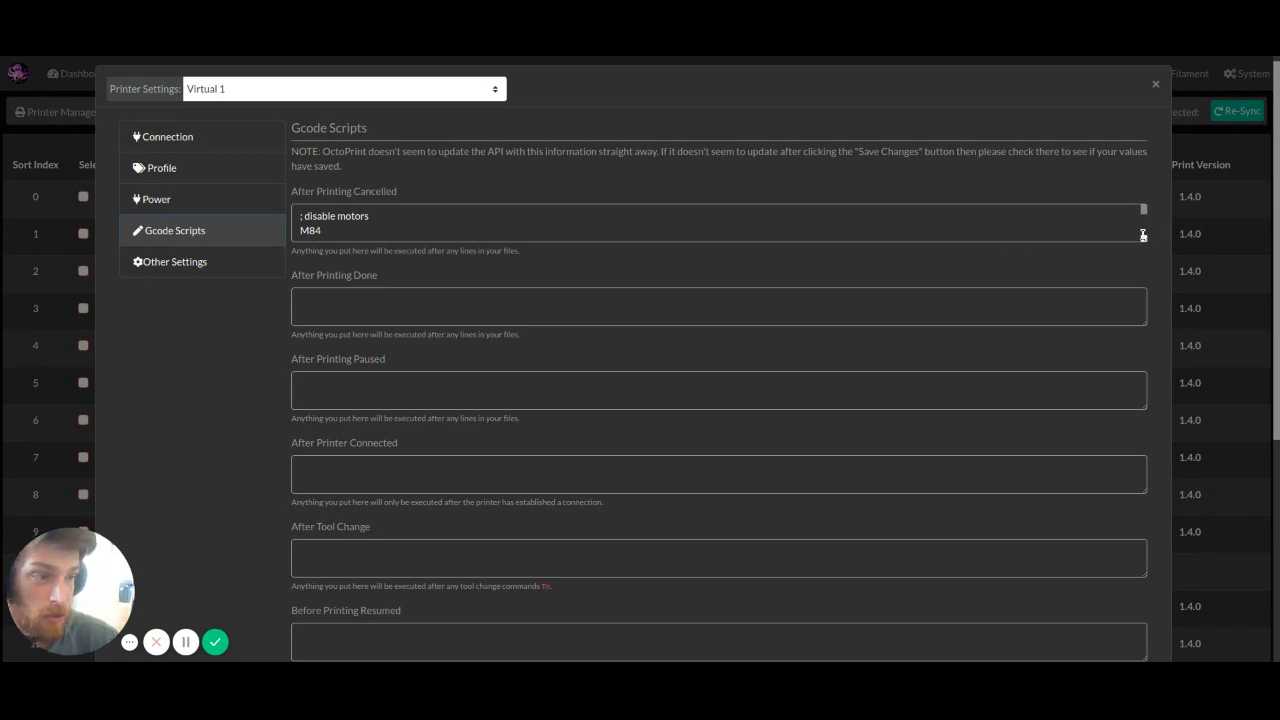
pyautogui.moveTo(1143, 235); pyautogui.dragTo(1104, 256)
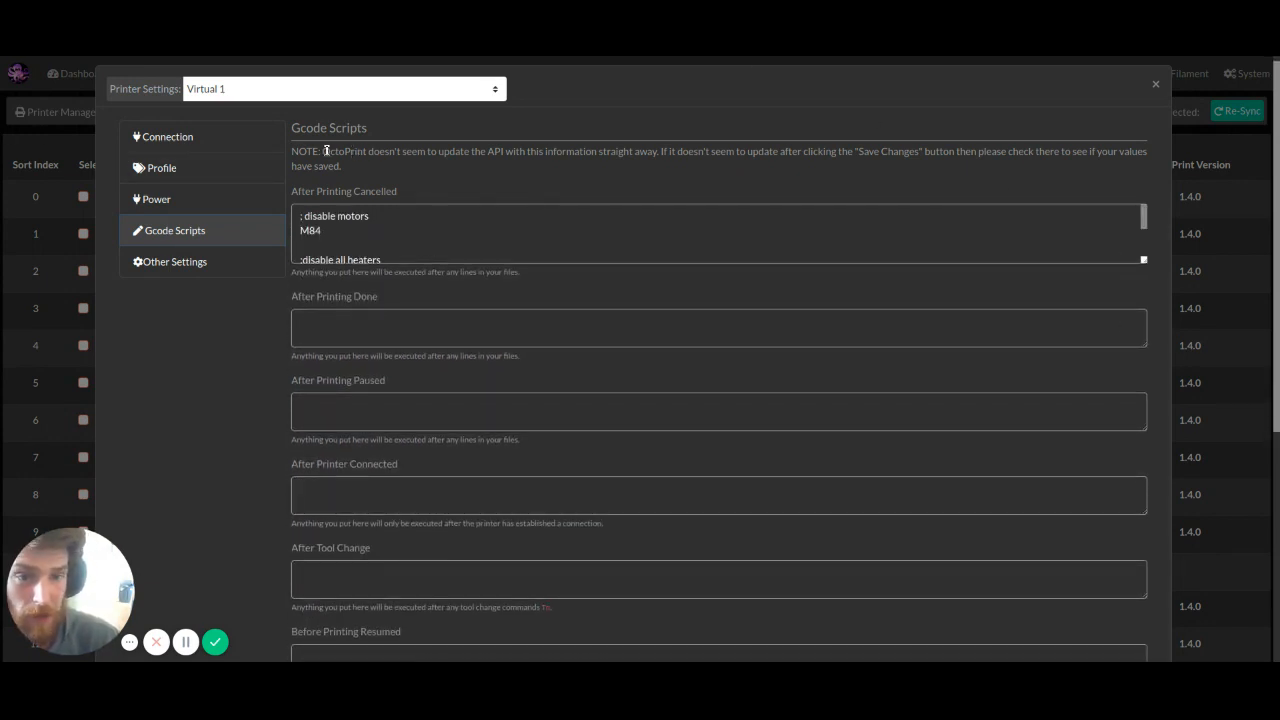
pyautogui.moveTo(323, 151); pyautogui.dragTo(347, 166)
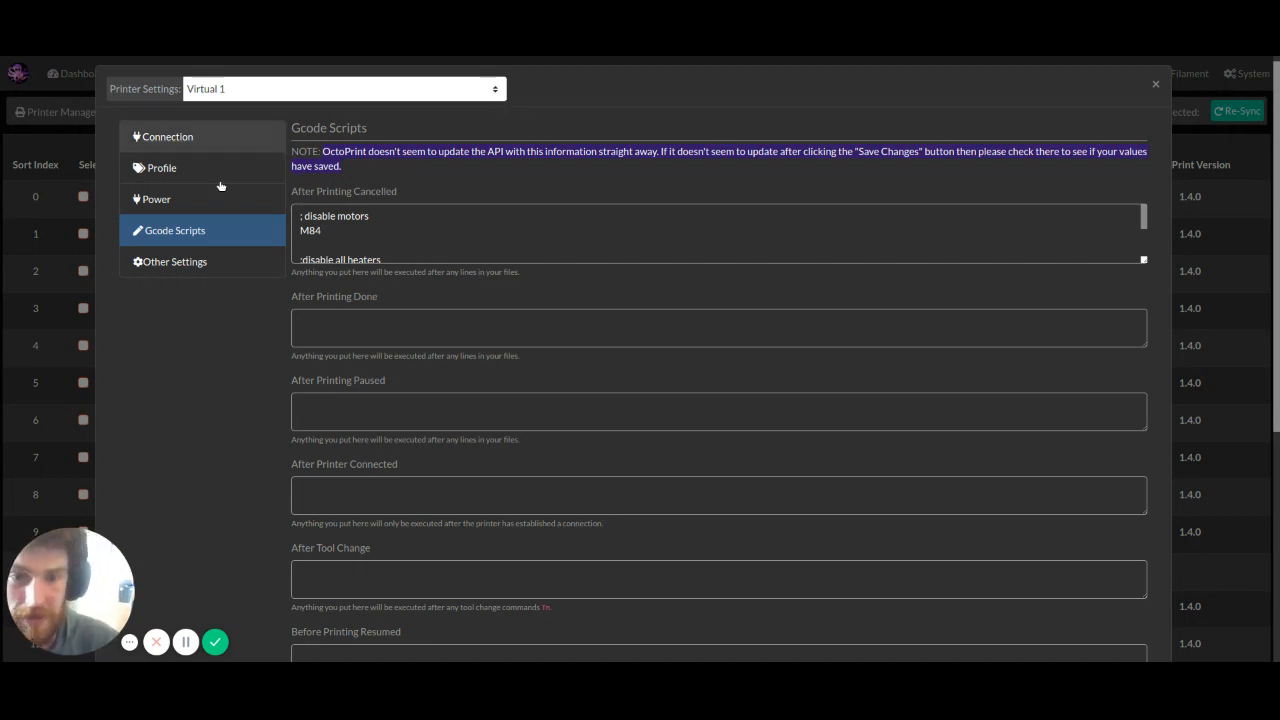
# View Virtual 1's camera settings and temperature triggers, and close the printer settings without saving.
pyautogui.click(190, 269)
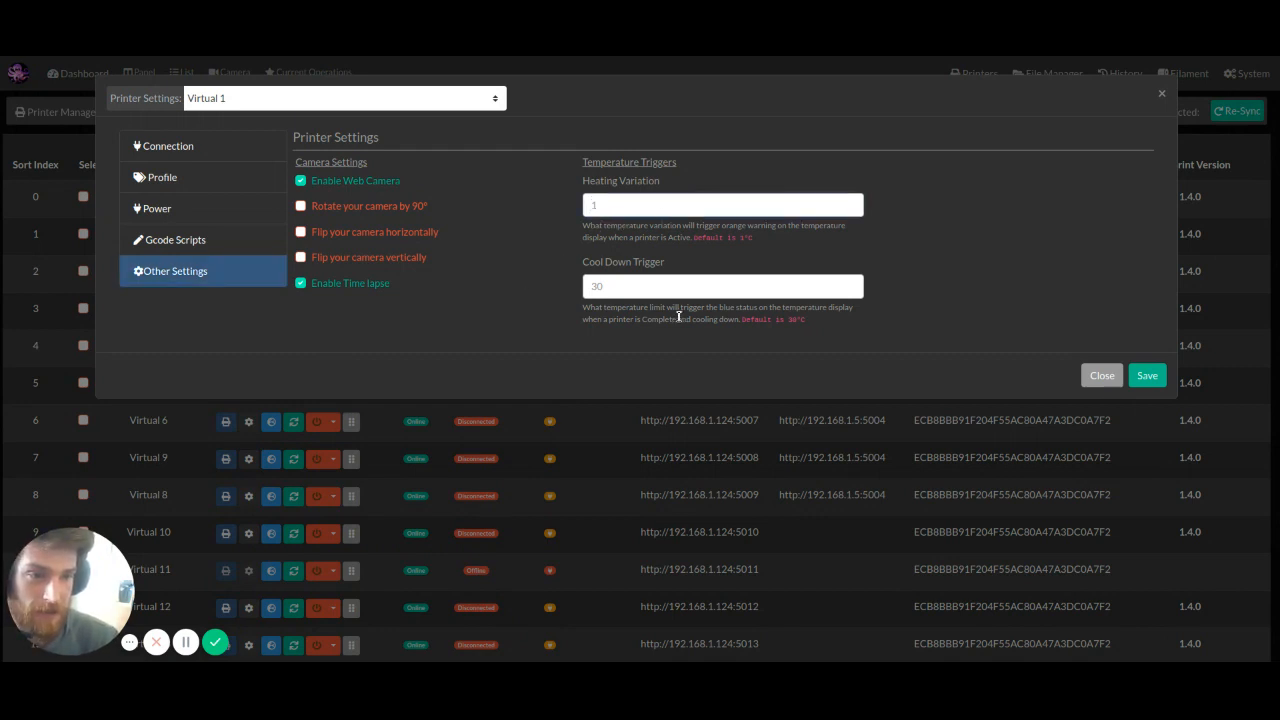
pyautogui.click(650, 288)
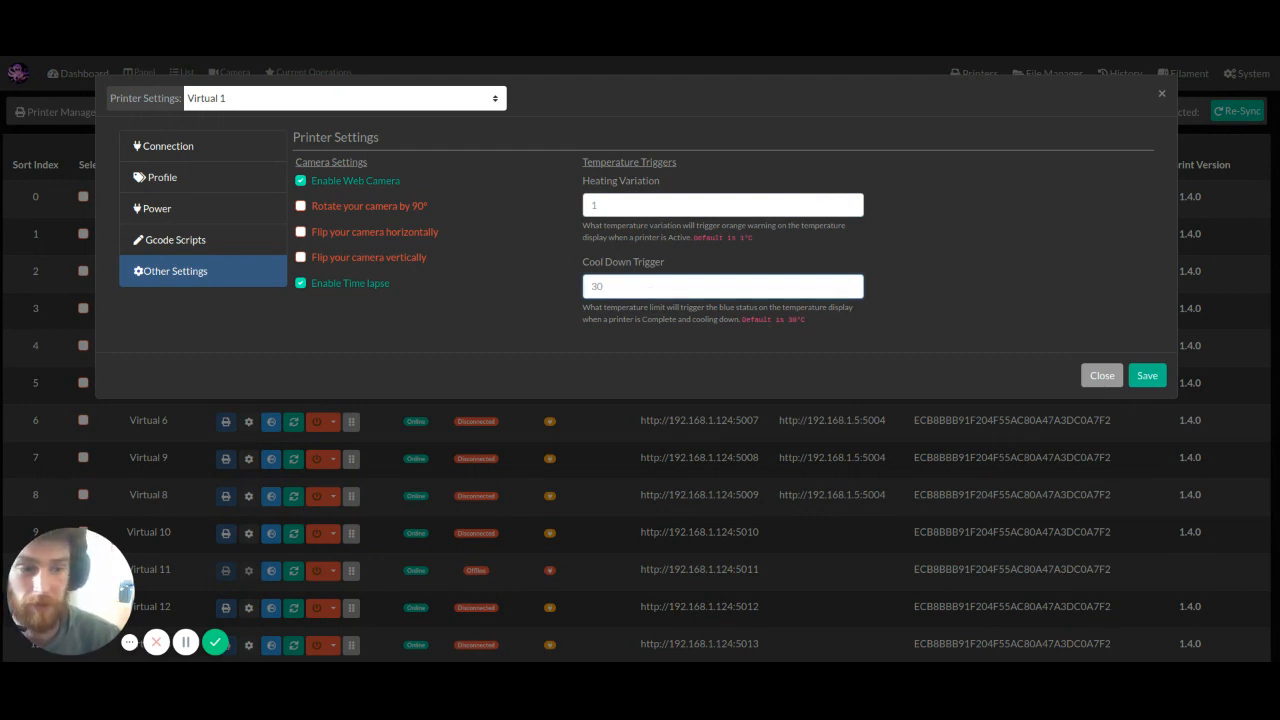
pyautogui.moveTo(676, 262); pyautogui.dragTo(540, 238)
pyautogui.click(510, 257)
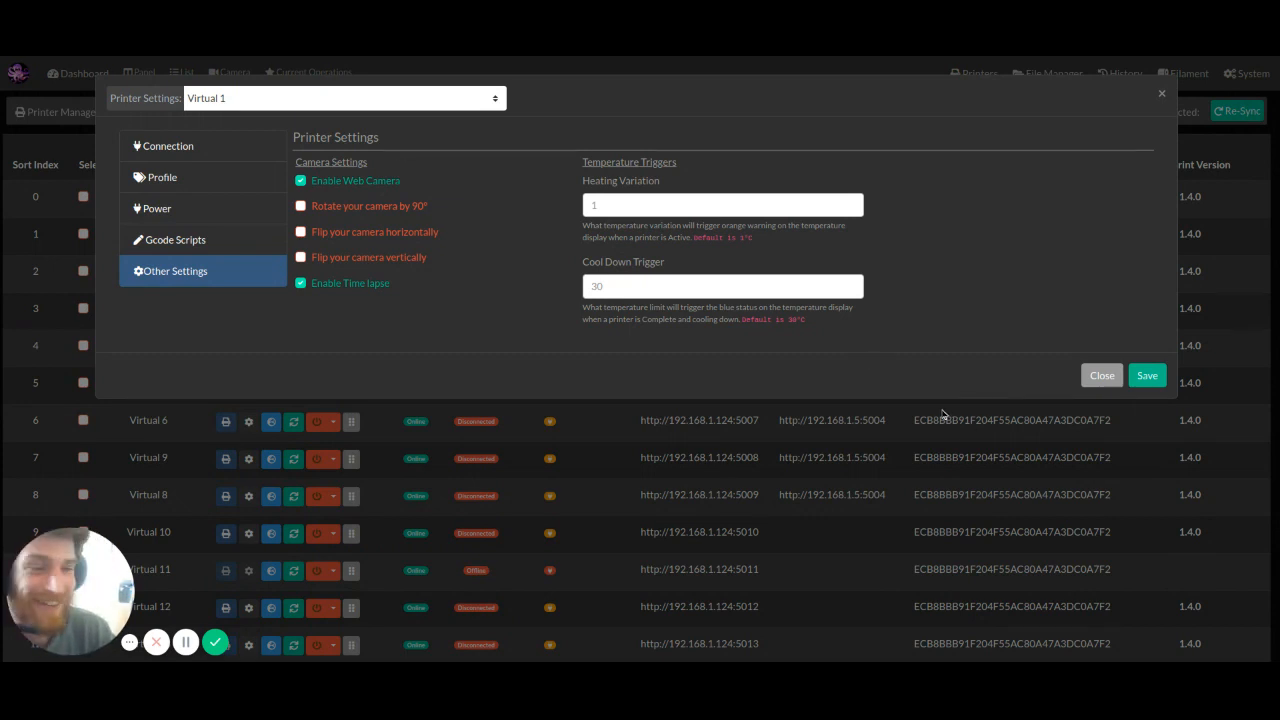
pyautogui.click(1100, 375)
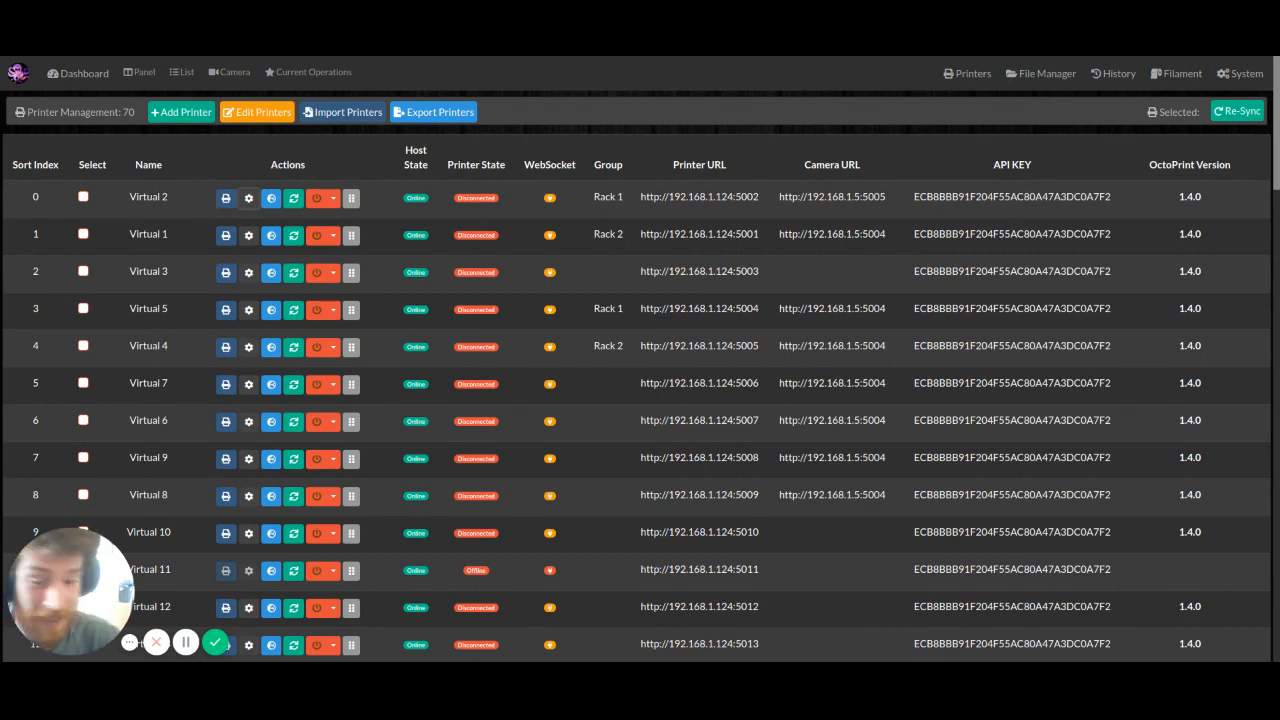
# Open the printer control of Virtual 2 and look through its camera, files, feed/flow, fan and terminal sections.
pyautogui.click(223, 203)
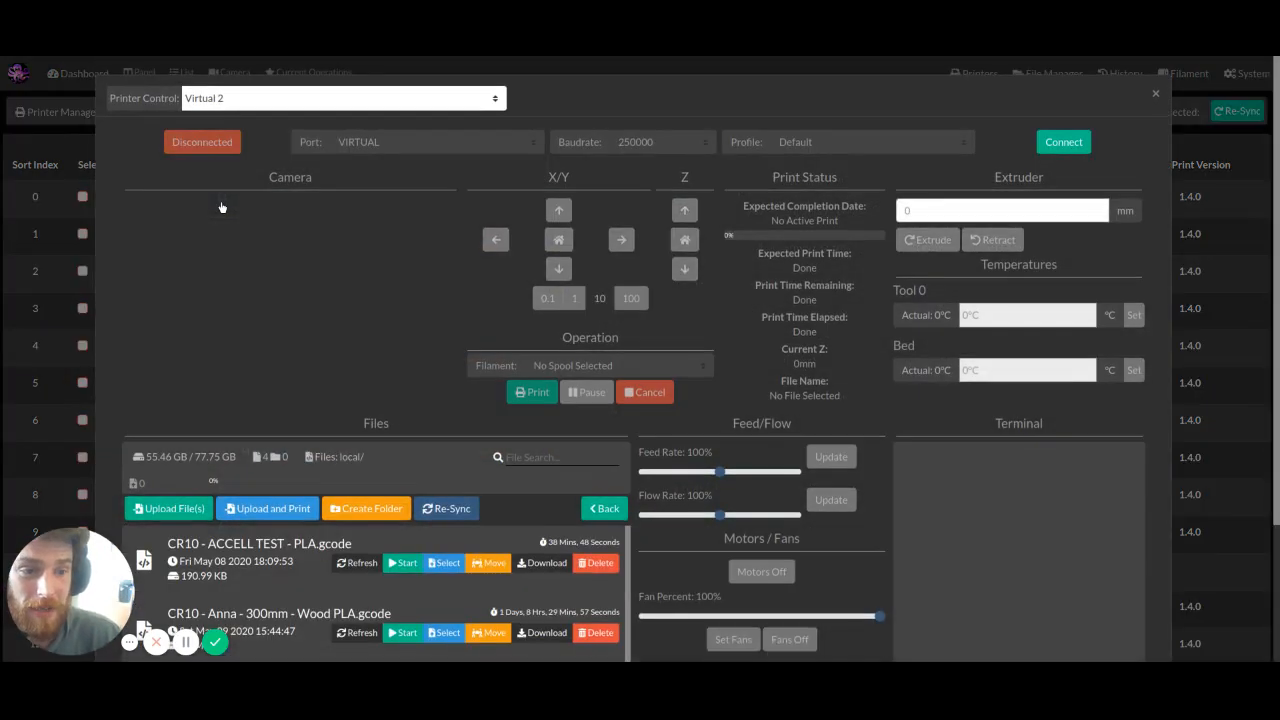
pyautogui.scroll(-2, 729, 309)
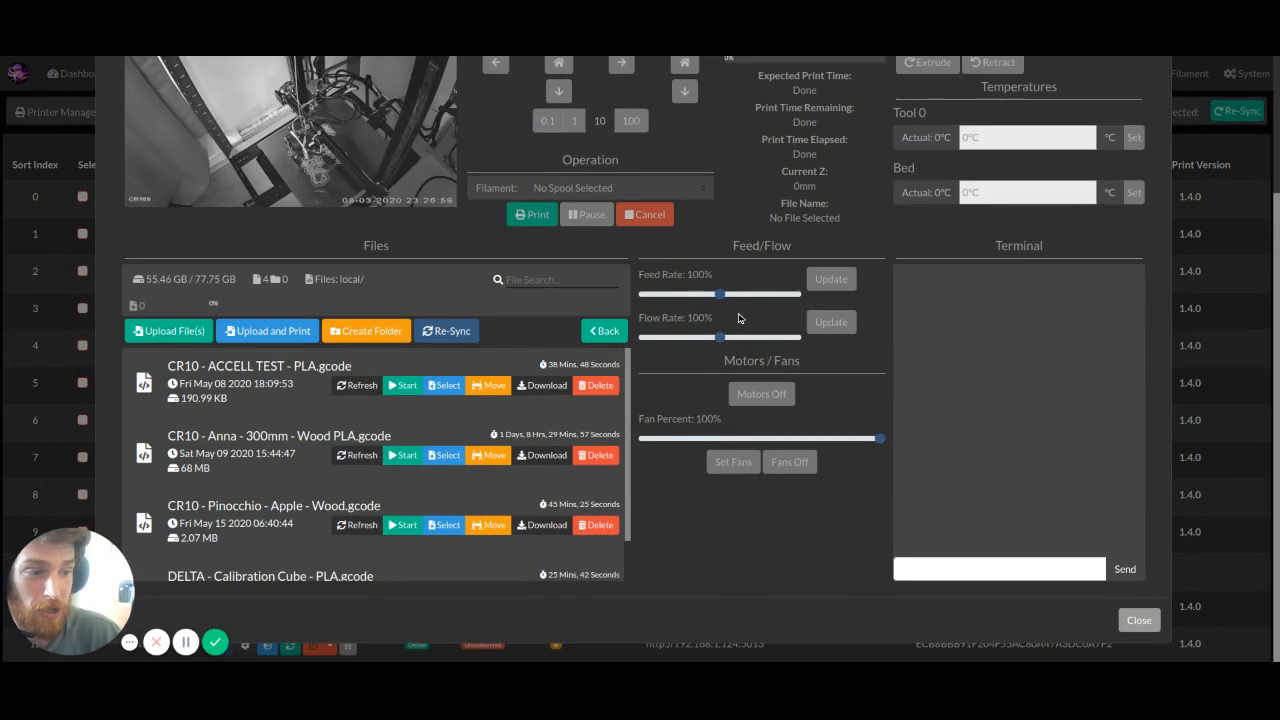
pyautogui.scroll(1, 741, 319)
pyautogui.scroll(1, 741, 319)
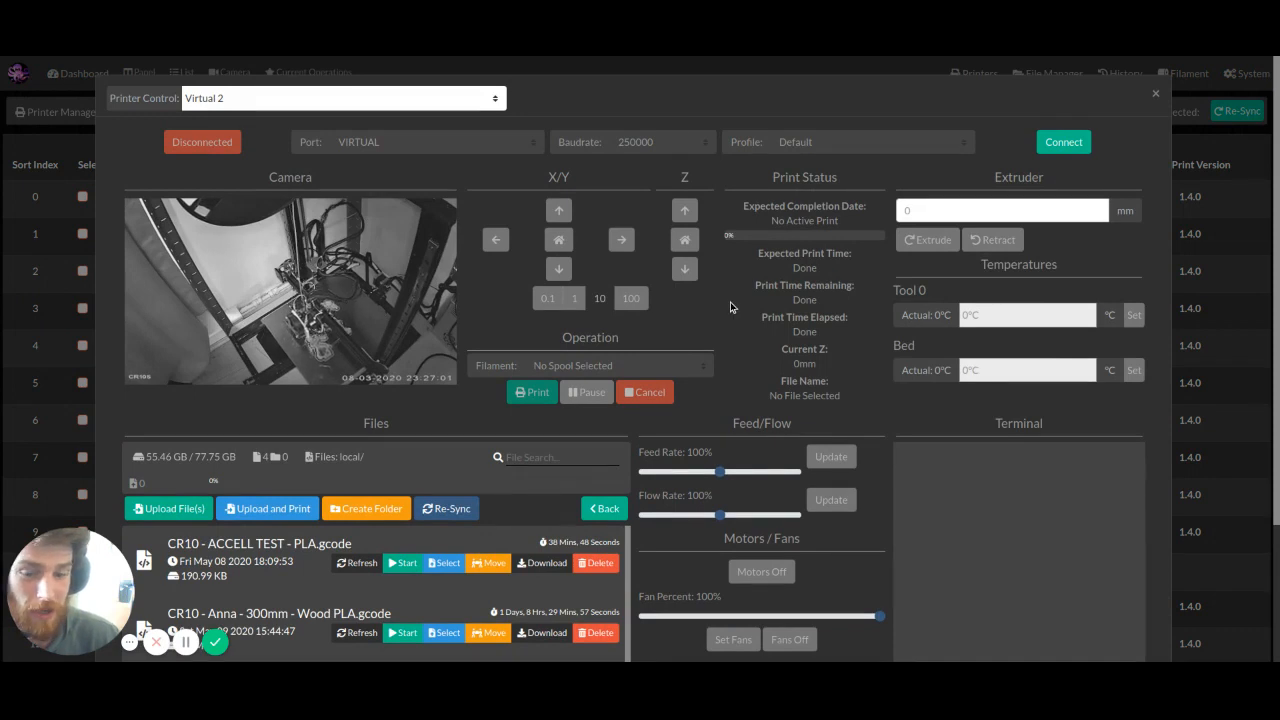
# Switch the printer control between Virtual 6, Virtual 1, Virtual 2 and Virtual 3 to compare their views.
pyautogui.click(283, 92)
pyautogui.click(258, 111)
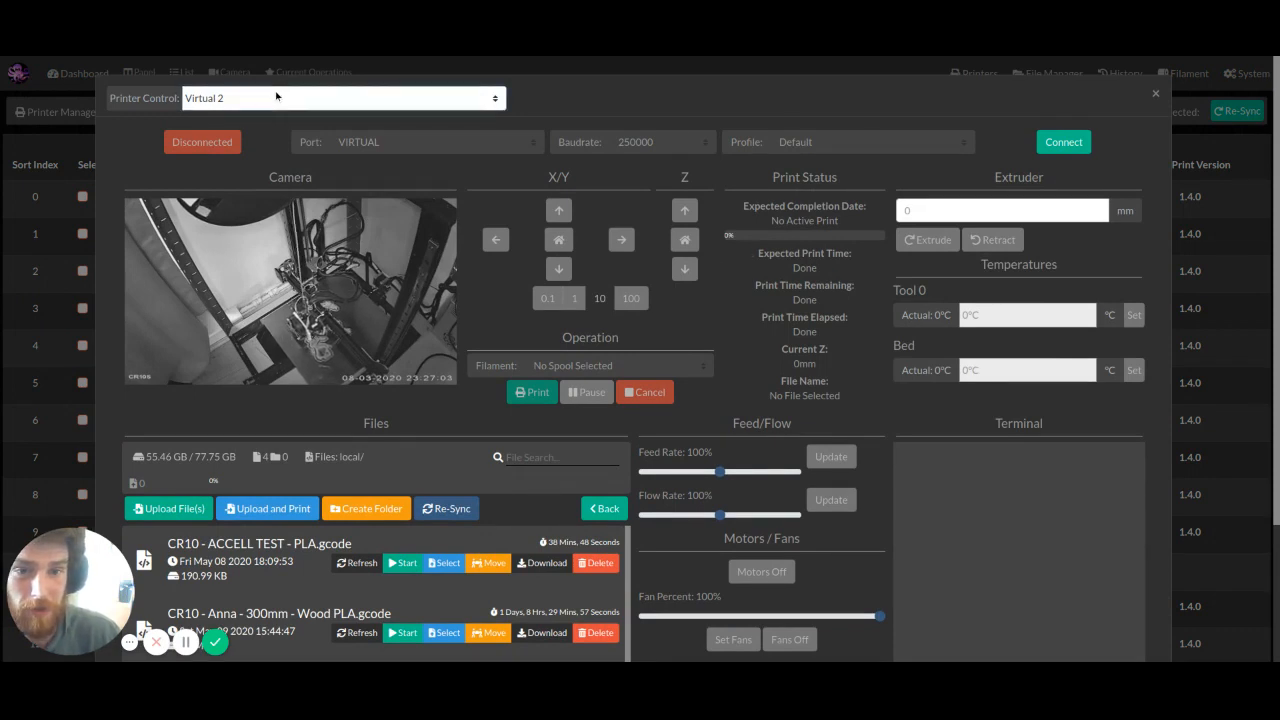
pyautogui.click(261, 104)
pyautogui.click(247, 186)
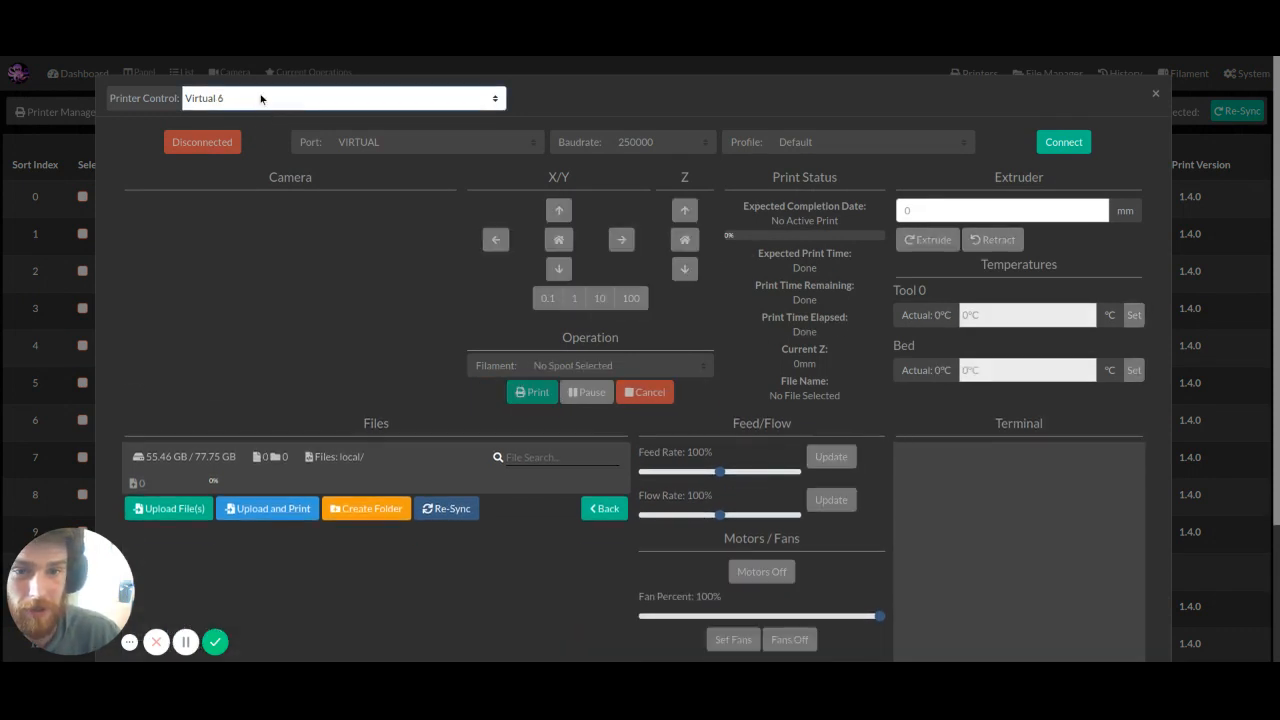
pyautogui.click(261, 98)
pyautogui.click(264, 272)
pyautogui.click(268, 98)
pyautogui.click(246, 111)
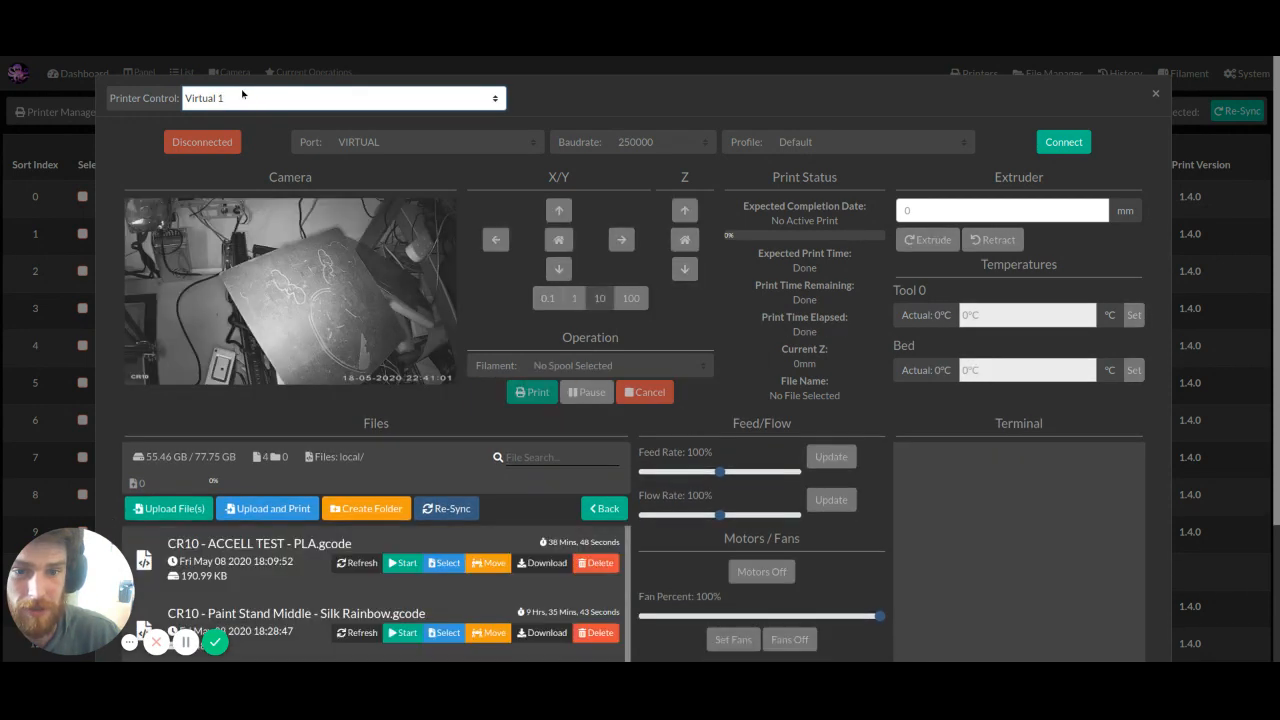
pyautogui.click(242, 97)
pyautogui.click(257, 110)
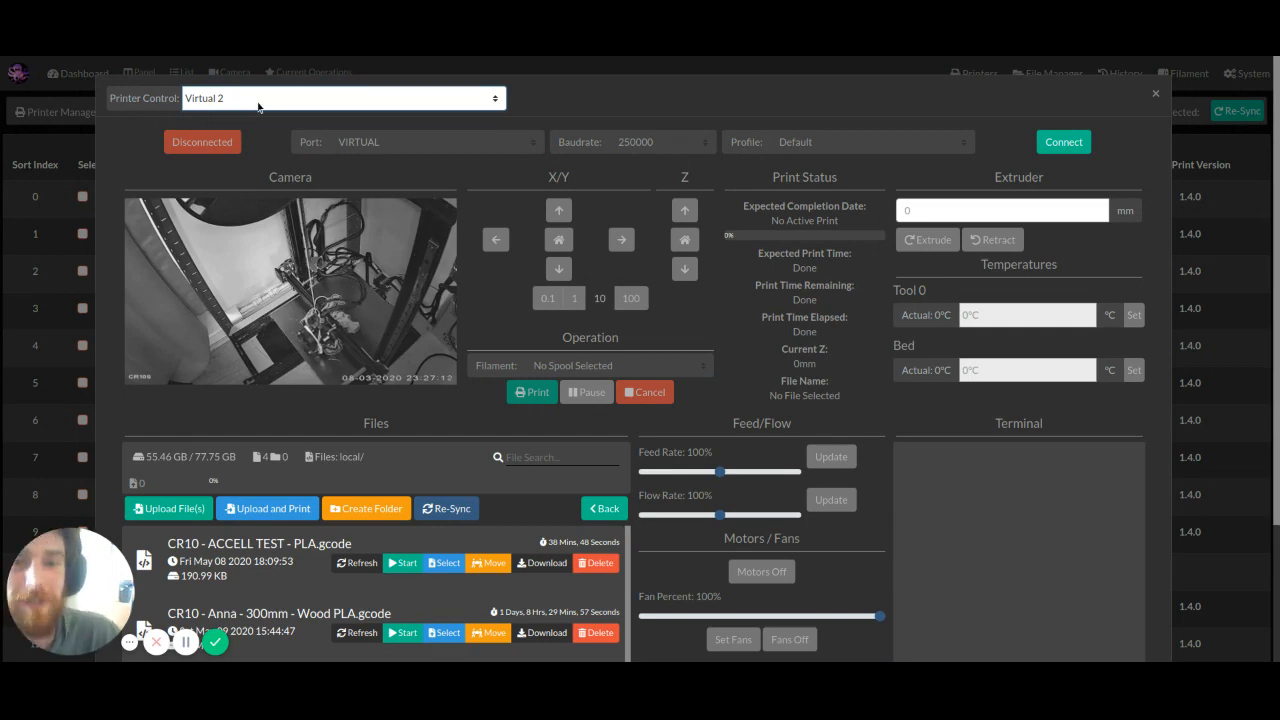
pyautogui.press('Down')
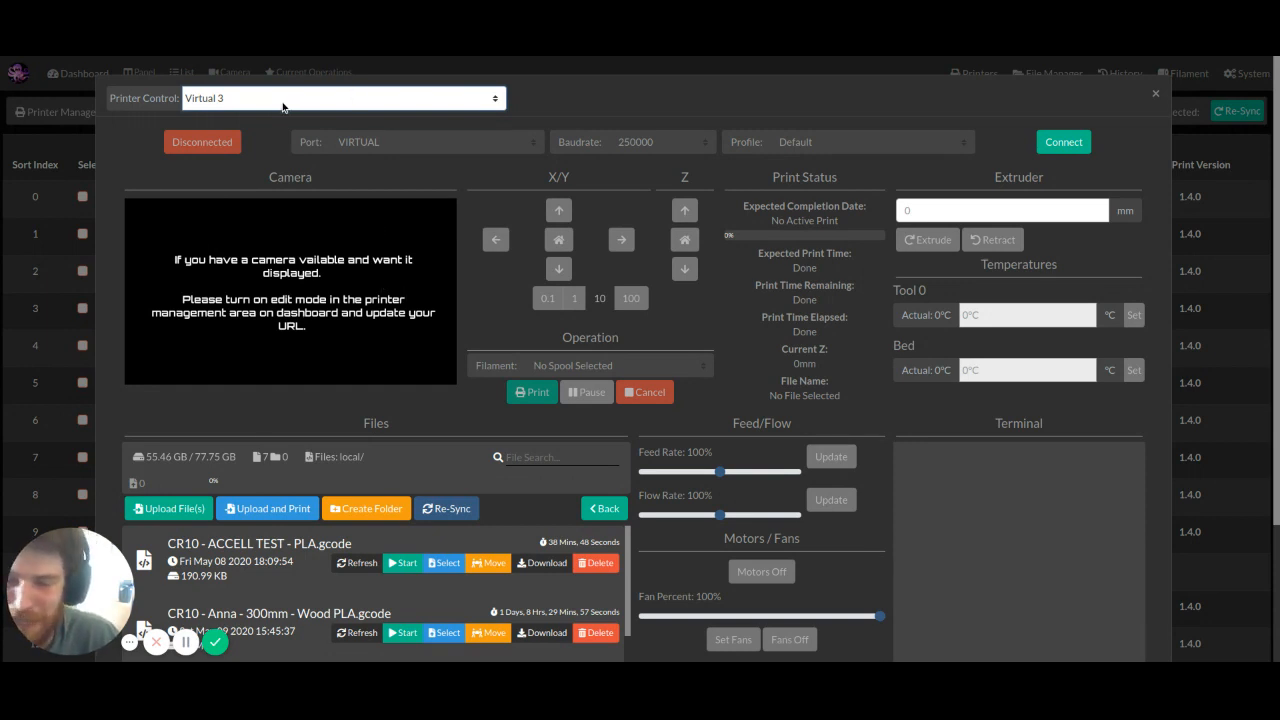
# Switch the printer control to Virtual 1 and connect it using port VIRTUAL, baudrate 250000 and the Default profile.
pyautogui.click(284, 106)
pyautogui.click(255, 130)
pyautogui.click(258, 100)
pyautogui.click(262, 115)
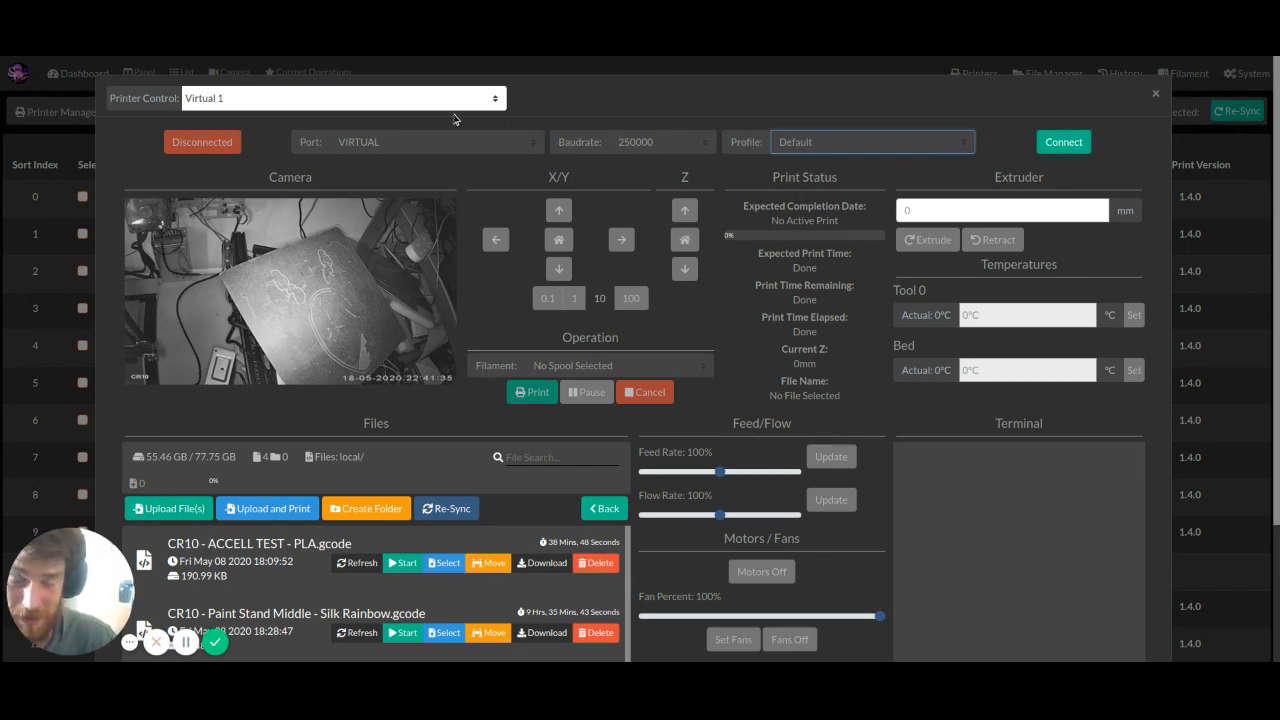
pyautogui.click(1078, 150)
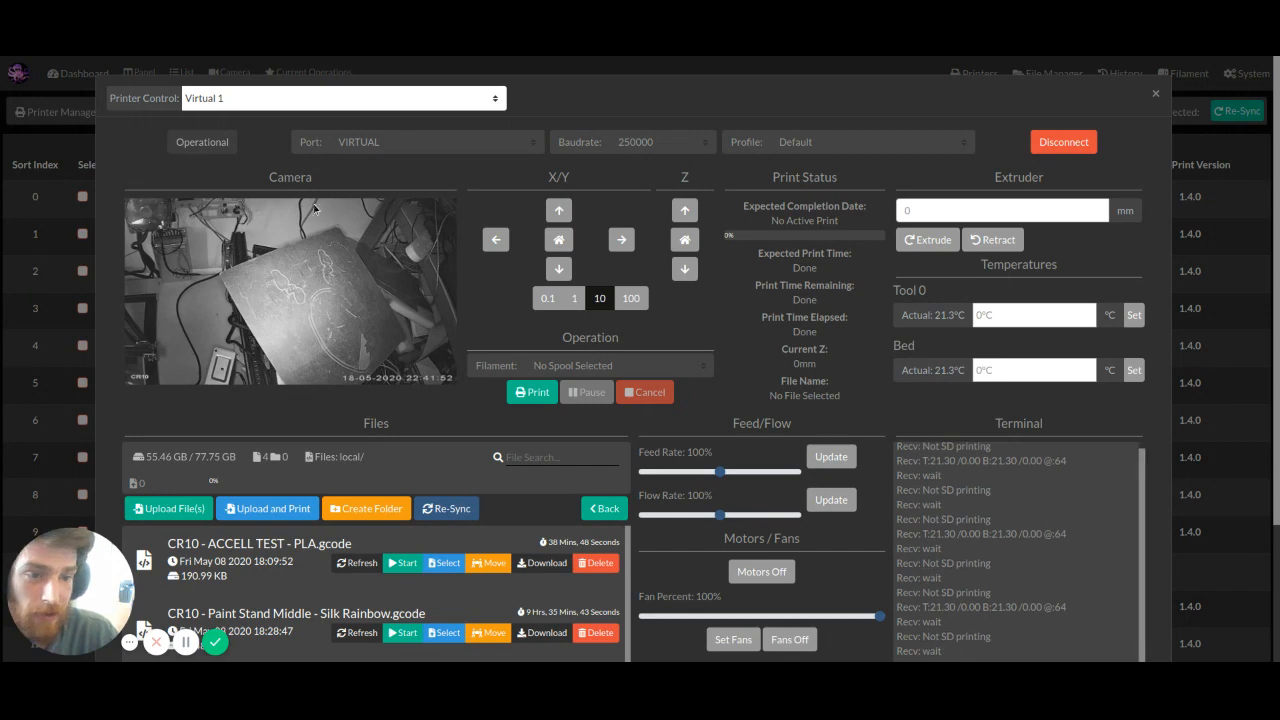
# Look through the file list of Virtual 1 and search it for "CR10 - ACC".
pyautogui.scroll(-2, 815, 222)
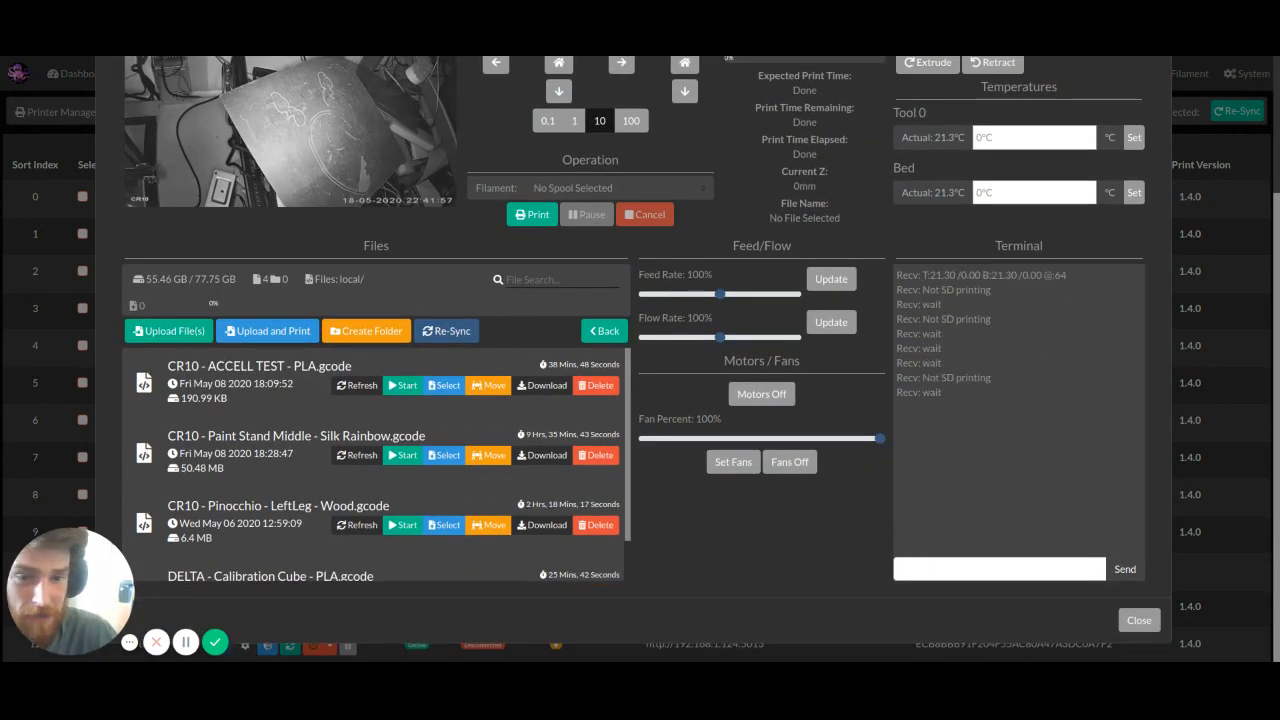
pyautogui.scroll(-1, 173, 432)
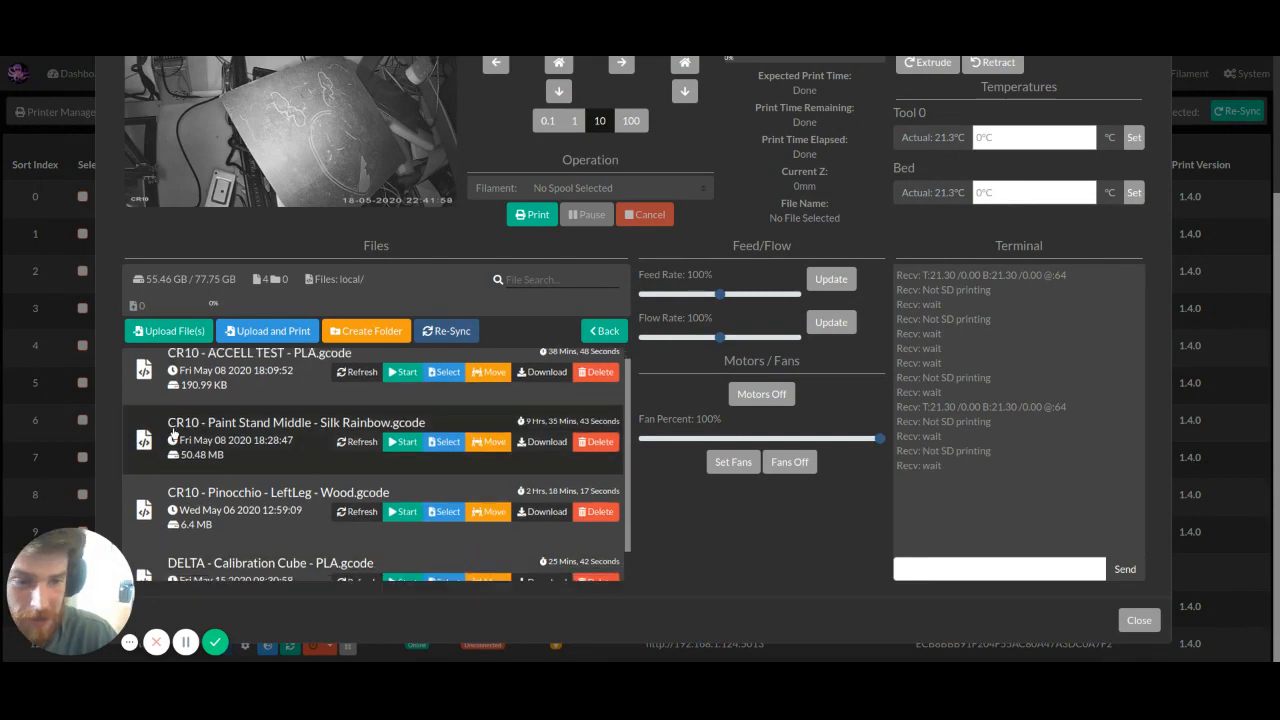
pyautogui.scroll(-1, 173, 432)
pyautogui.scroll(4, 195, 445)
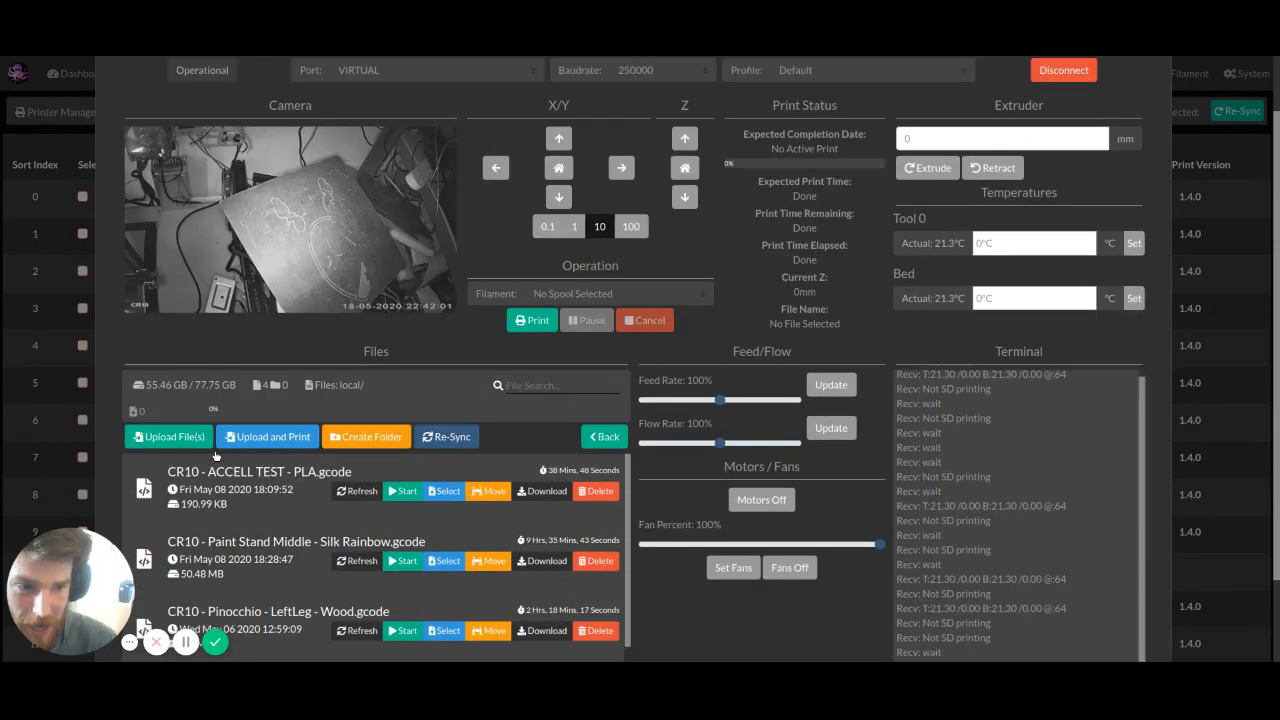
pyautogui.click(536, 385)
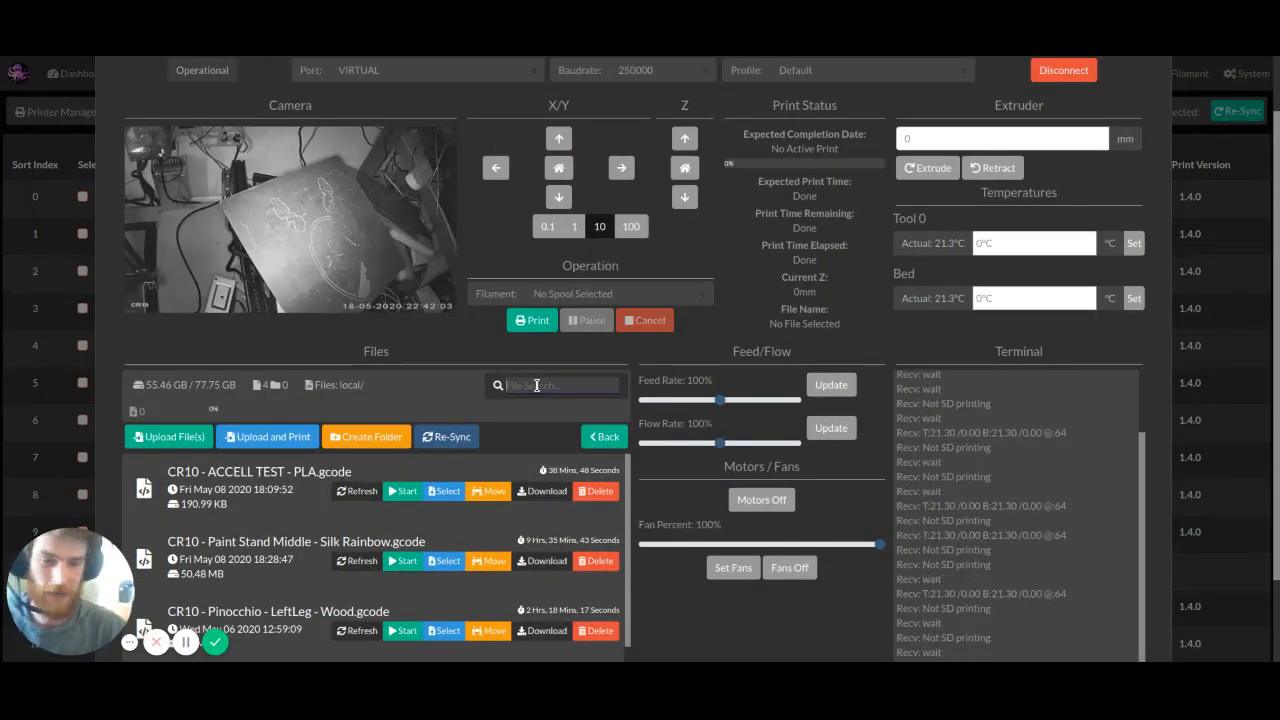
pyautogui.write('CR10')
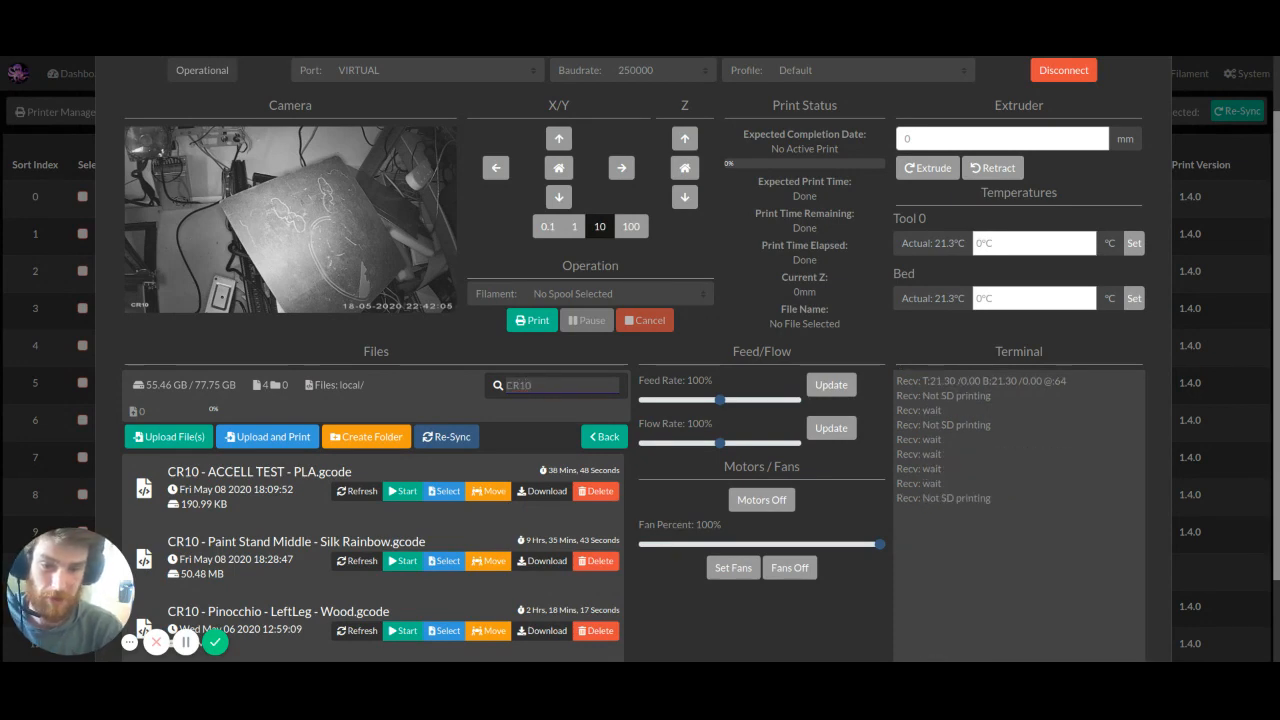
pyautogui.write(' - ACC')
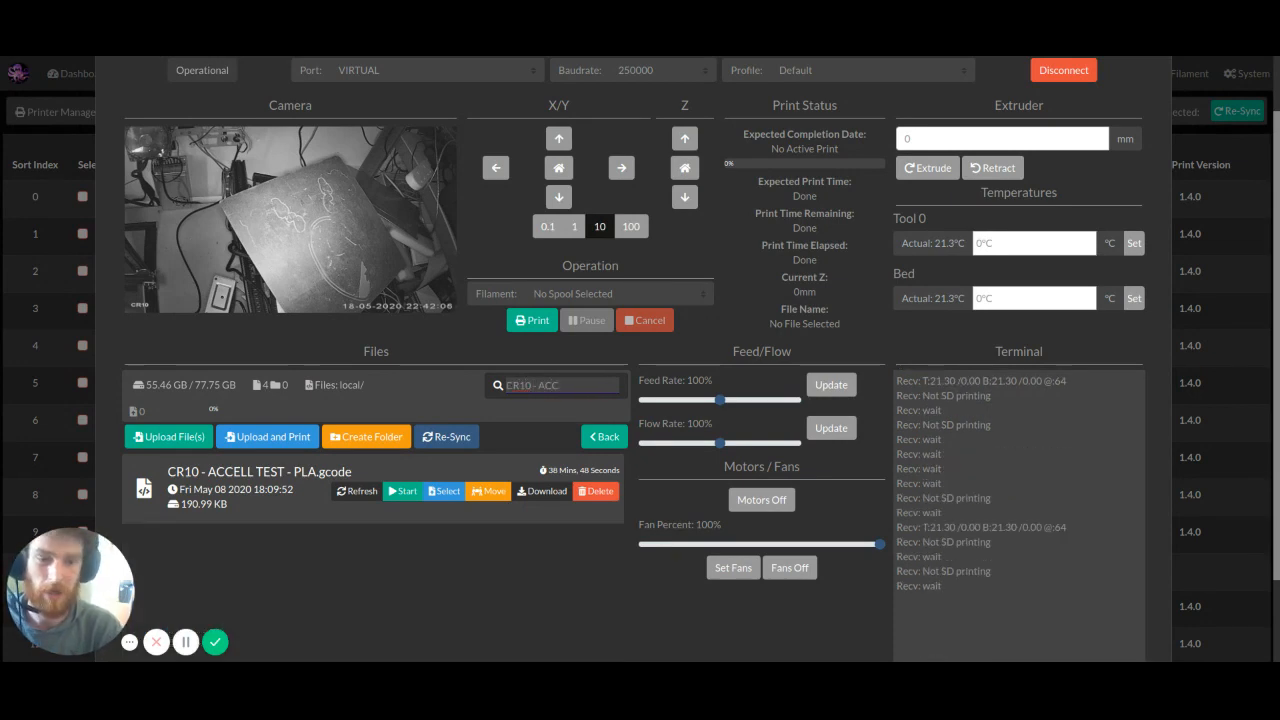
# Clear the file search to list all of Virtual 1's files again.
pyautogui.press('BackSpace')
pyautogui.press('BackSpace')
pyautogui.press('BackSpace')
pyautogui.press('BackSpace')
pyautogui.press('BackSpace')
pyautogui.press('BackSpace')
pyautogui.press('BackSpace')
pyautogui.press('BackSpace')
pyautogui.press('BackSpace')
pyautogui.press('BackSpace')
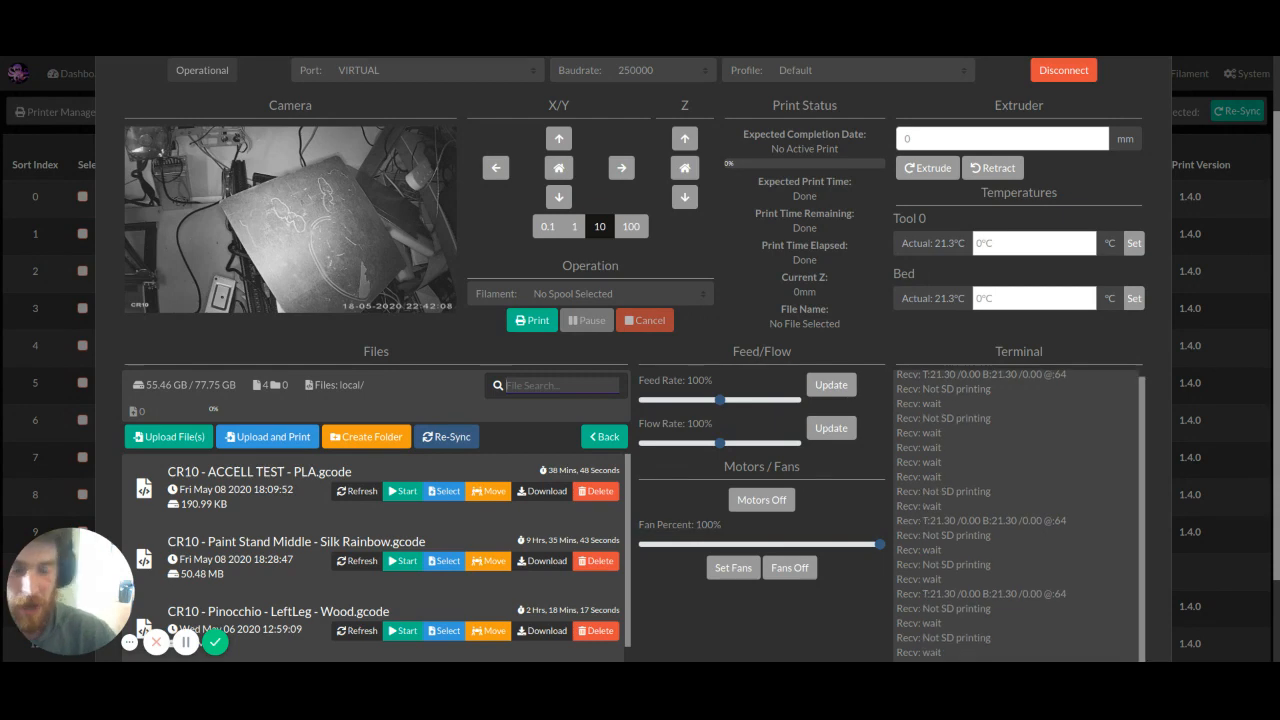
# Create a folder named "New Folder" in the local files of Virtual 1.
pyautogui.click(358, 448)
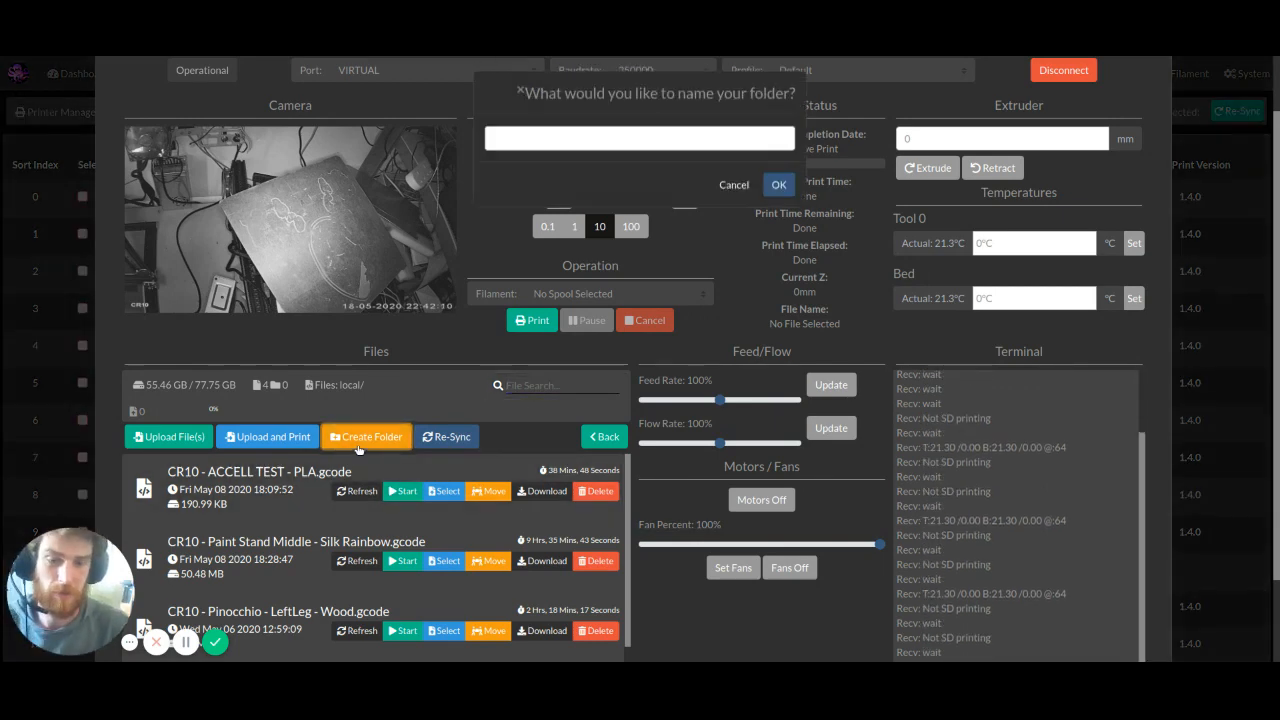
pyautogui.click(536, 140)
pyautogui.write('New')
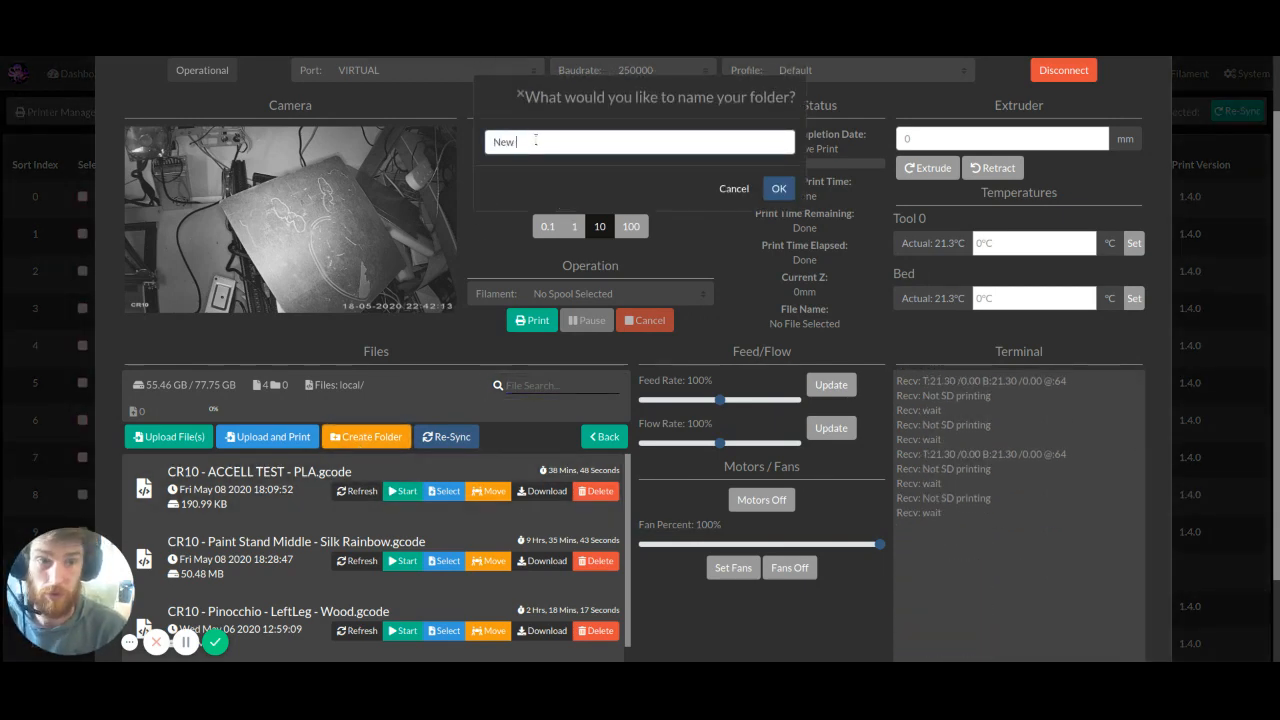
pyautogui.write(' Folder')
pyautogui.press('Return')
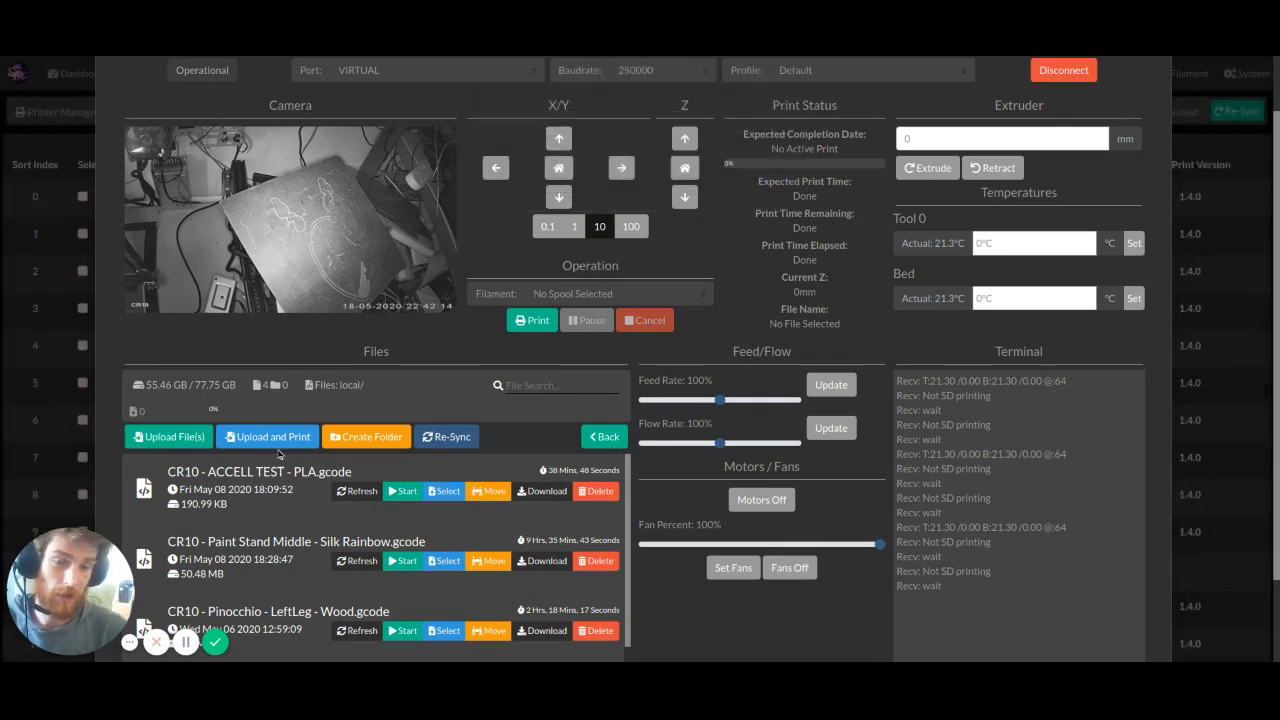
# Upload a gcode file into Virtual 1's New_Folder and switch the printer control to Virtual 2 during the upload.
pyautogui.scroll(-2, 276, 540)
pyautogui.click(230, 557)
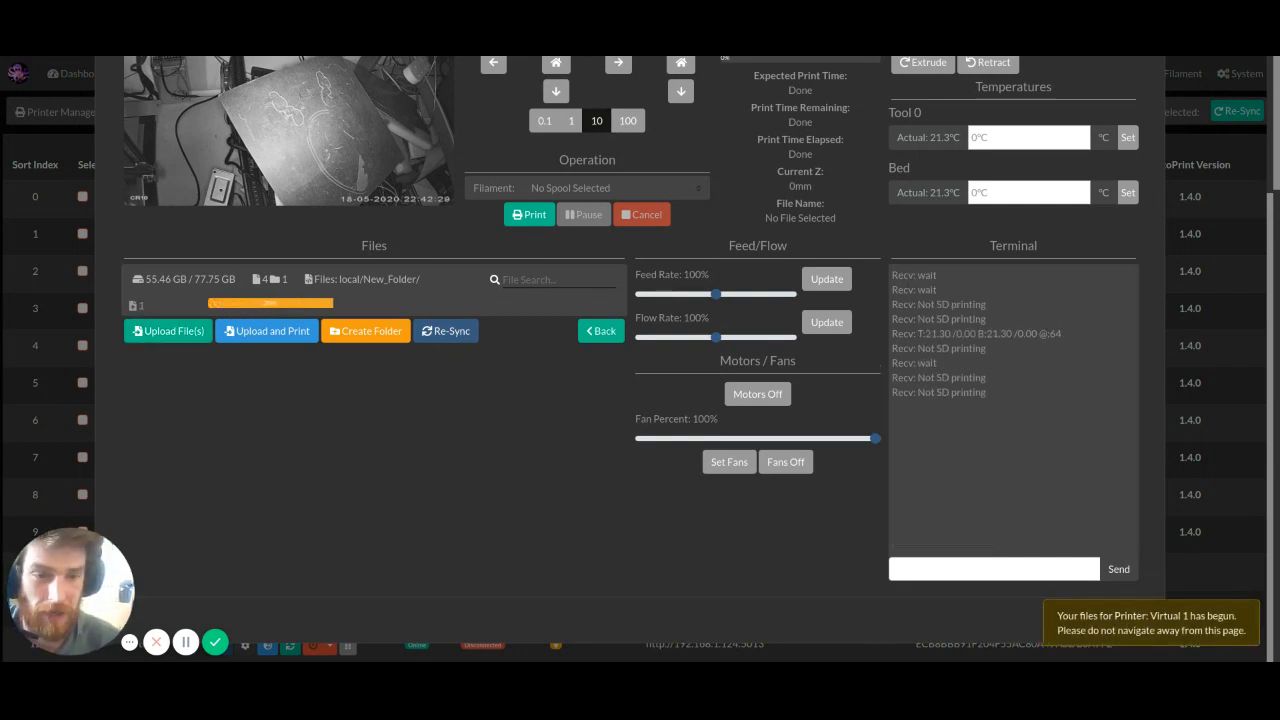
pyautogui.scroll(3, 295, 105)
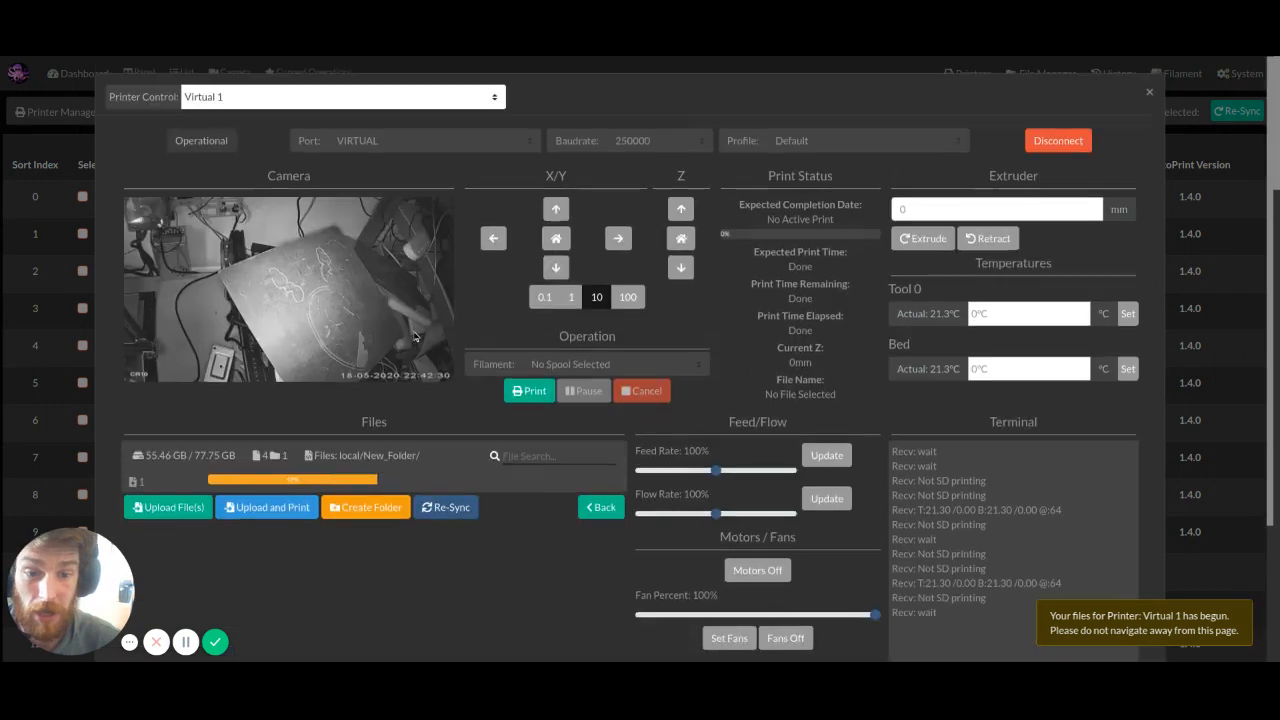
pyautogui.click(295, 105)
pyautogui.click(269, 132)
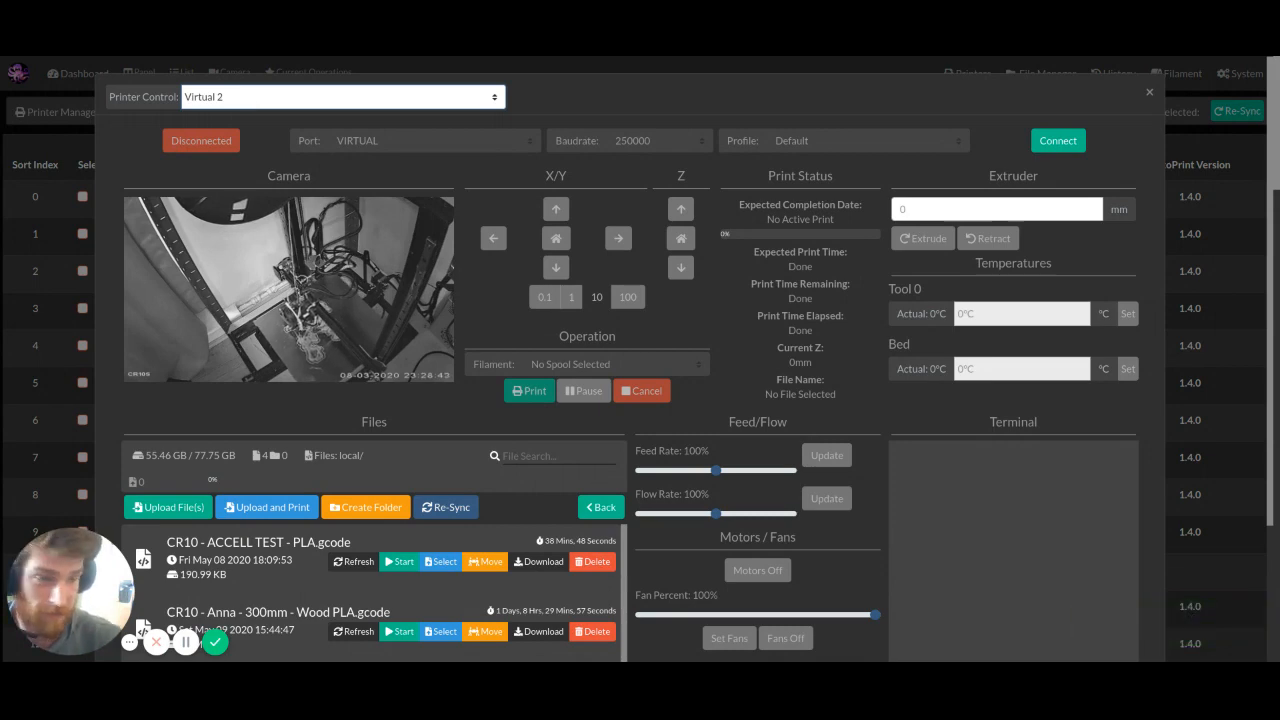
# Return to Virtual 1, re-sync its file list and open New_Folder to view the uploaded file.
pyautogui.scroll(-3, 288, 505)
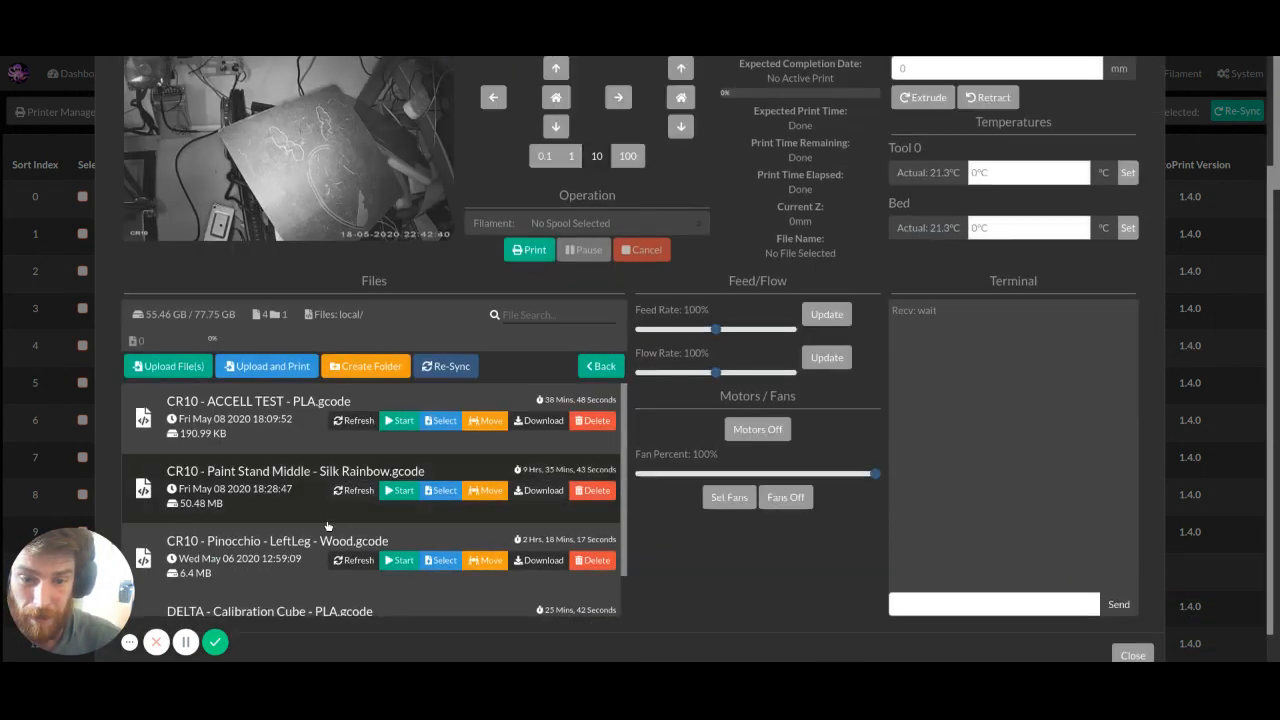
pyautogui.scroll(-1, 320, 480)
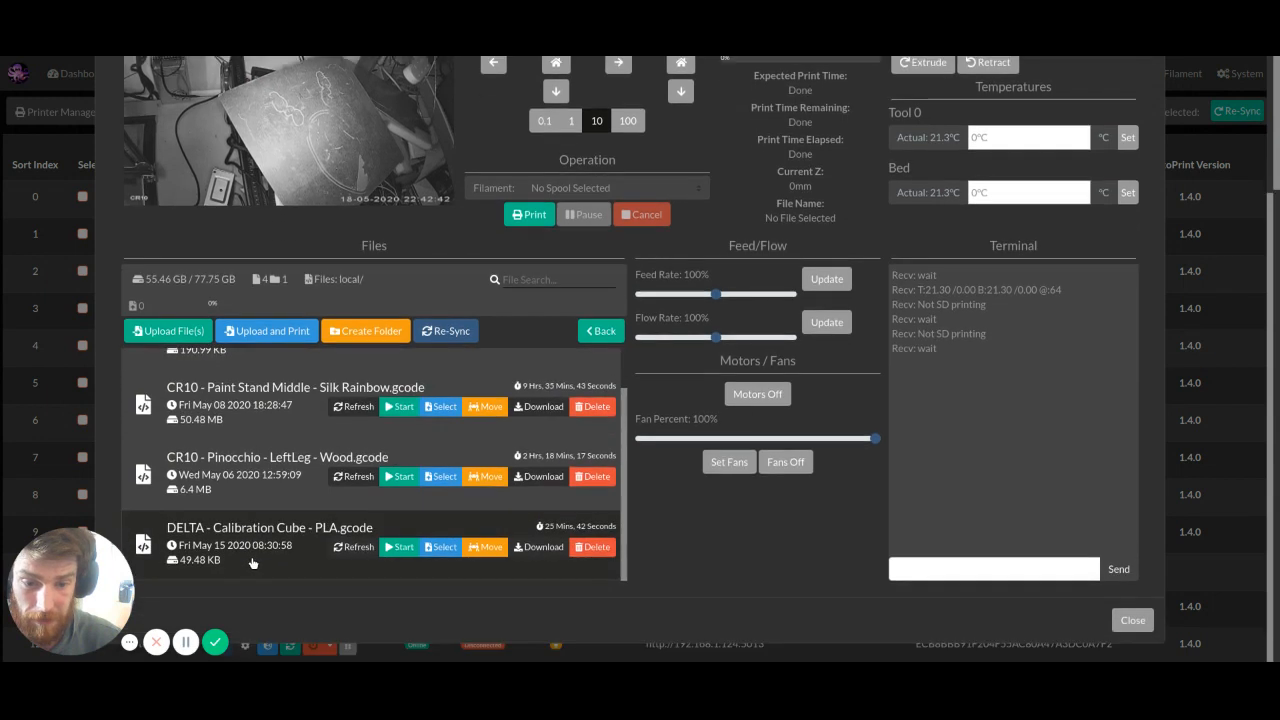
pyautogui.scroll(1, 341, 462)
pyautogui.click(448, 330)
pyautogui.scroll(-5, 204, 594)
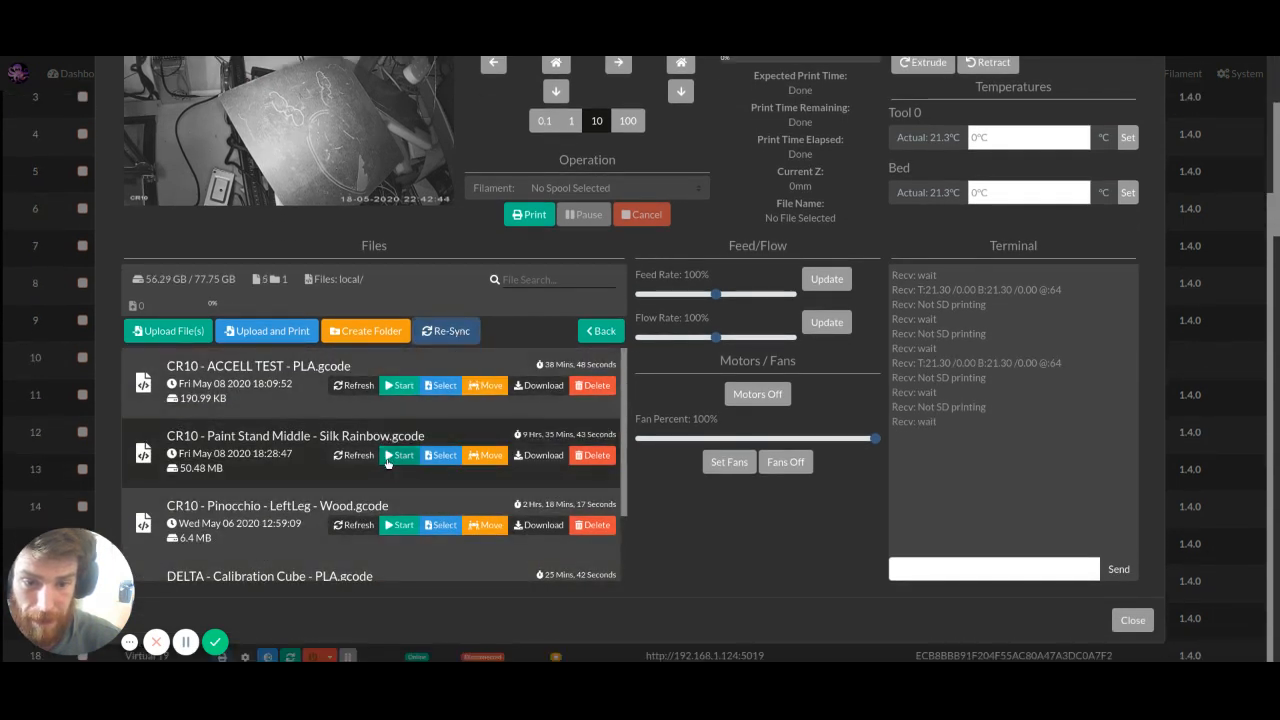
pyautogui.click(212, 568)
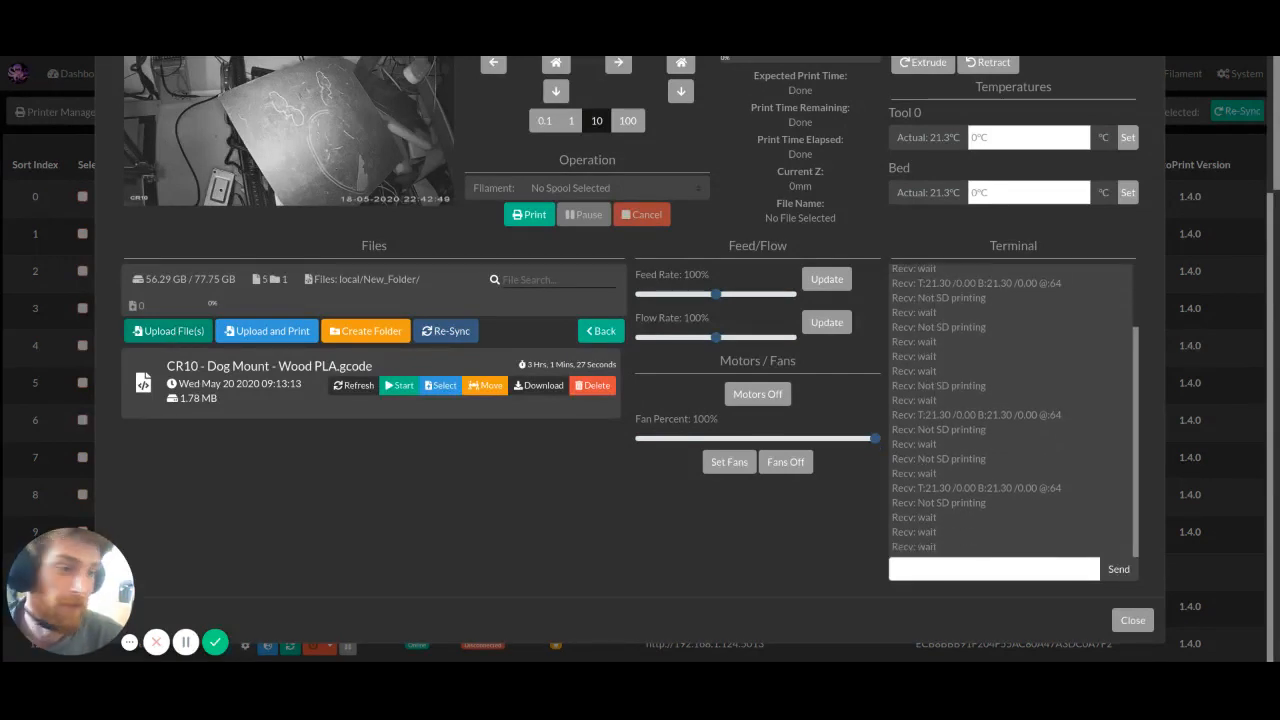
# Start uploading CR10 - Dog Mount - PLA.gcode to Virtual 1, then switch the printer control to Virtual 2 and close it.
pyautogui.scroll(3, 217, 363)
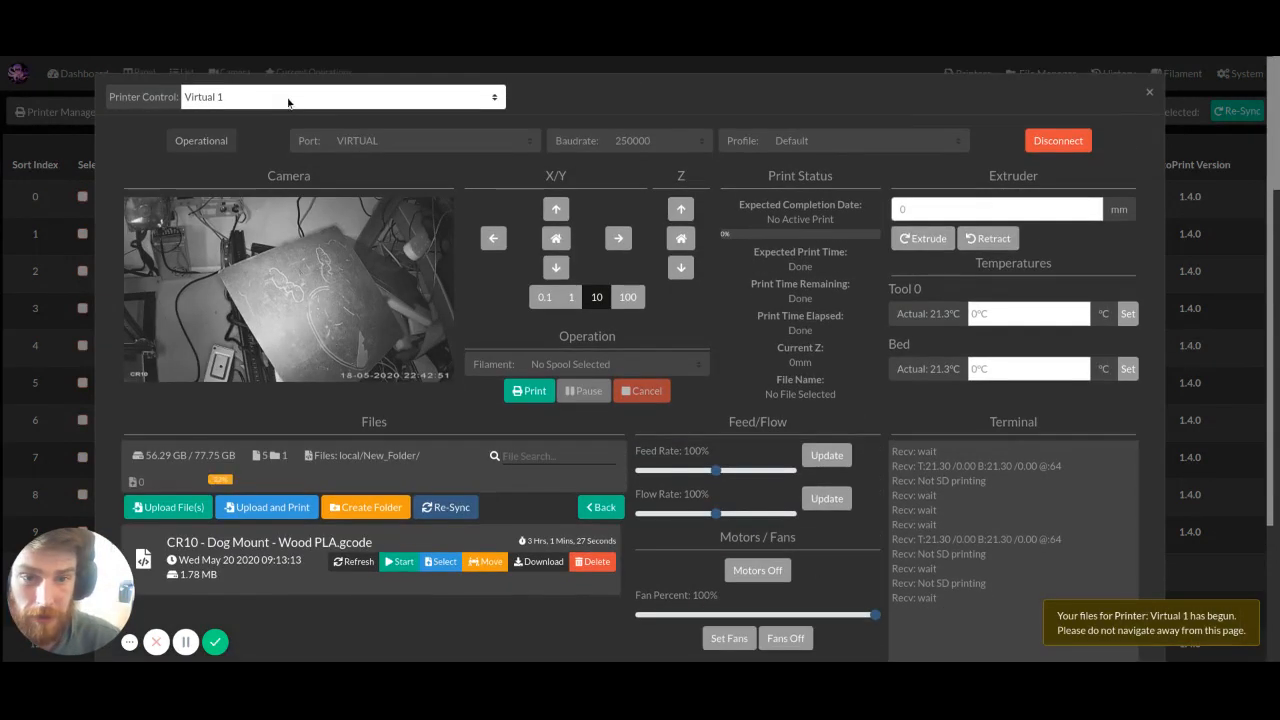
pyautogui.click(289, 105)
pyautogui.click(289, 116)
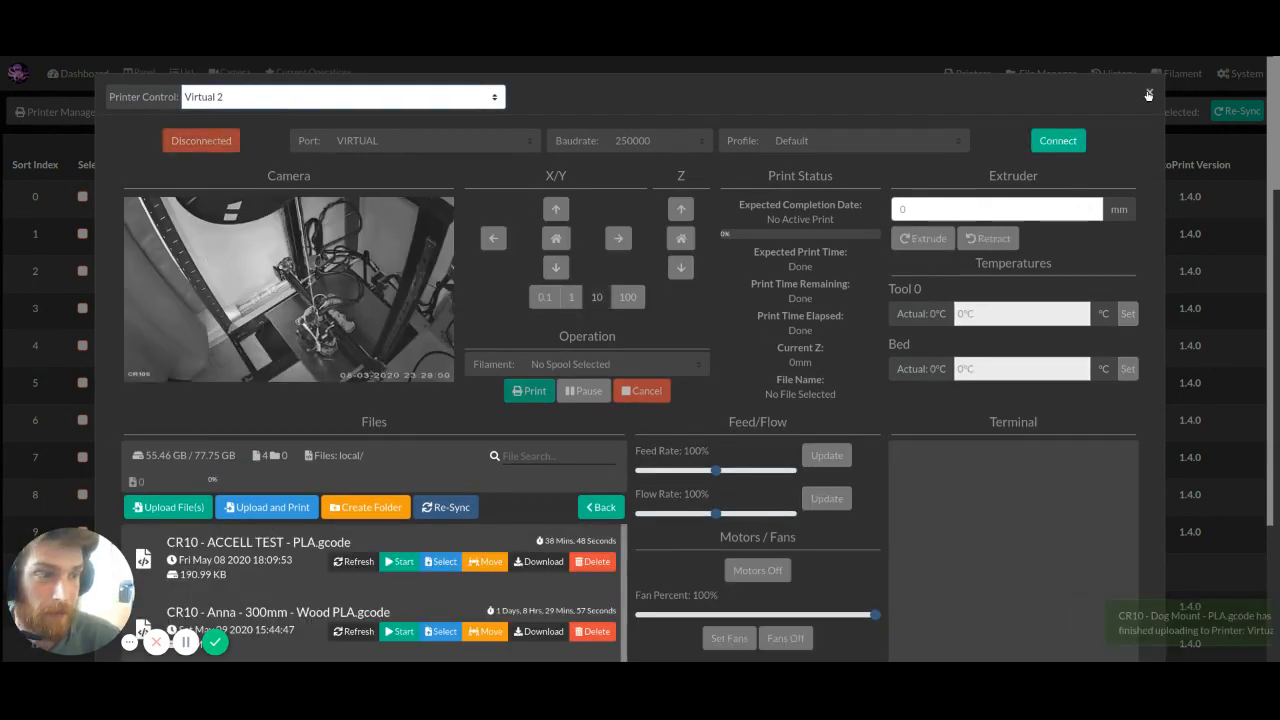
pyautogui.click(1178, 80)
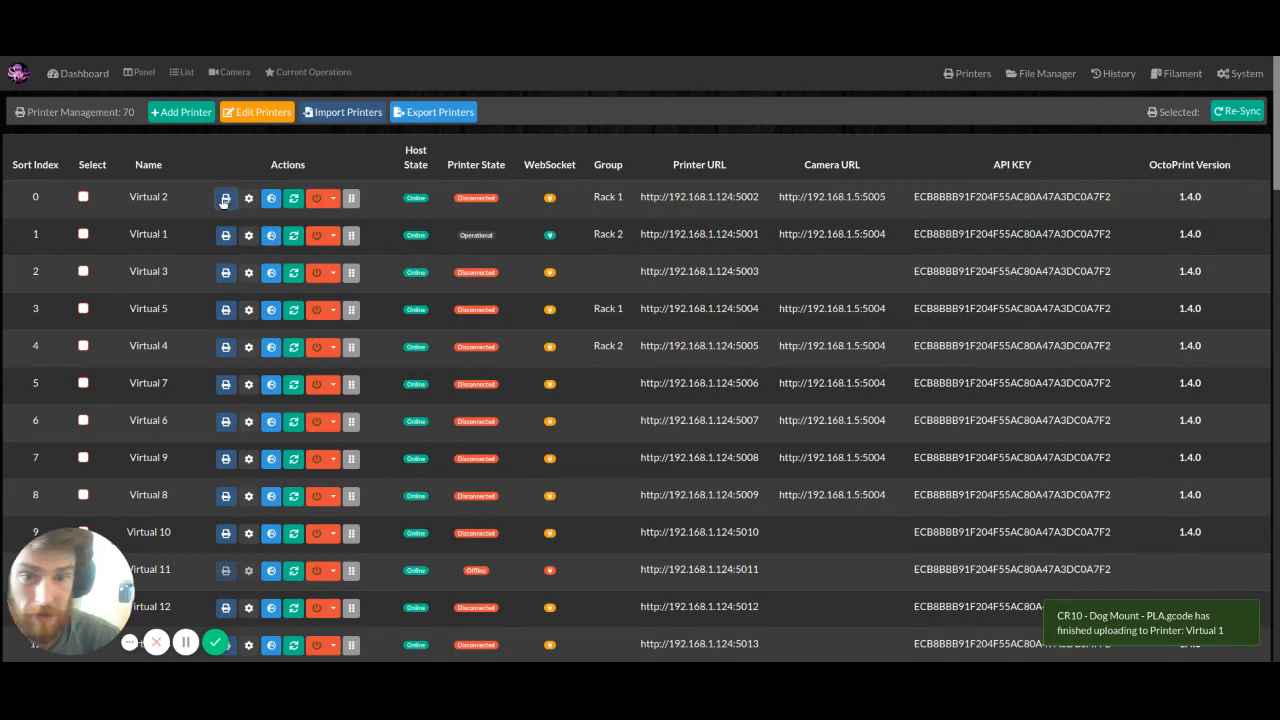
# Reopen the printer control, check the upload progress in Virtual 1's file section, and close the control.
pyautogui.click(225, 200)
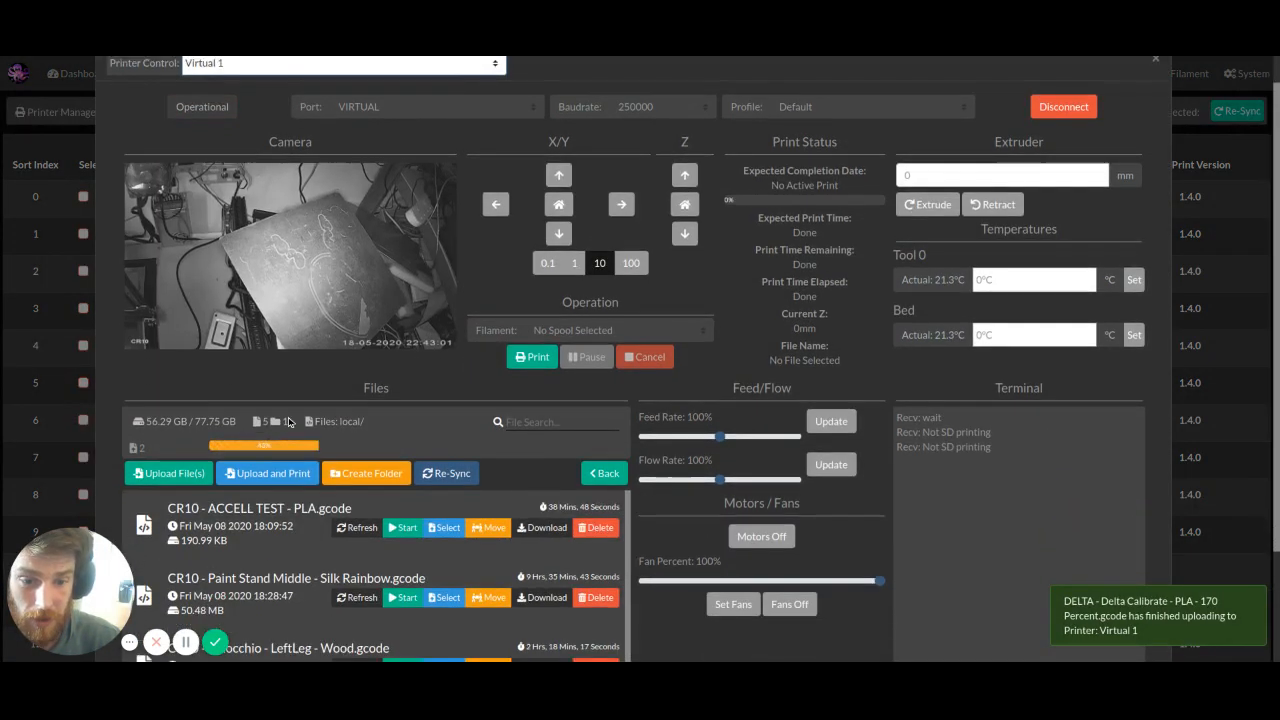
pyautogui.scroll(-1, 109, 354)
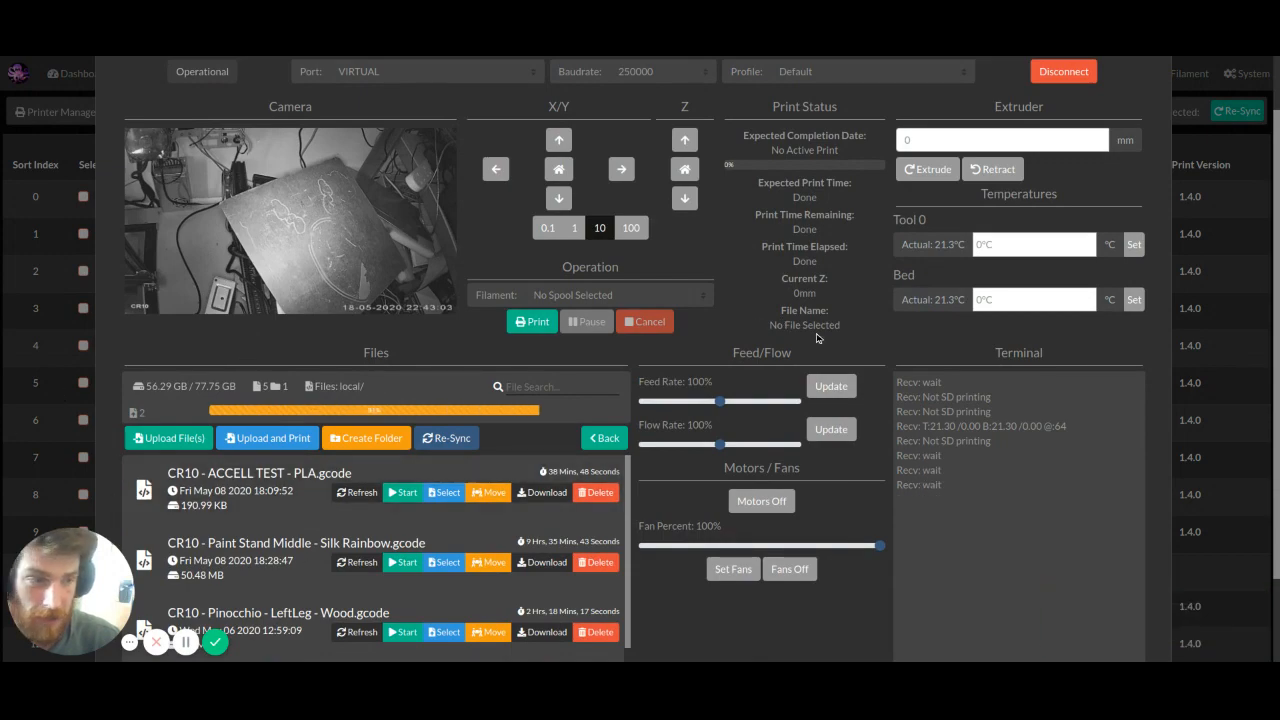
pyautogui.scroll(1, 1099, 124)
pyautogui.scroll(1, 1099, 124)
pyautogui.click(1158, 93)
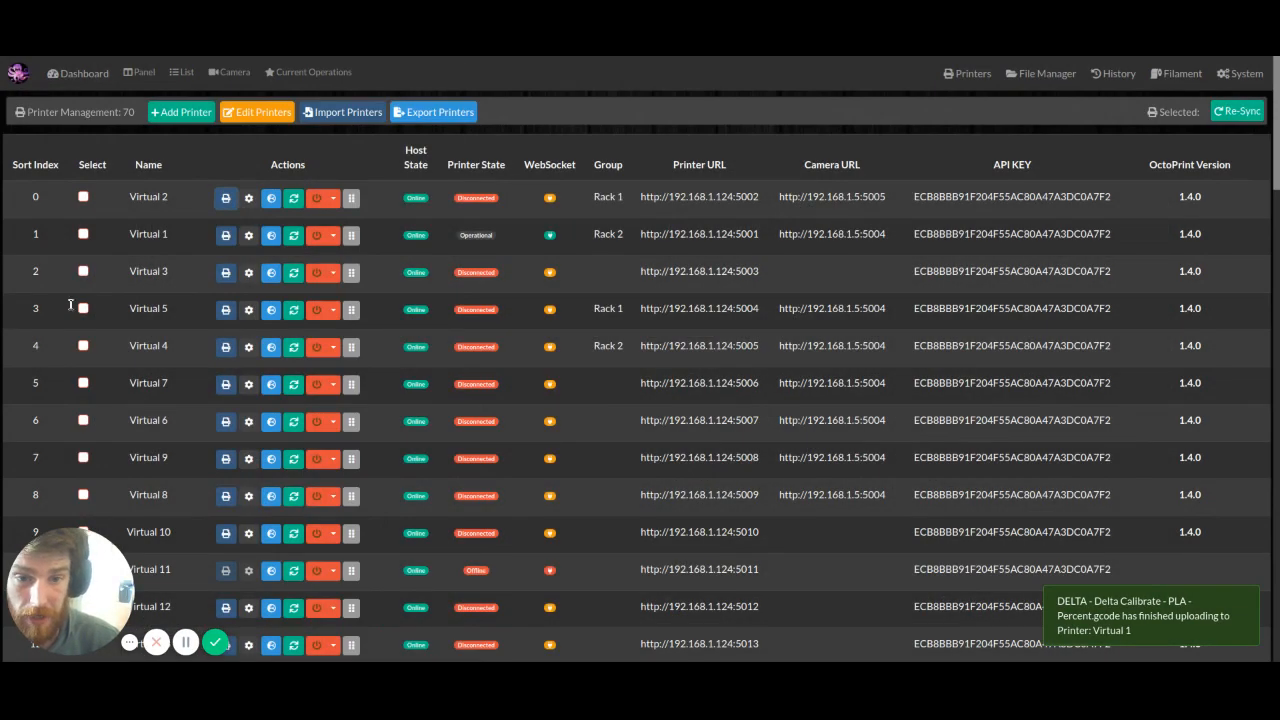
# Check the upload queue and progress in the file sections of Virtual 1 and Virtual 3, and close the printer control.
pyautogui.click(225, 236)
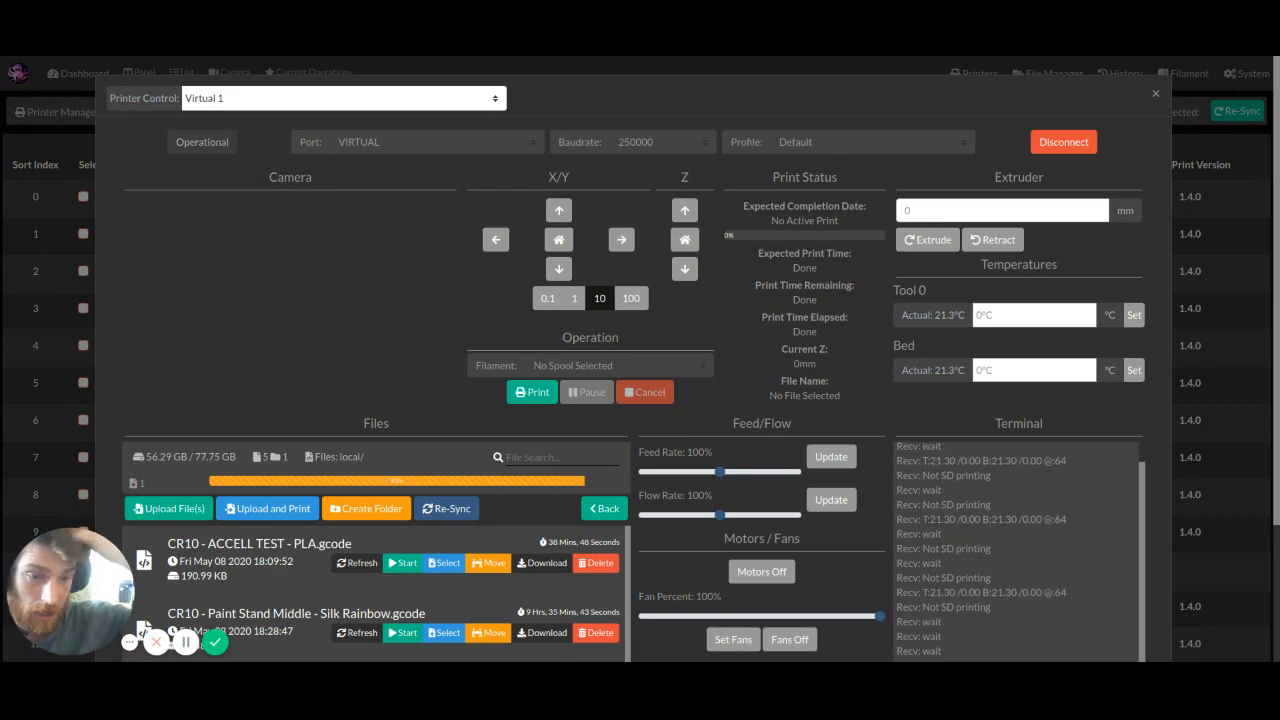
pyautogui.scroll(-3, 225, 247)
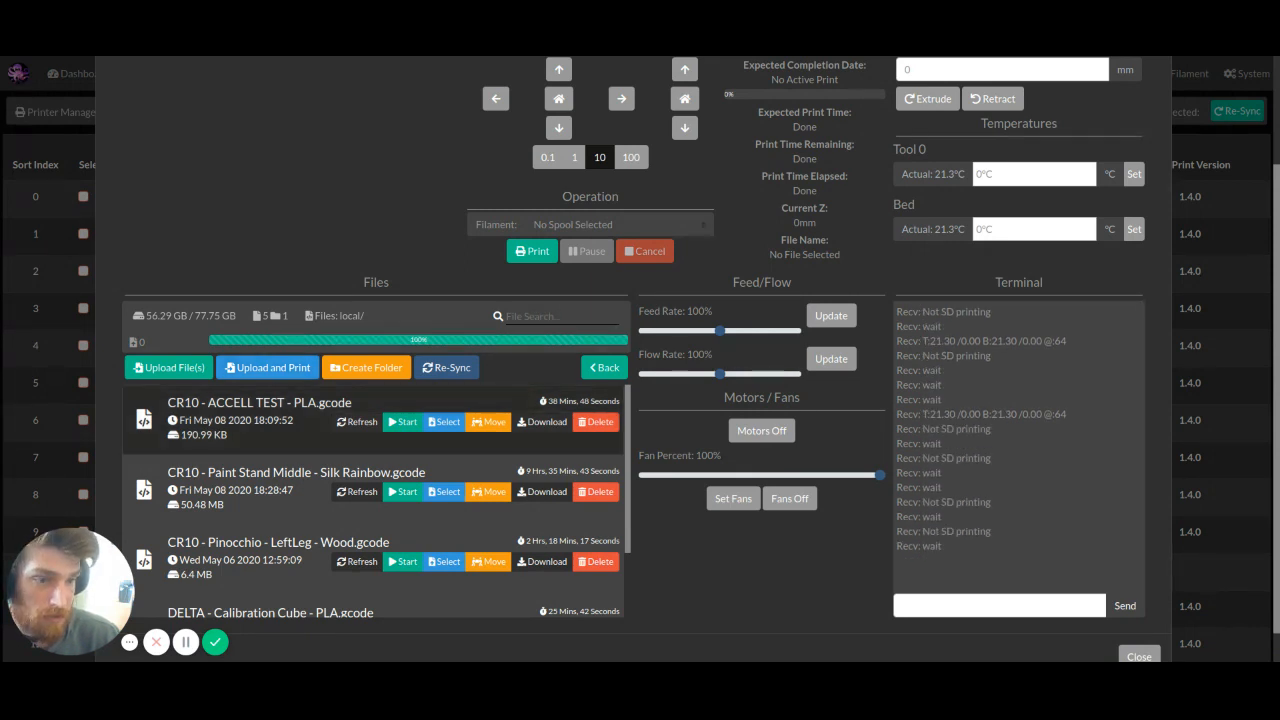
pyautogui.scroll(2, 350, 212)
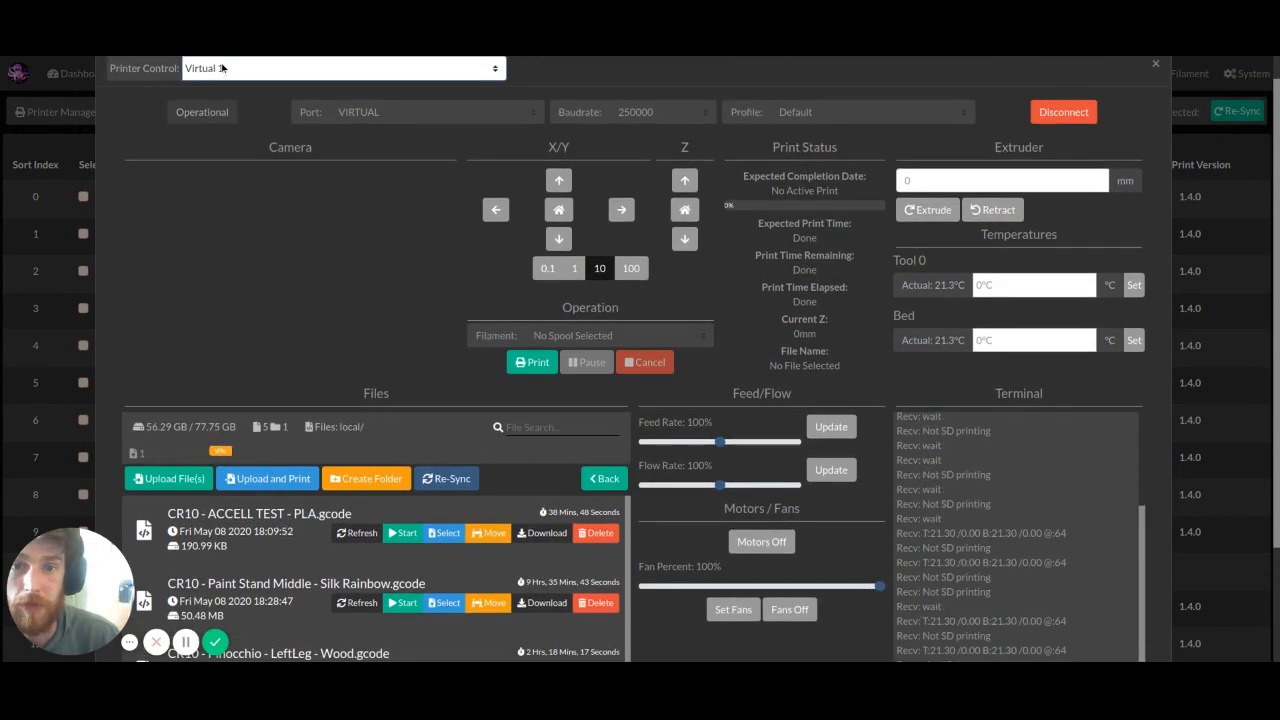
pyautogui.scroll(-2, 294, 380)
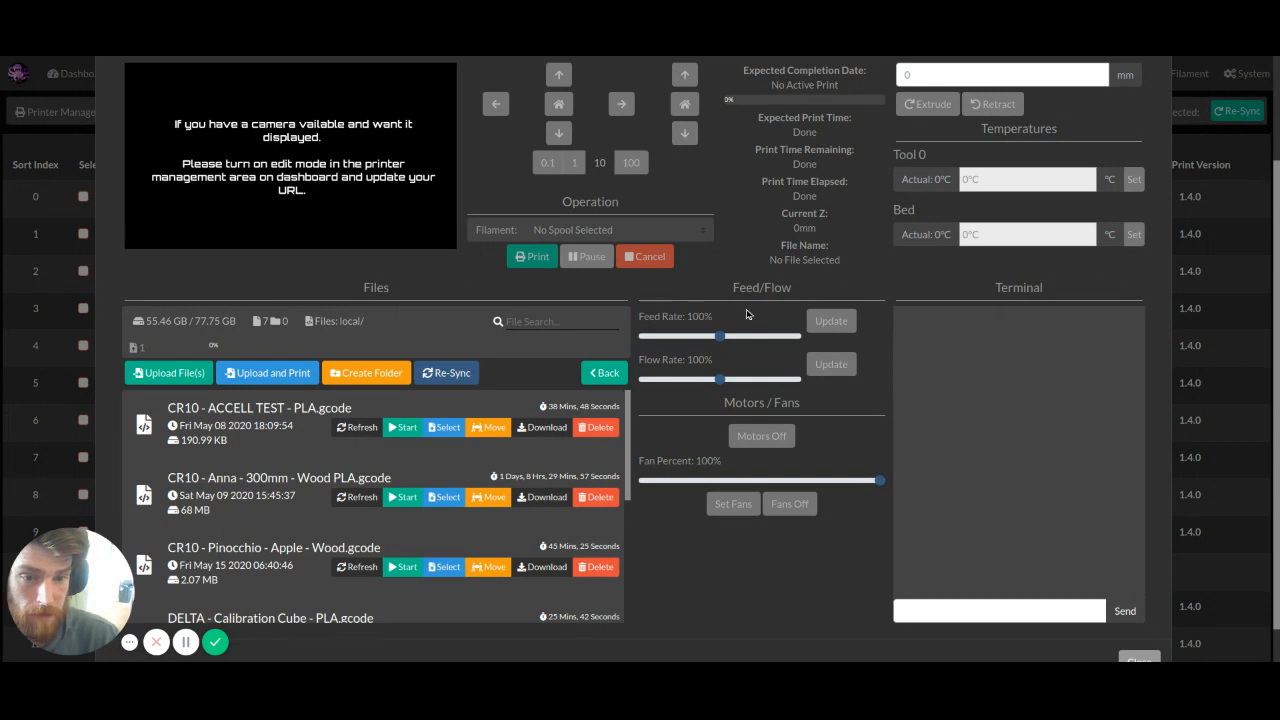
pyautogui.scroll(1, 746, 312)
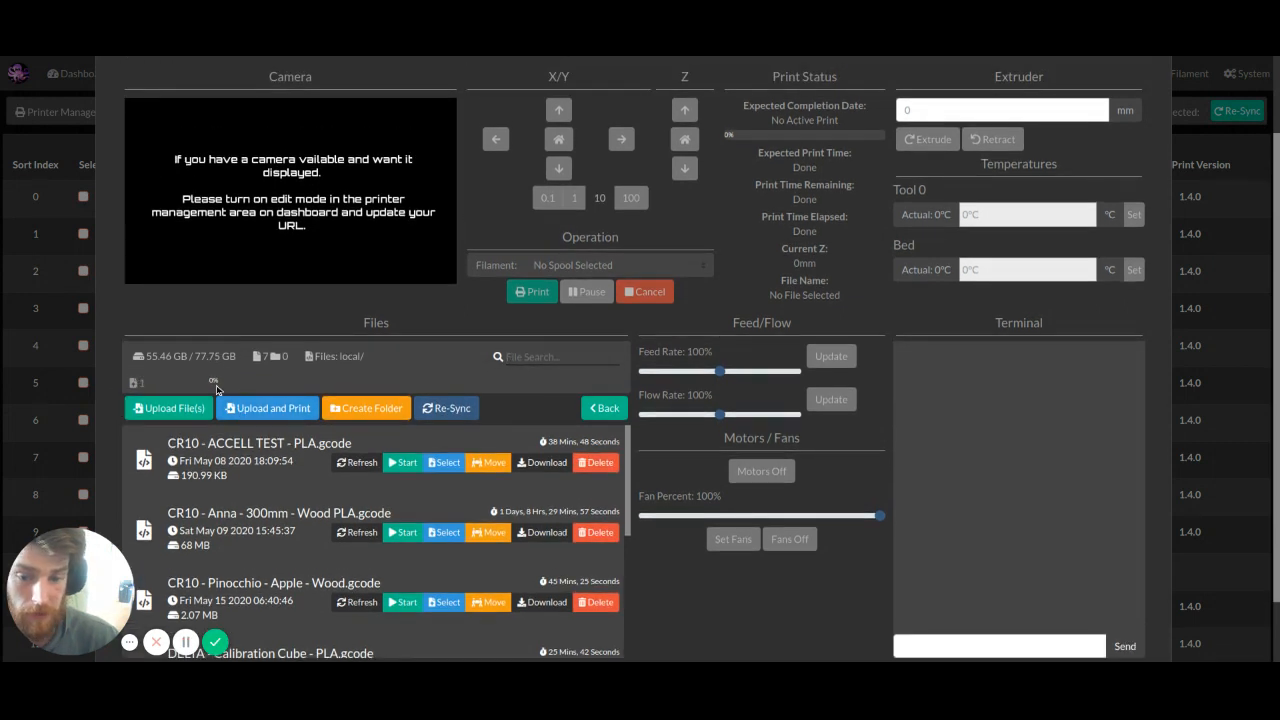
pyautogui.scroll(3, 237, 392)
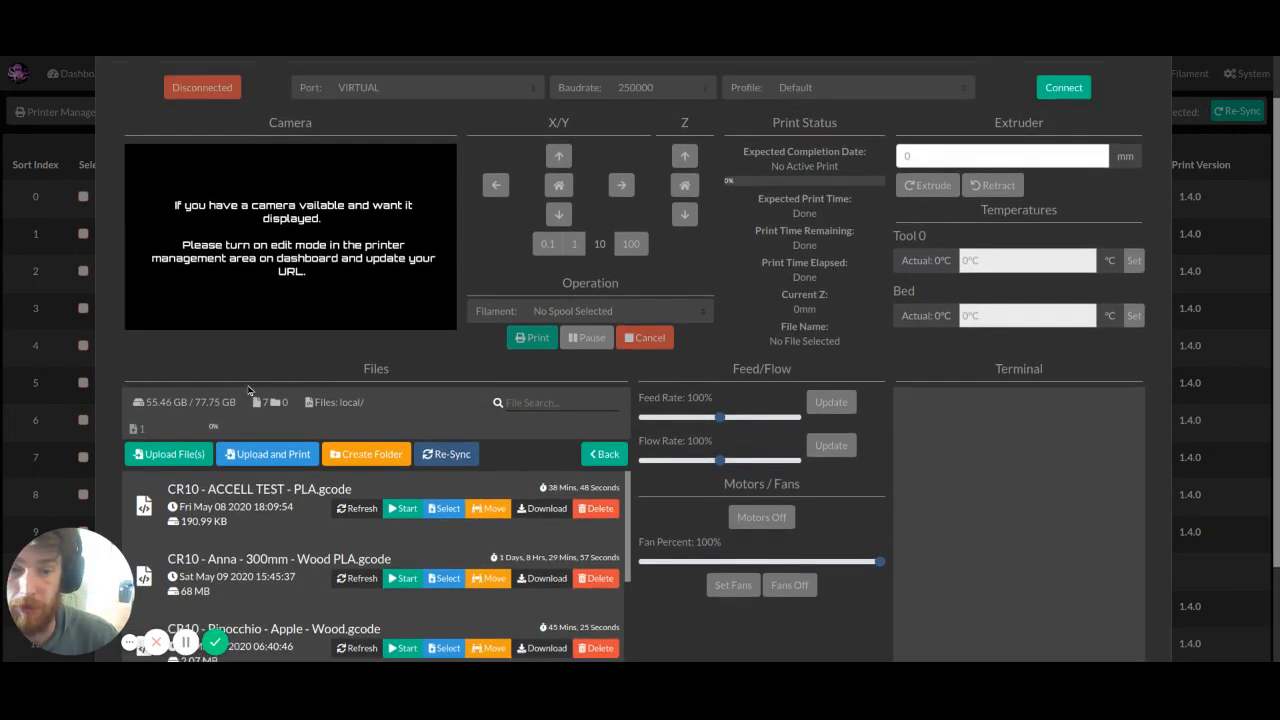
pyautogui.click(1157, 95)
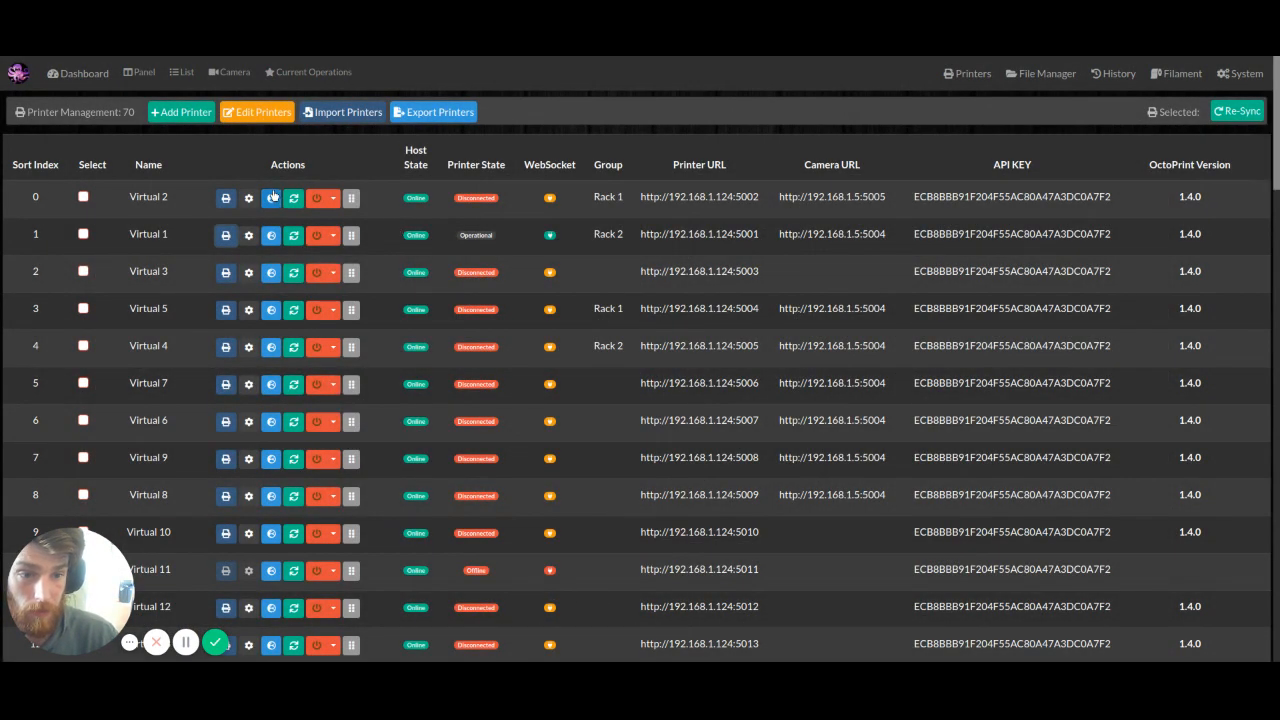
# Connect Virtual 3, Virtual 4 and Virtual 7 using port VIRTUAL, baudrate 250000 and the Default profile, closing each printer control.
pyautogui.click(226, 273)
pyautogui.click(1055, 142)
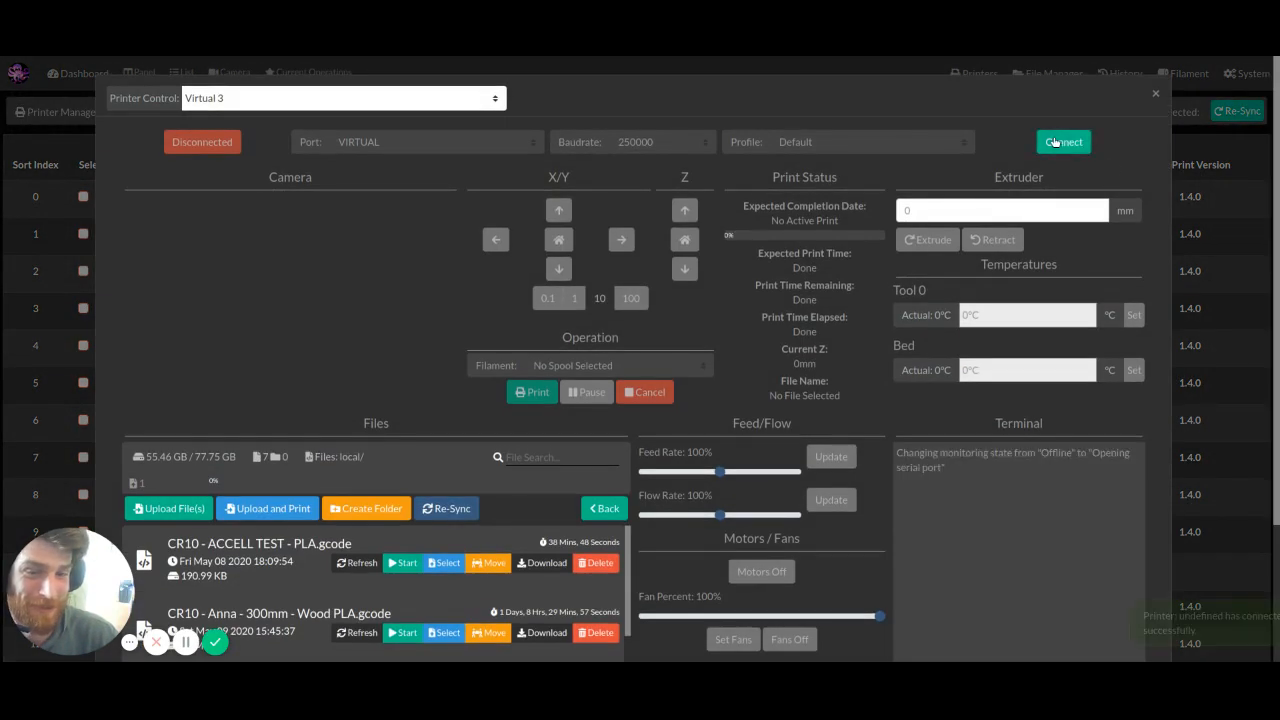
pyautogui.click(1157, 93)
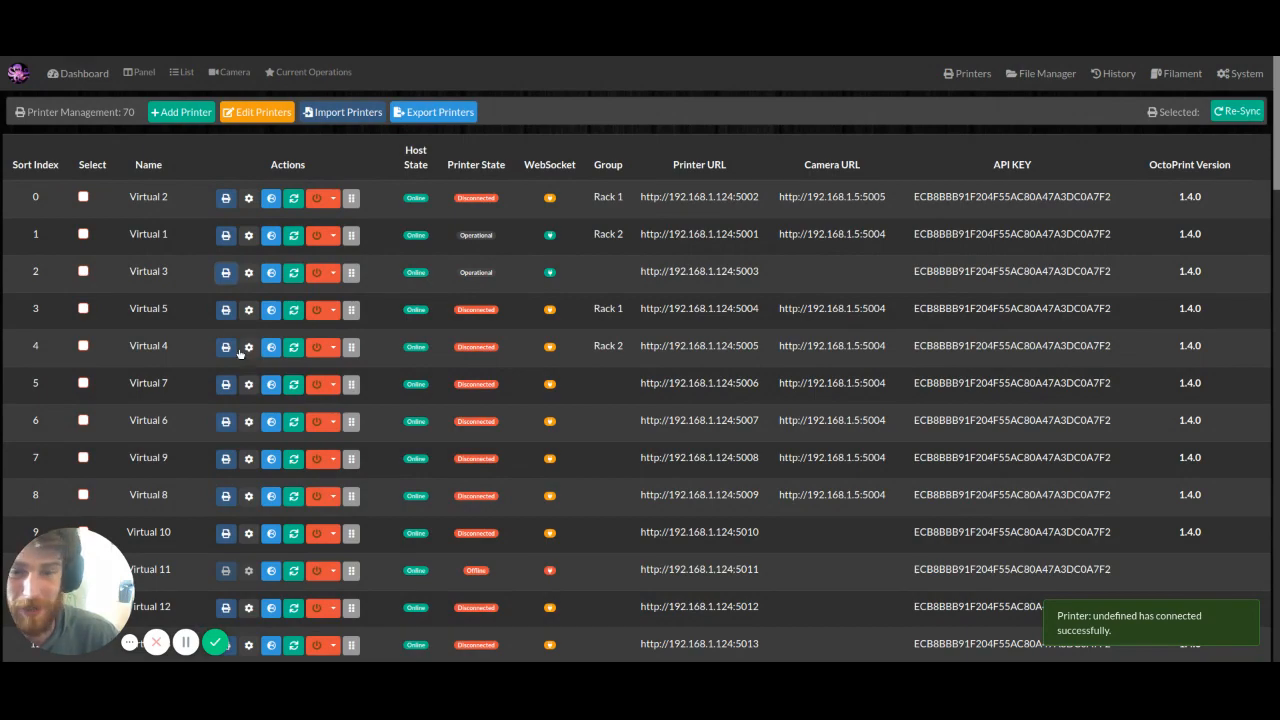
pyautogui.click(226, 347)
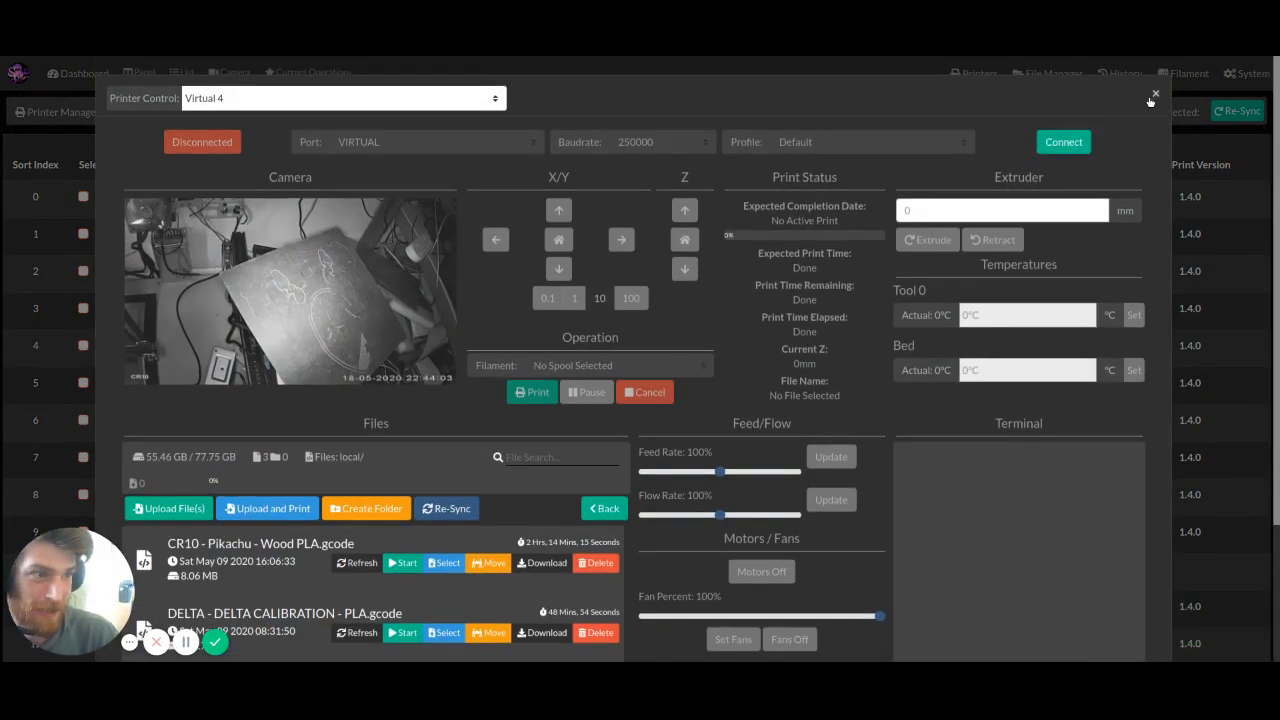
pyautogui.click(1155, 94)
pyautogui.click(226, 382)
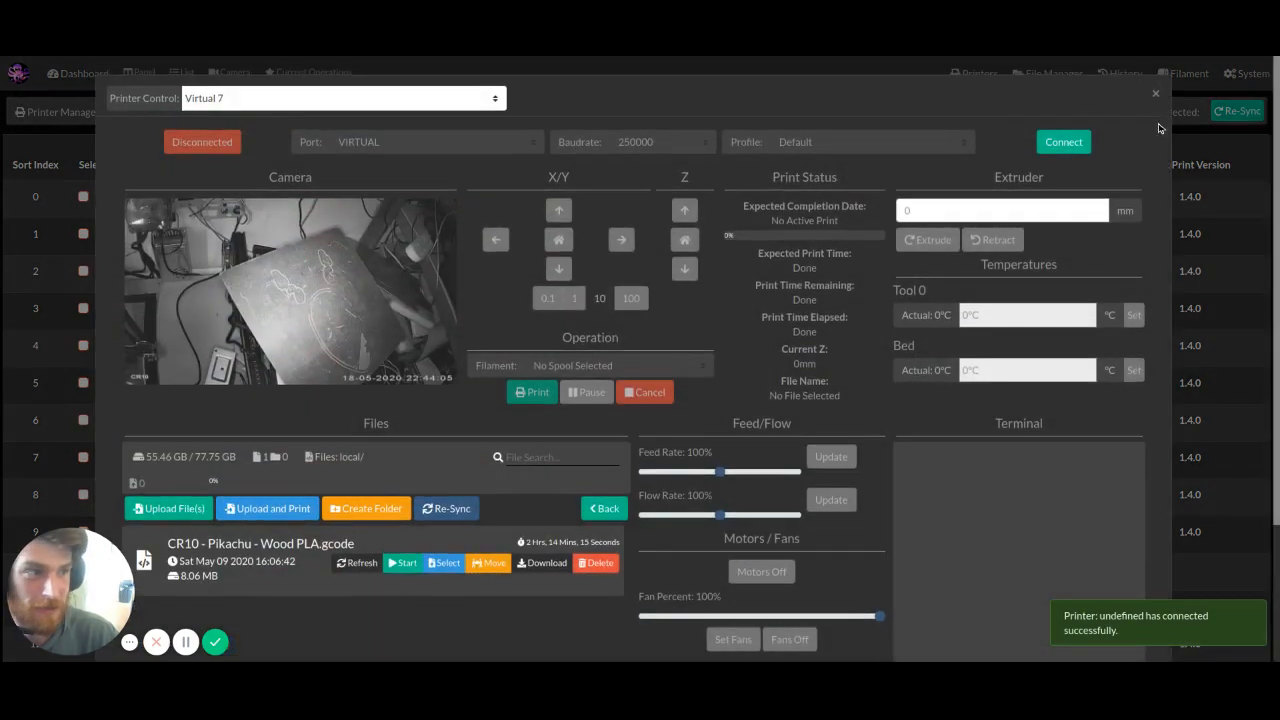
pyautogui.click(1155, 94)
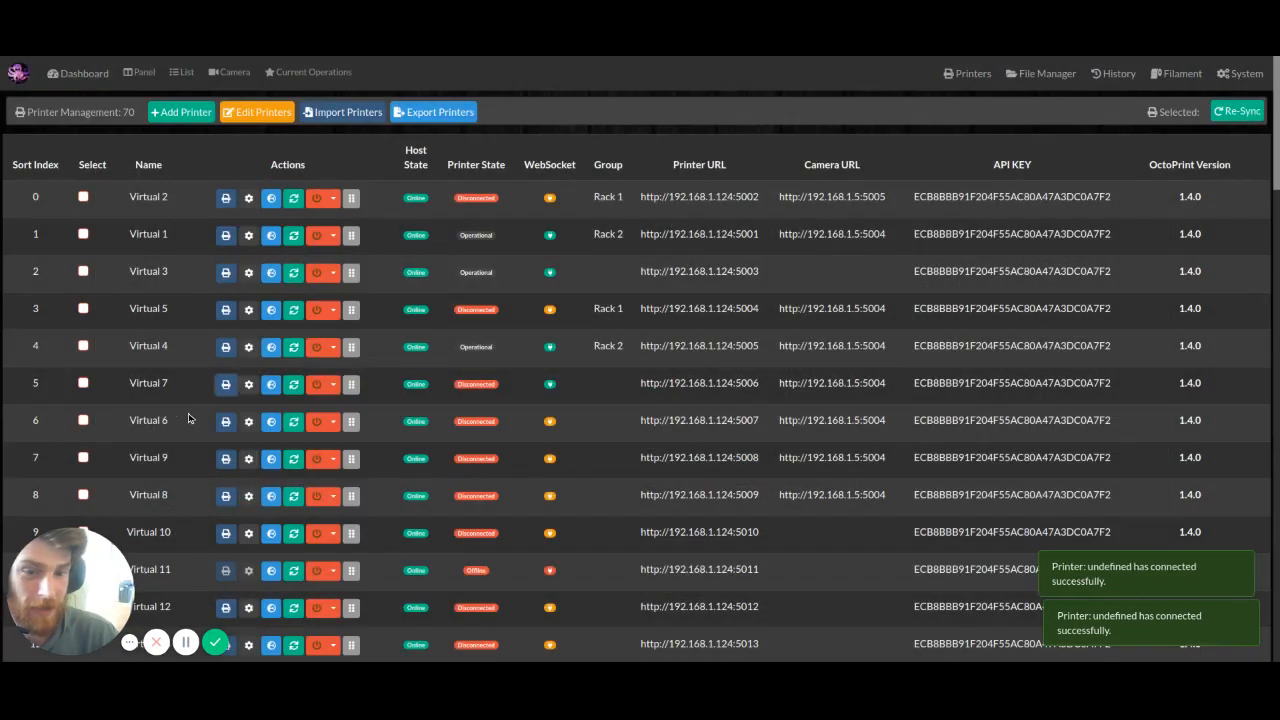
# Connect Virtual 6 and Virtual 9 using port VIRTUAL, baudrate 250000 and the Default profile, closing each printer control.
pyautogui.click(226, 421)
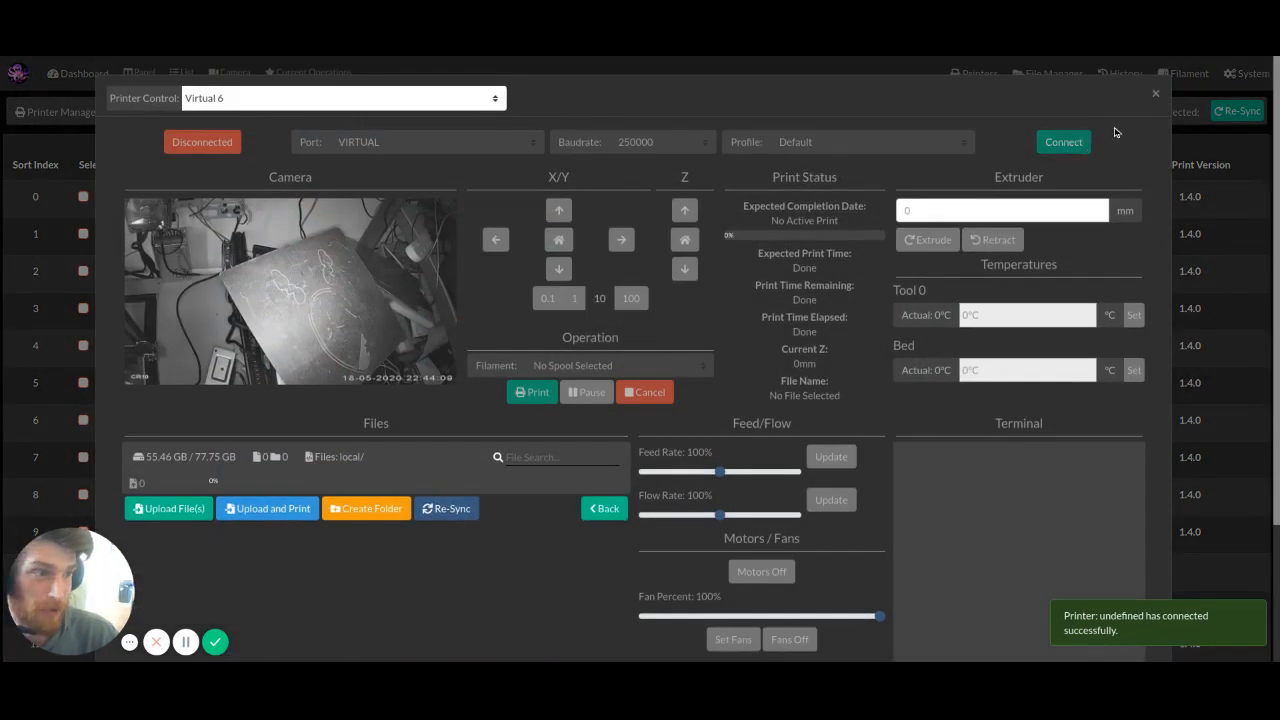
pyautogui.click(1066, 142)
pyautogui.click(1156, 94)
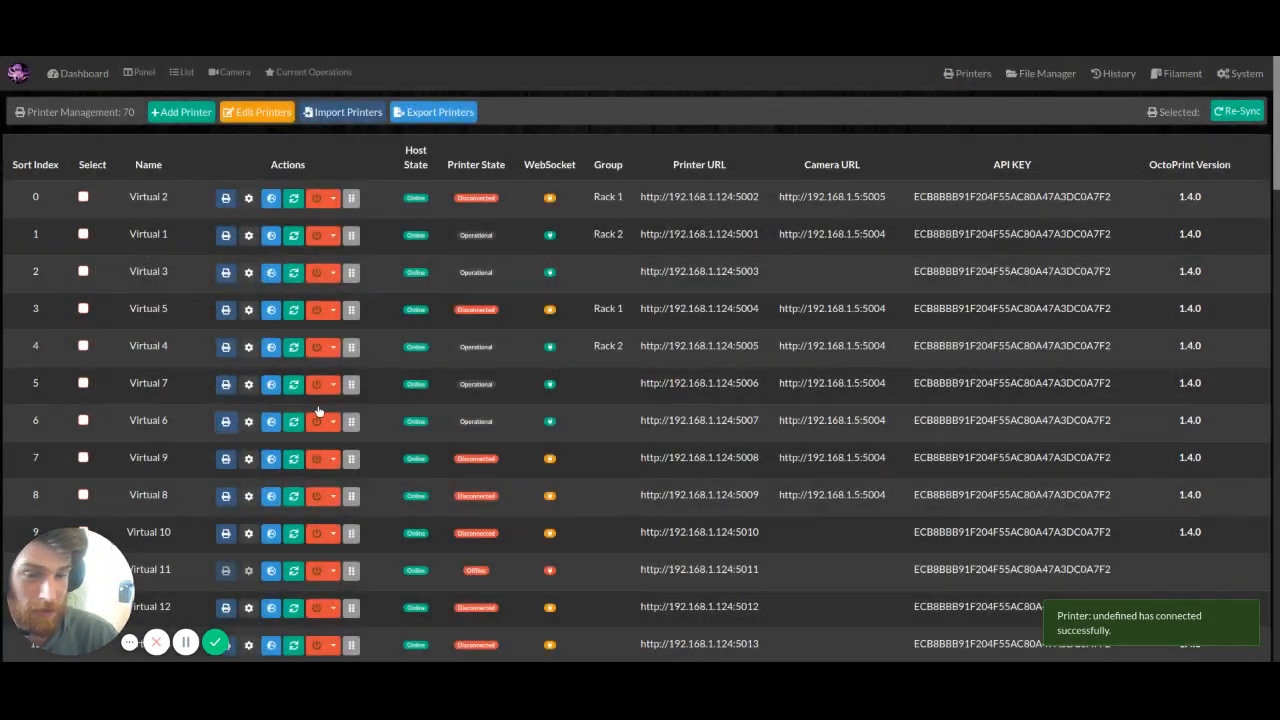
pyautogui.click(226, 460)
pyautogui.click(1063, 142)
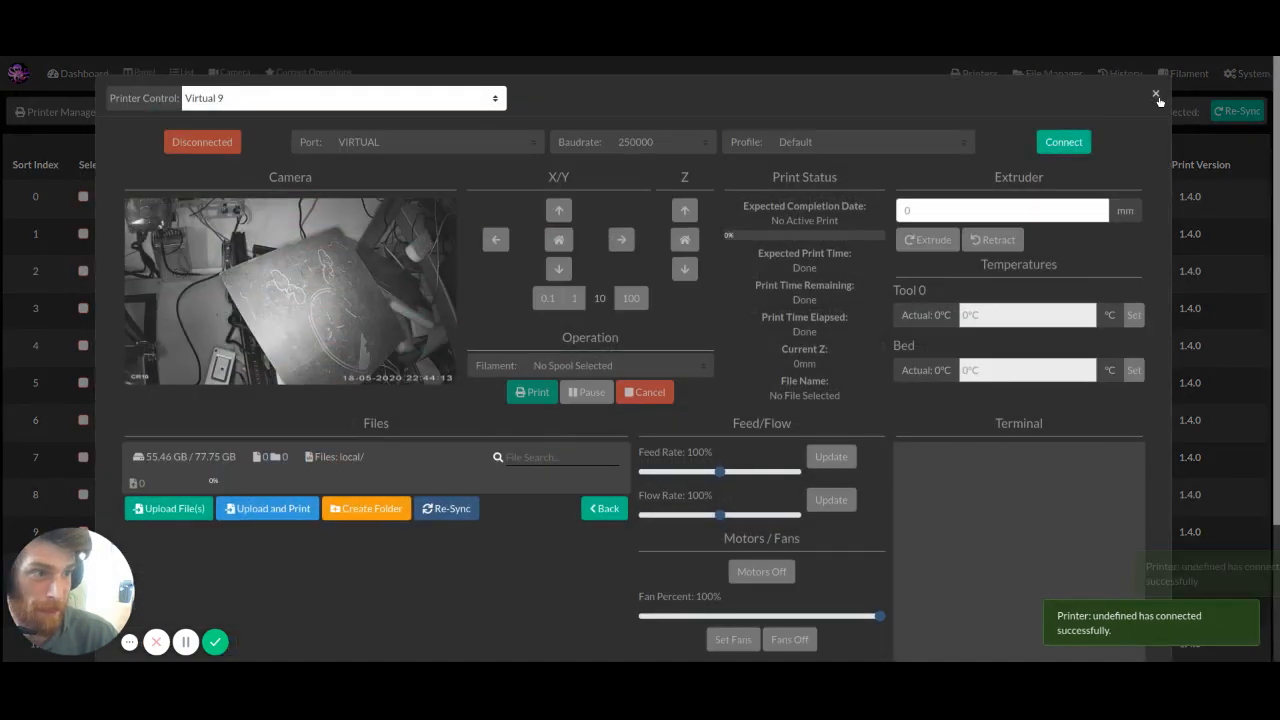
pyautogui.click(1156, 94)
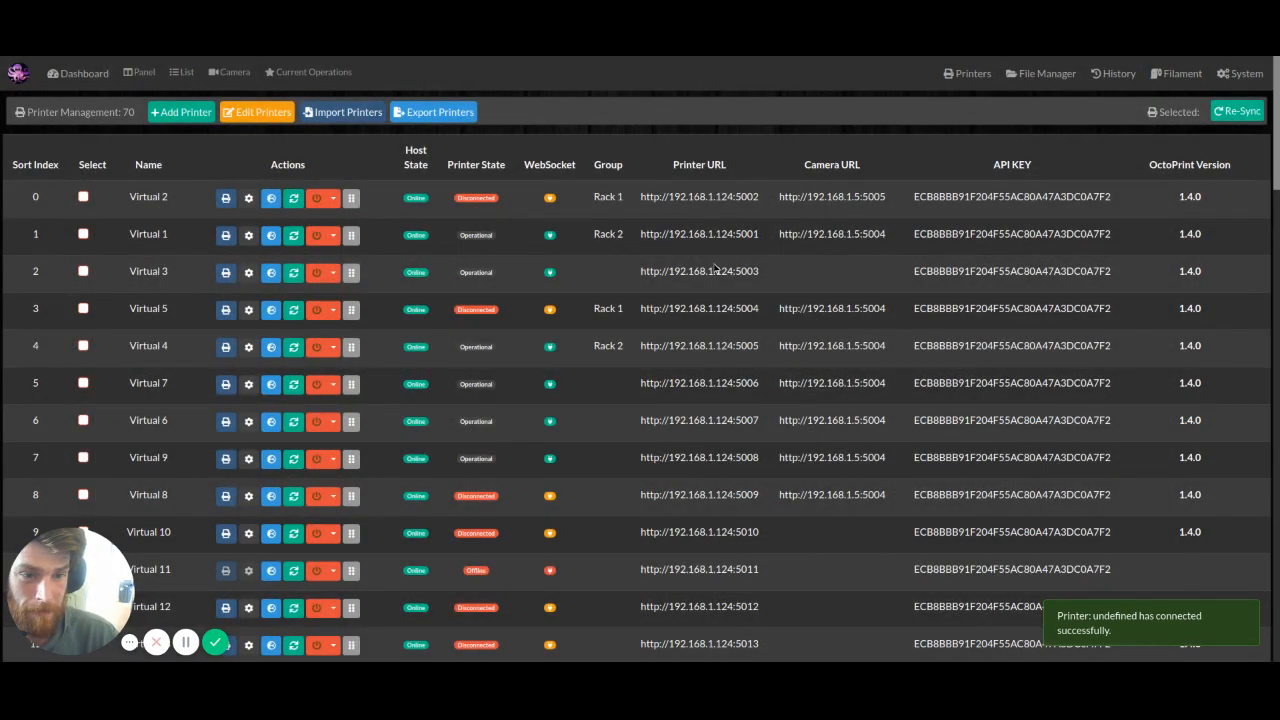
# Check the upload progress and print status in the printer controls of Virtual 1 and Virtual 3, closing each one.
pyautogui.click(228, 236)
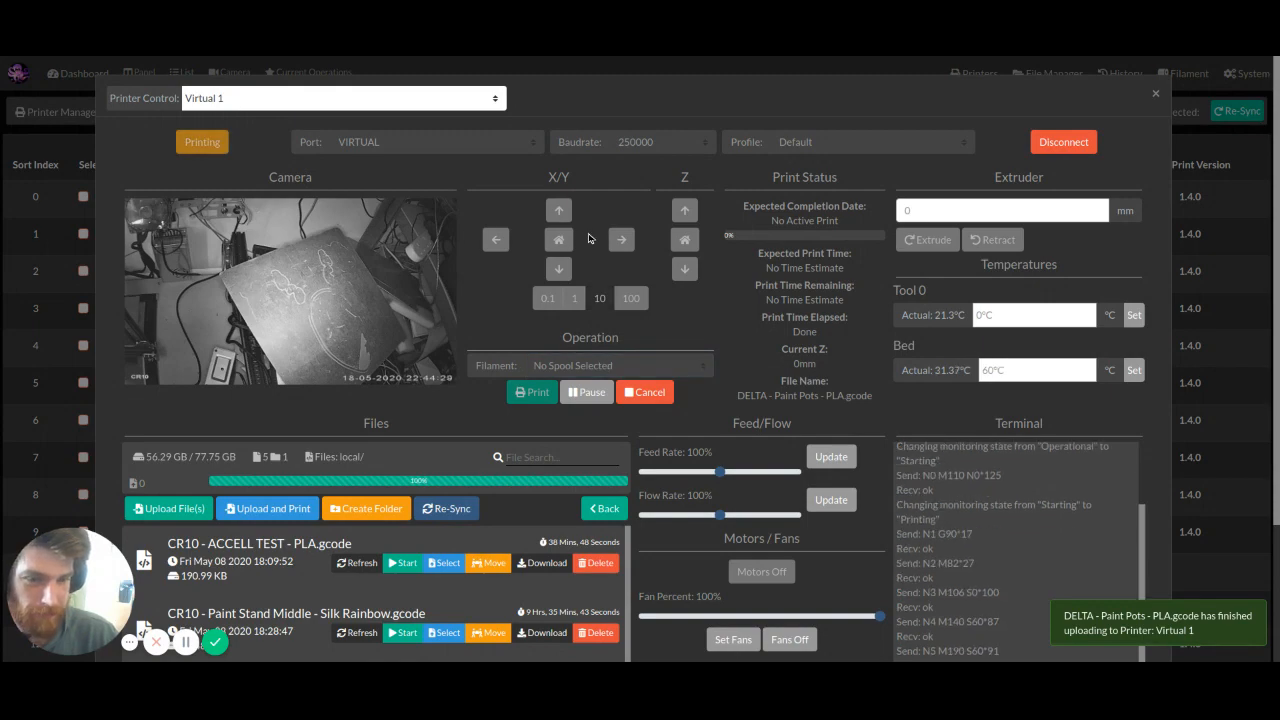
pyautogui.click(1155, 96)
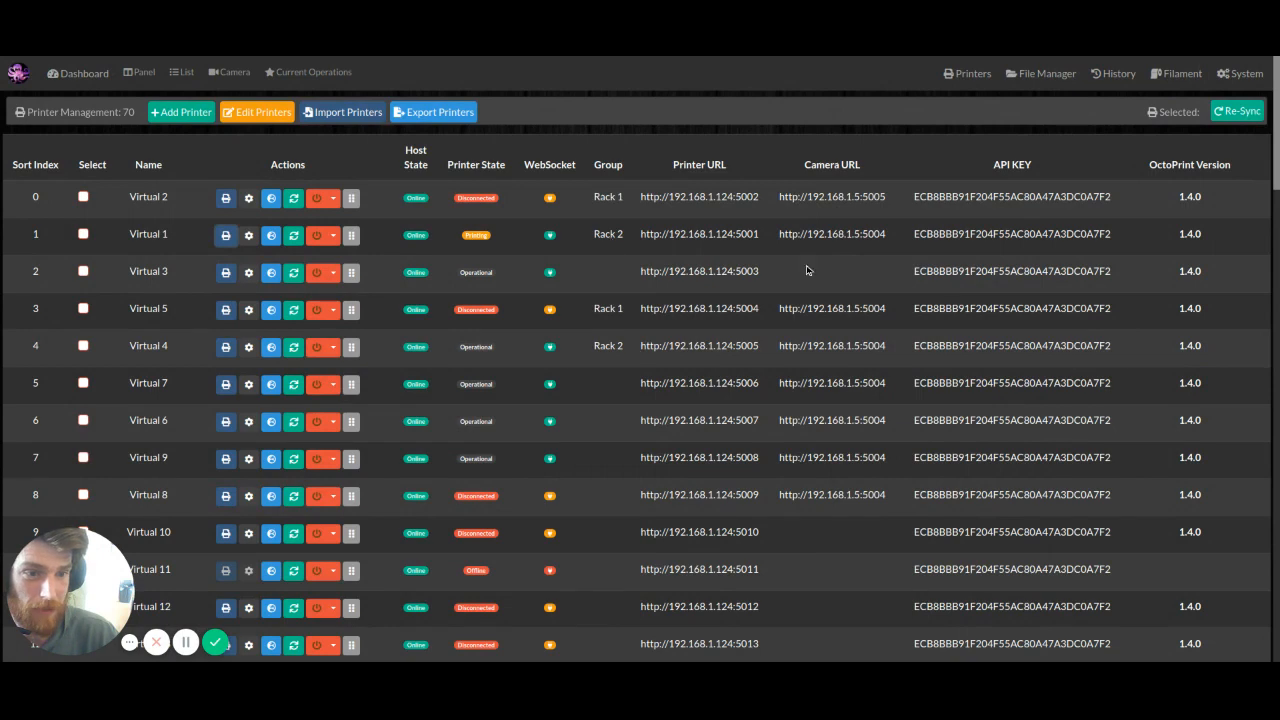
pyautogui.click(226, 273)
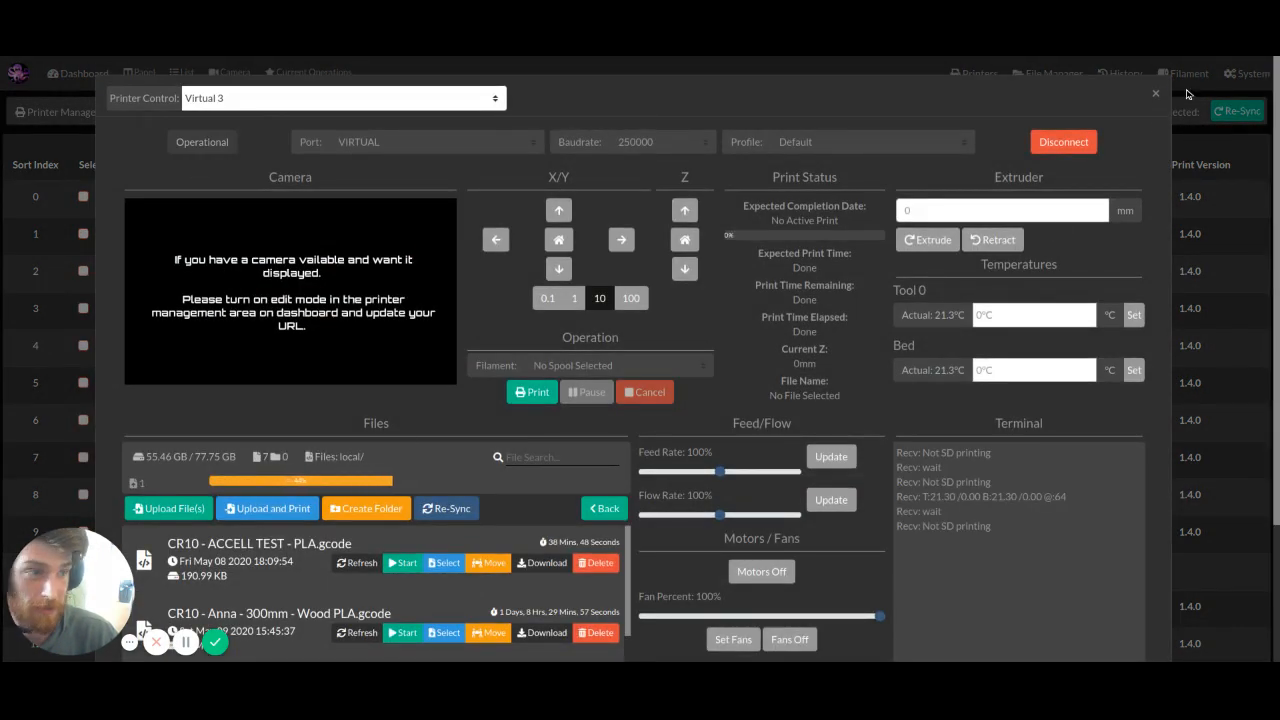
pyautogui.click(1154, 95)
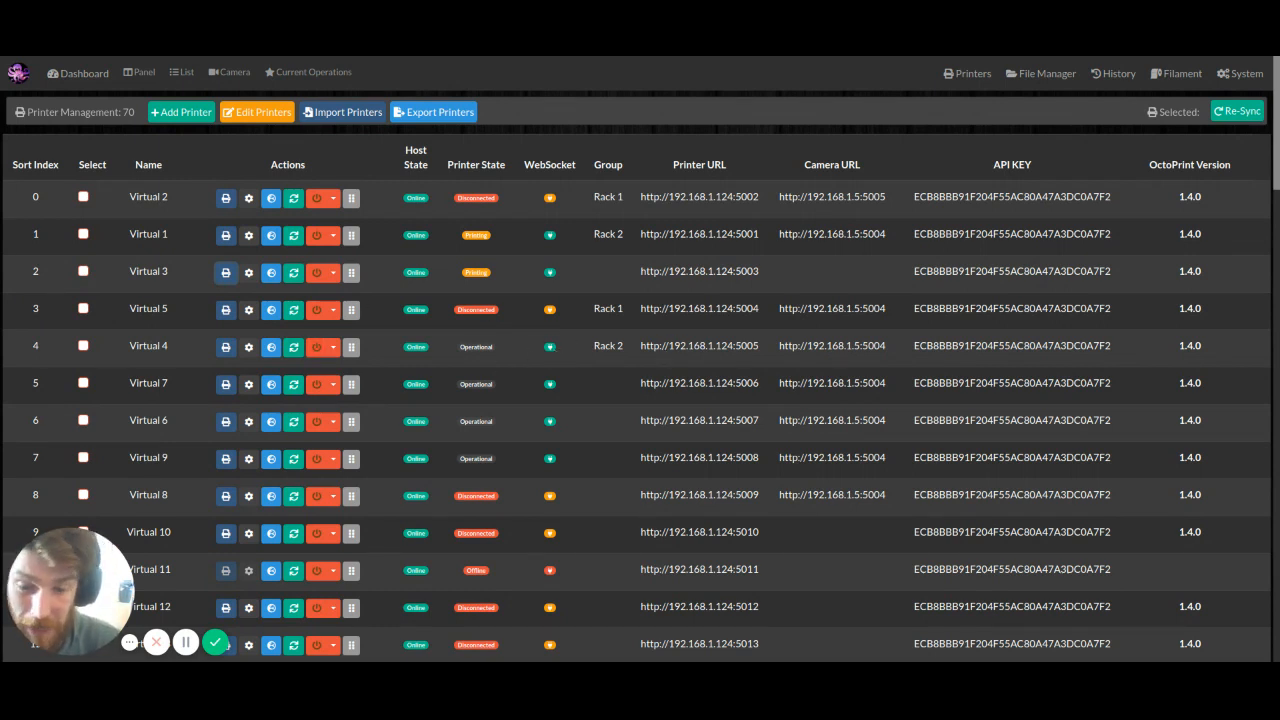
# Look through the whole printer management list, examining the host, printer and WebSocket states.
pyautogui.scroll(-7, 575, 586)
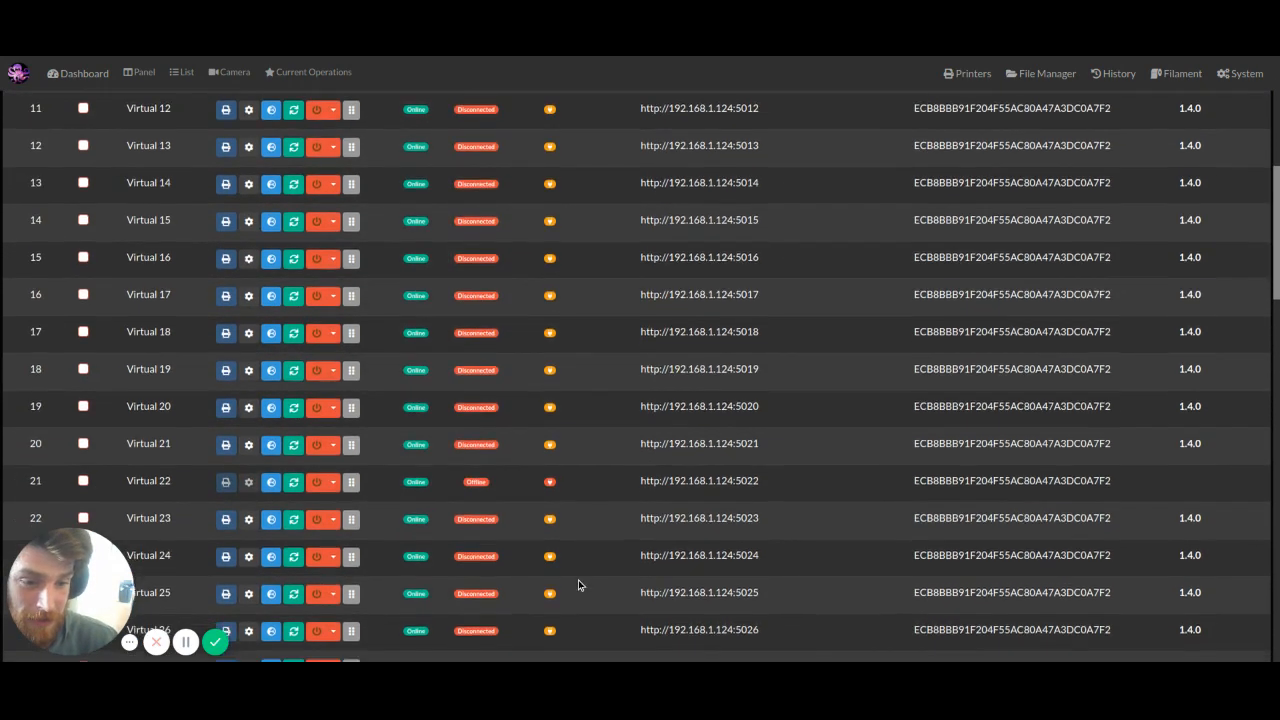
pyautogui.scroll(1, 478, 325)
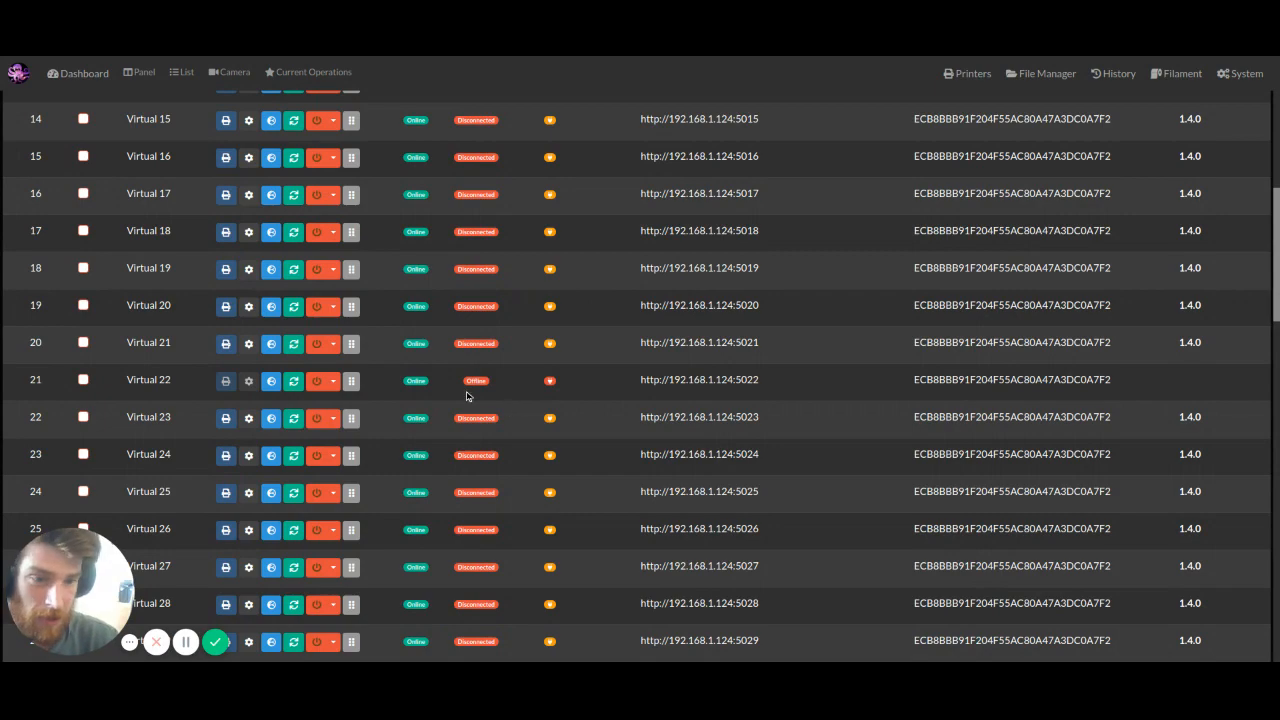
pyautogui.scroll(-15, 472, 382)
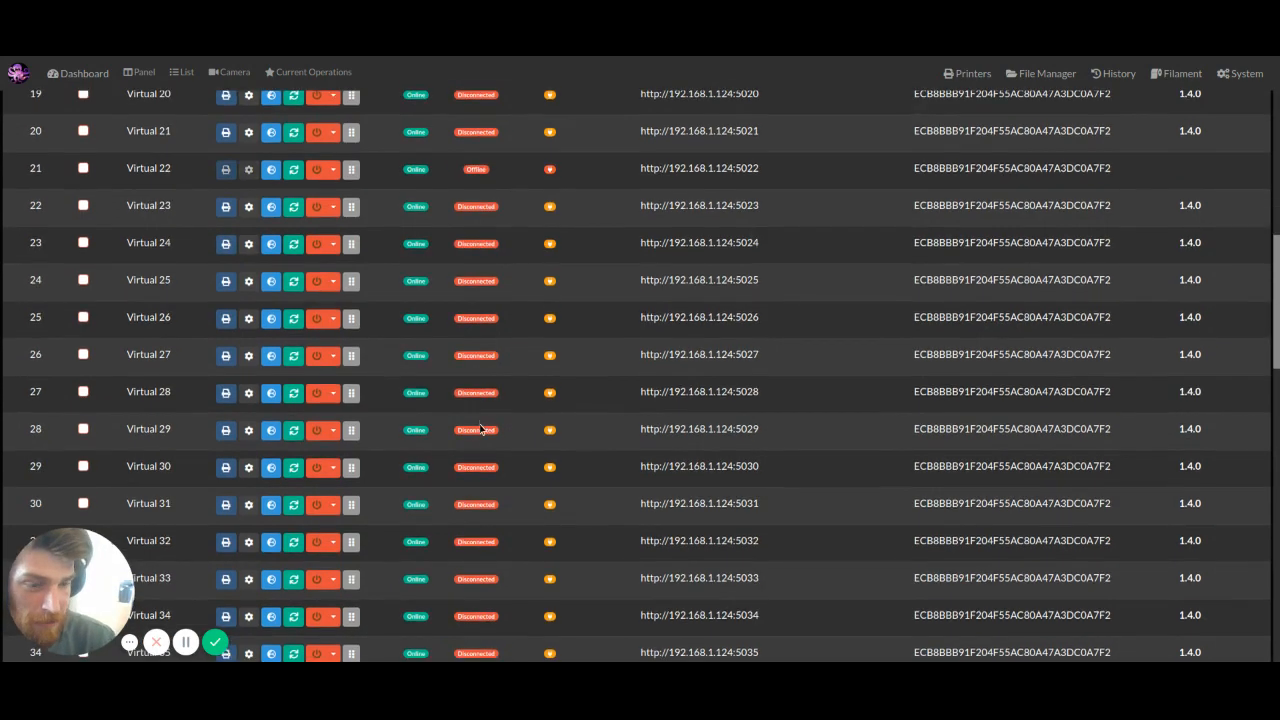
pyautogui.scroll(-2, 462, 479)
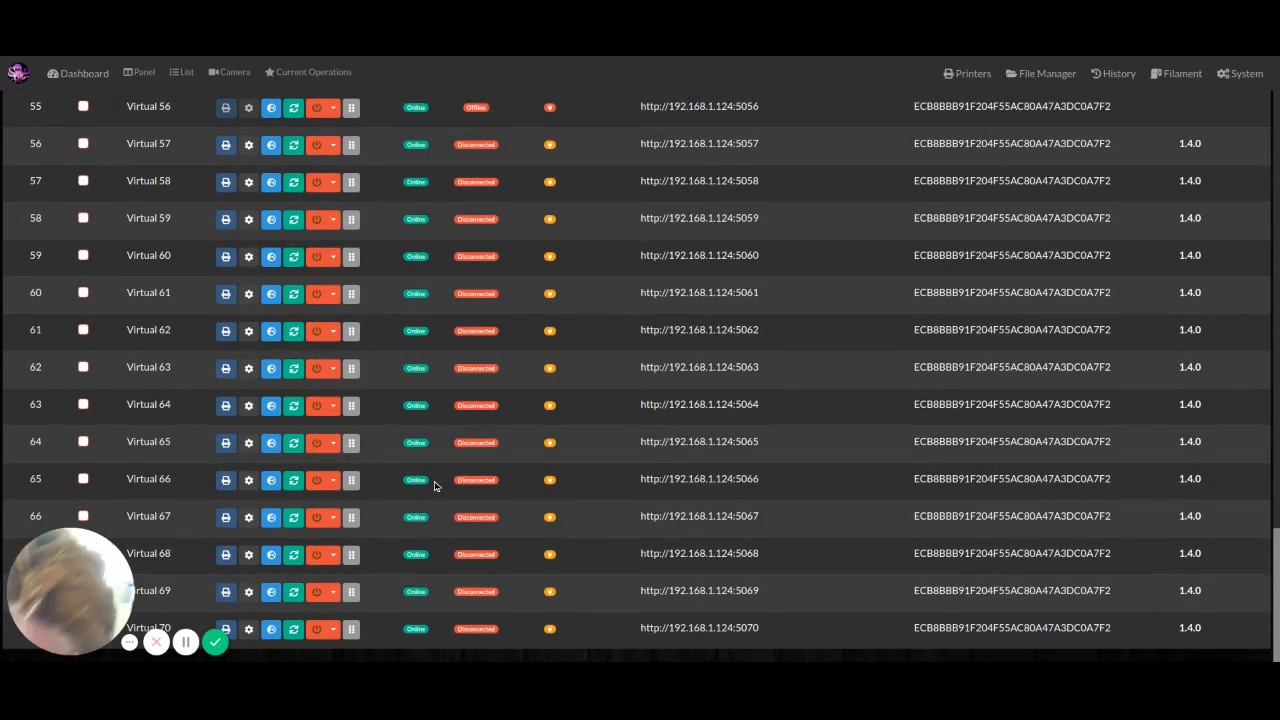
pyautogui.scroll(4, 440, 480)
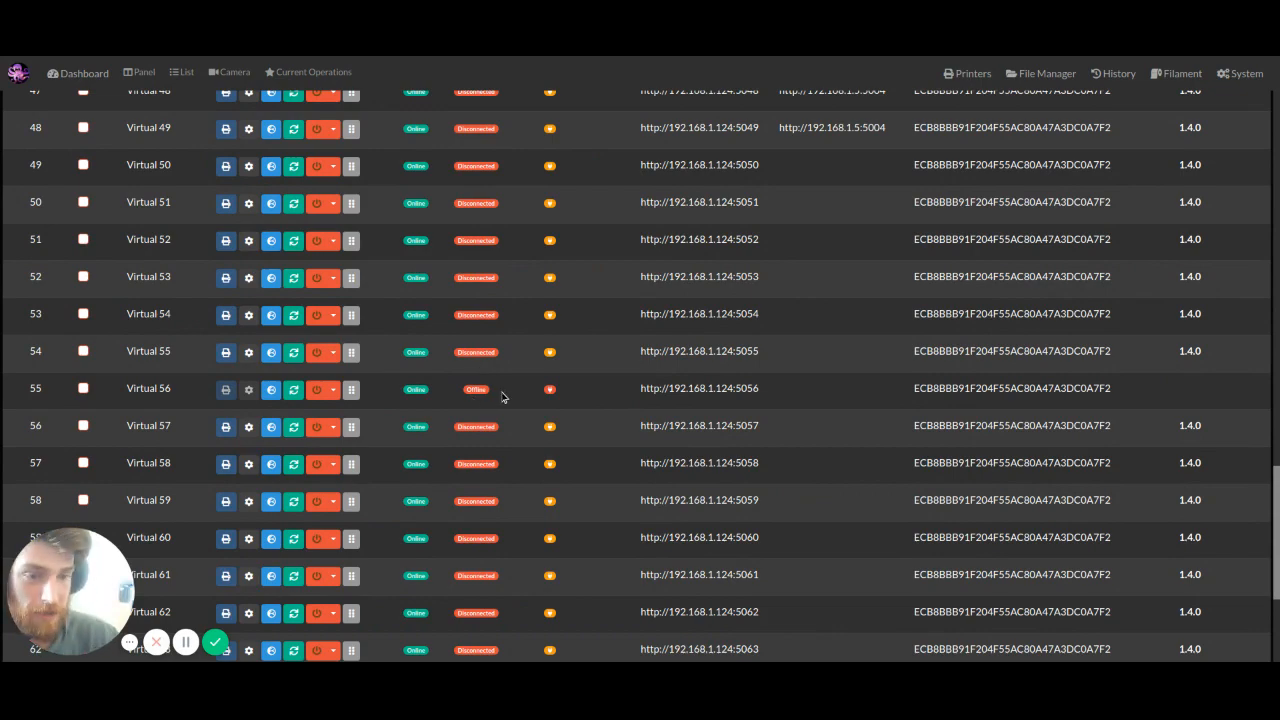
pyautogui.scroll(12, 477, 389)
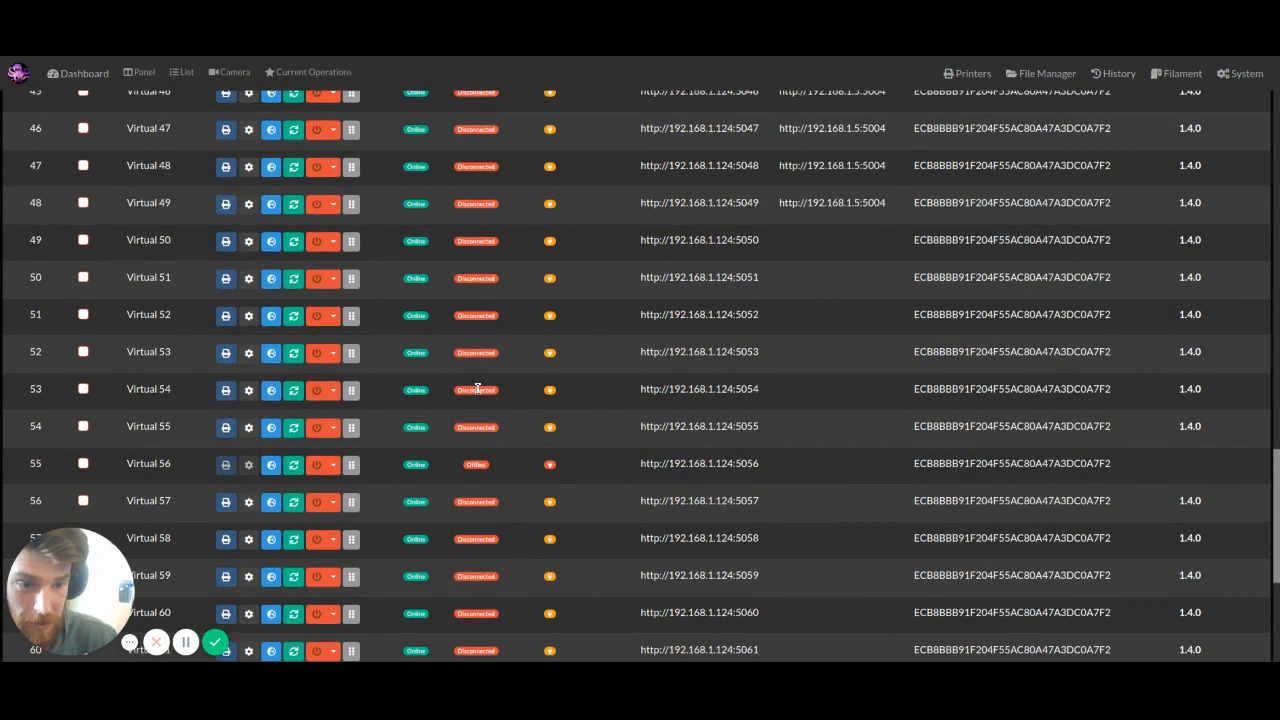
pyautogui.scroll(9, 484, 386)
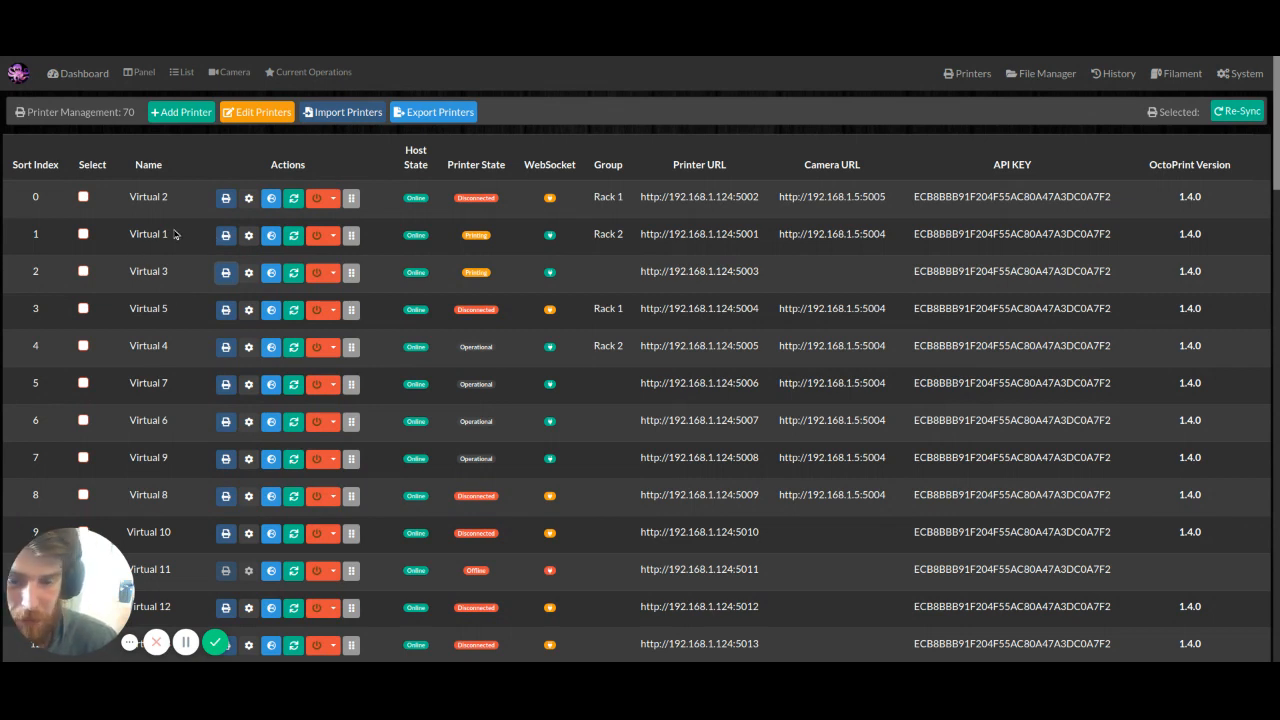
# Open the panel view and, in the client settings, enable Current Operations and Hide Disconnected for it.
pyautogui.click(136, 72)
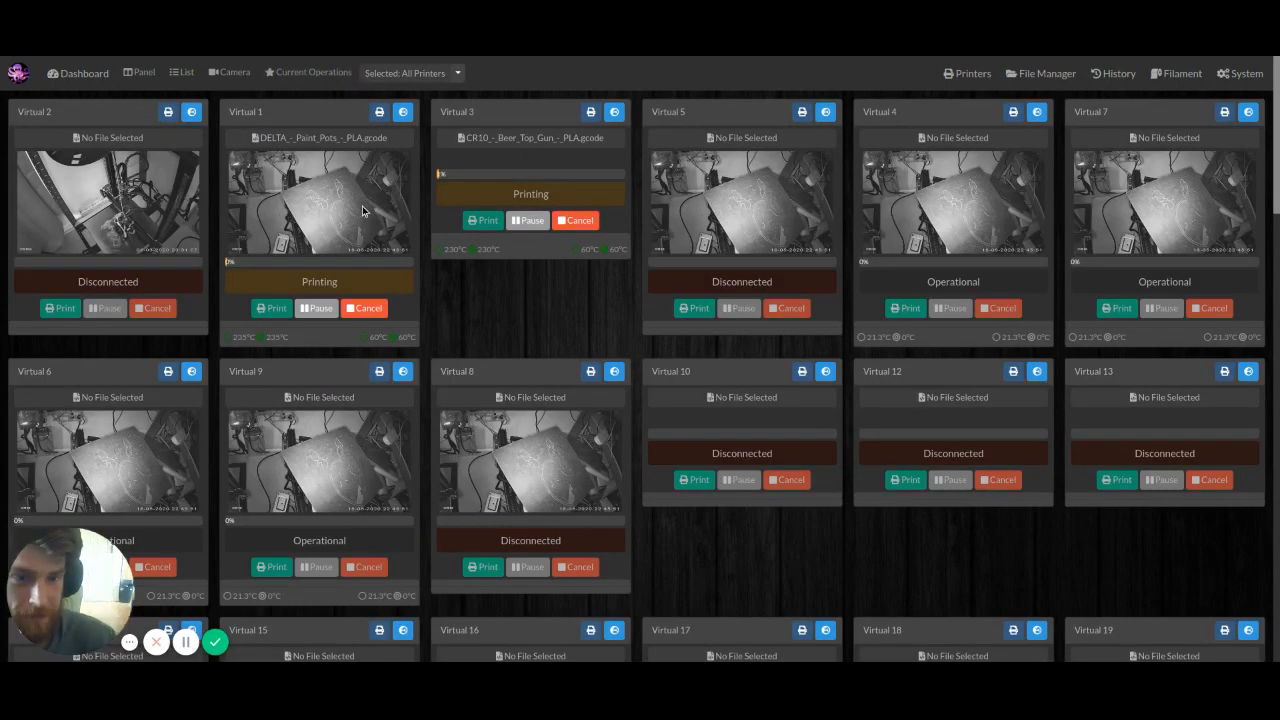
pyautogui.click(1240, 73)
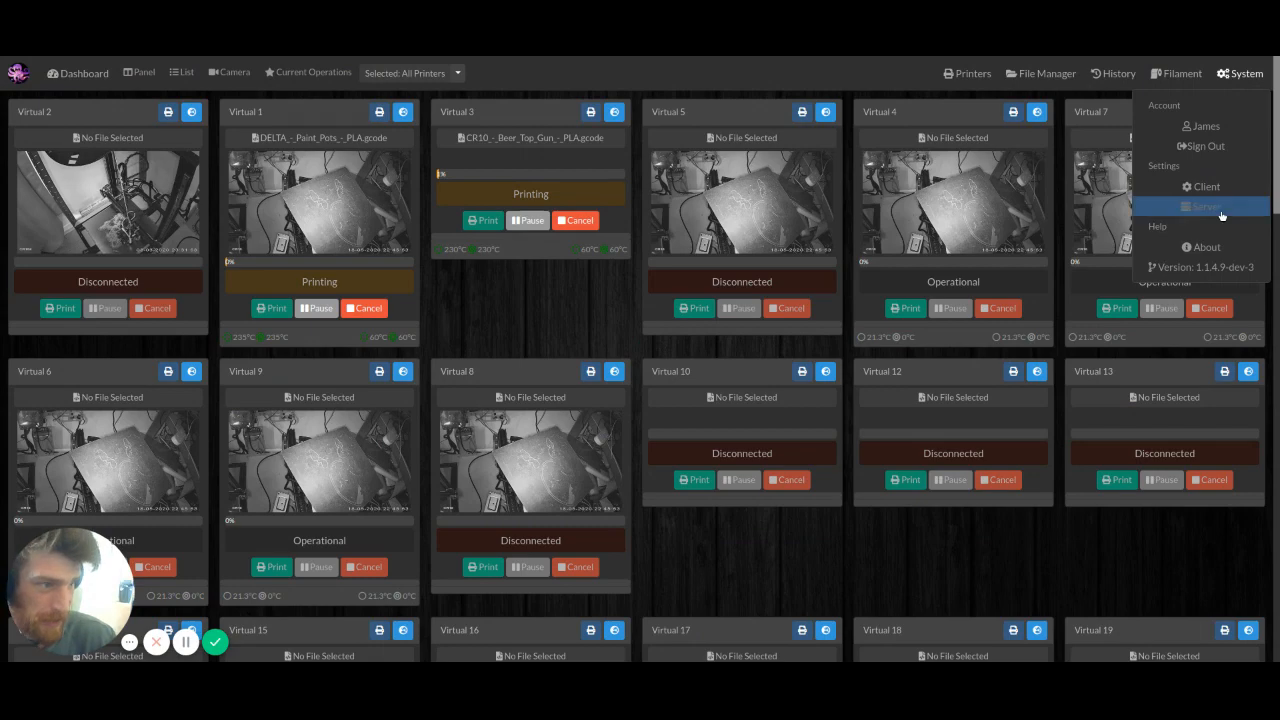
pyautogui.click(1210, 187)
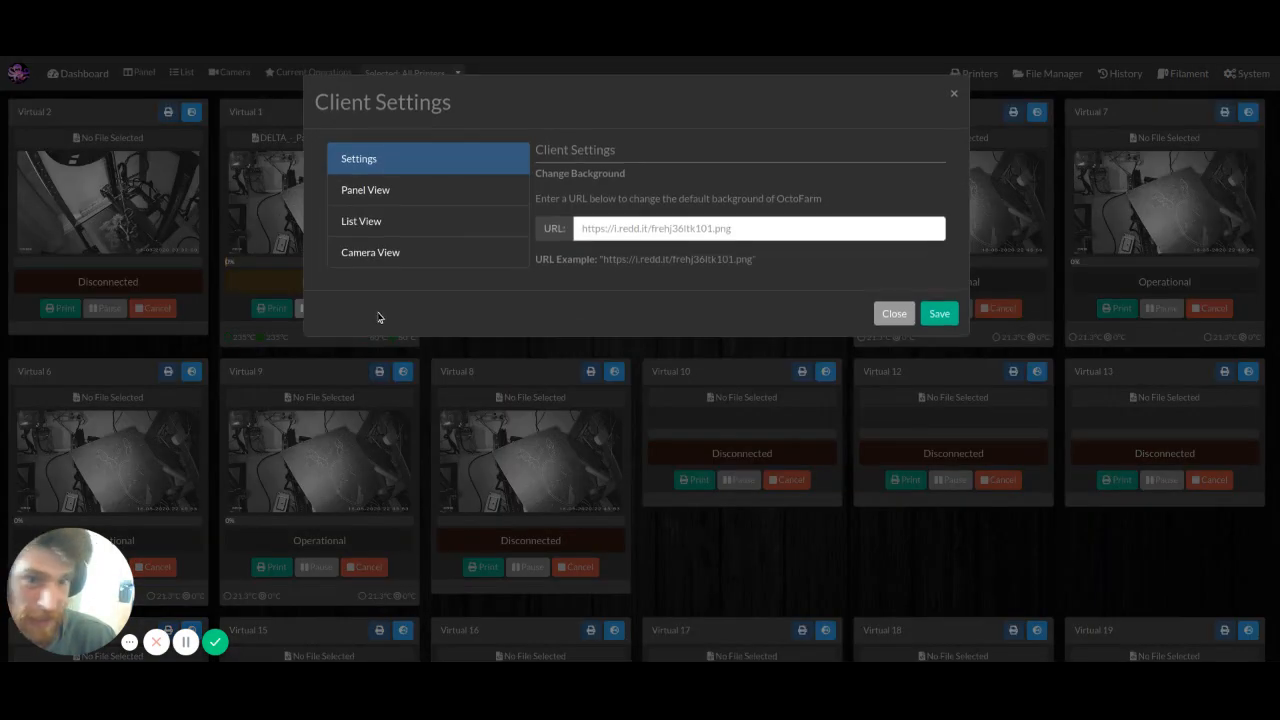
pyautogui.click(443, 185)
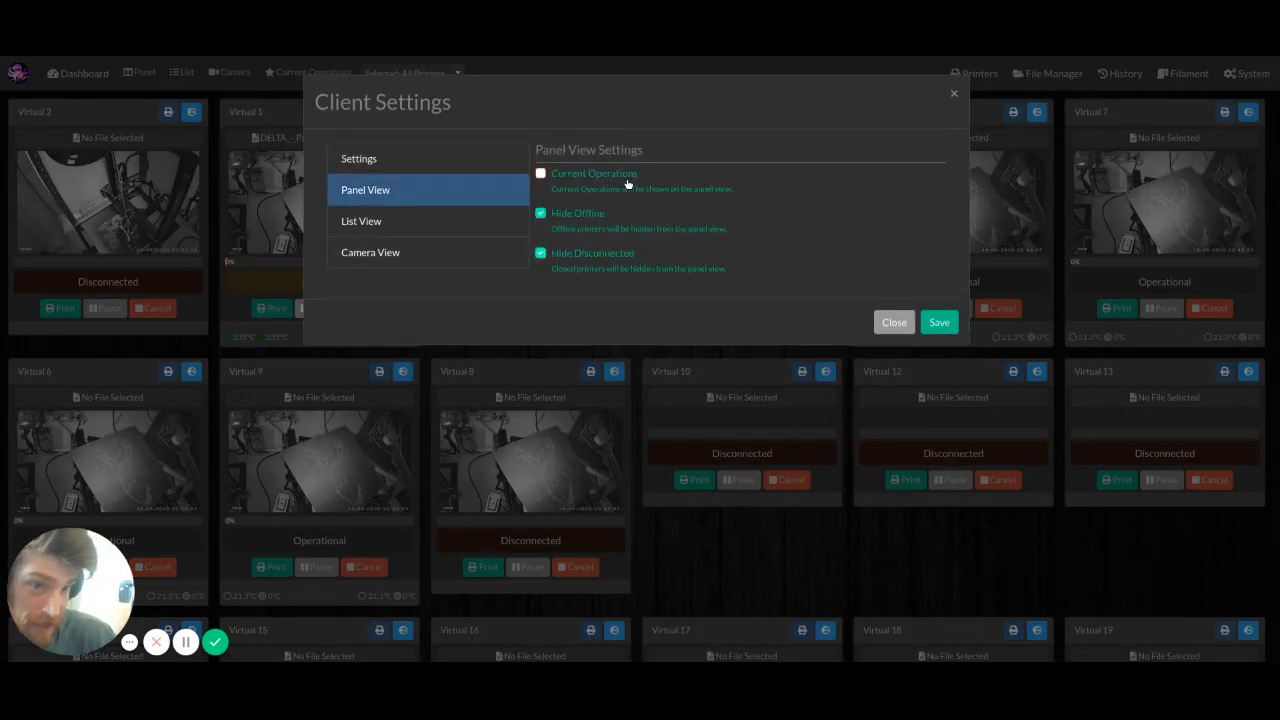
# Enable Current Operations and Hide Disconnected for the list view, and Current Operations for the camera view.
pyautogui.click(370, 221)
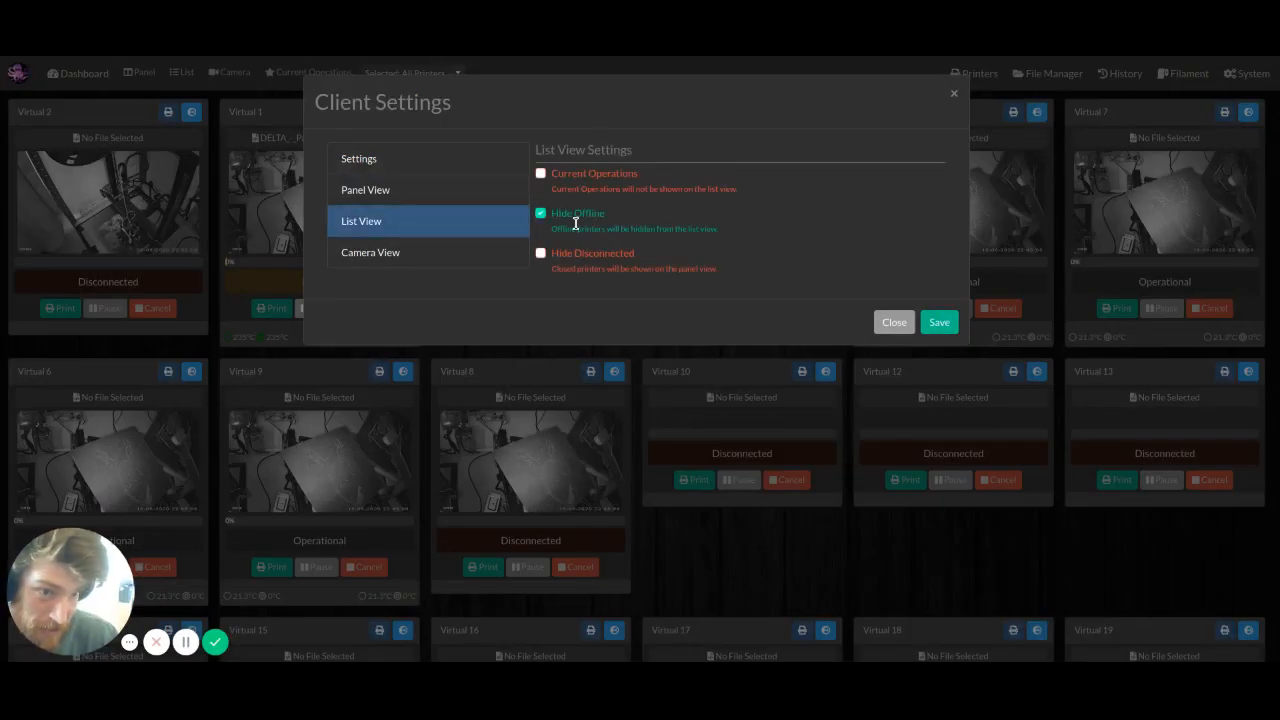
pyautogui.click(586, 178)
pyautogui.click(591, 252)
pyautogui.click(378, 250)
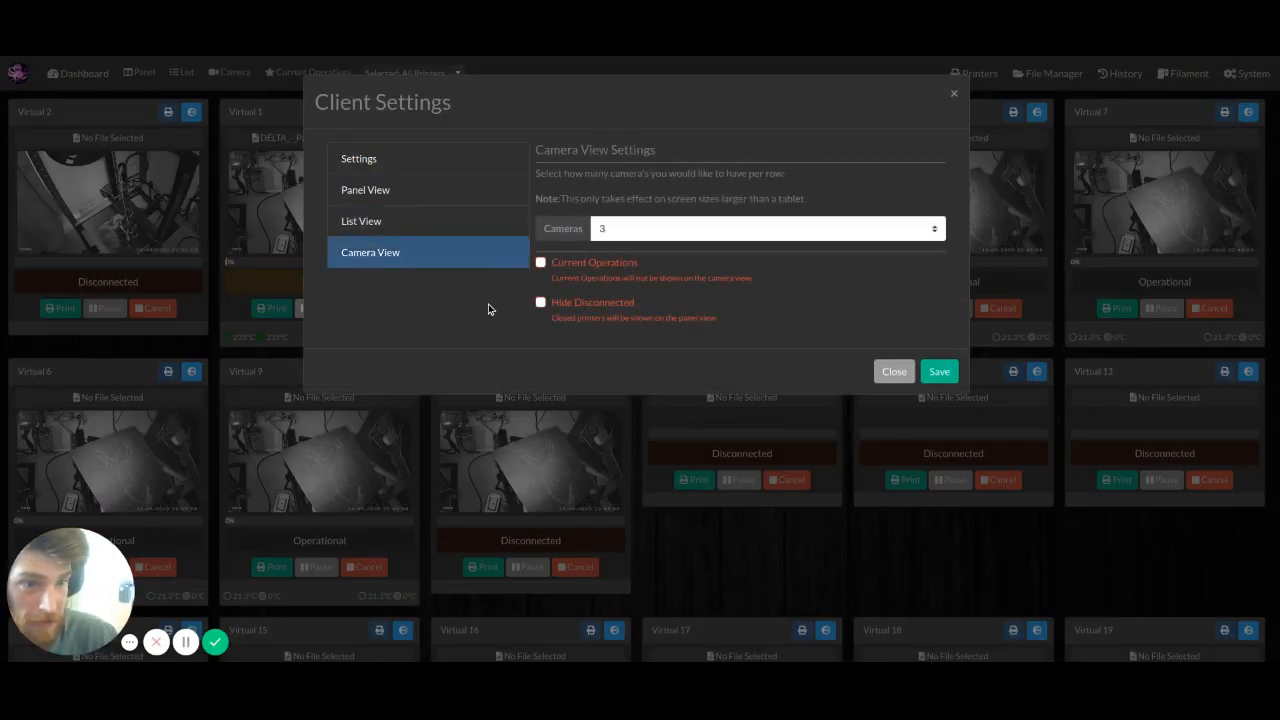
pyautogui.click(570, 268)
# Disable Hide Disconnected for the list view and save the client settings.
pyautogui.click(393, 219)
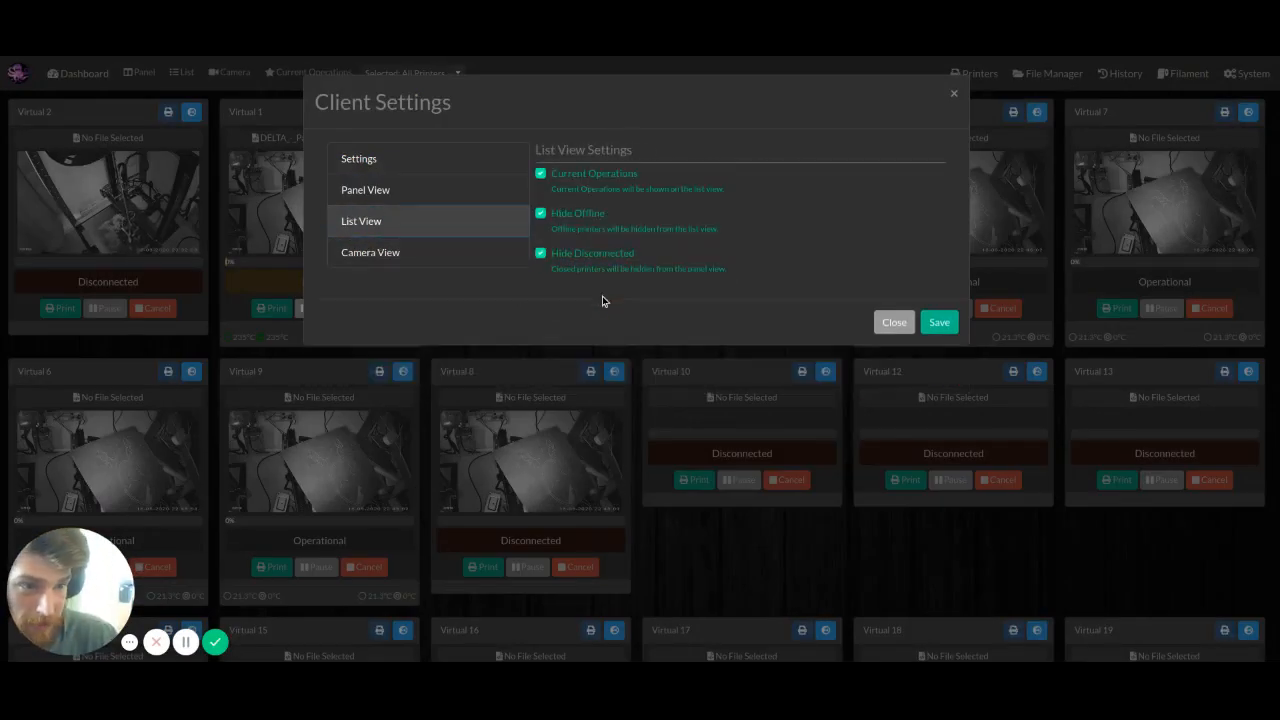
pyautogui.click(580, 254)
pyautogui.click(940, 322)
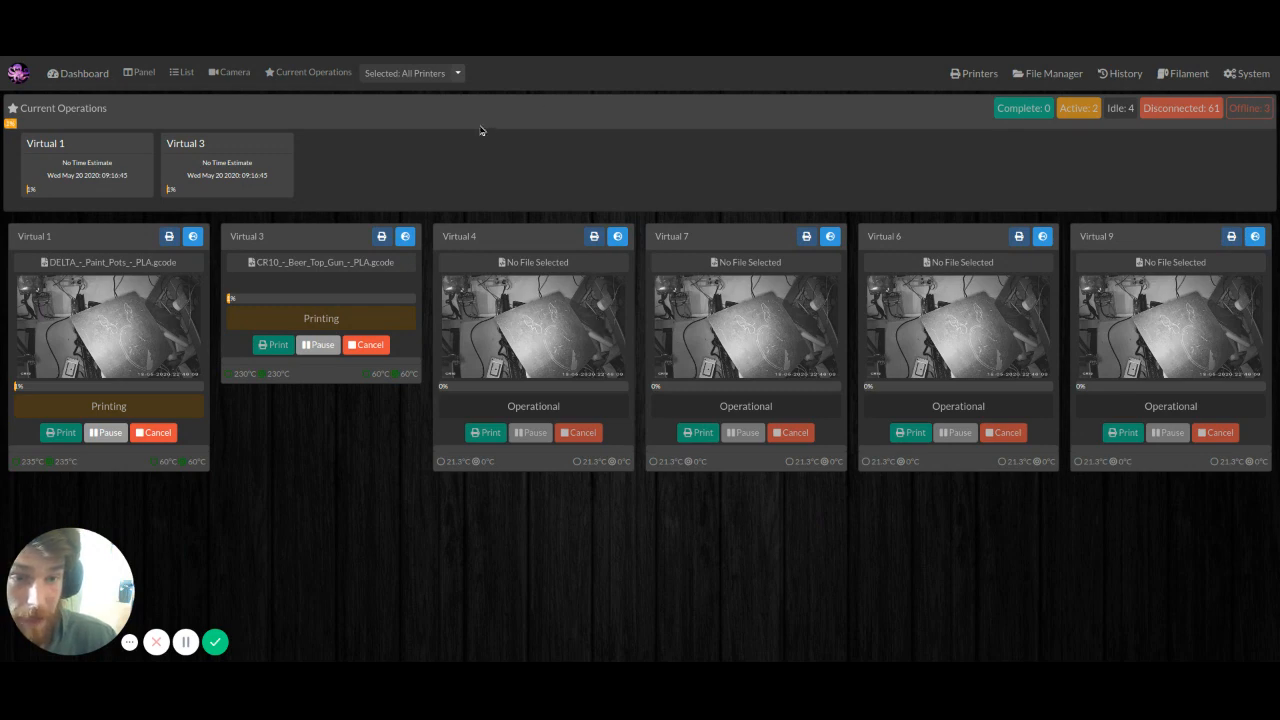
# Open the list view and filter its printers by group, first Rack 1 and finally Rack 2.
pyautogui.click(975, 74)
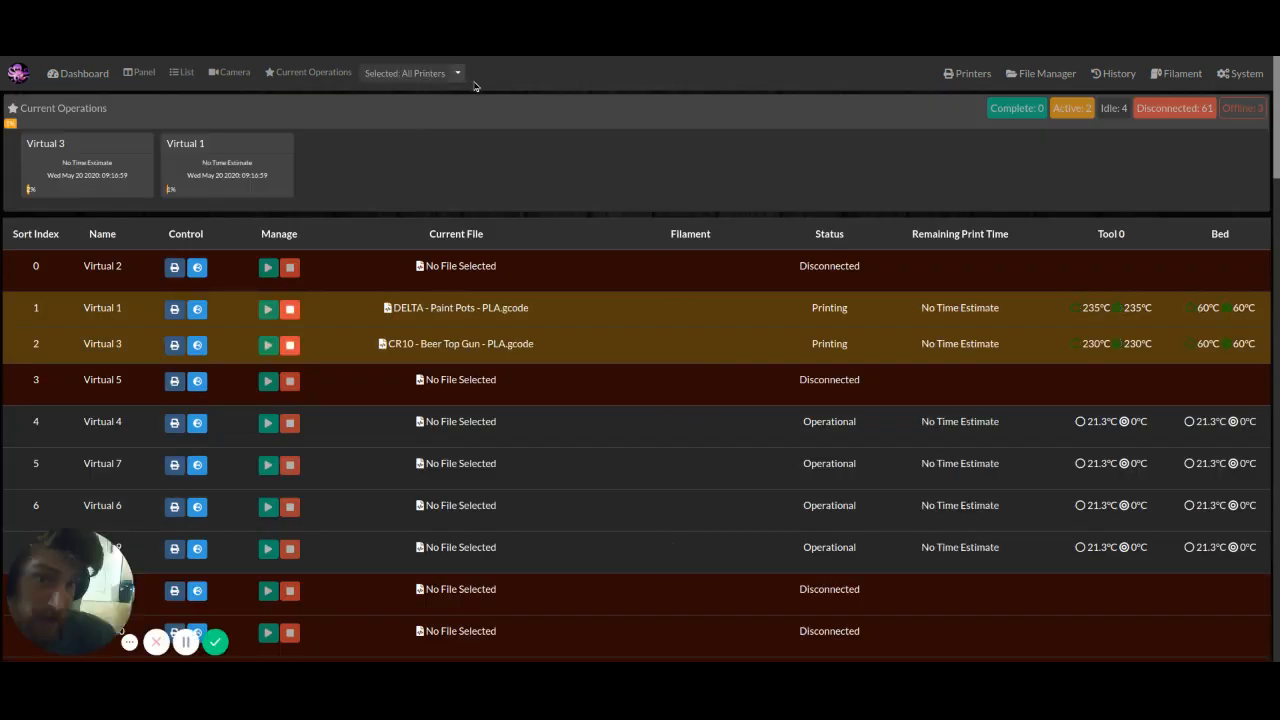
pyautogui.click(457, 73)
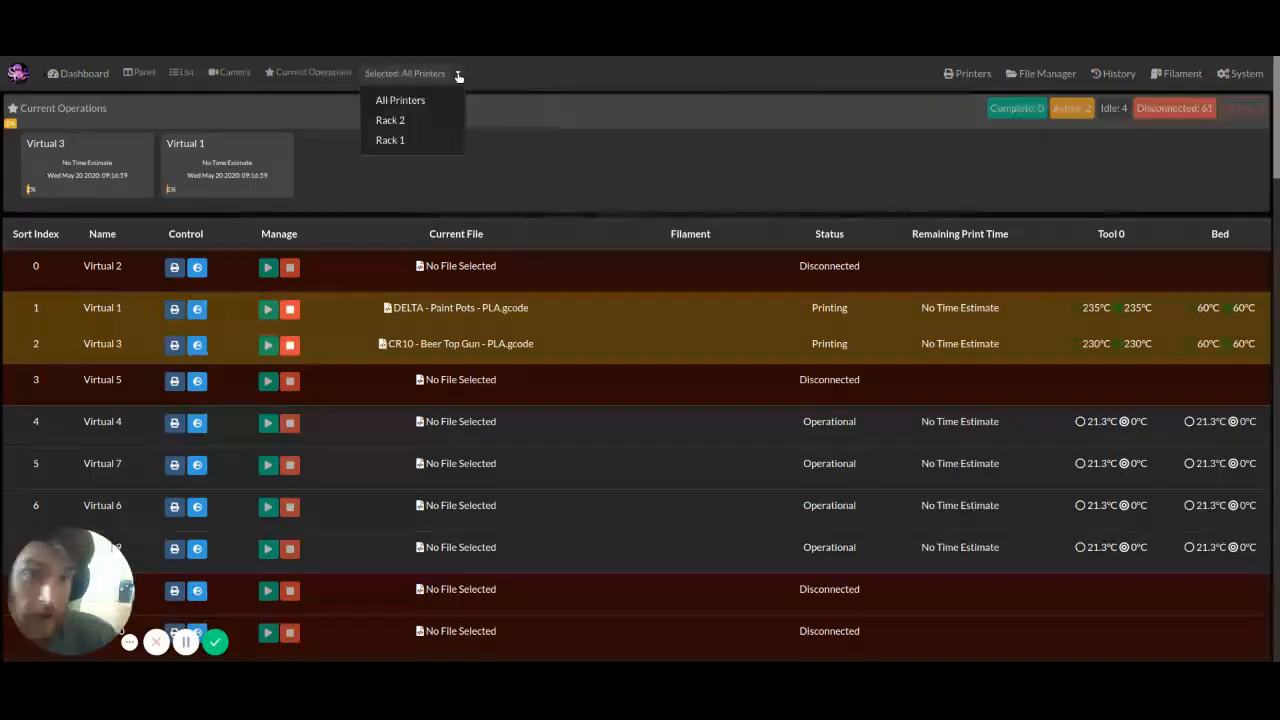
pyautogui.click(436, 141)
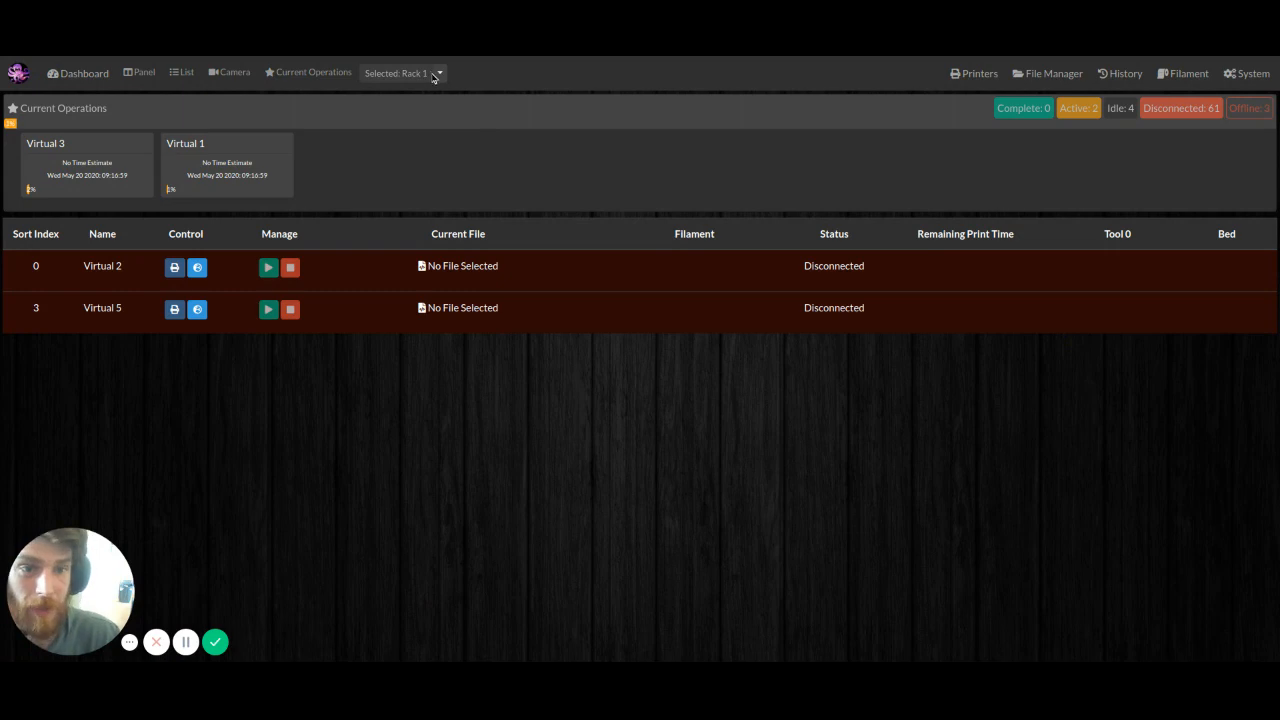
pyautogui.click(436, 73)
pyautogui.click(420, 121)
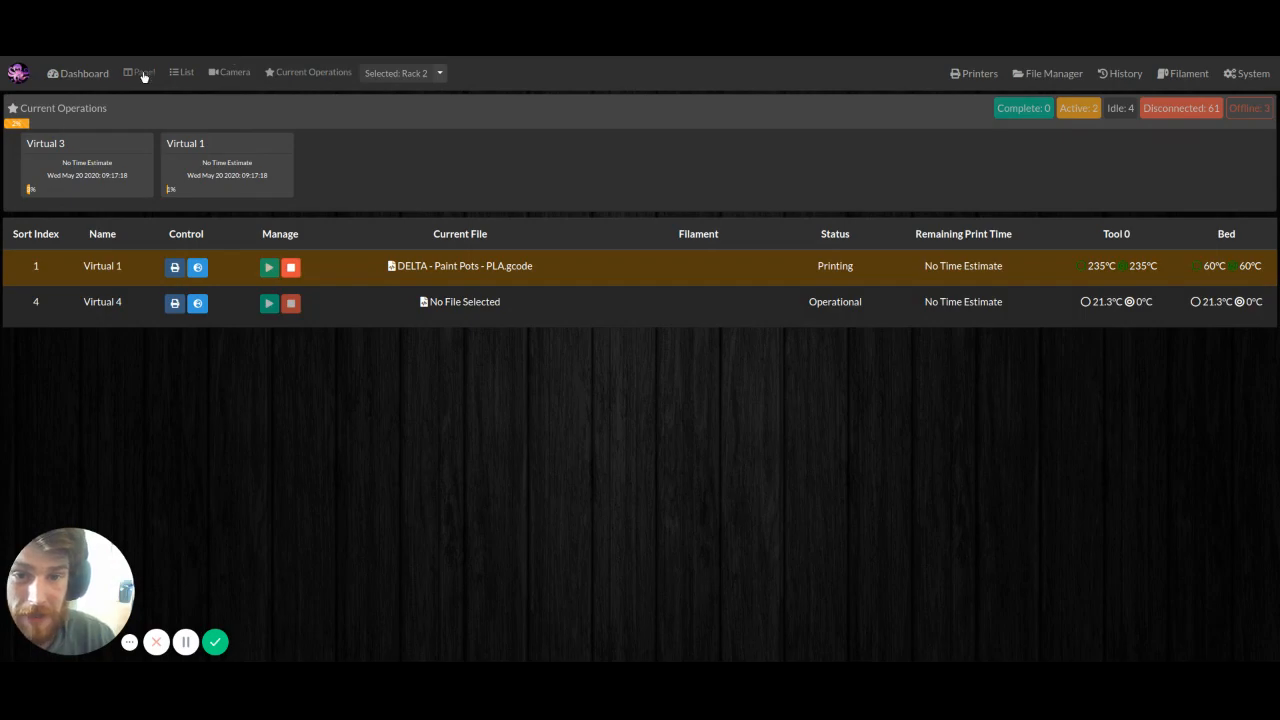
# Open the camera view and look through the camera feeds of all printers.
pyautogui.click(234, 73)
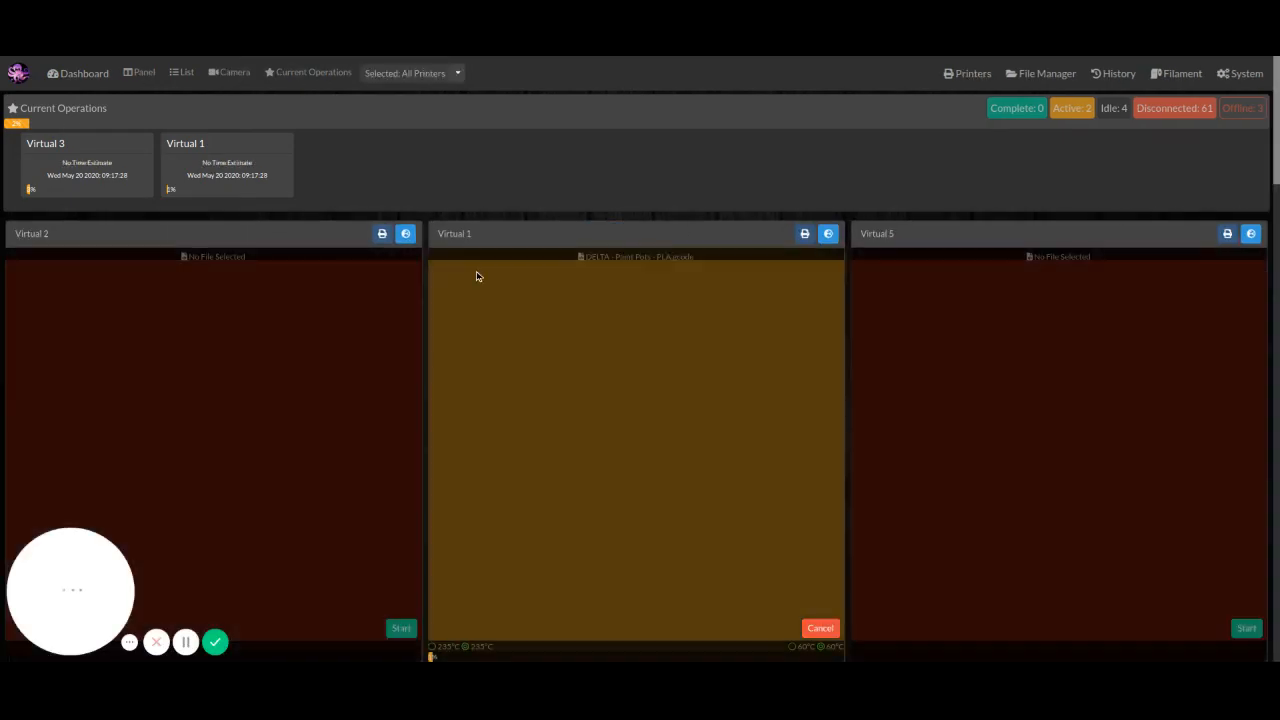
pyautogui.scroll(-10, 476, 277)
pyautogui.scroll(5, 474, 280)
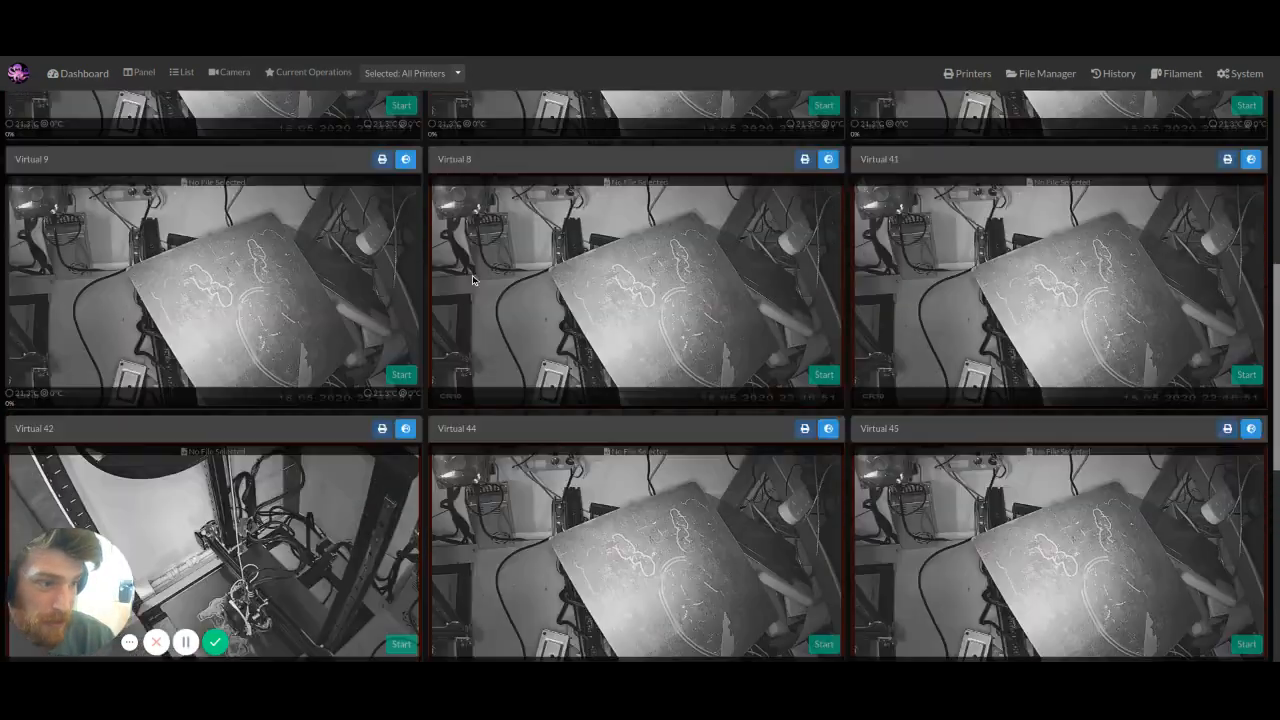
pyautogui.scroll(5, 474, 280)
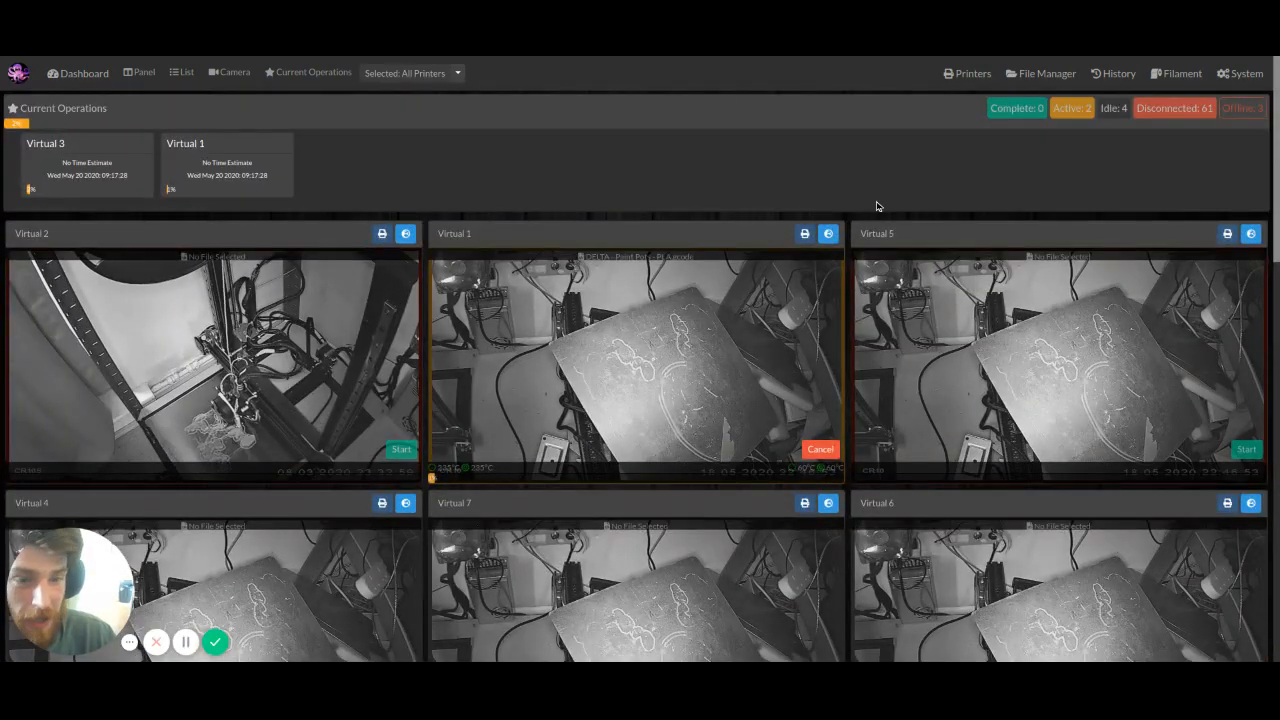
# Open Virtual 1's printer control from the camera view, review its print status and terminal, and close it.
pyautogui.click(804, 233)
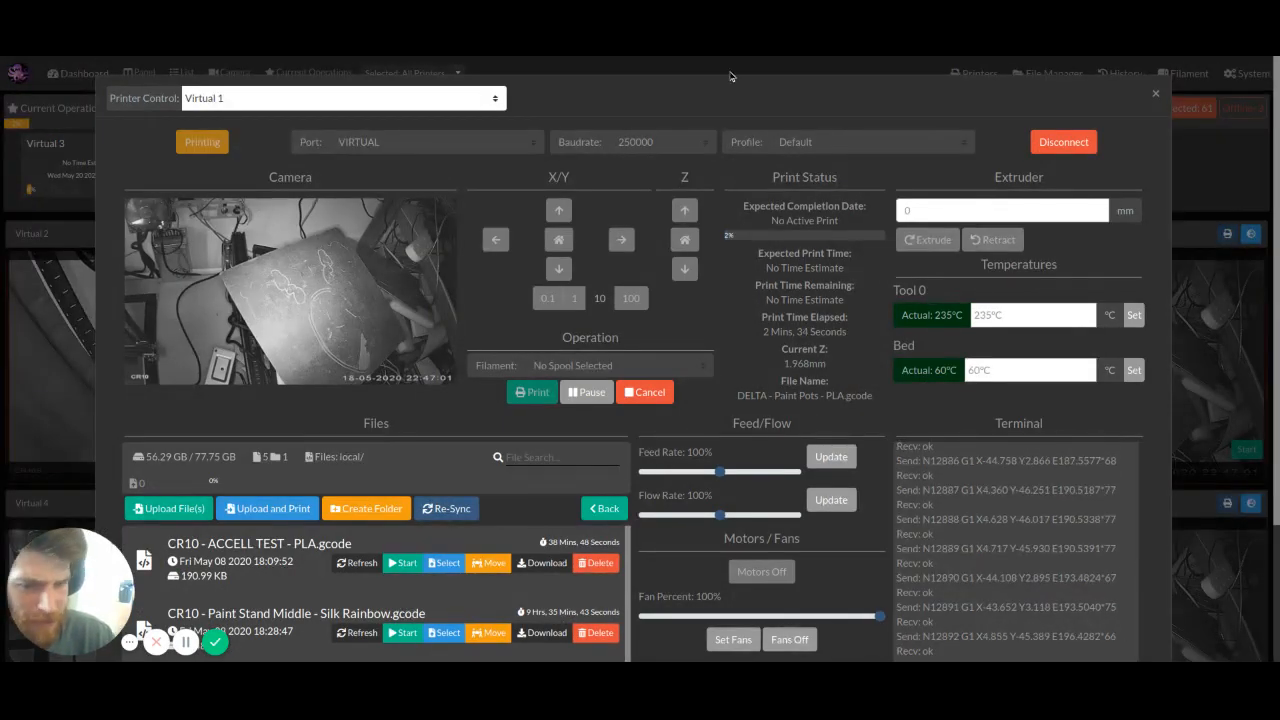
pyautogui.scroll(-3, 812, 212)
pyautogui.scroll(3, 716, 420)
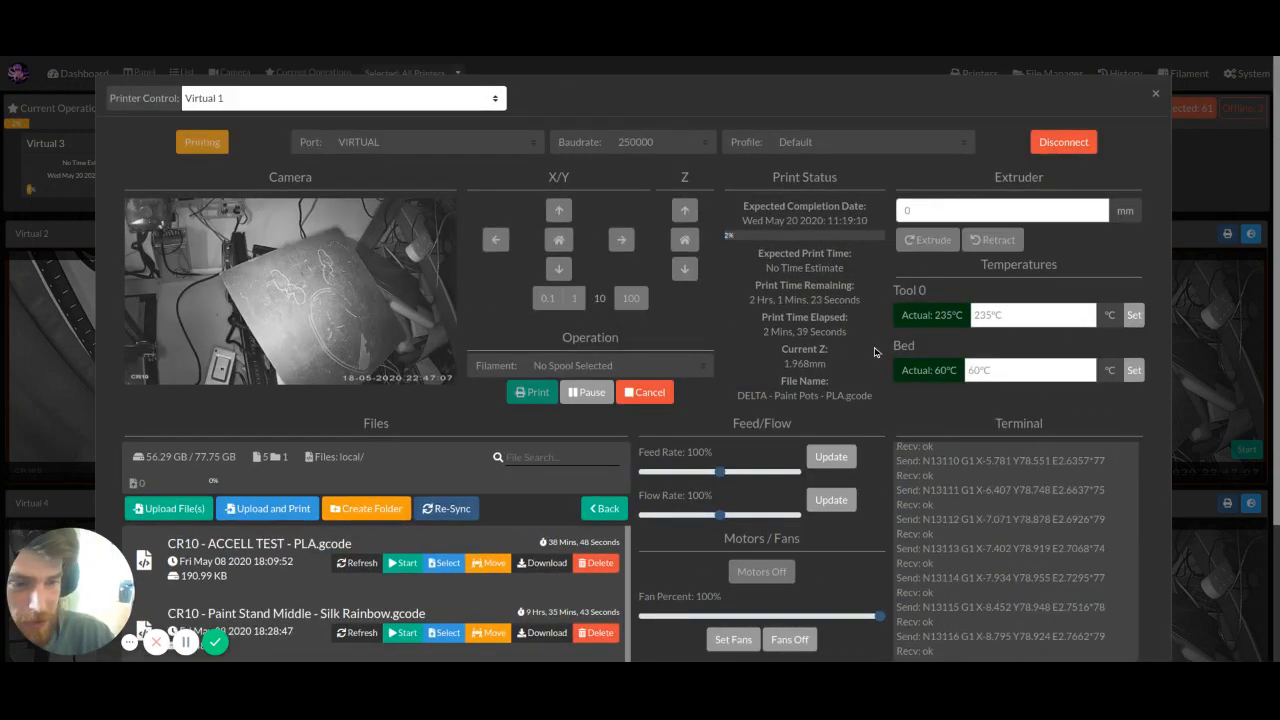
pyautogui.click(1155, 93)
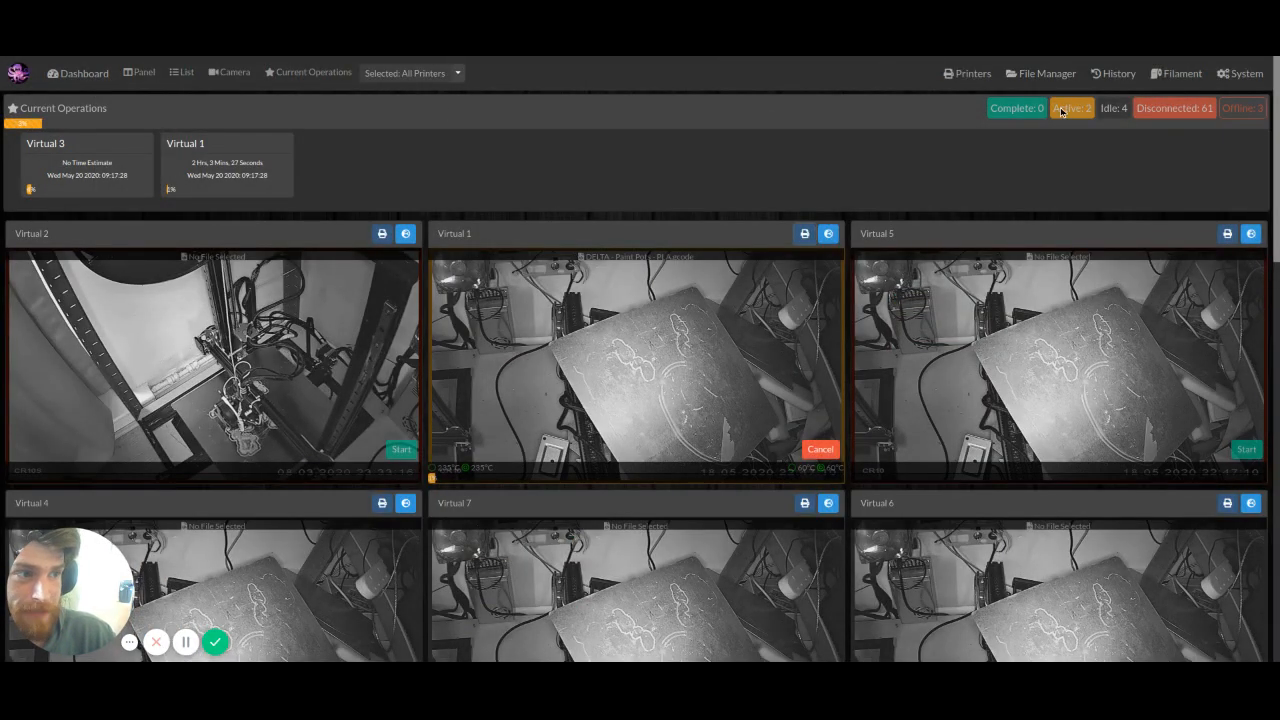
# View the print history page, and return to the list view of all printers.
pyautogui.click(1125, 76)
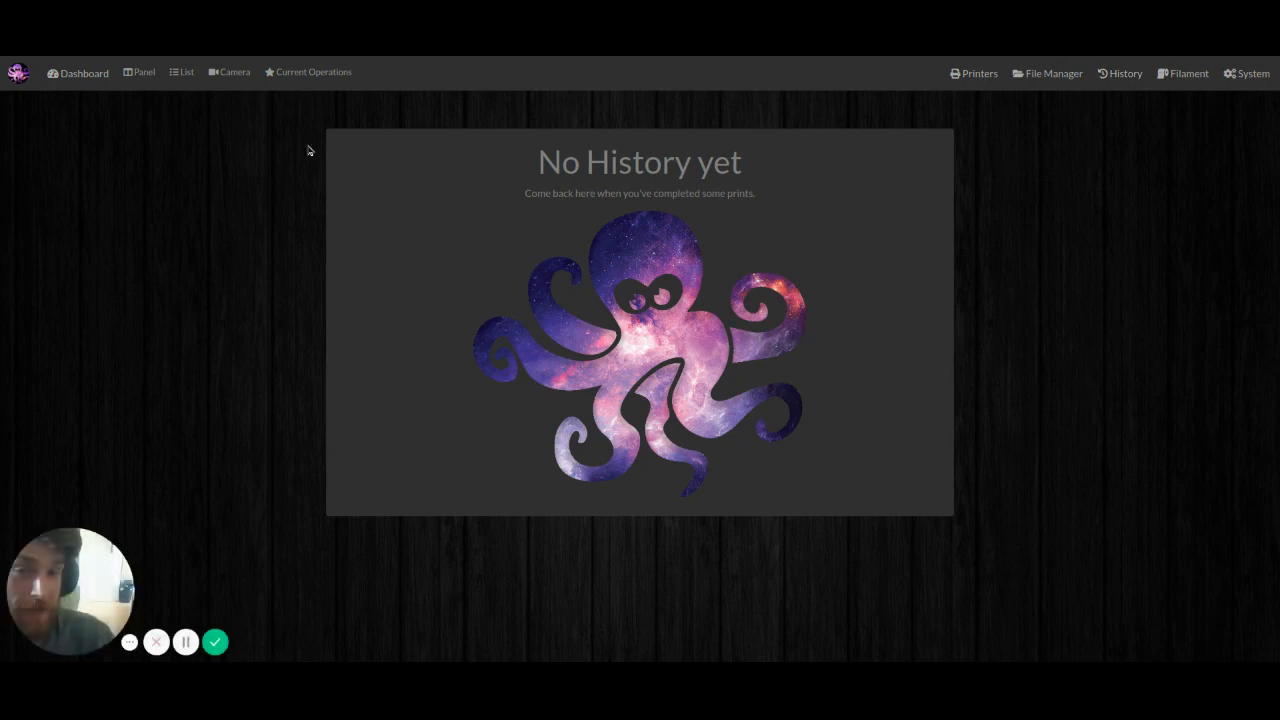
pyautogui.click(175, 72)
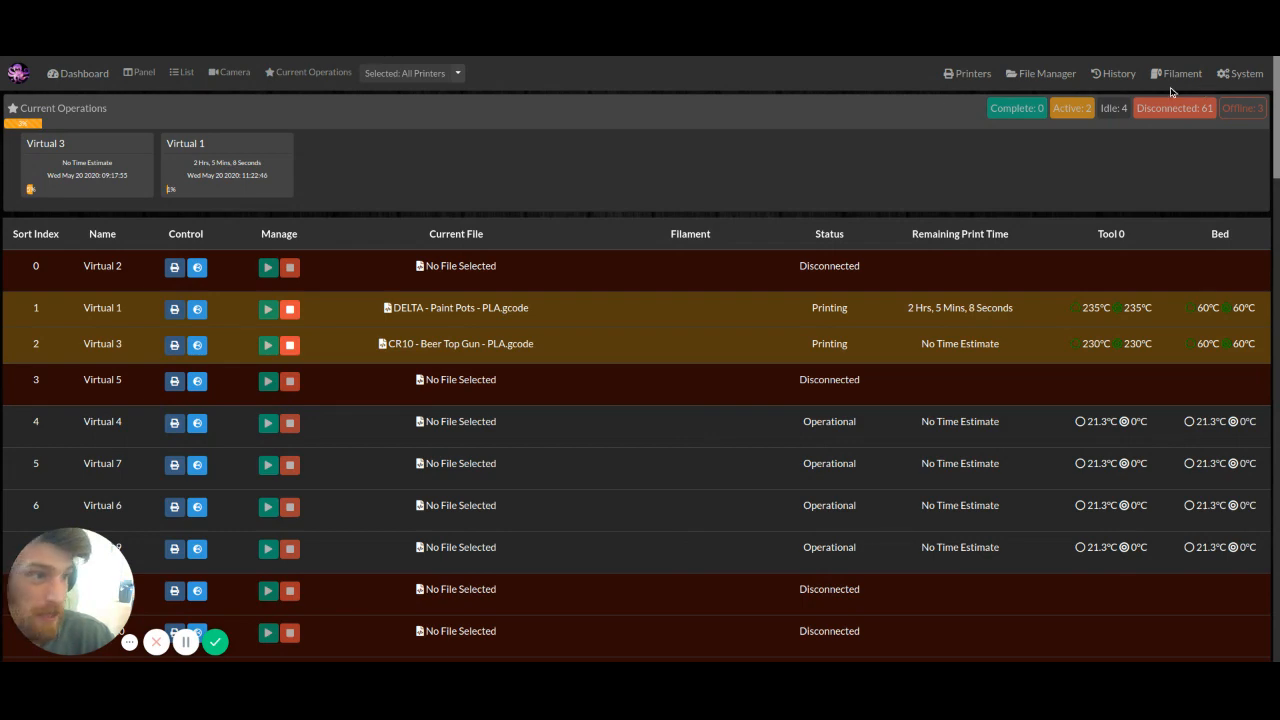
# Start a multi-upload in the file manager and choose Virtual 4, Virtual 6, Virtual 7 and Virtual 9 as target printers.
pyautogui.click(1033, 78)
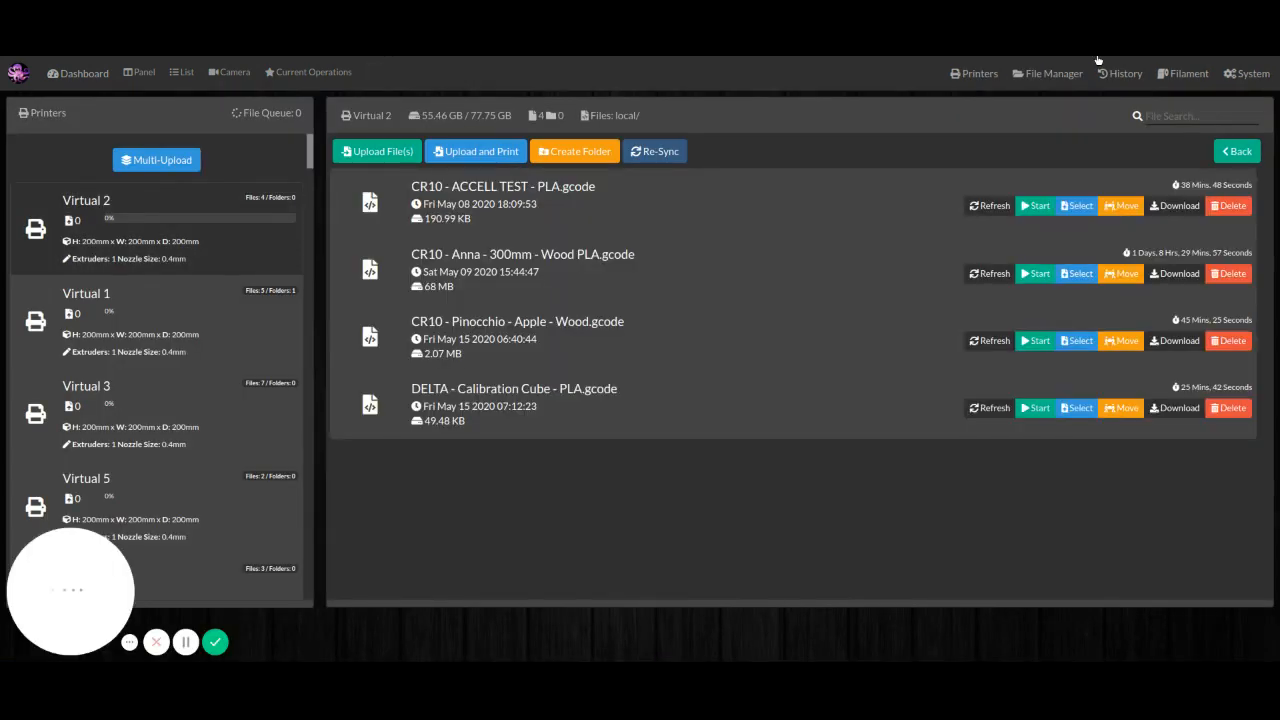
pyautogui.click(163, 160)
pyautogui.click(165, 234)
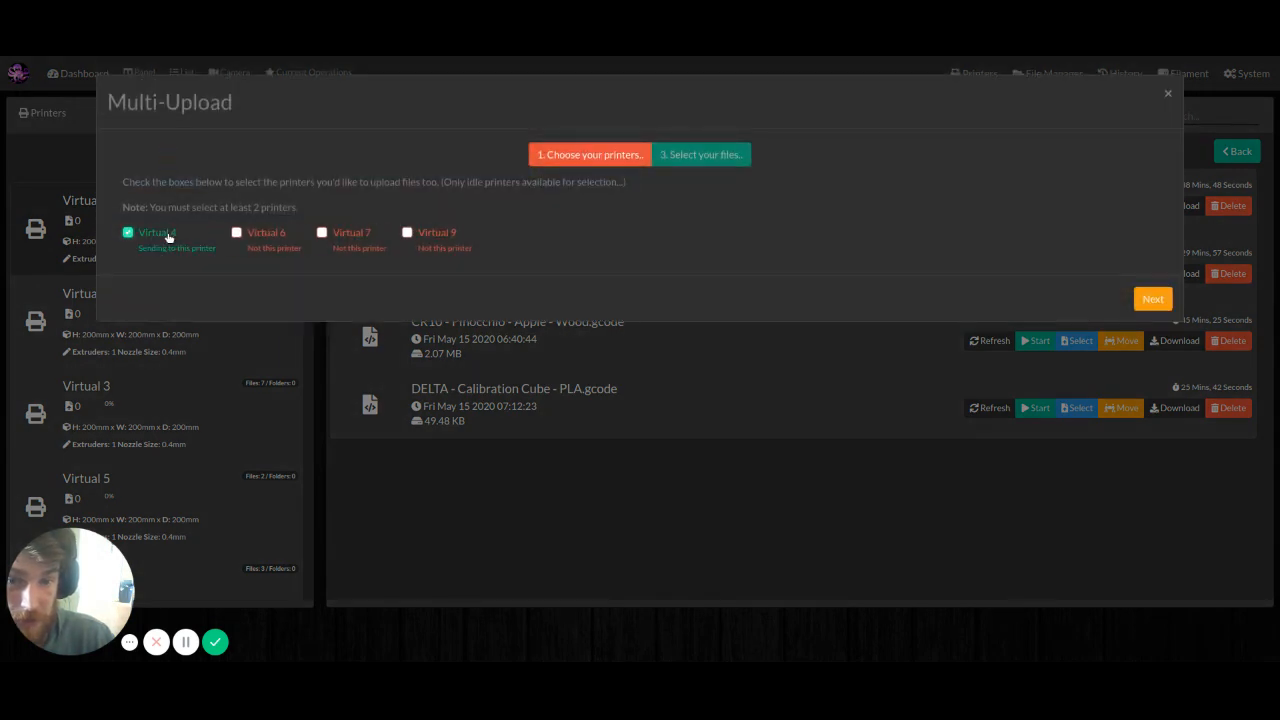
pyautogui.click(268, 234)
pyautogui.click(345, 234)
pyautogui.click(454, 233)
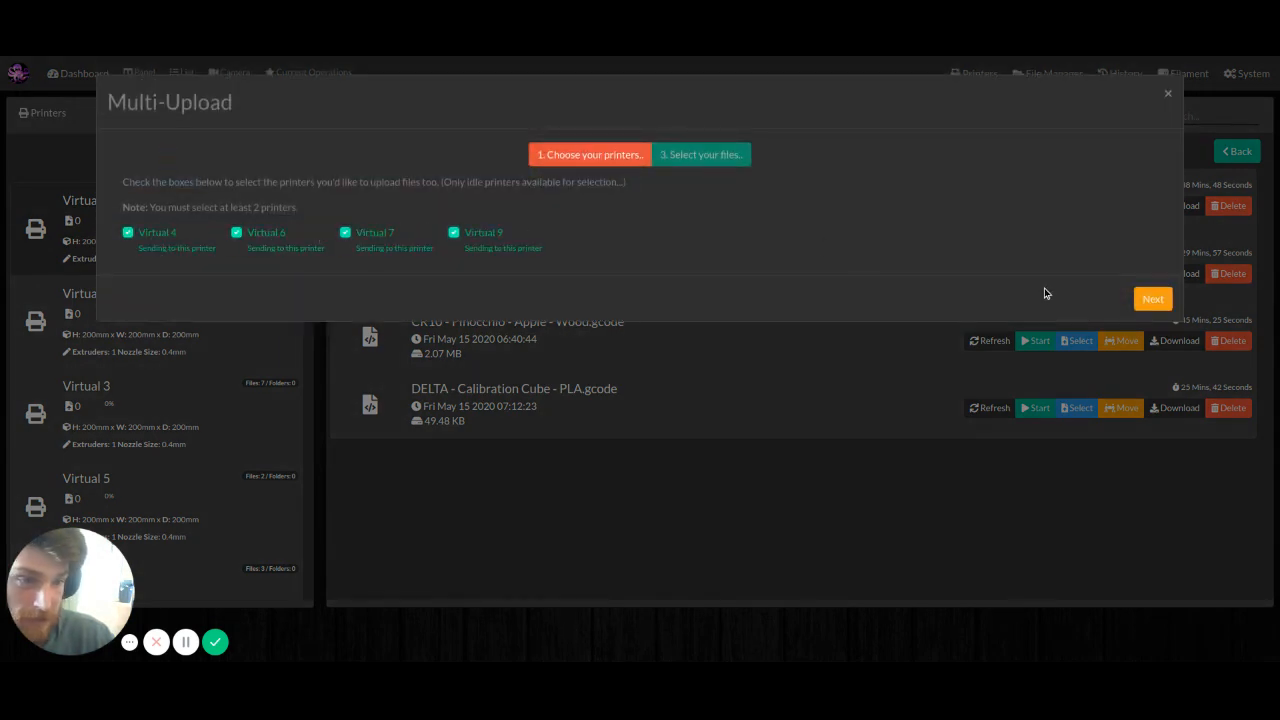
# Enable printing after upload, add CR10 - 20mm Test Cube - 0.gcode, start the multi-upload and follow its progress.
pyautogui.click(1153, 299)
pyautogui.click(197, 210)
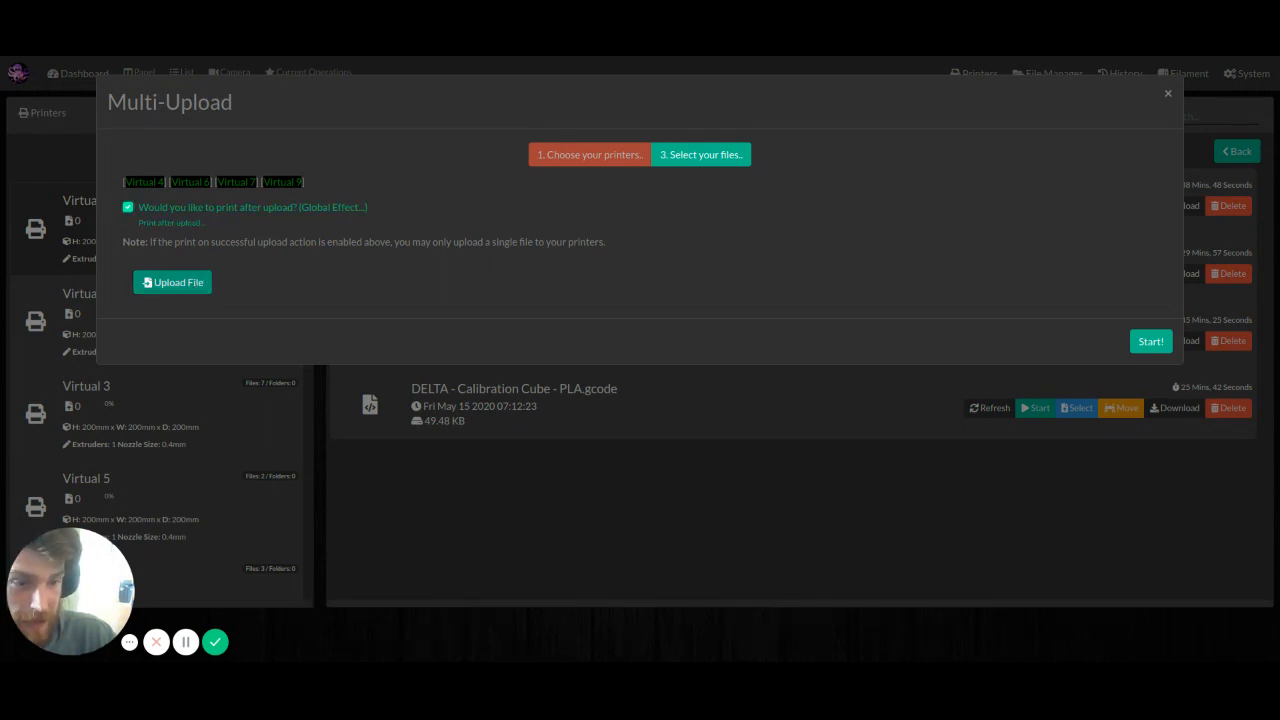
pyautogui.doubleClick(535, 343)
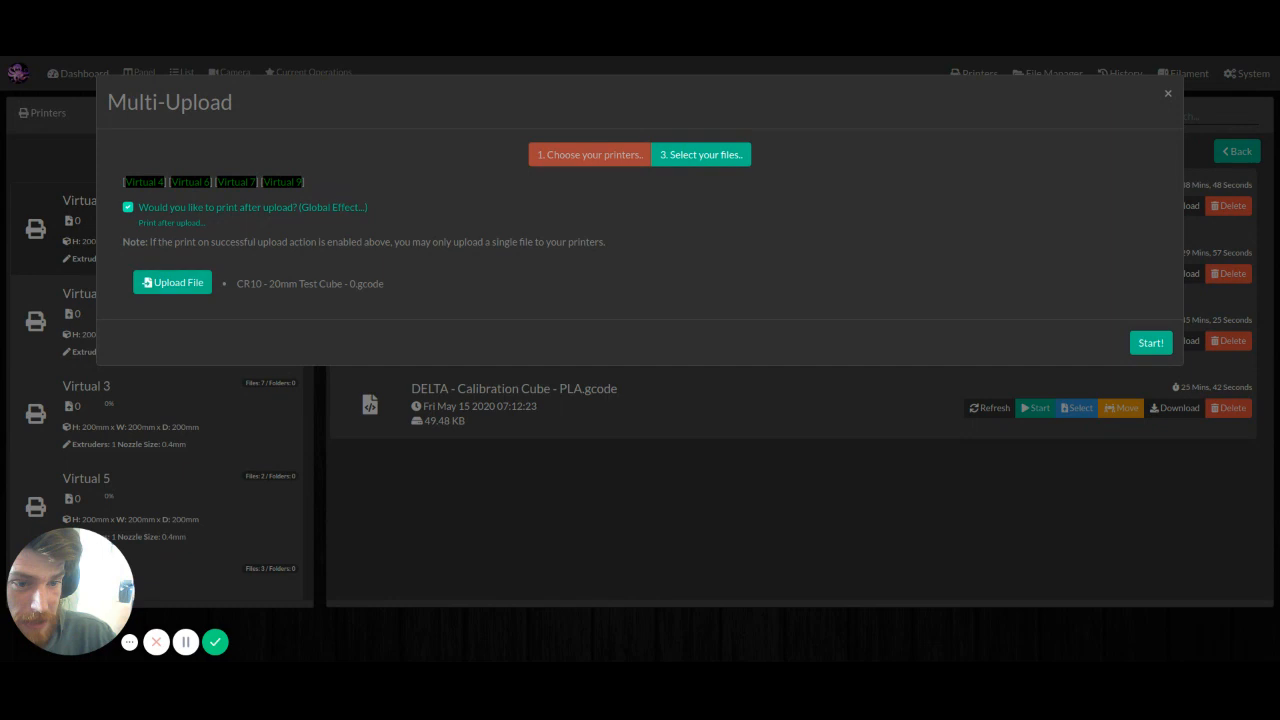
pyautogui.click(1149, 343)
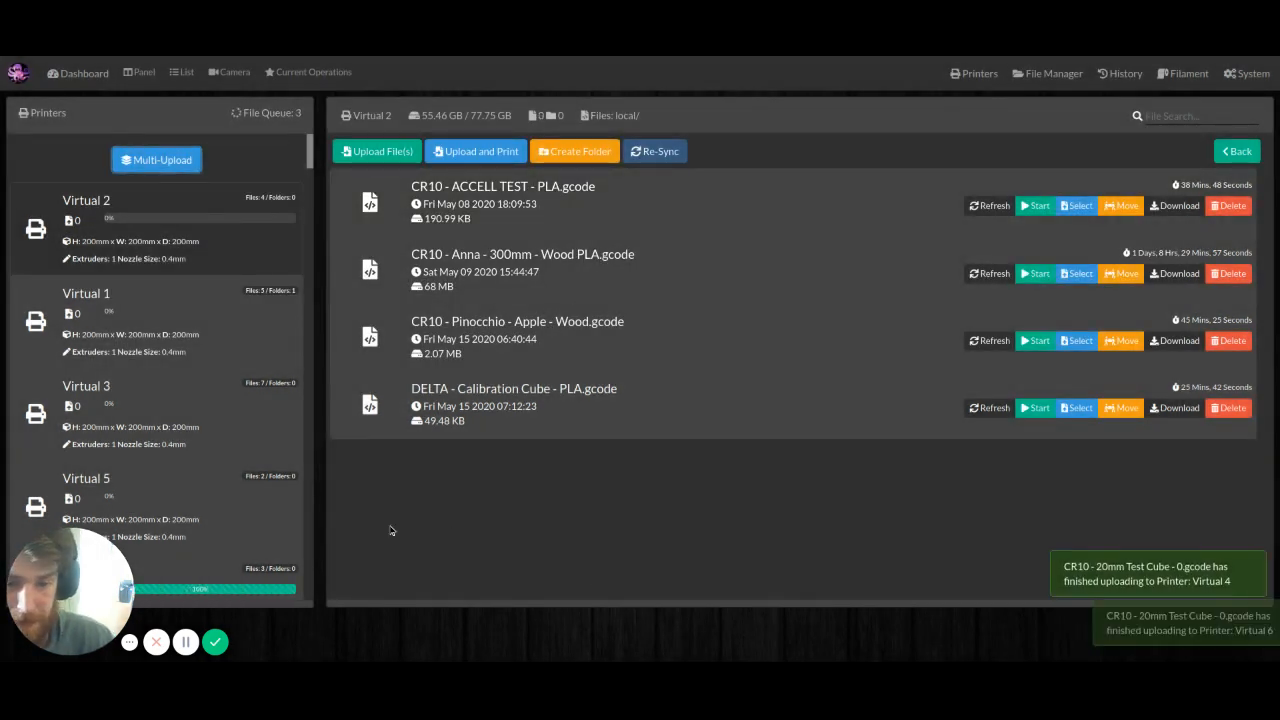
pyautogui.scroll(-8, 104, 423)
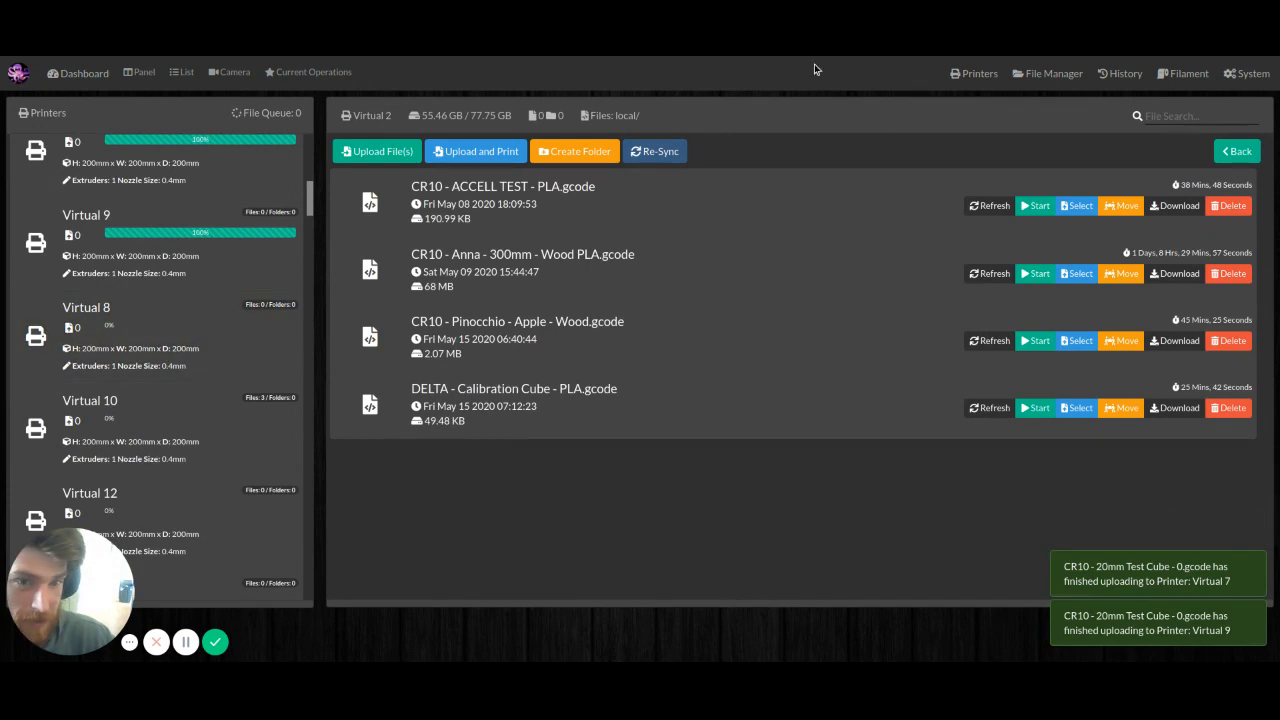
# Check the running prints in the list view, and view the print history and filament management pages.
pyautogui.click(188, 72)
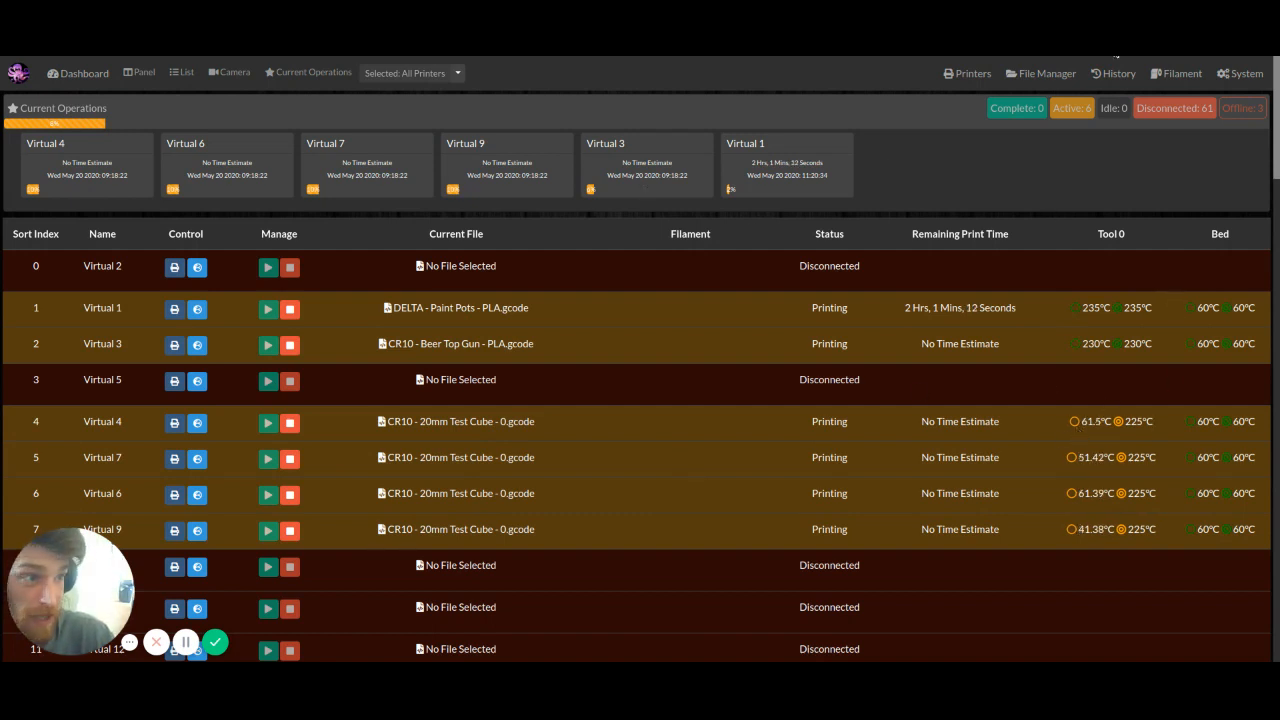
pyautogui.click(1115, 74)
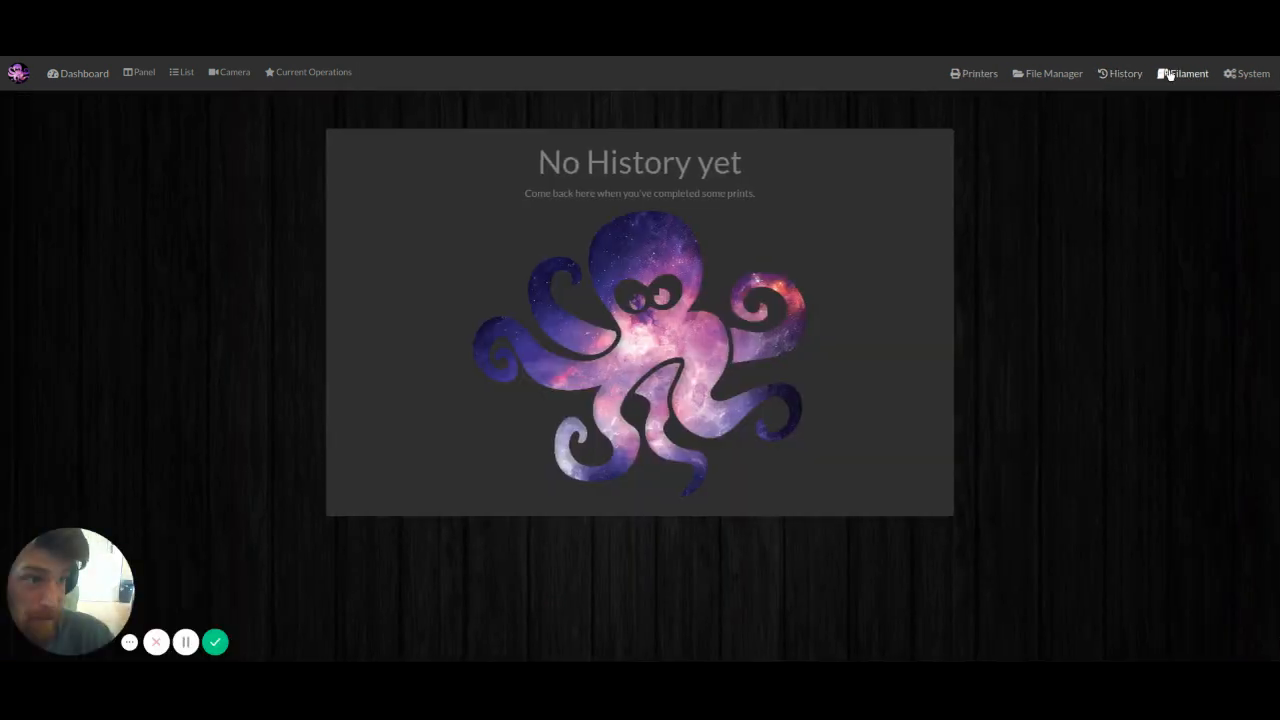
pyautogui.click(1170, 75)
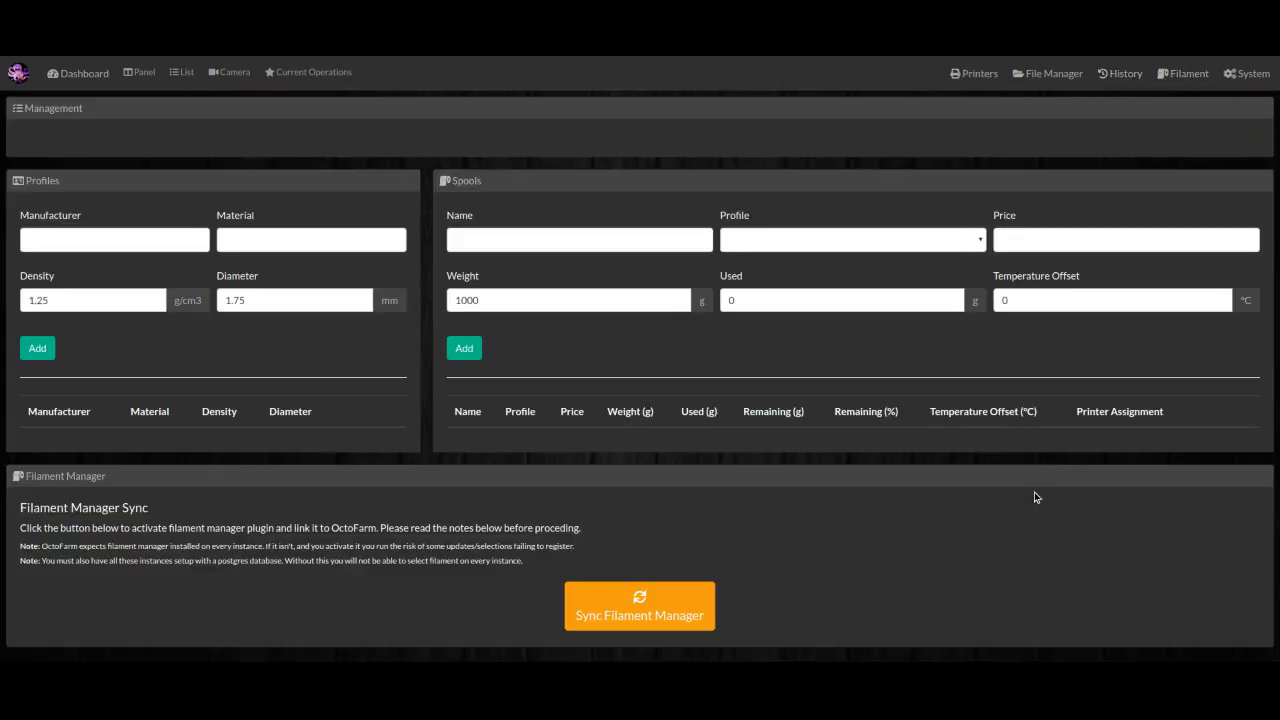
# Open the dashboard and examine the current utilisation, the current status chart and the cumulative print times.
pyautogui.click(84, 73)
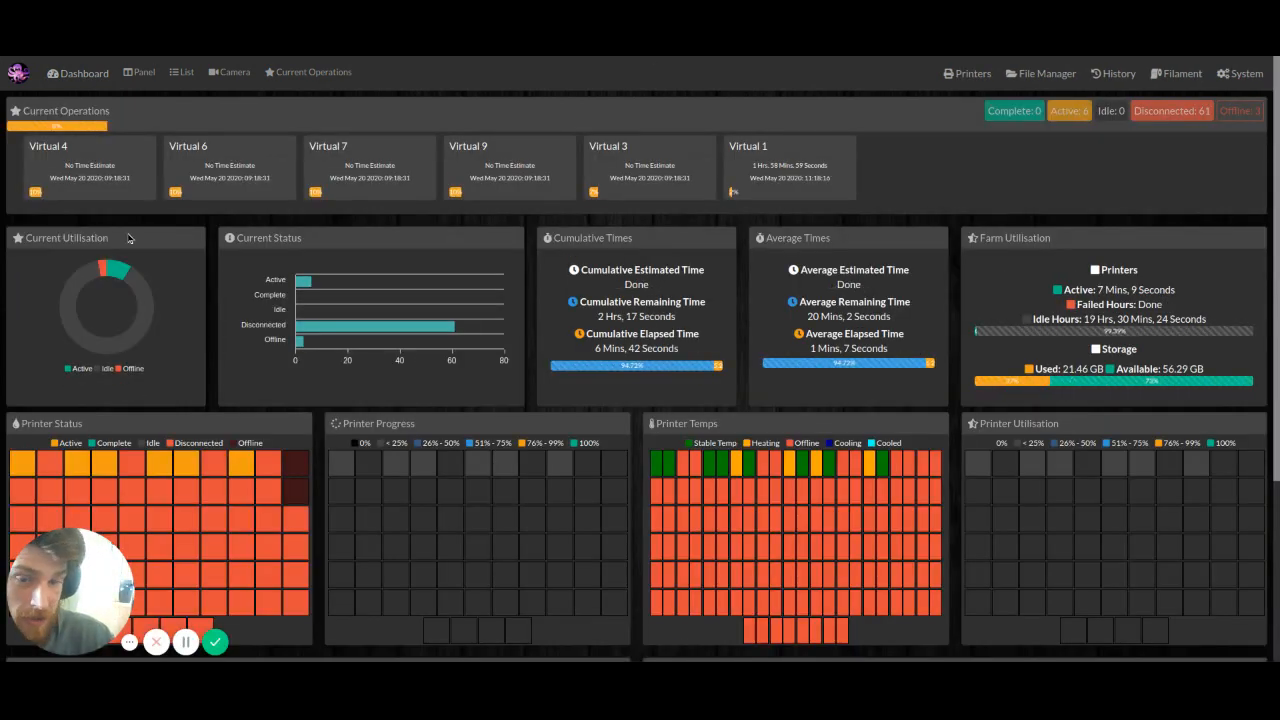
pyautogui.moveTo(118, 272)
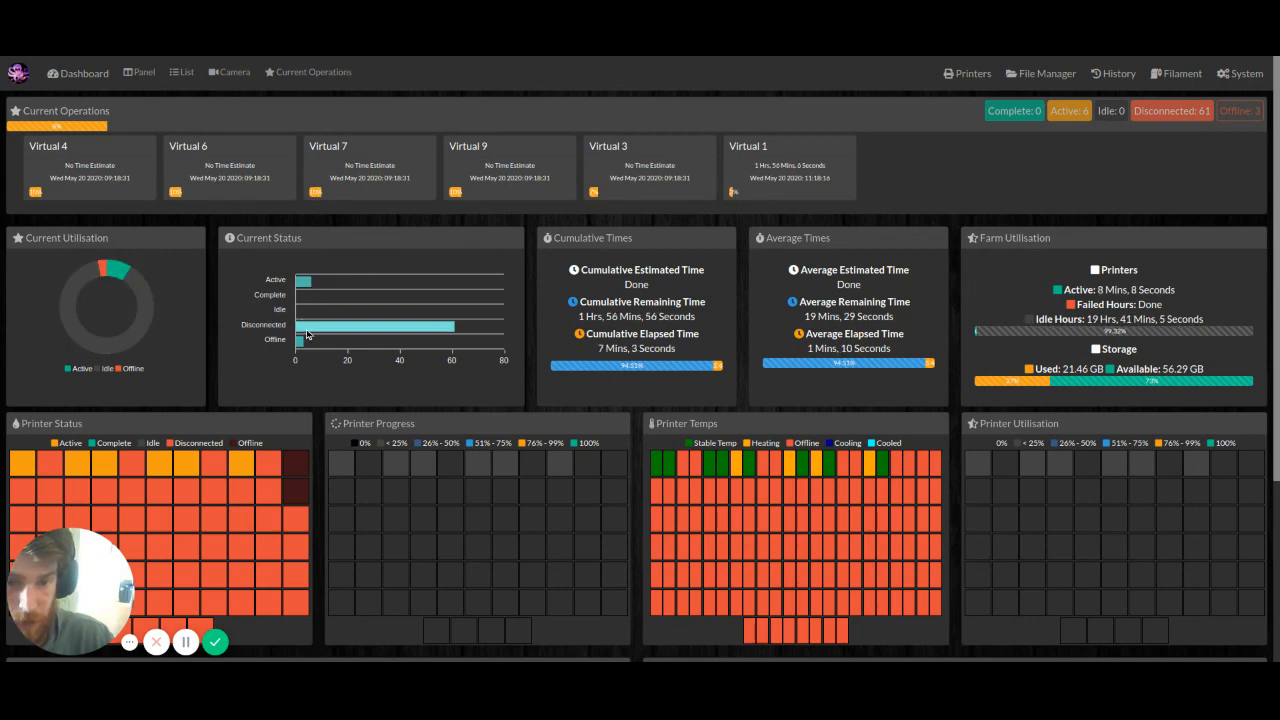
pyautogui.moveTo(303, 345)
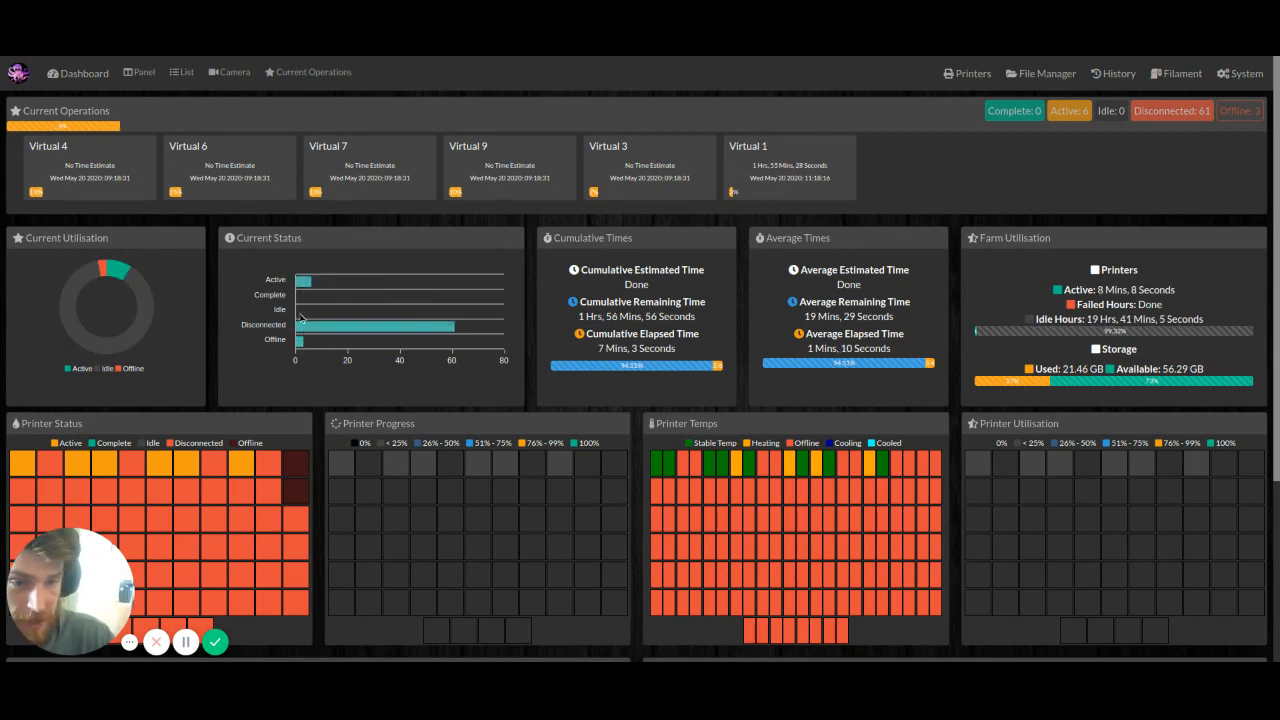
pyautogui.scroll(-1, 354, 240)
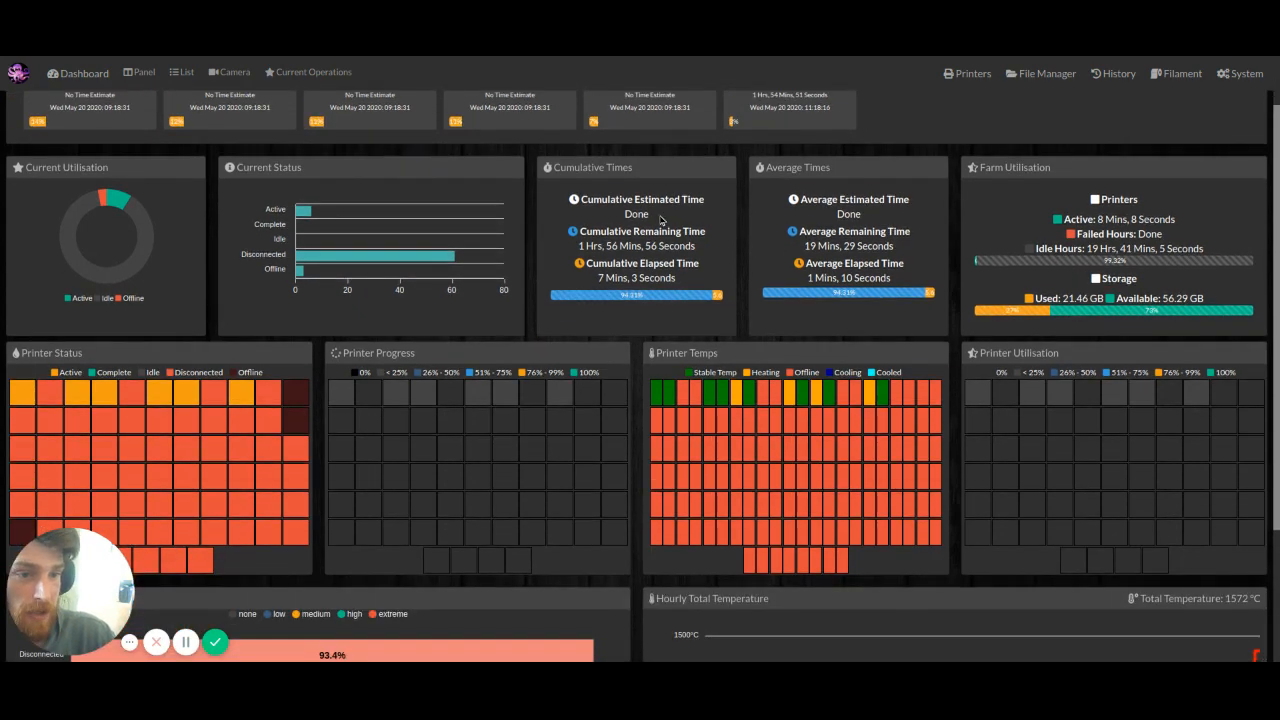
pyautogui.moveTo(583, 199); pyautogui.dragTo(642, 216)
pyautogui.scroll(1, 700, 260)
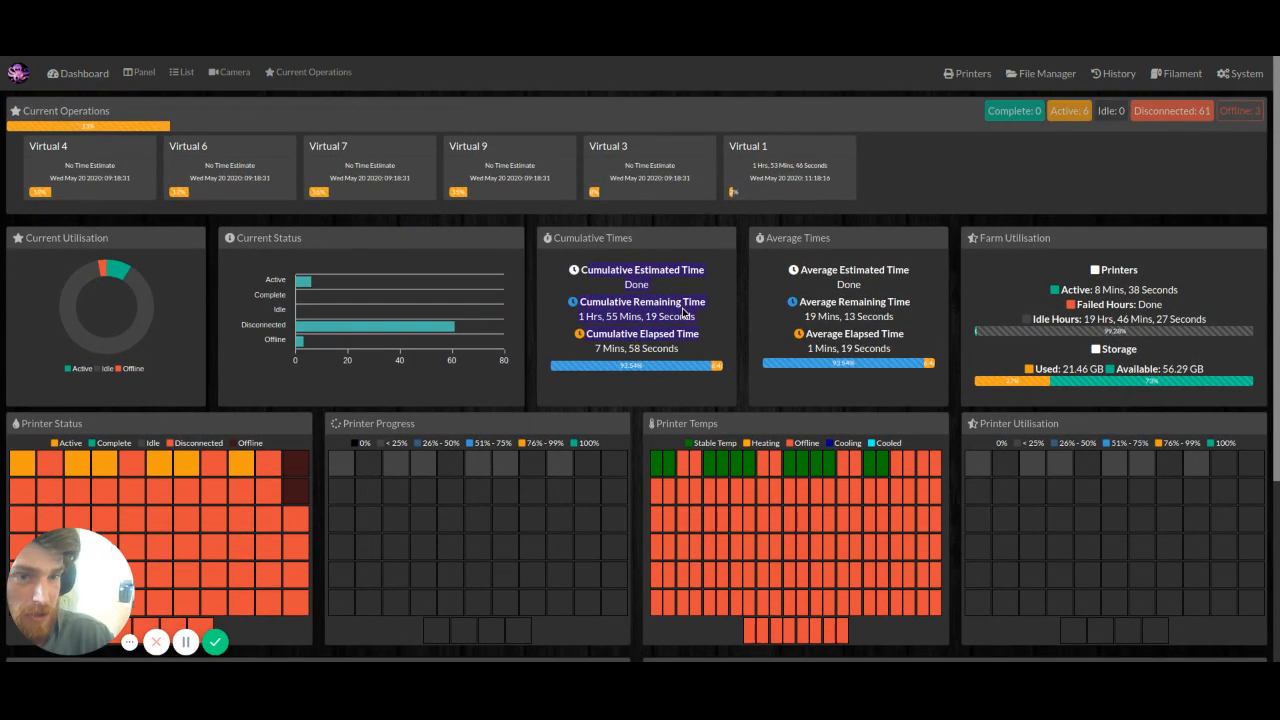
# Review the dashboard's current operations, the farm utilisation hours and the average print times.
pyautogui.moveTo(66, 166); pyautogui.dragTo(747, 181)
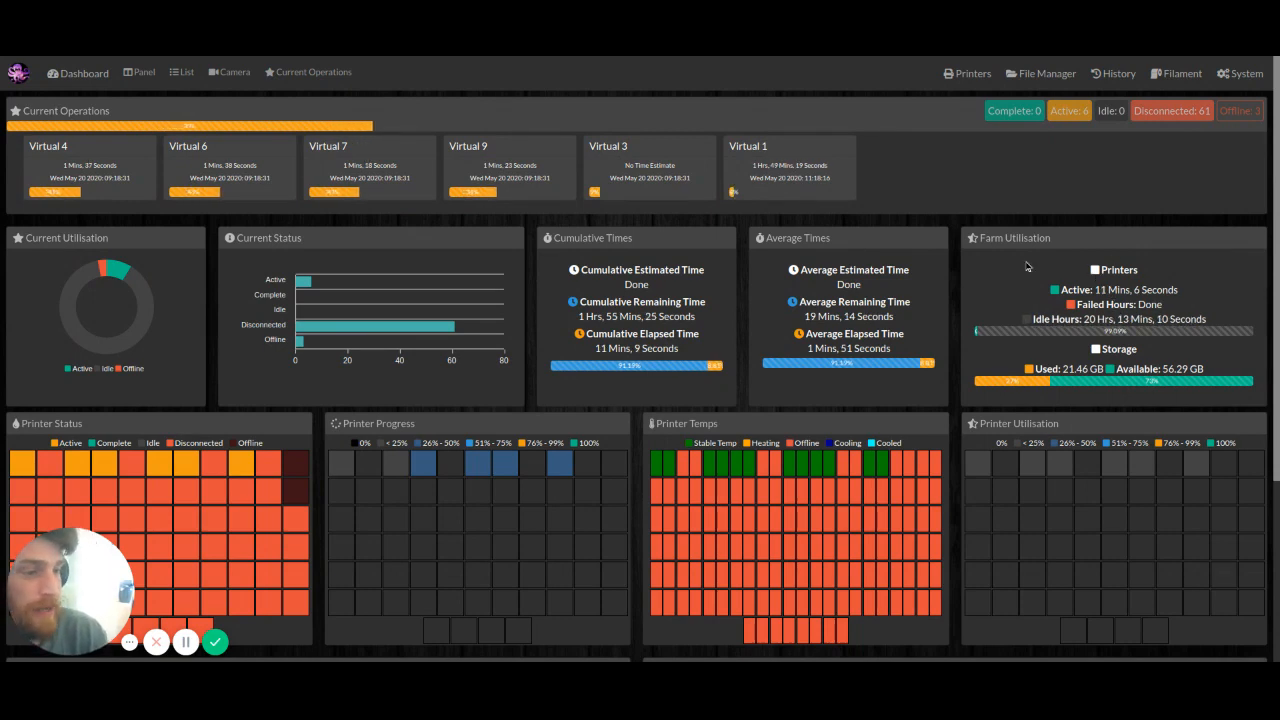
pyautogui.moveTo(1035, 319); pyautogui.dragTo(1076, 320)
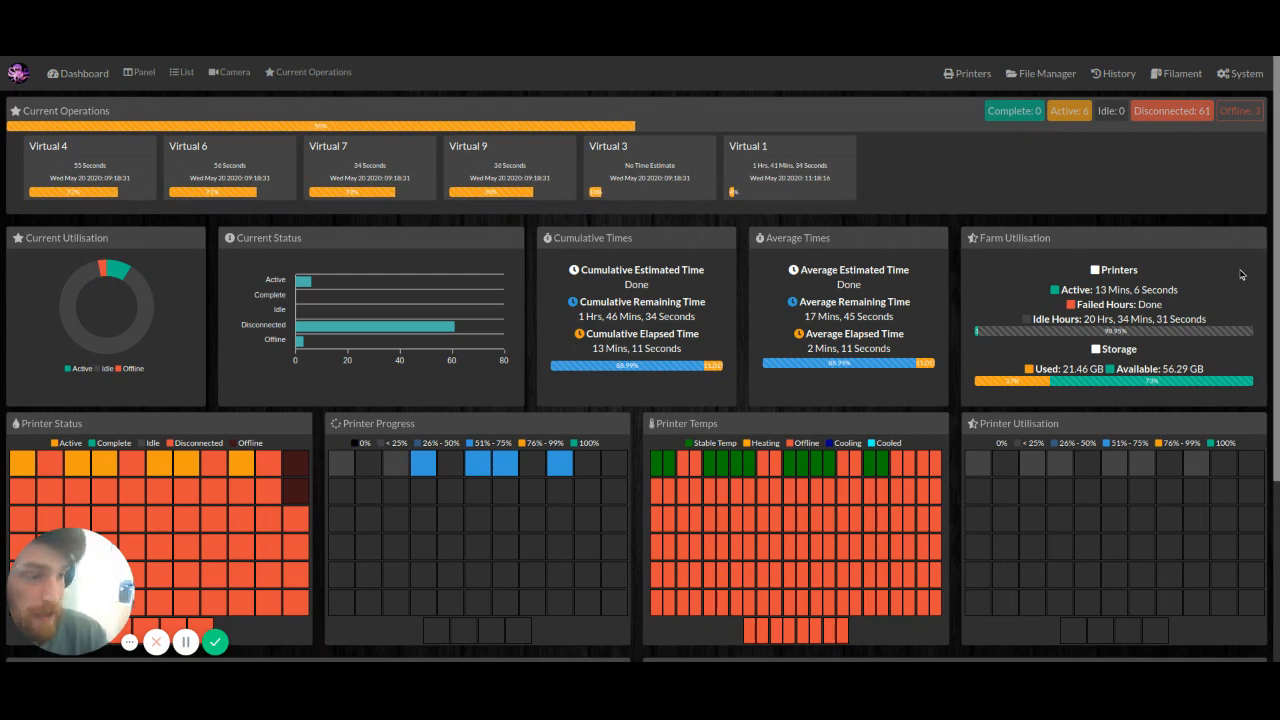
pyautogui.moveTo(1164, 303); pyautogui.dragTo(1078, 303)
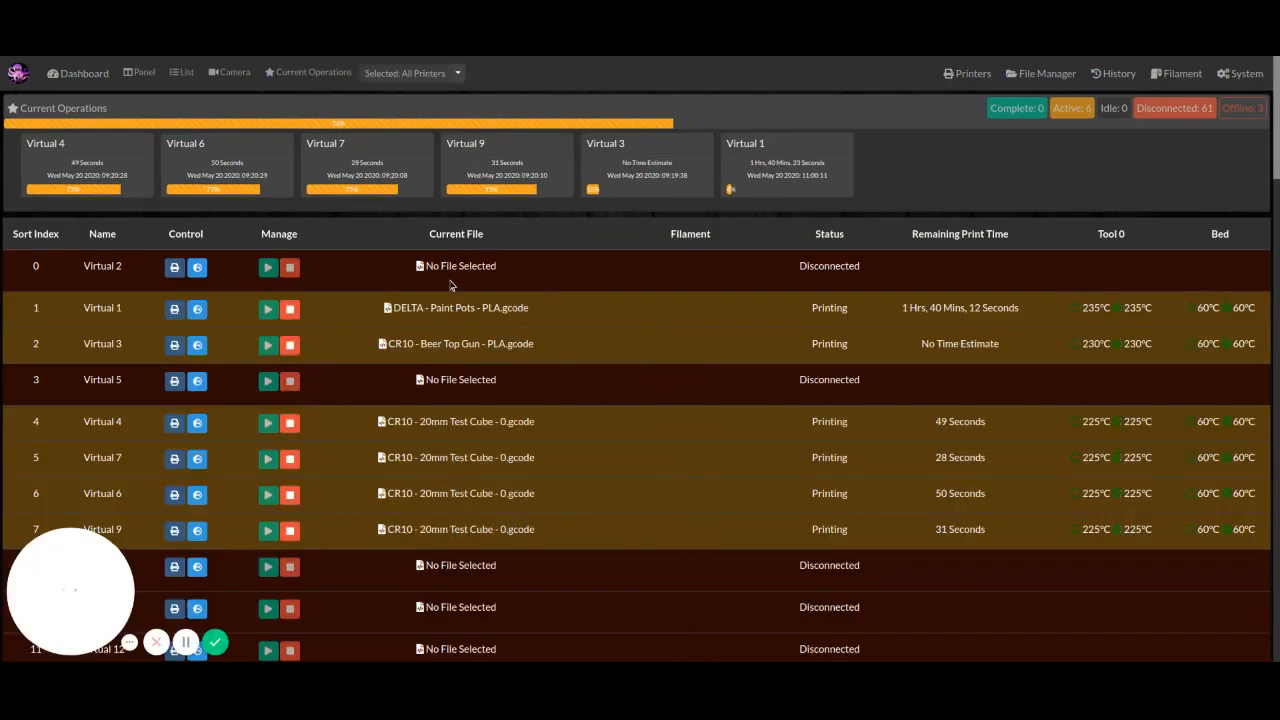
pyautogui.click(84, 73)
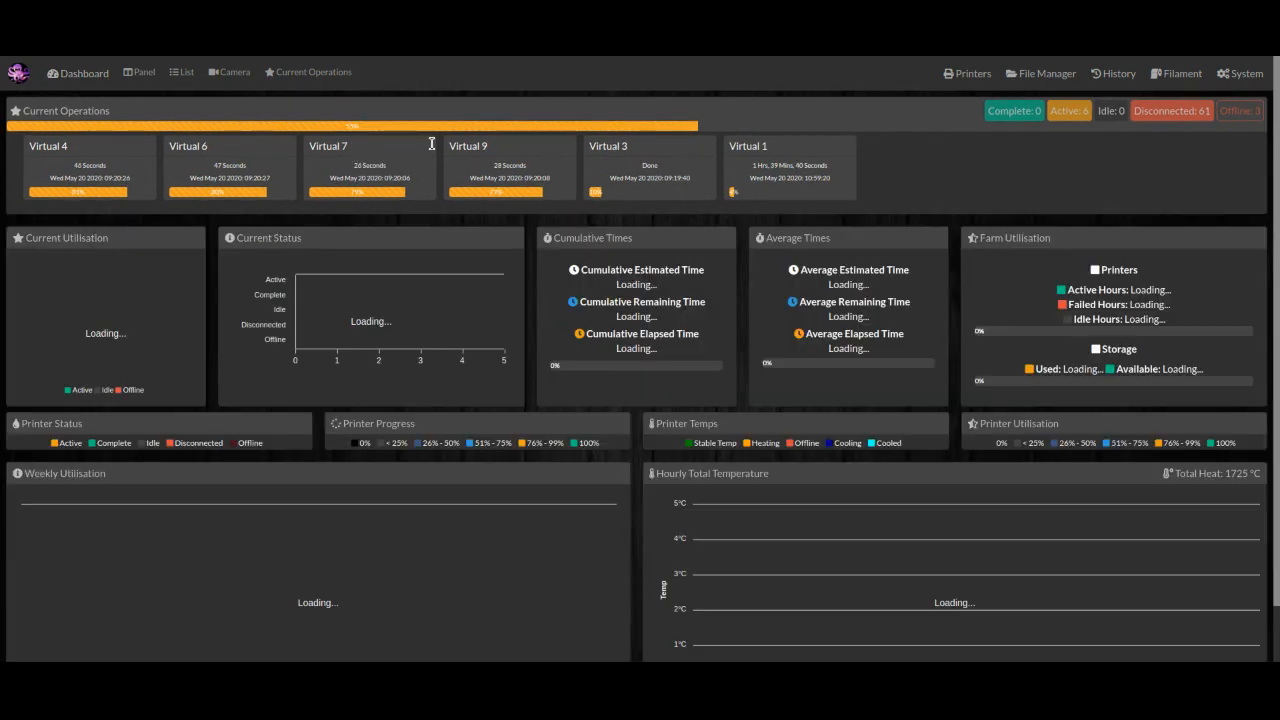
pyautogui.tripleClick(832, 276)
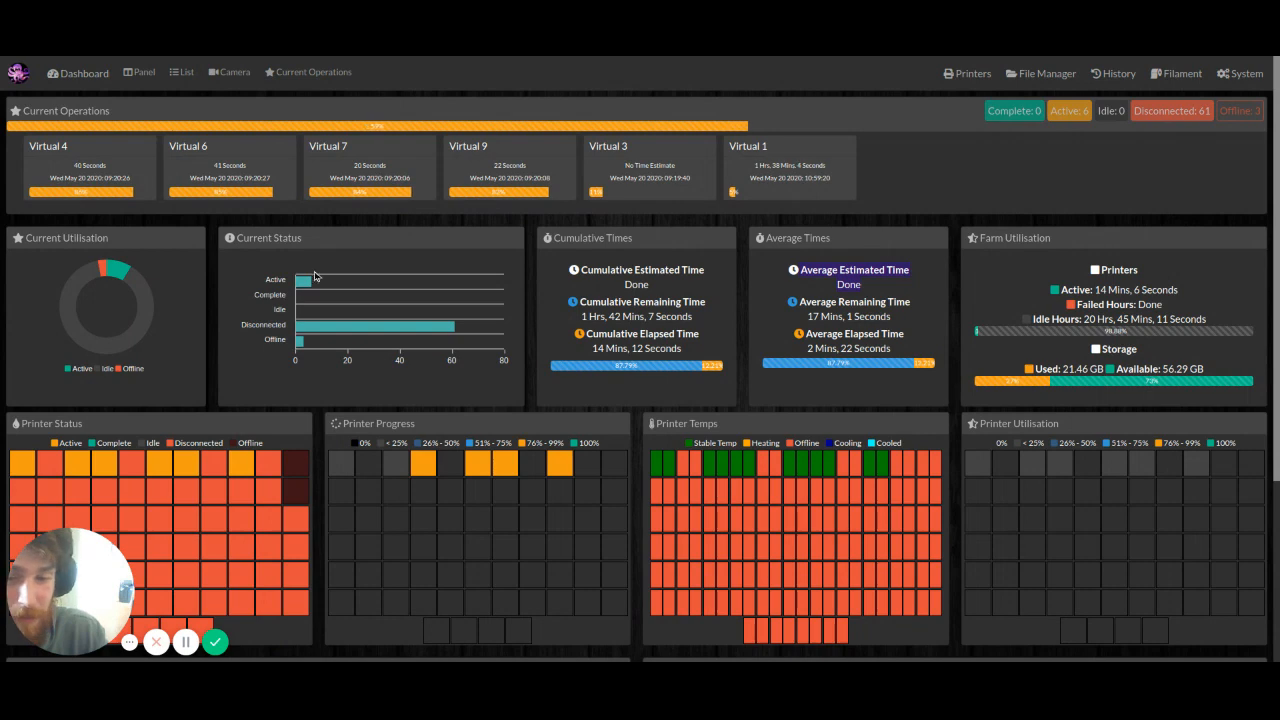
# Cancel Virtual 3's ongoing print from the panel view and confirm the cancellation.
pyautogui.click(139, 75)
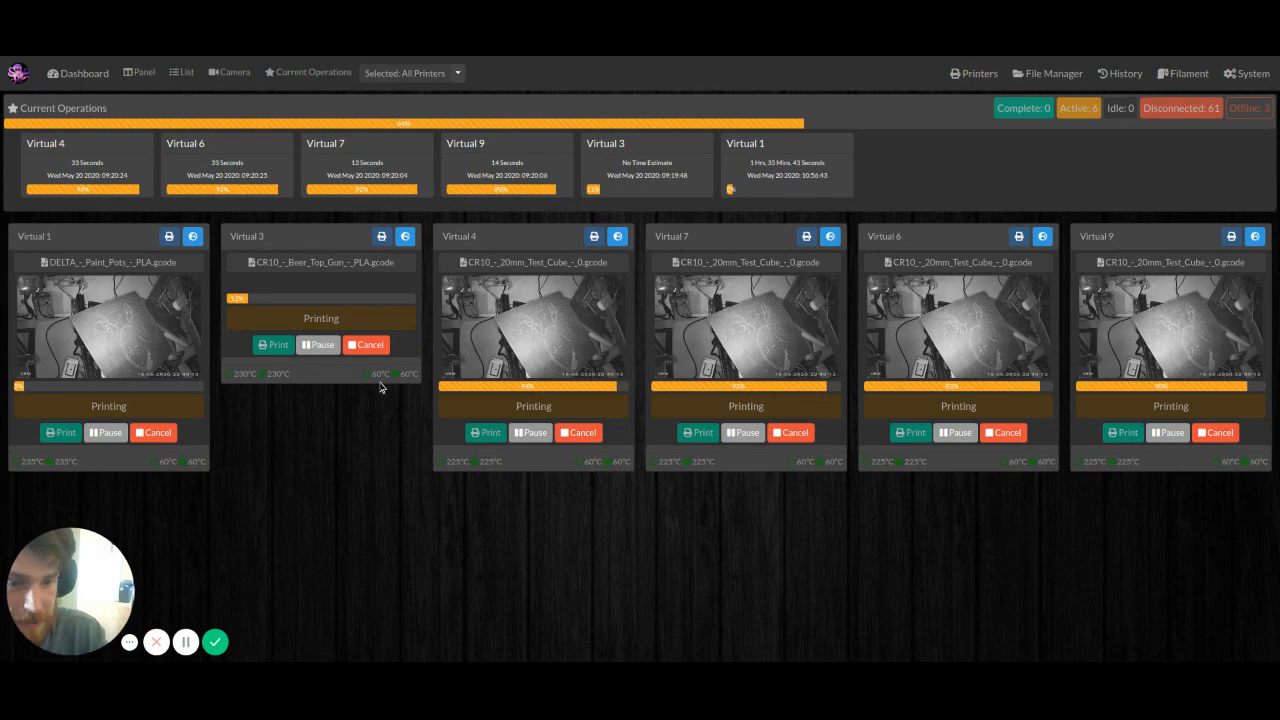
pyautogui.click(366, 345)
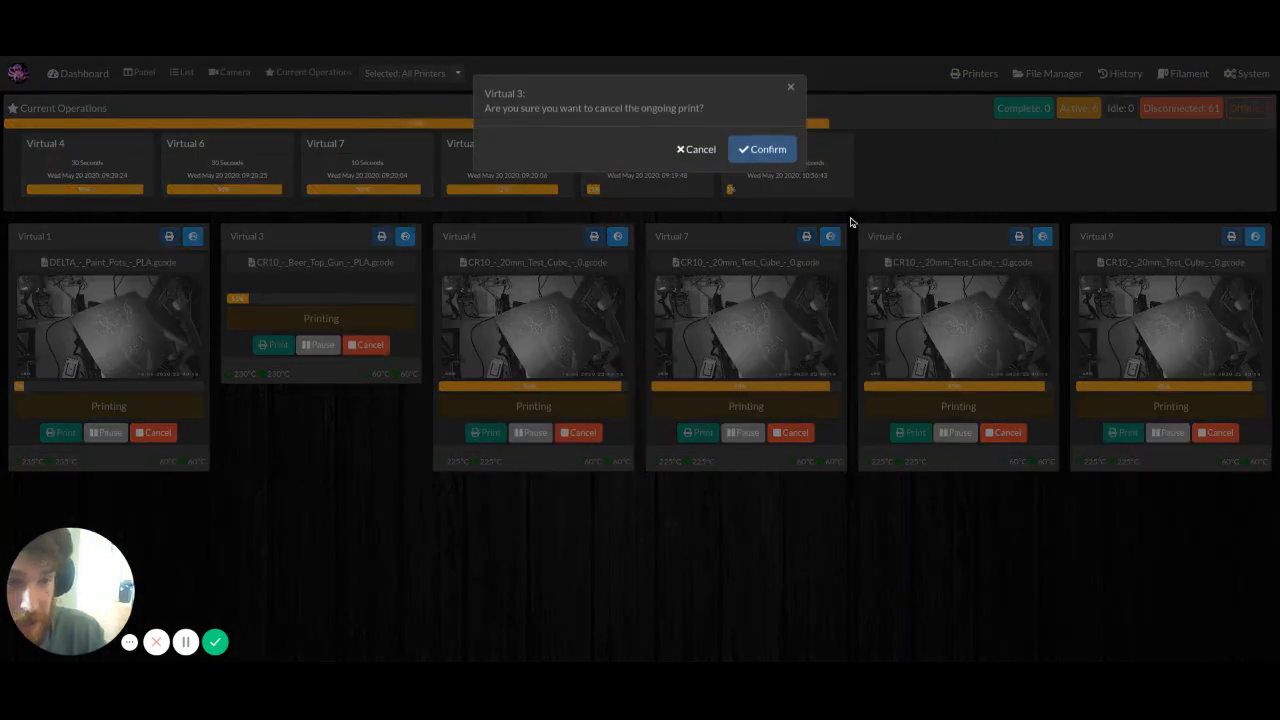
pyautogui.click(757, 150)
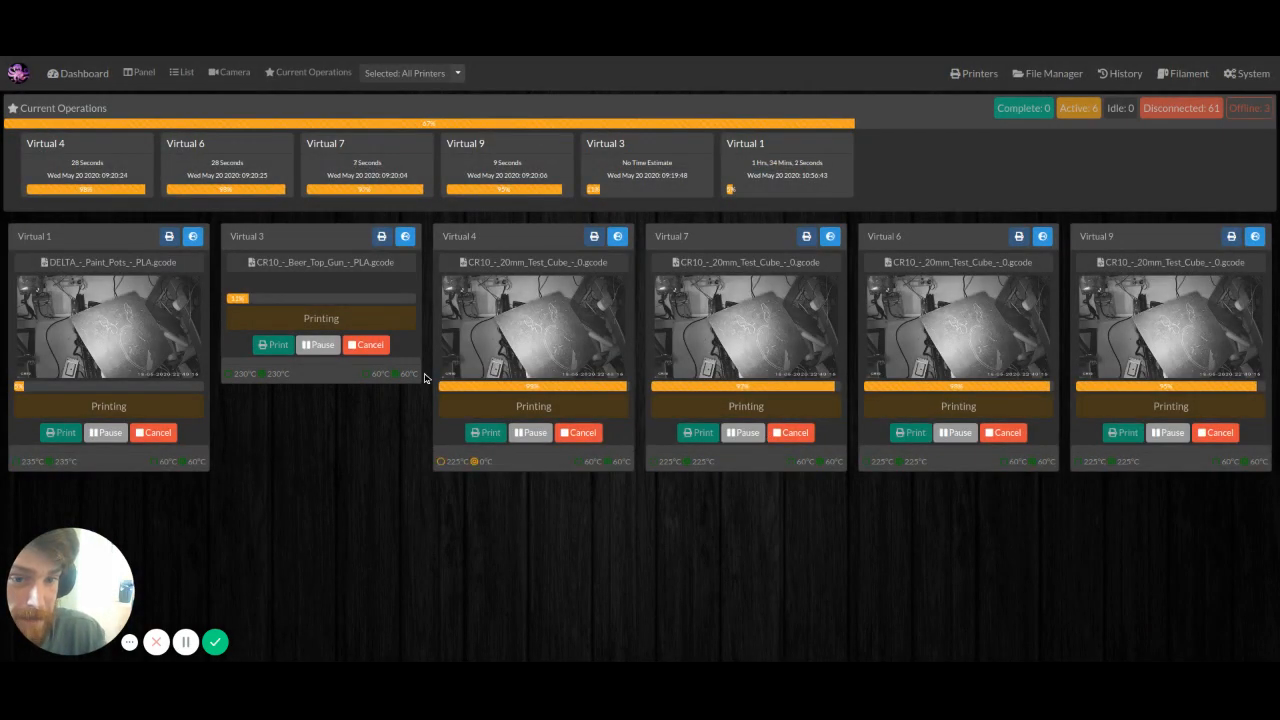
# Open the print history and sort its entries by number, first ascending and finally descending.
pyautogui.click(1122, 73)
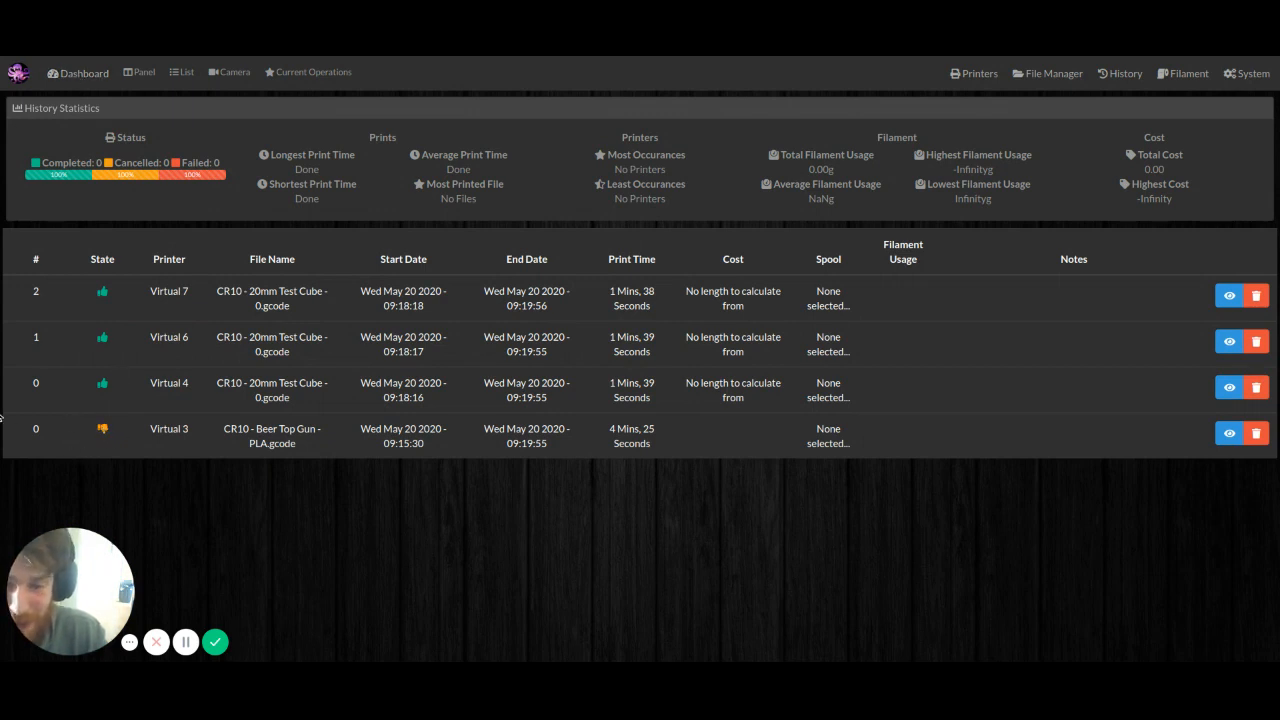
pyautogui.click(42, 259)
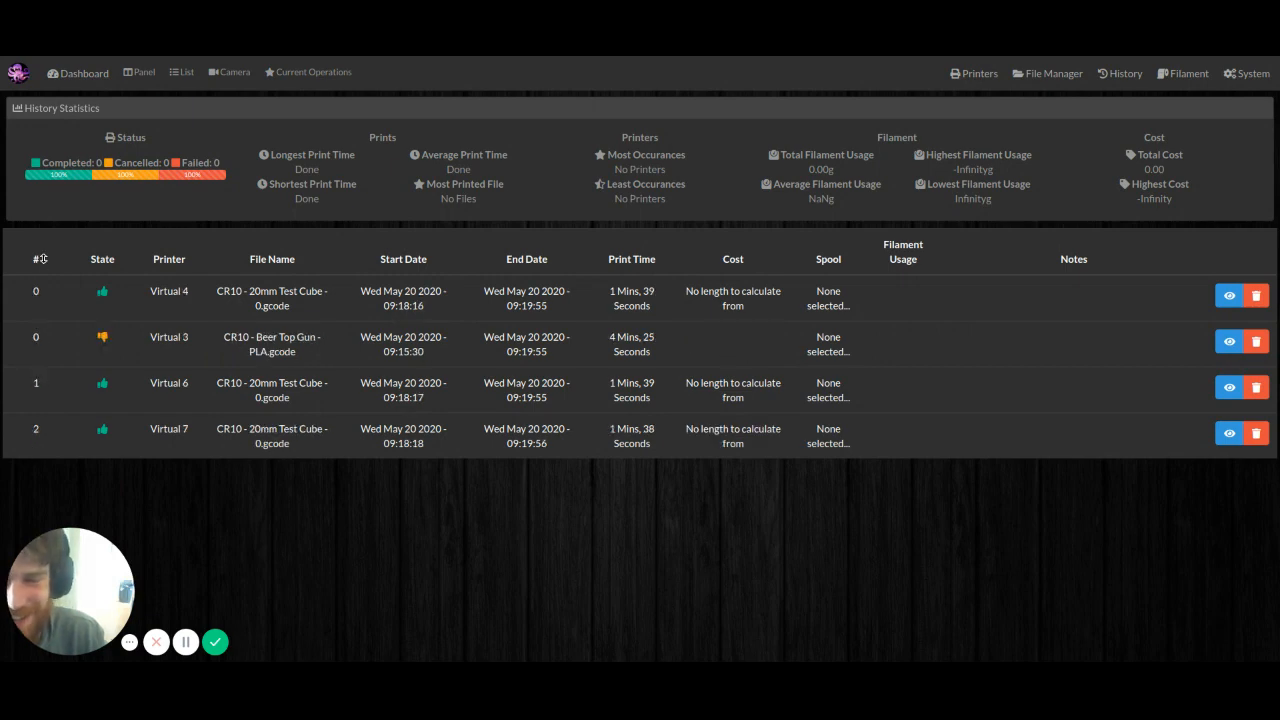
pyautogui.click(43, 259)
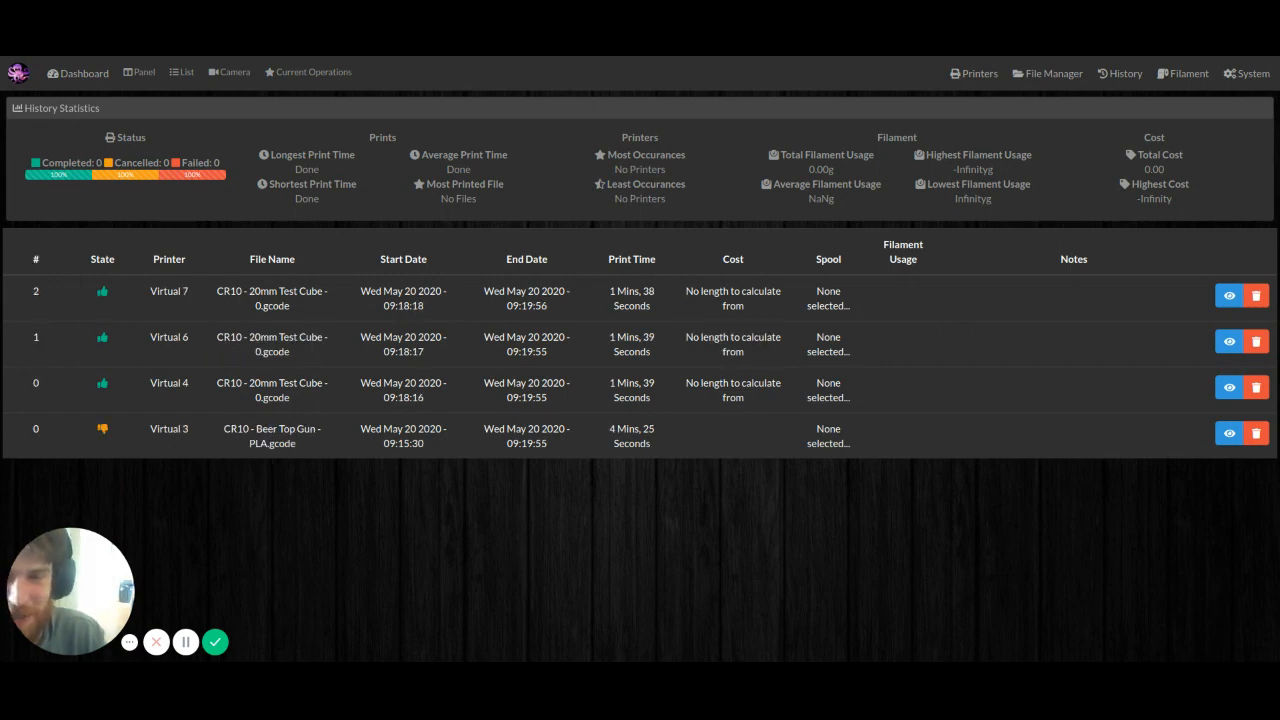
# Return to the dashboard and examine the failed hours, printer heatmaps, weekly utilisation and hourly total temperature charts.
pyautogui.click(48, 80)
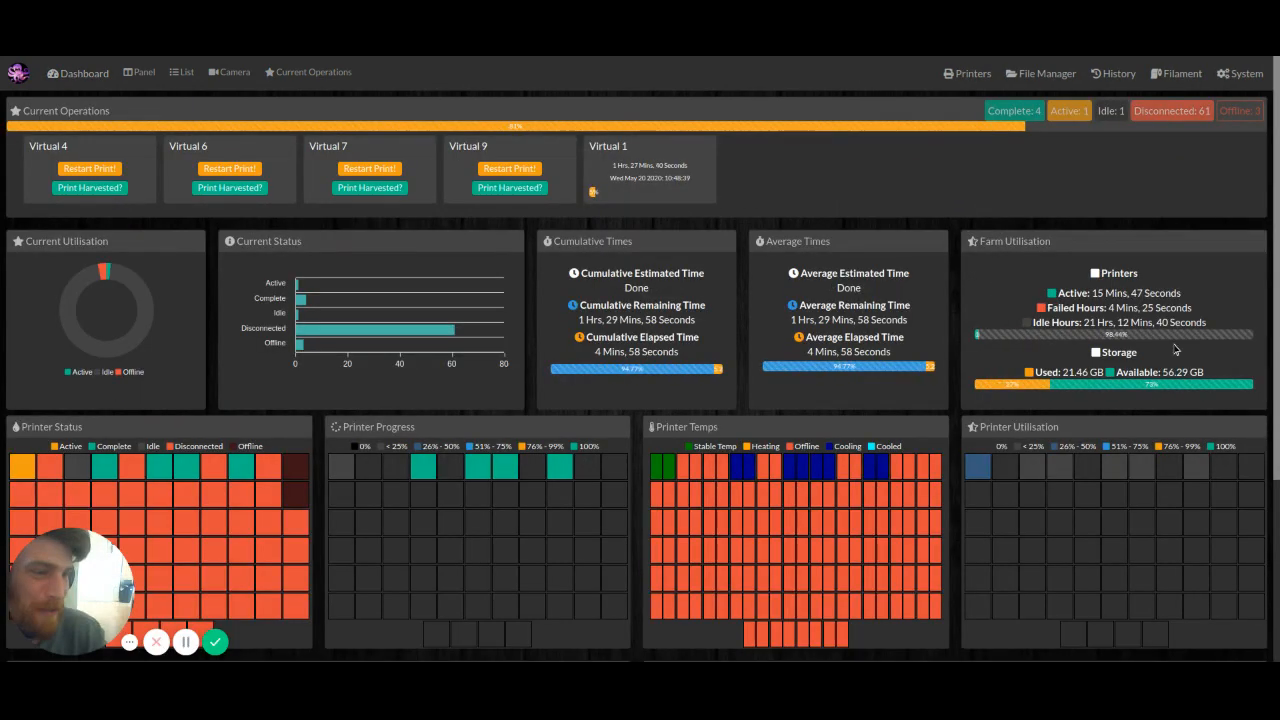
pyautogui.moveTo(1106, 307); pyautogui.dragTo(1200, 307)
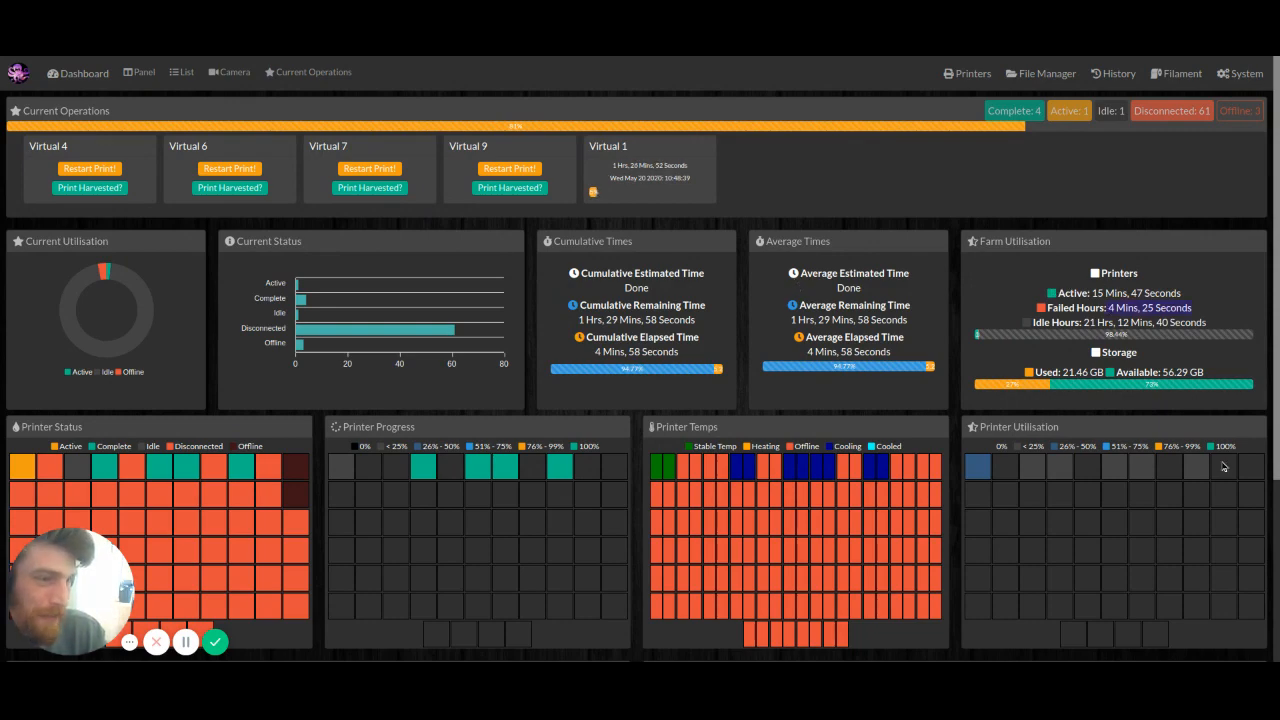
pyautogui.scroll(-3, 815, 318)
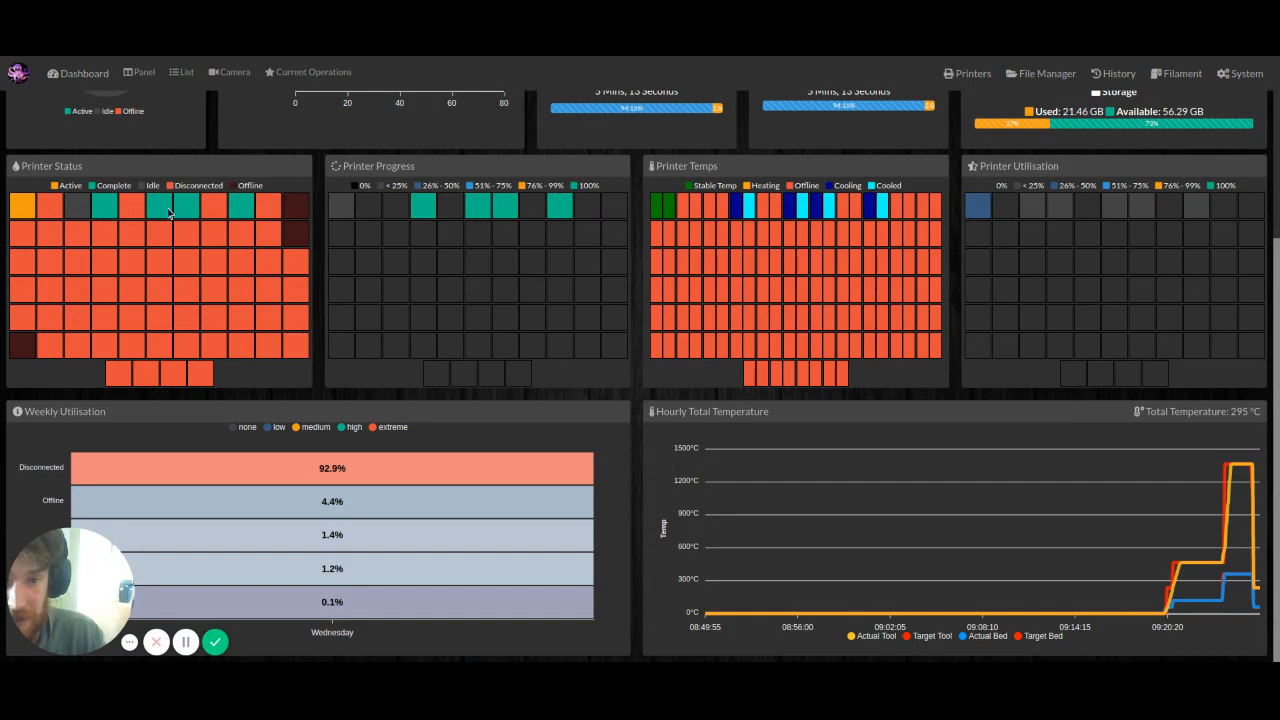
pyautogui.scroll(1, 173, 211)
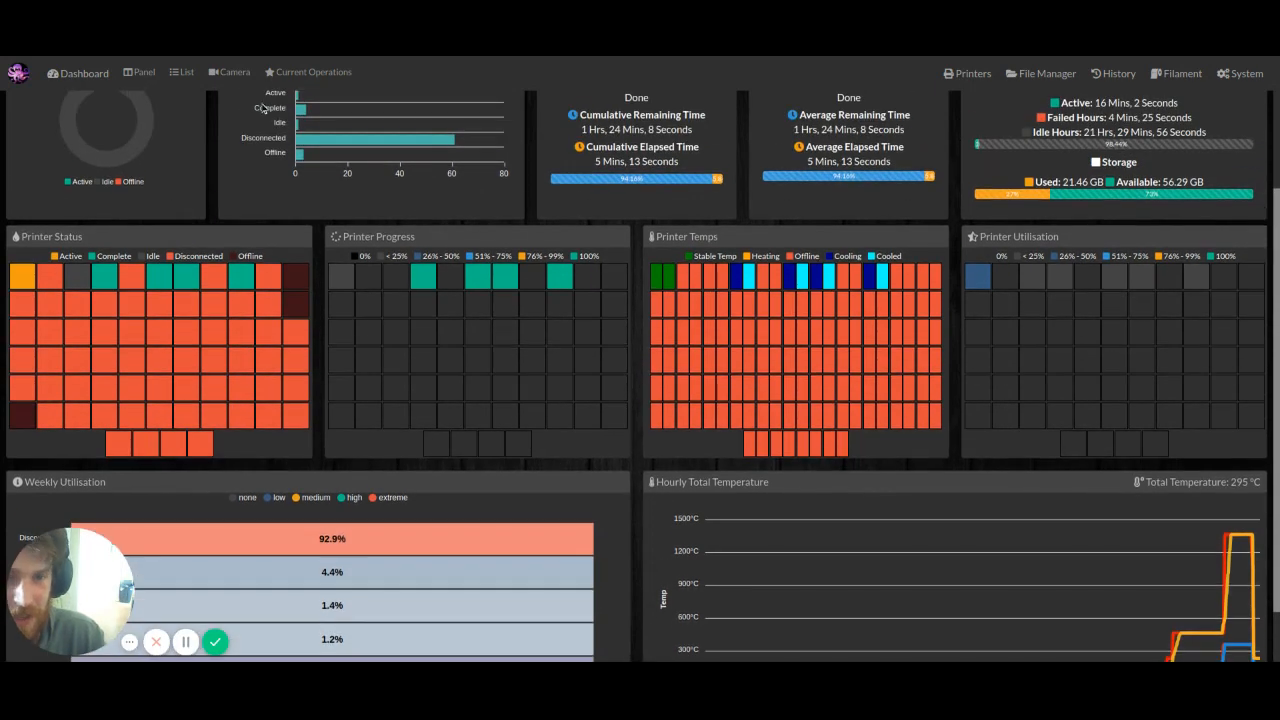
pyautogui.scroll(-1, 290, 70)
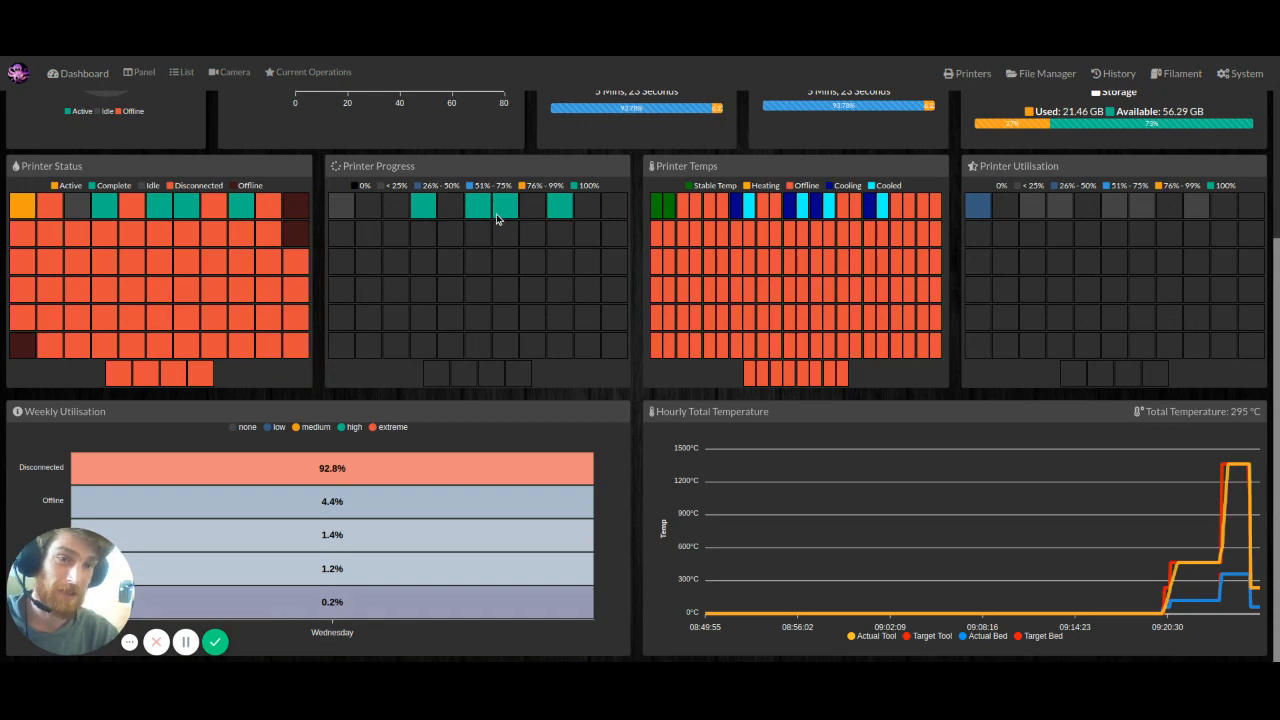
pyautogui.scroll(3, 543, 236)
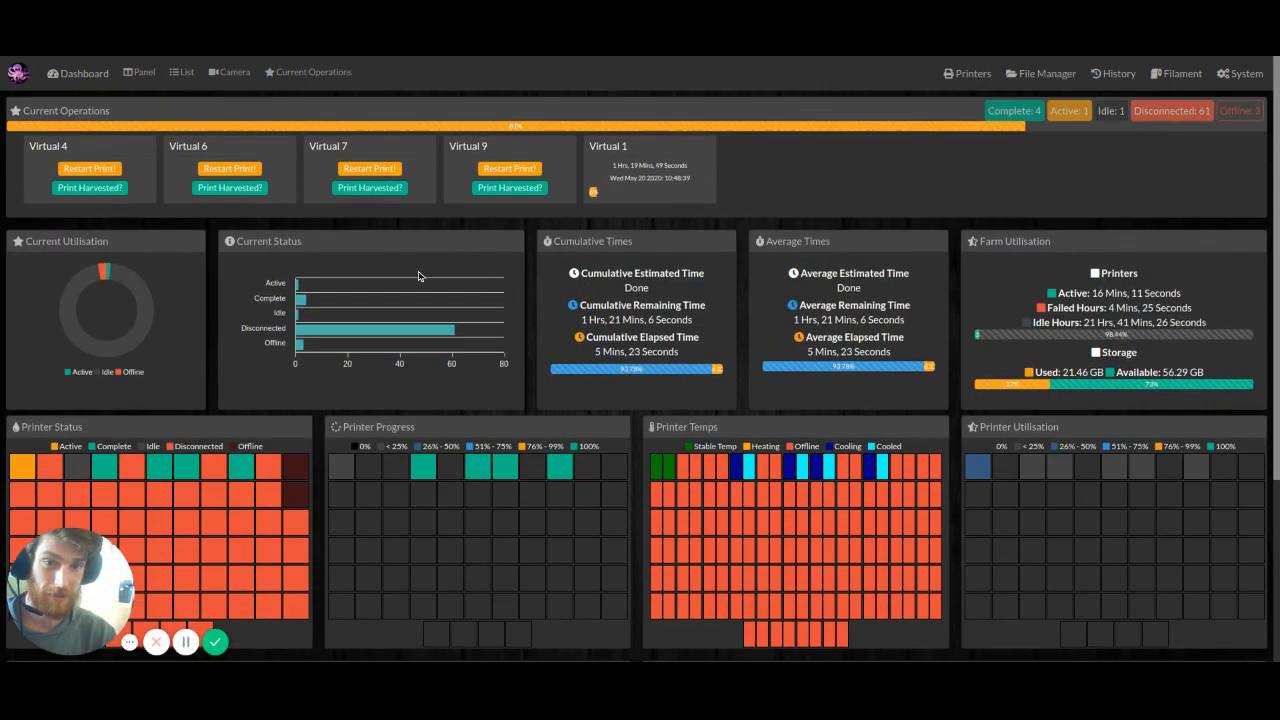
# Restart the completed prints on Virtual 4, Virtual 6, Virtual 7 and Virtual 9 from the dashboard, and check the printer status heatmaps.
pyautogui.click(98, 169)
pyautogui.click(238, 171)
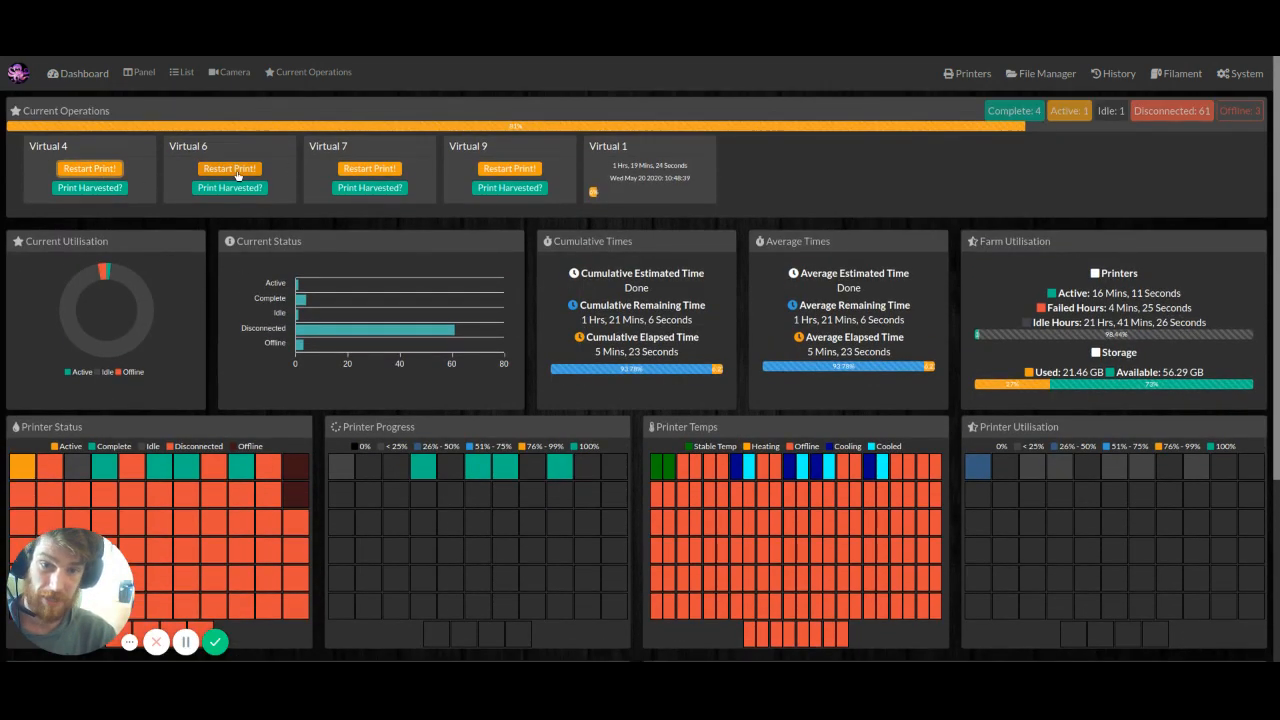
pyautogui.click(352, 170)
pyautogui.click(493, 170)
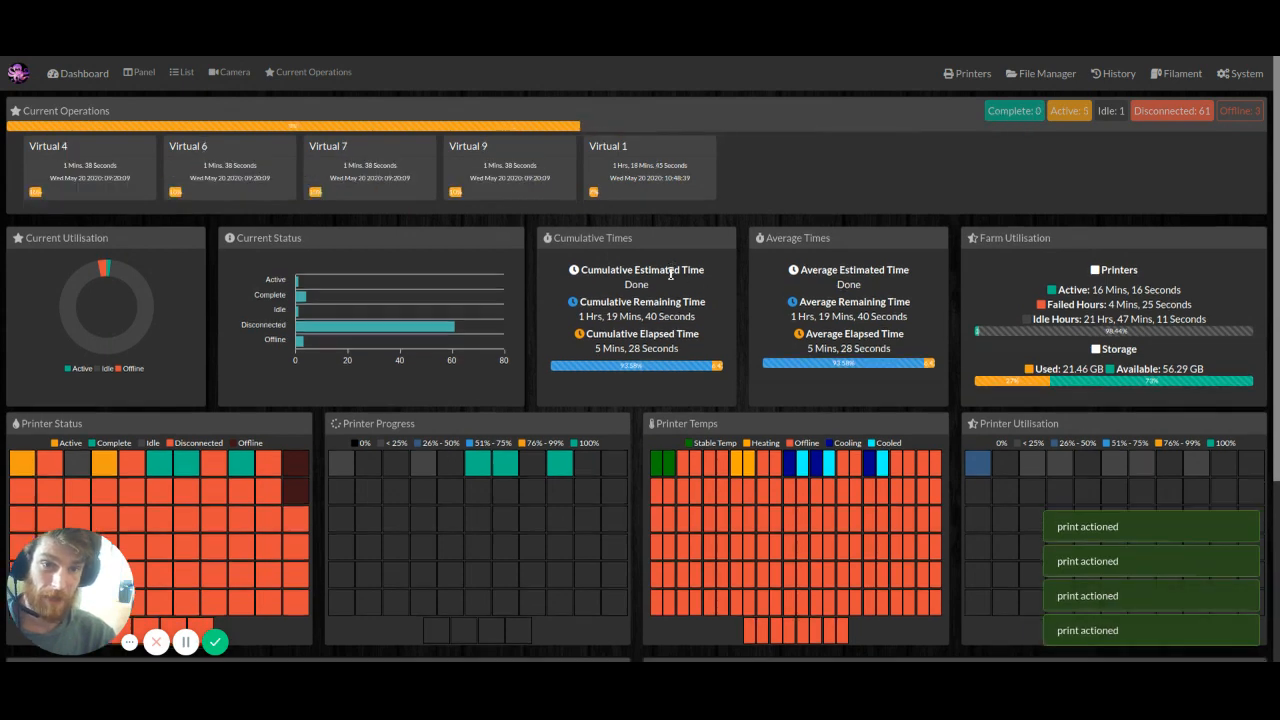
pyautogui.scroll(-1, 670, 274)
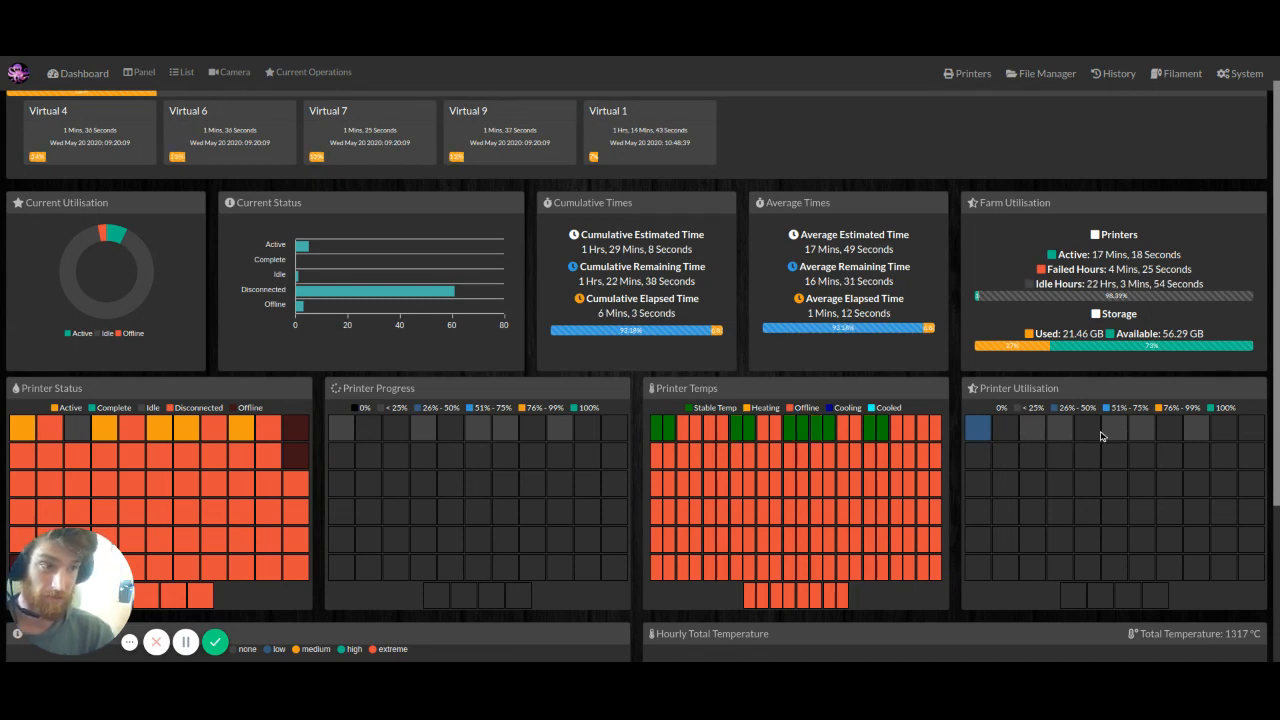
# Examine the dashboard's farm utilisation, printer heatmaps and weekly utilisation, and inspect the peak in the hourly total temperature chart.
pyautogui.scroll(1, 1100, 436)
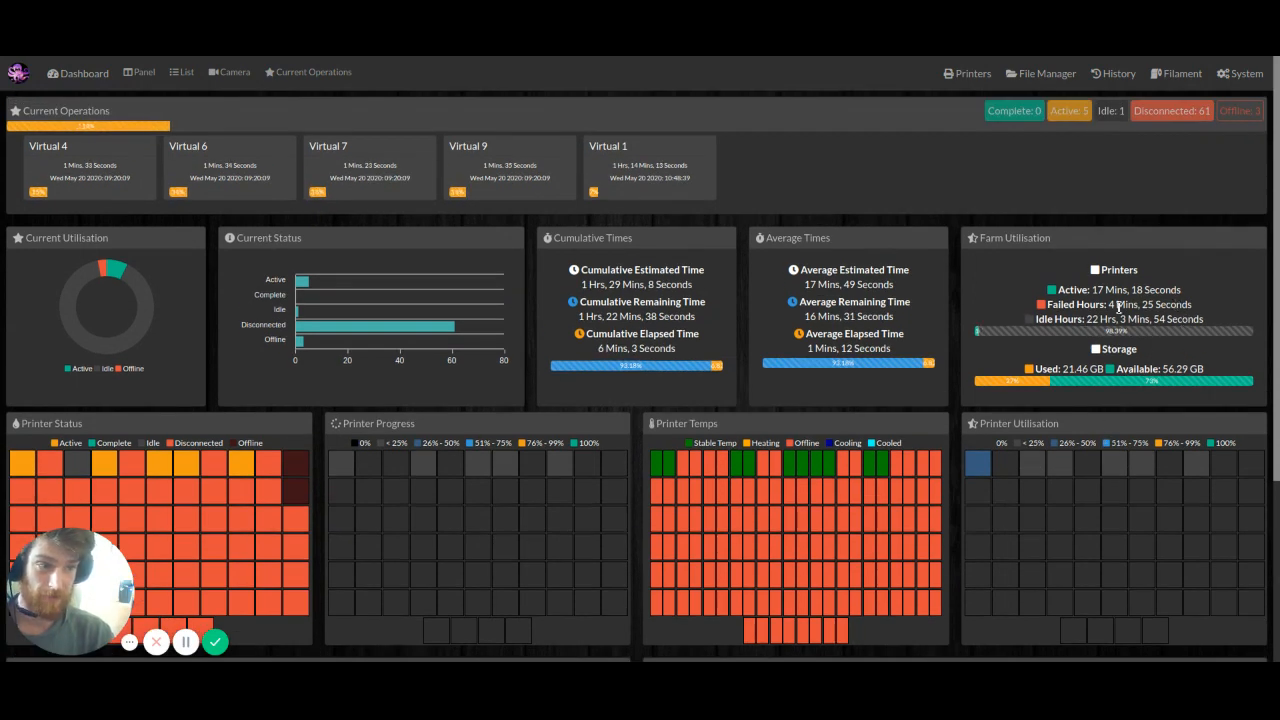
pyautogui.scroll(-5, 736, 343)
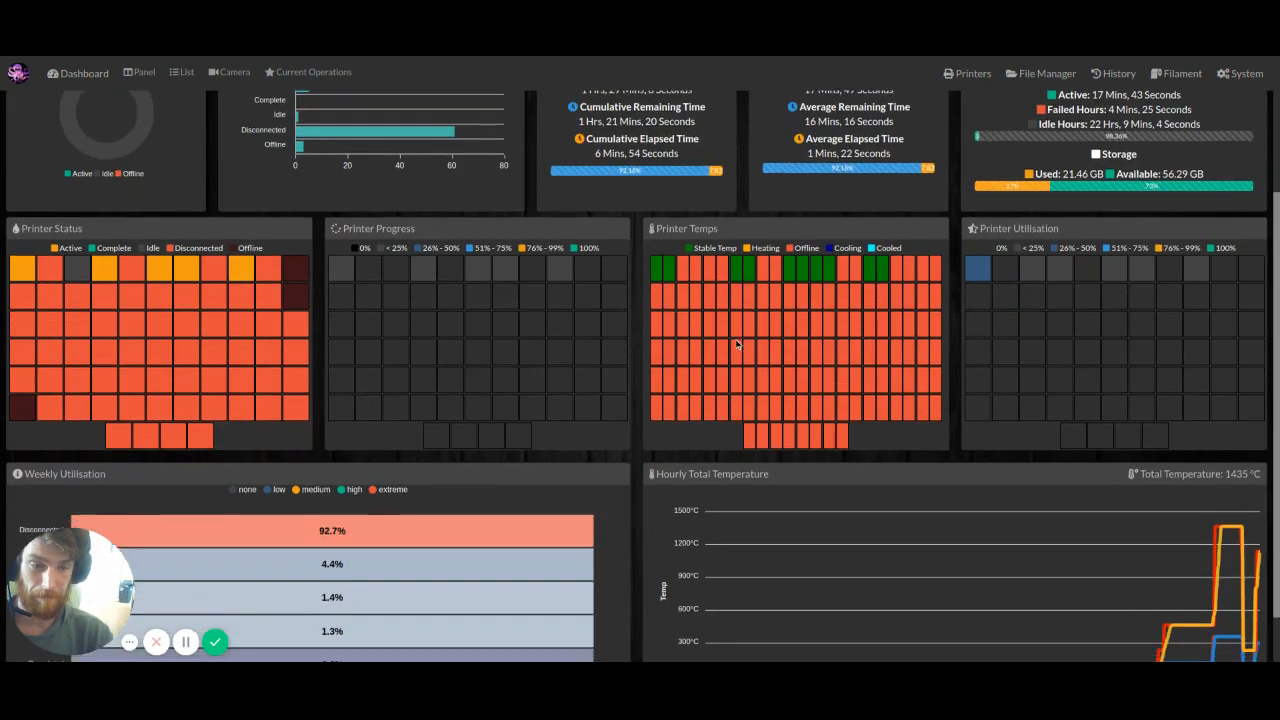
pyautogui.scroll(-2, 736, 343)
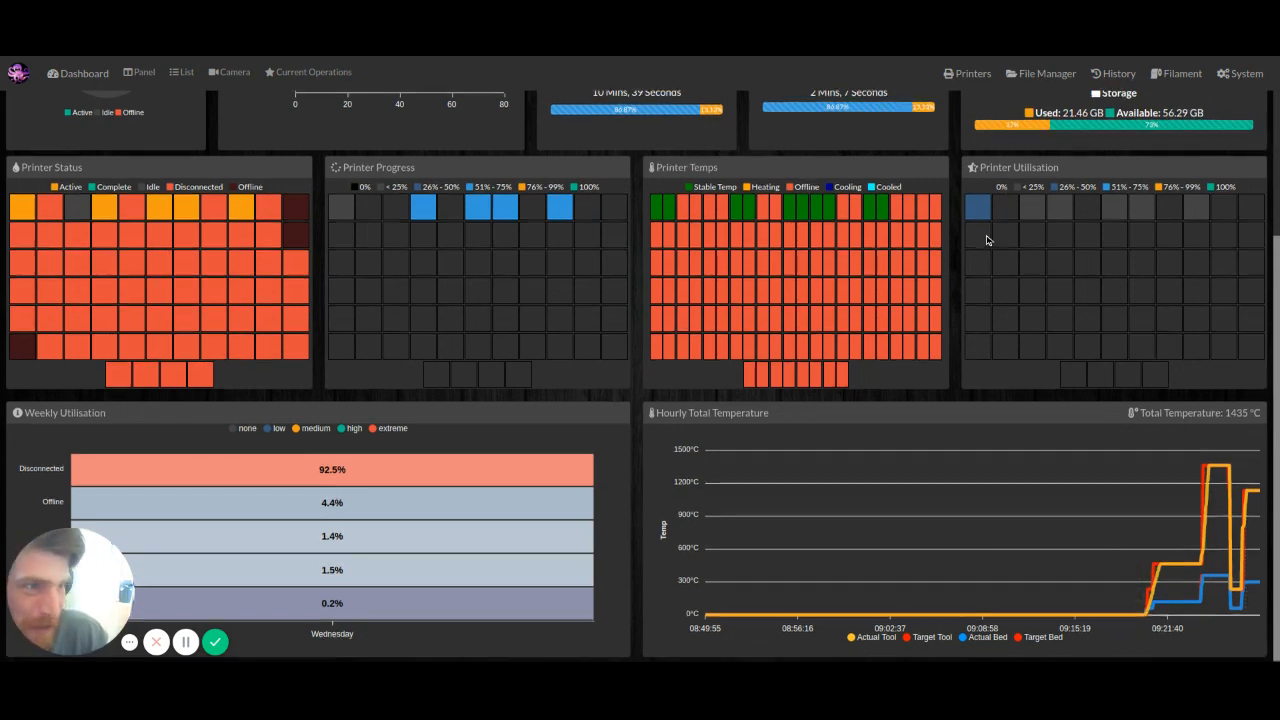
pyautogui.scroll(3, 986, 240)
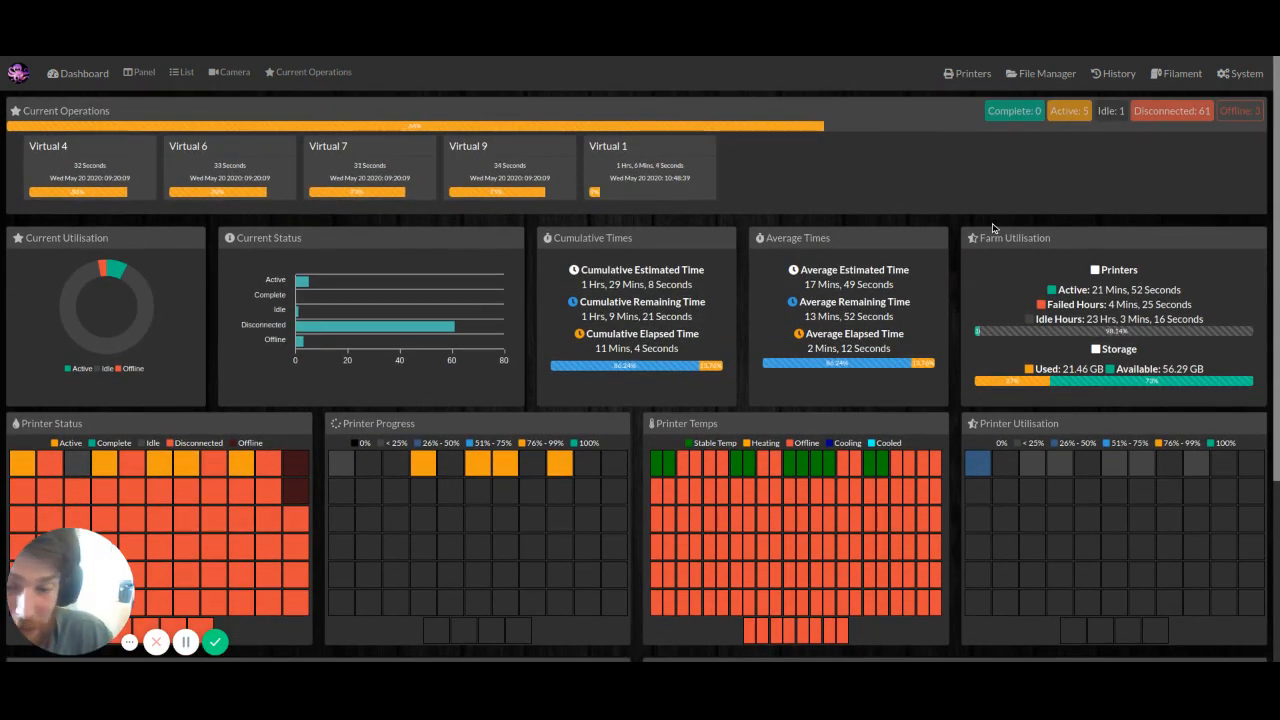
pyautogui.scroll(-3, 990, 225)
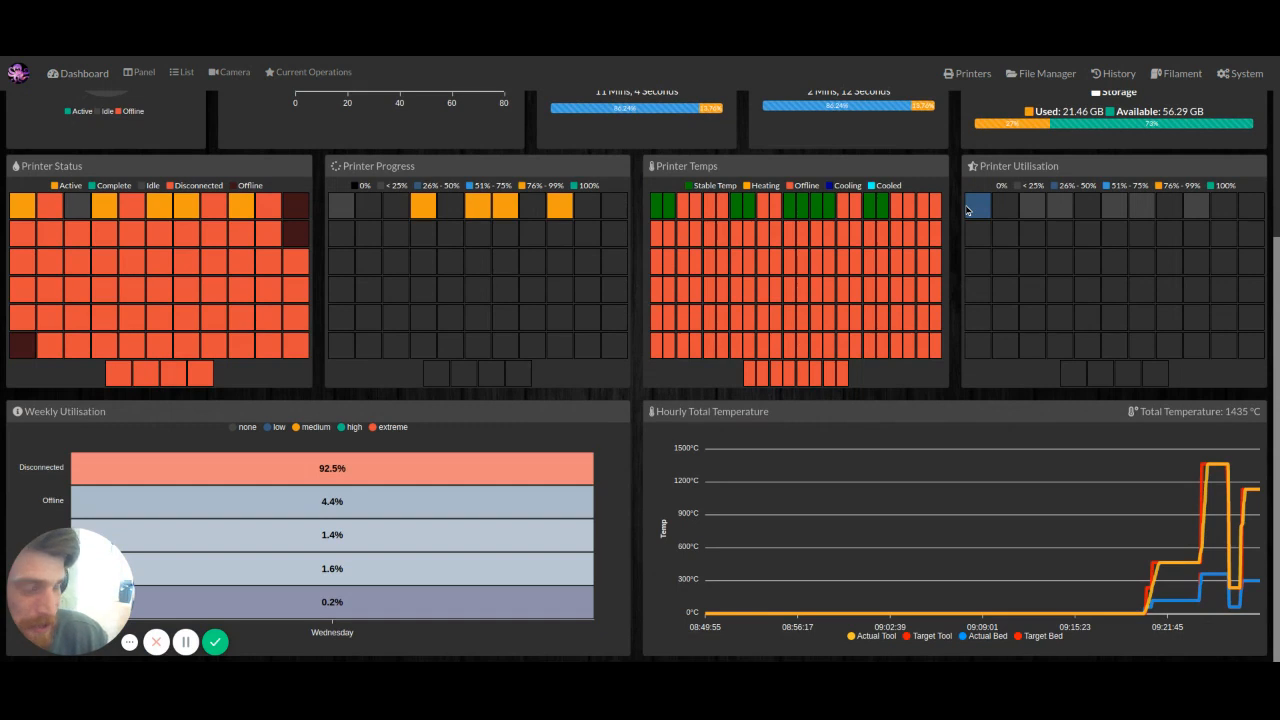
pyautogui.moveTo(1219, 479)
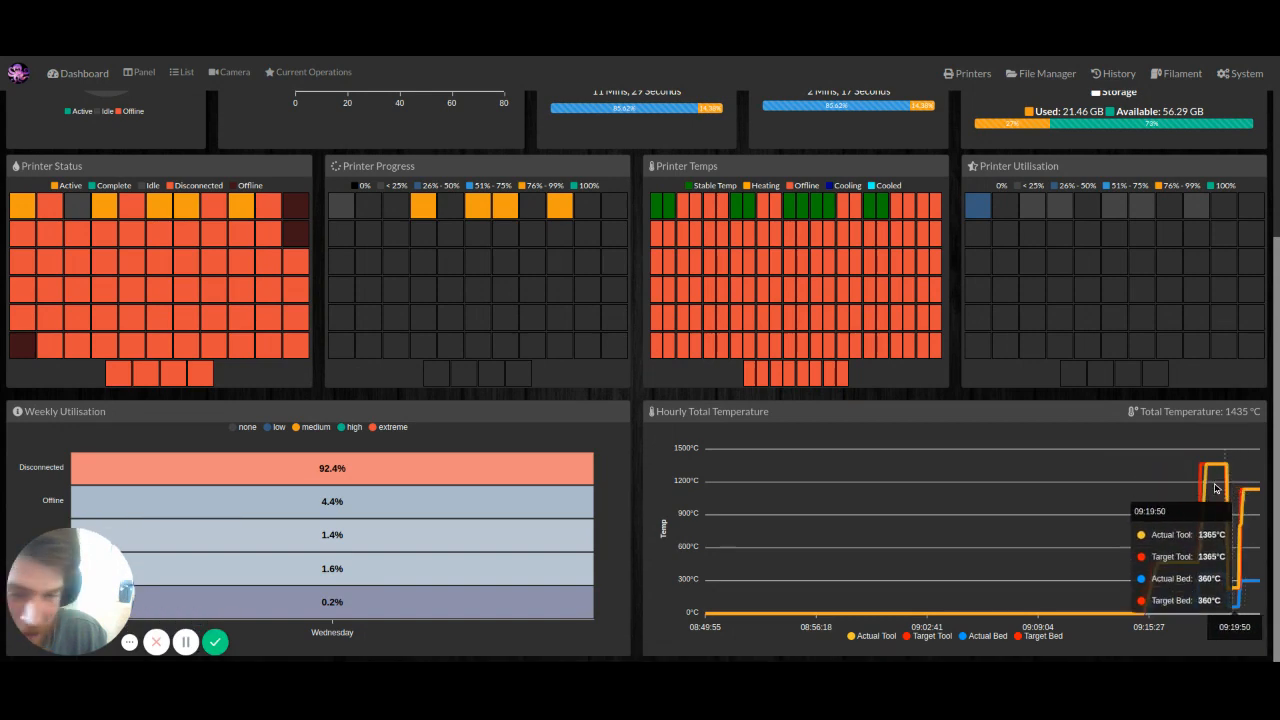
# Mark the completed prints on Virtual 4 and Virtual 6 as harvested, and restart the prints on Virtual 7 and Virtual 9.
pyautogui.scroll(3, 785, 286)
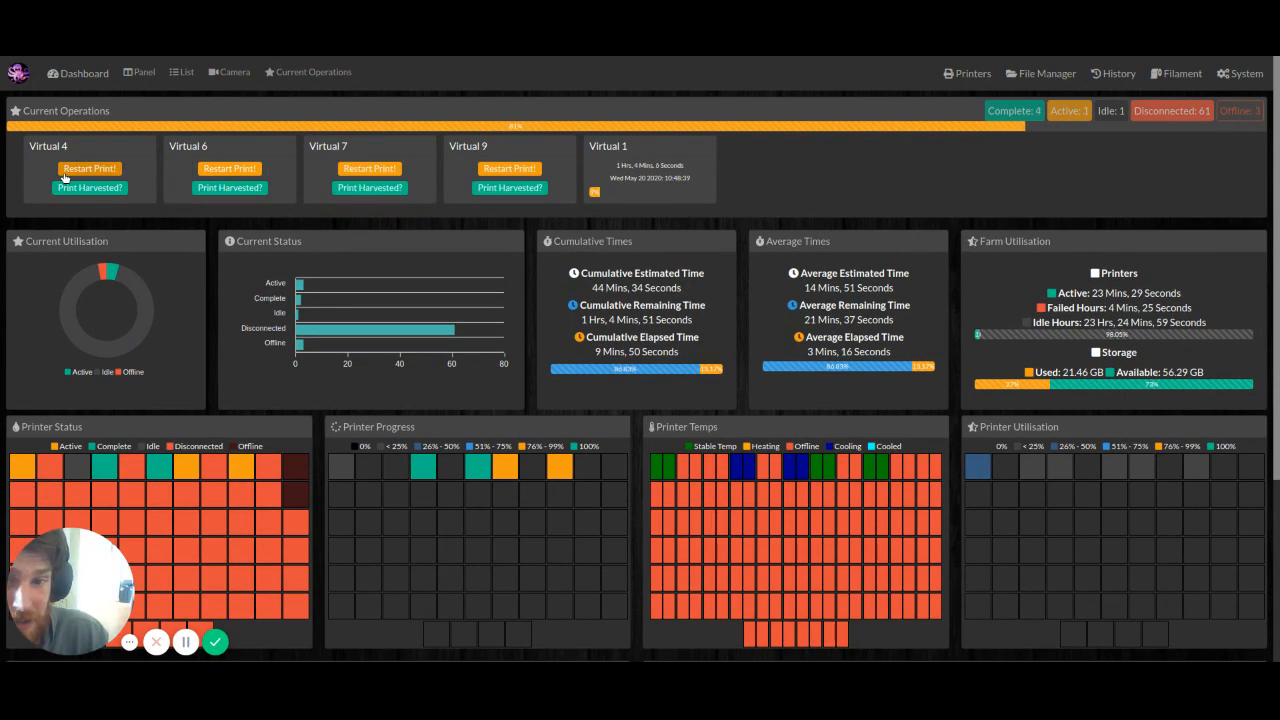
pyautogui.click(90, 188)
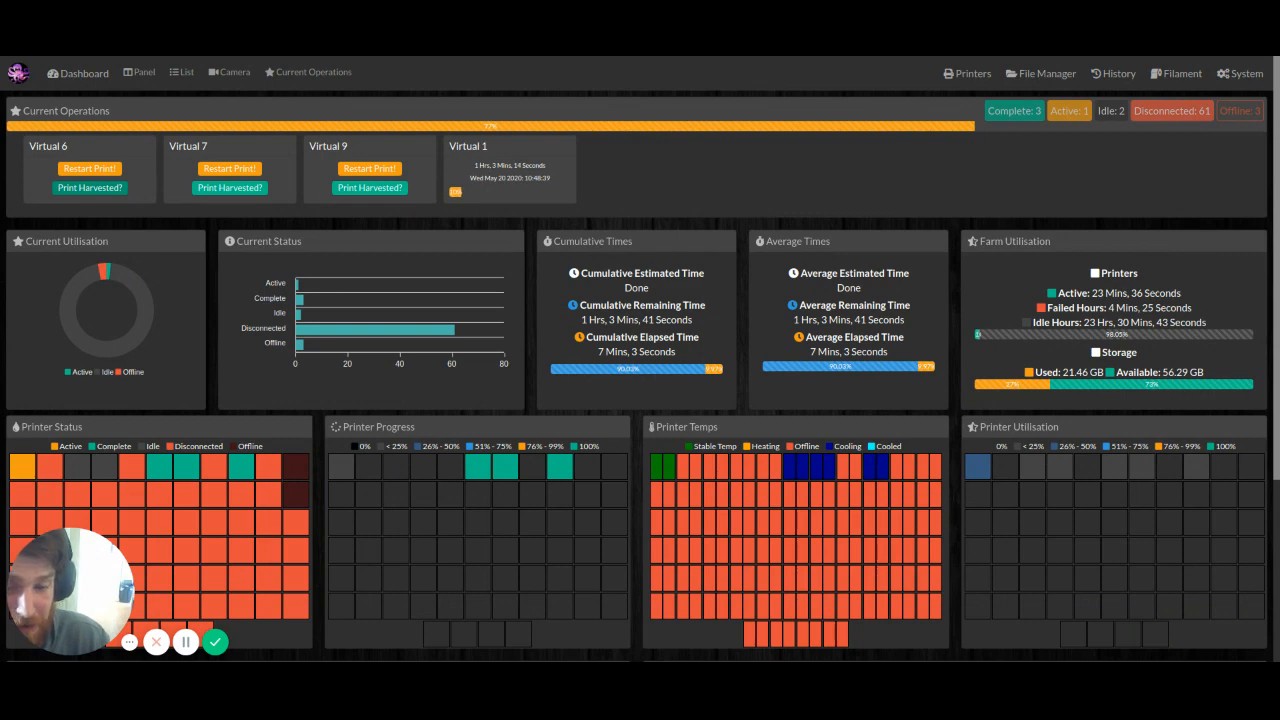
pyautogui.click(89, 188)
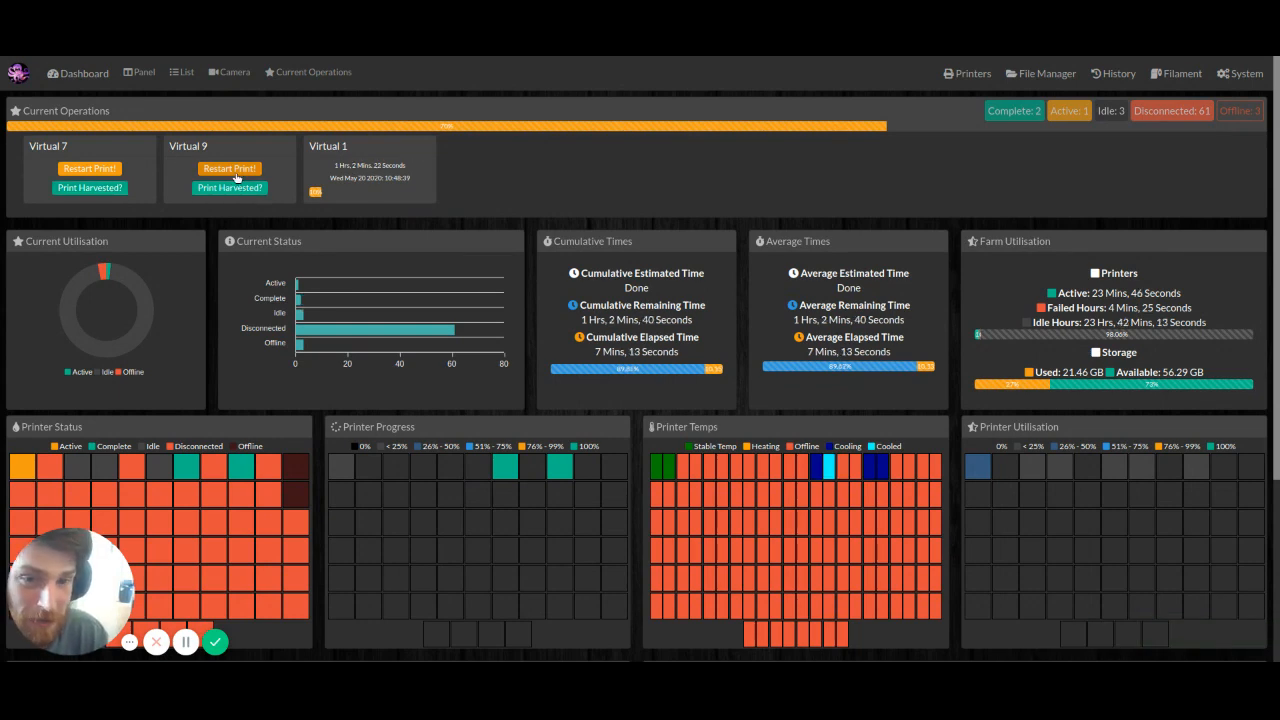
pyautogui.click(98, 170)
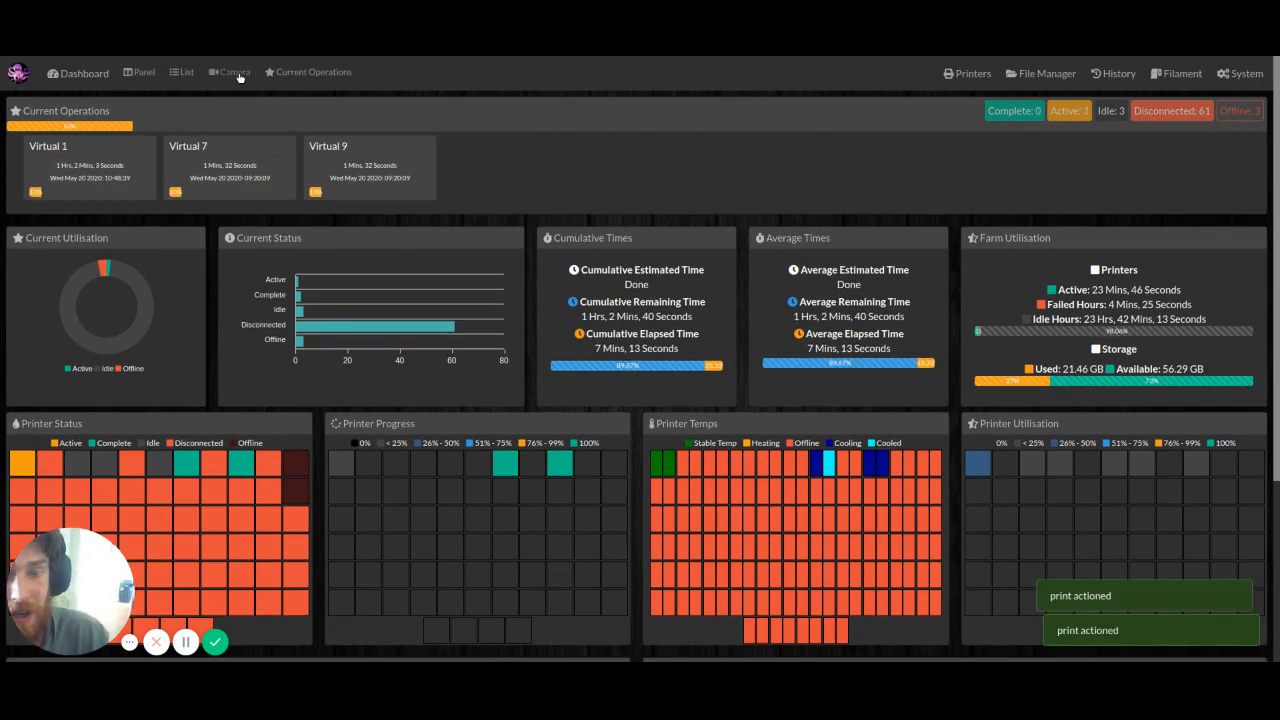
# Compare the printer list view with the current operations view, ending on current operations.
pyautogui.click(191, 72)
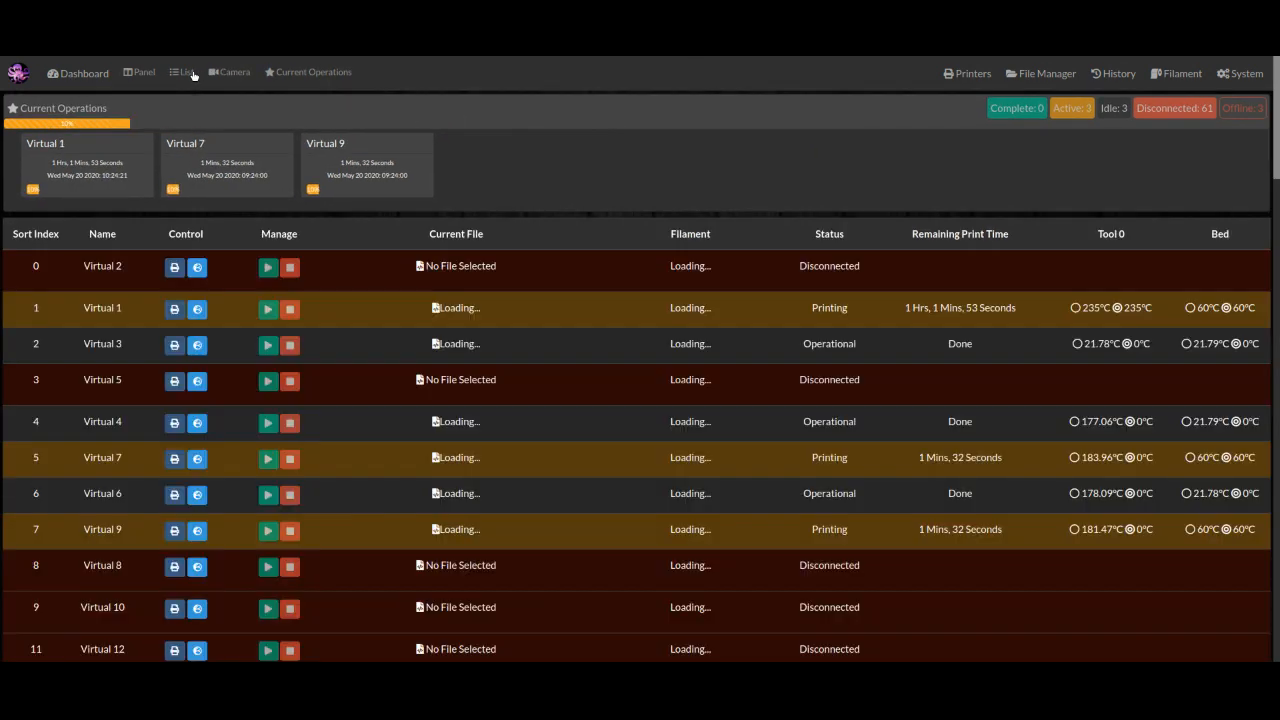
pyautogui.click(310, 71)
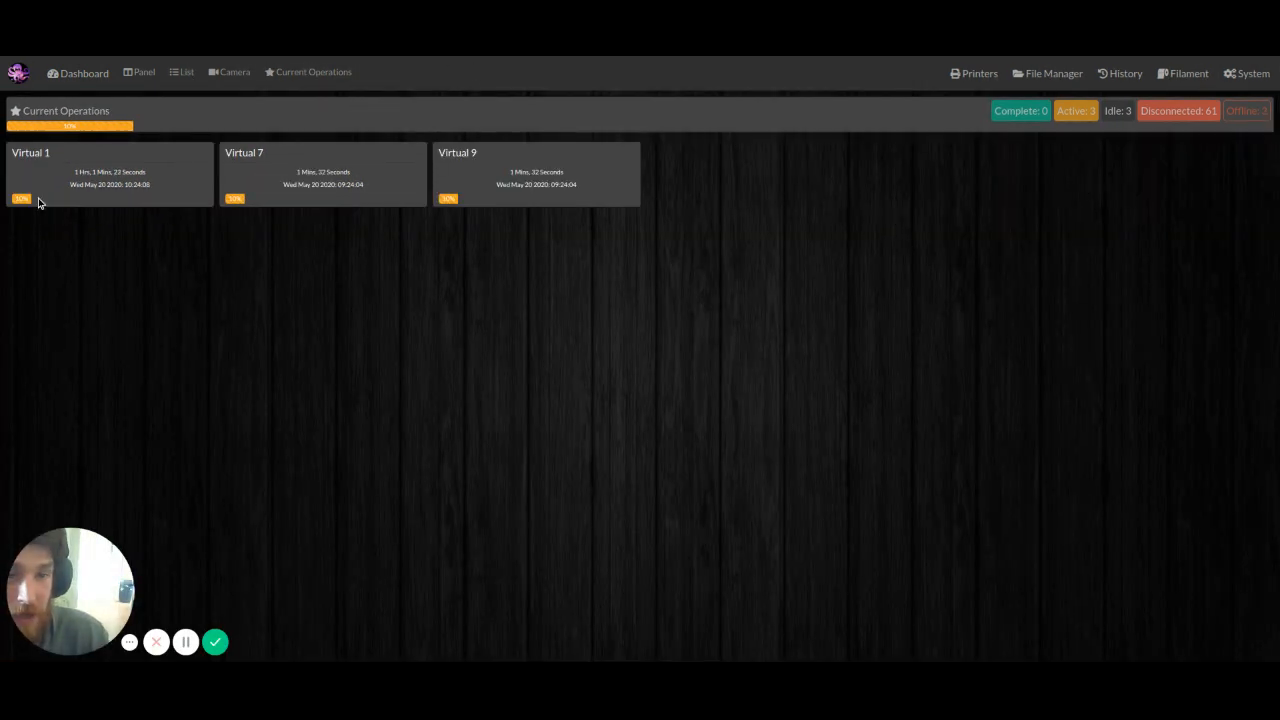
pyautogui.click(179, 76)
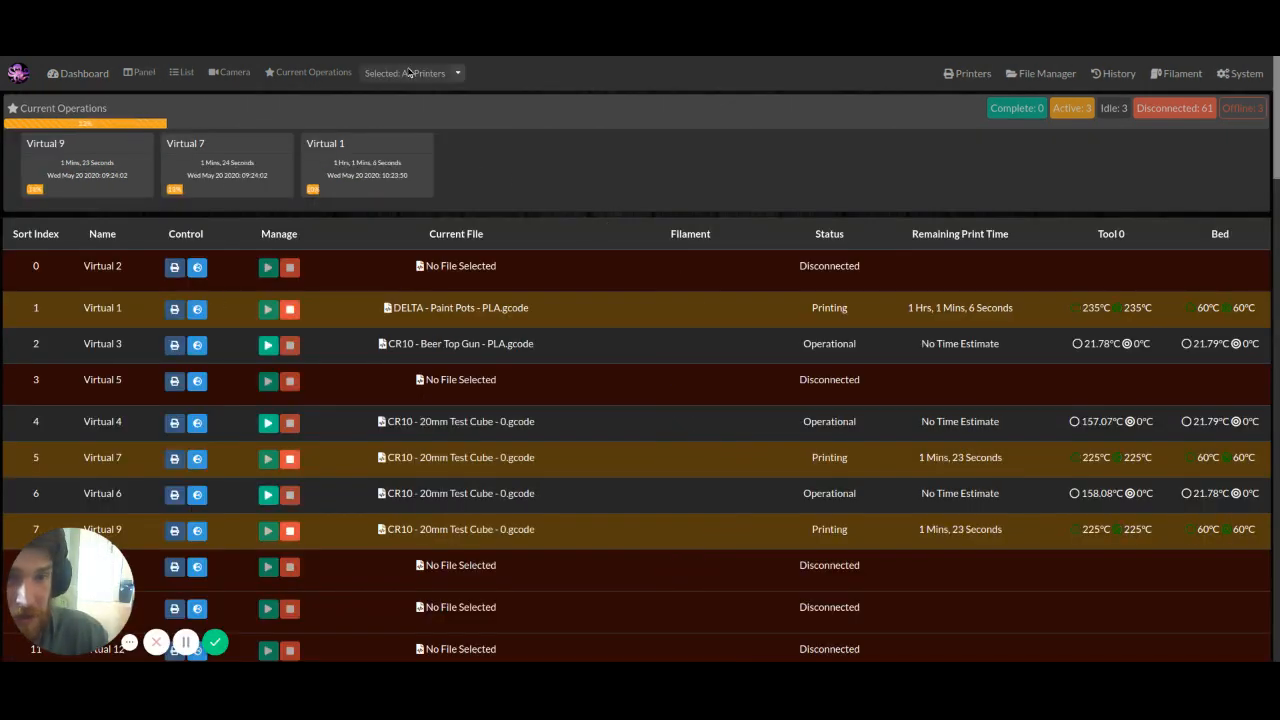
pyautogui.click(312, 73)
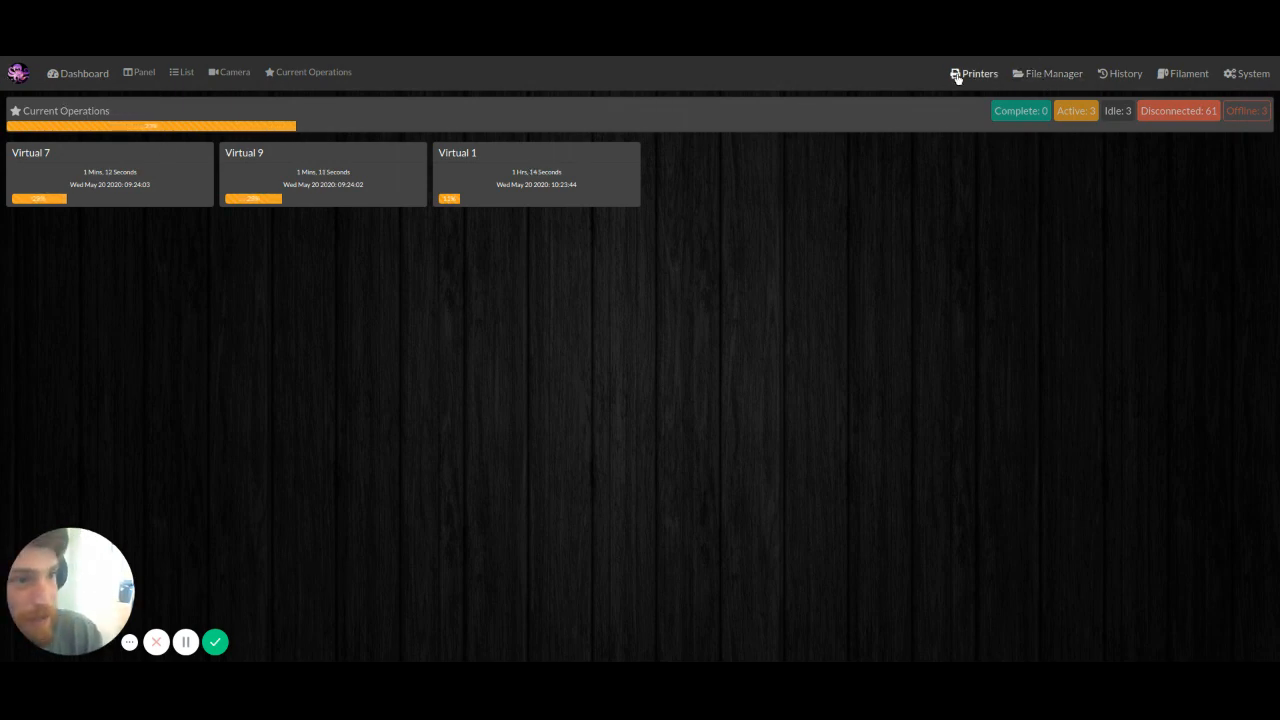
# Open the file manager and look through its list of printers down to Virtual 14, returning to Virtual 2.
pyautogui.click(1047, 73)
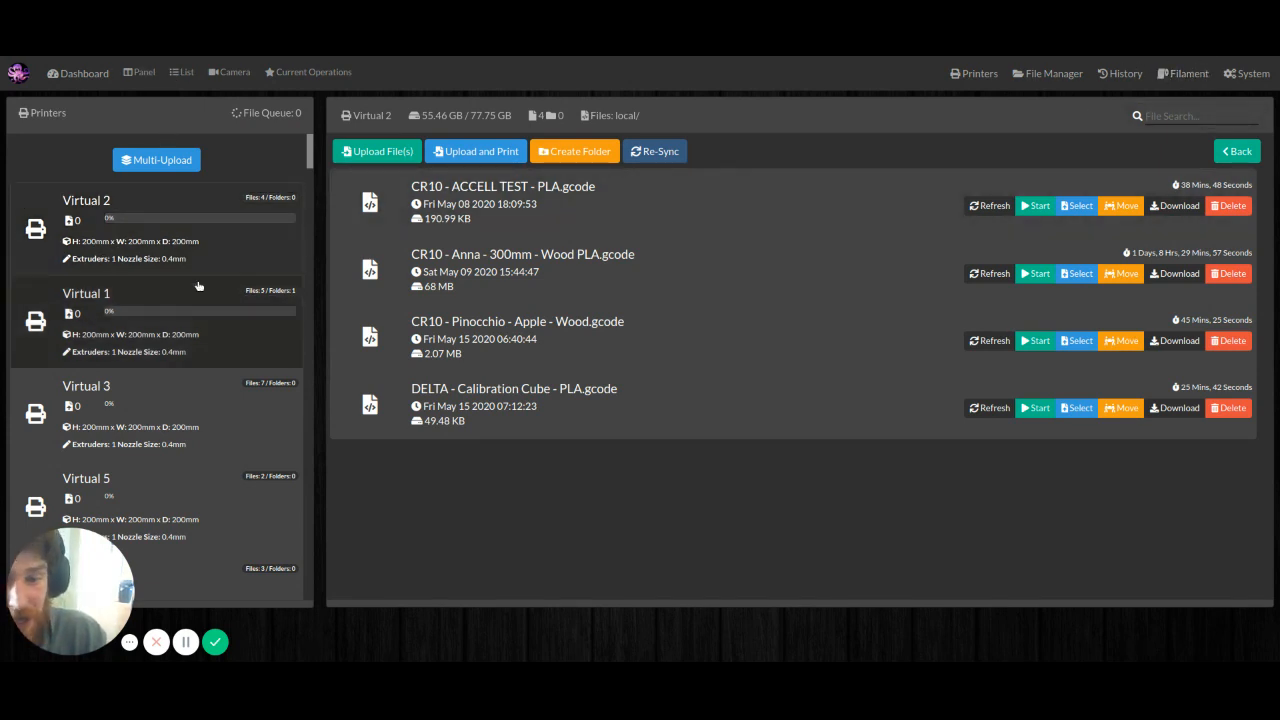
pyautogui.scroll(-2, 100, 300)
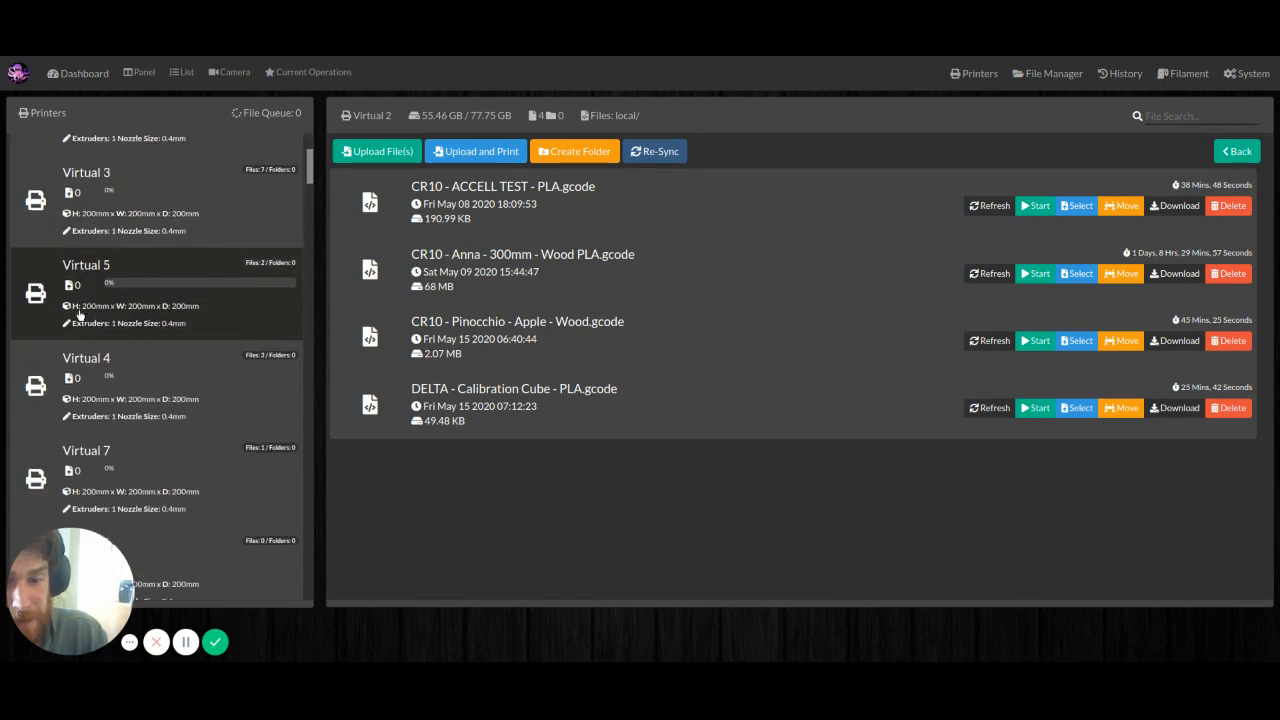
pyautogui.scroll(-5, 120, 290)
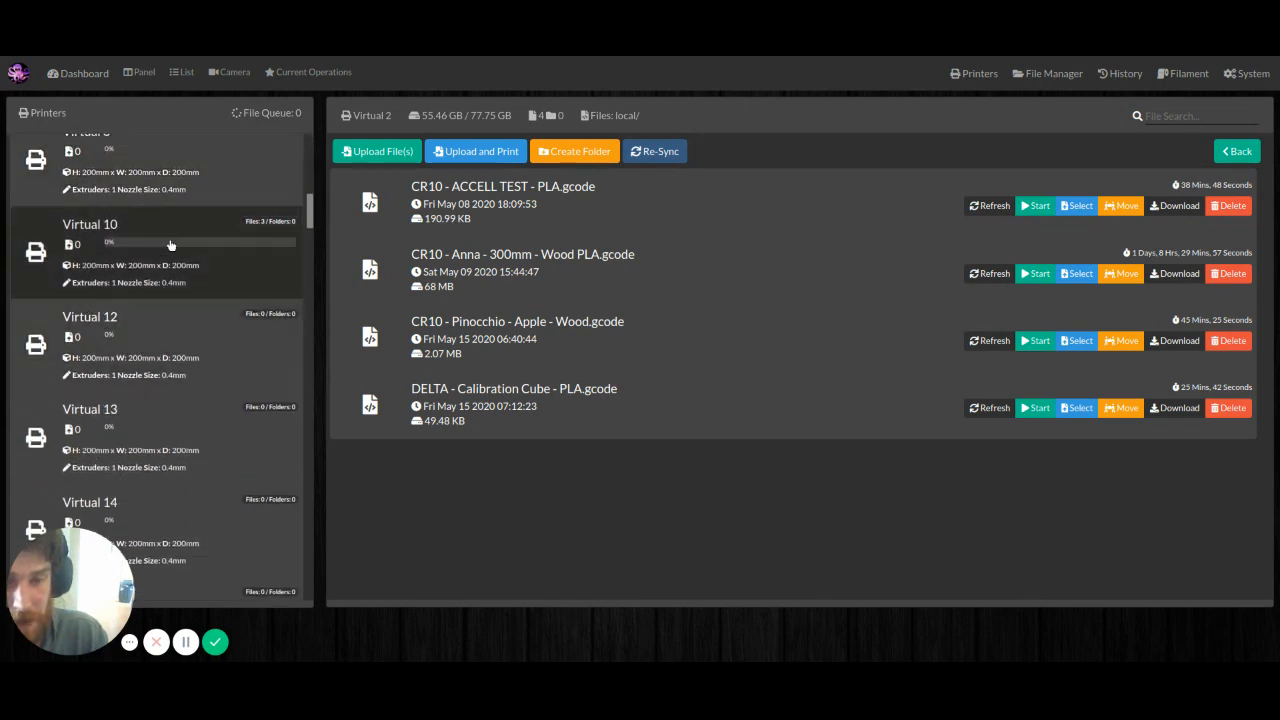
pyautogui.scroll(2, 236, 271)
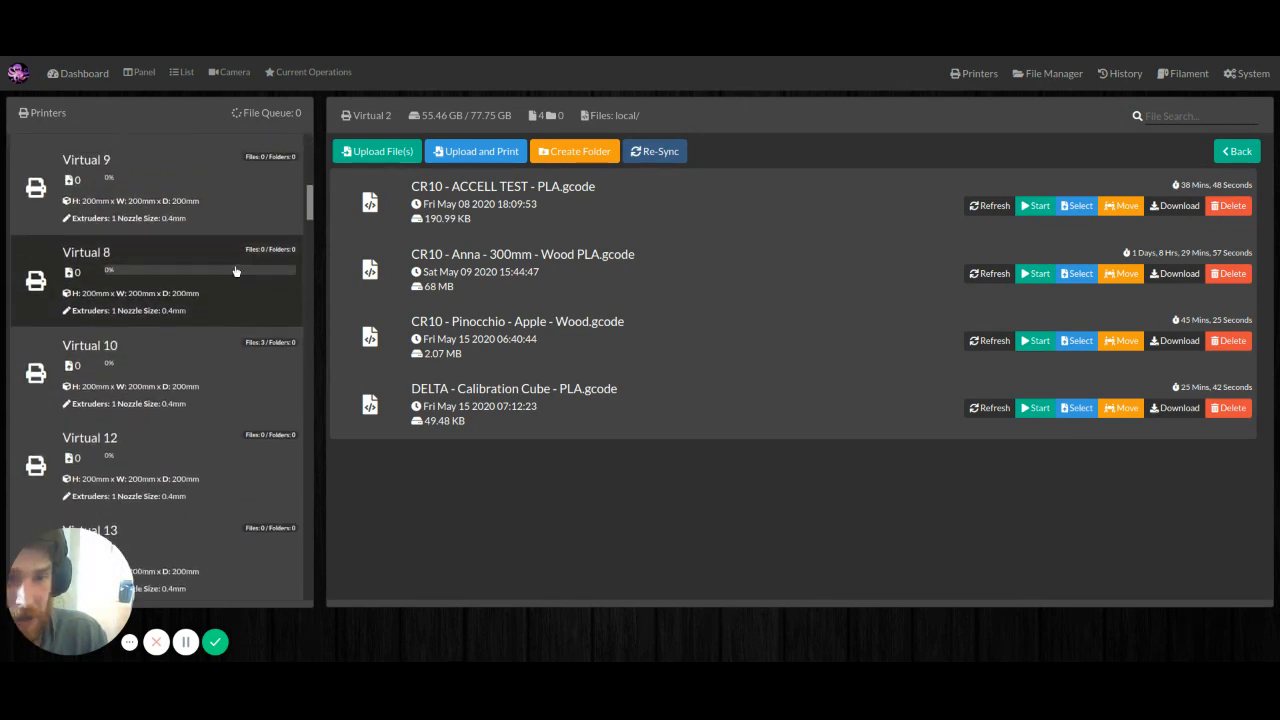
pyautogui.scroll(7, 236, 271)
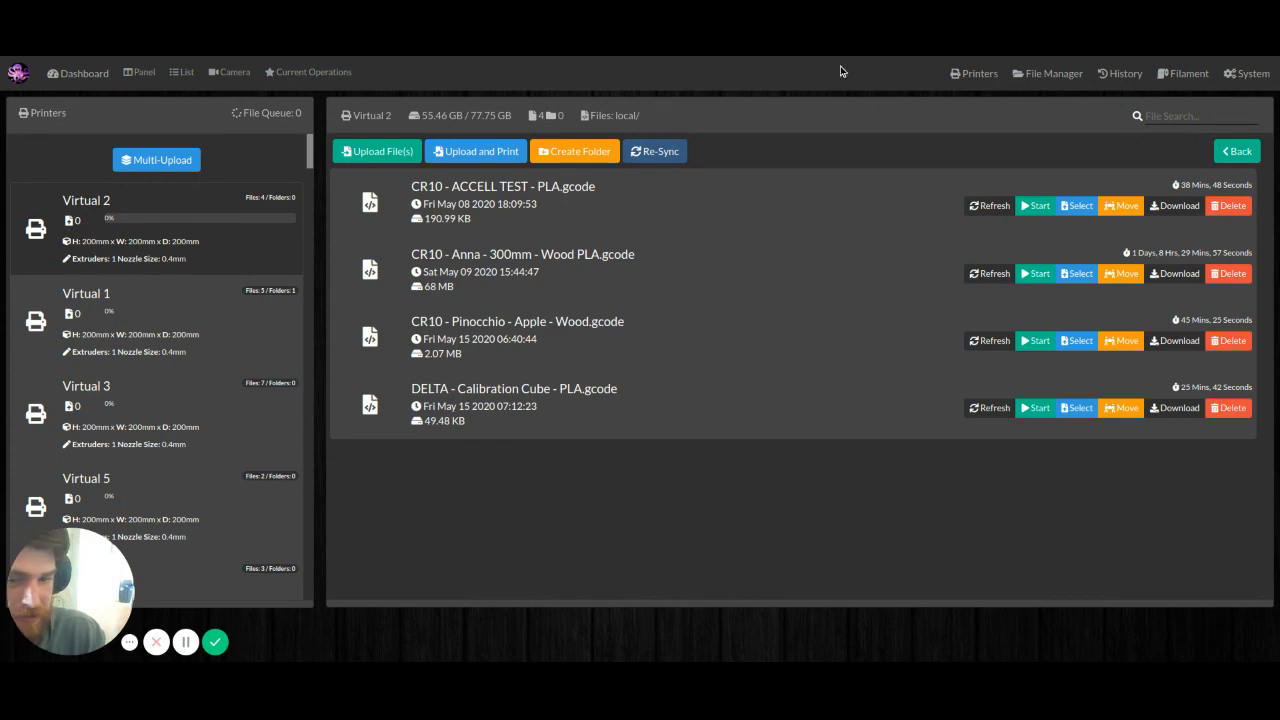
# Open the print history and examine the cost and filament usage of the older 20mm Test Cube entries.
pyautogui.click(1118, 74)
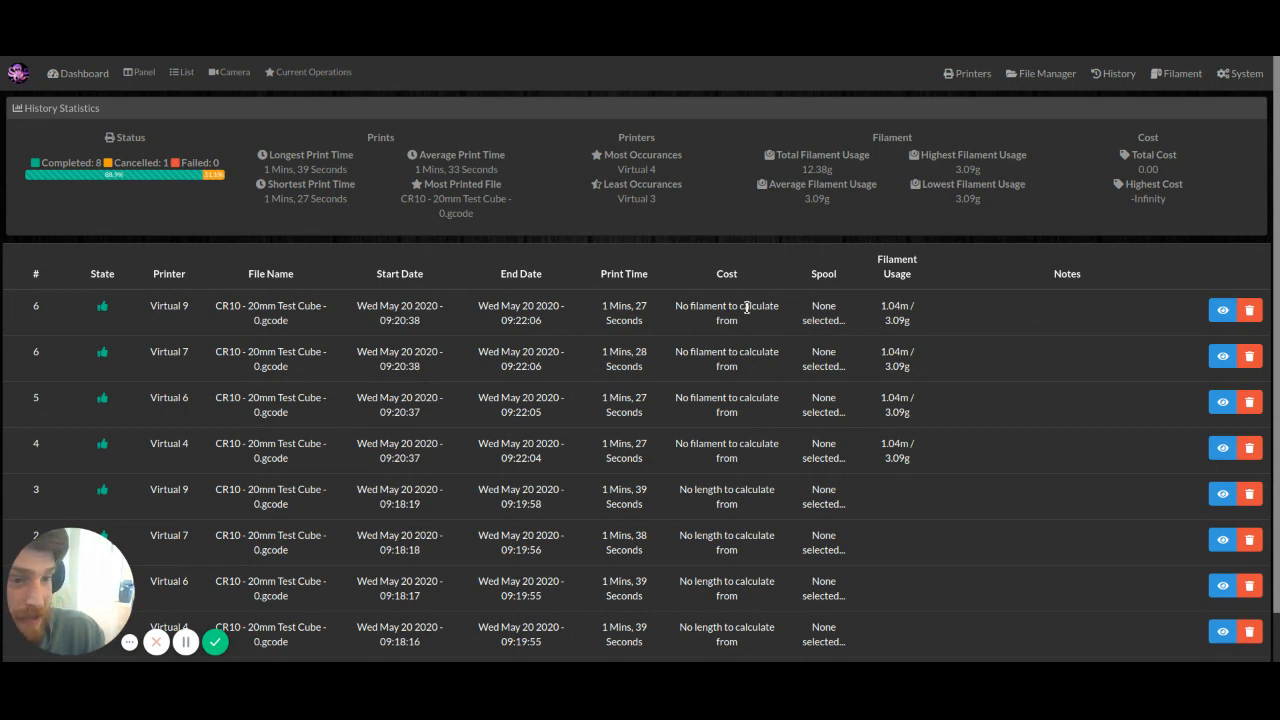
pyautogui.scroll(-1, 756, 320)
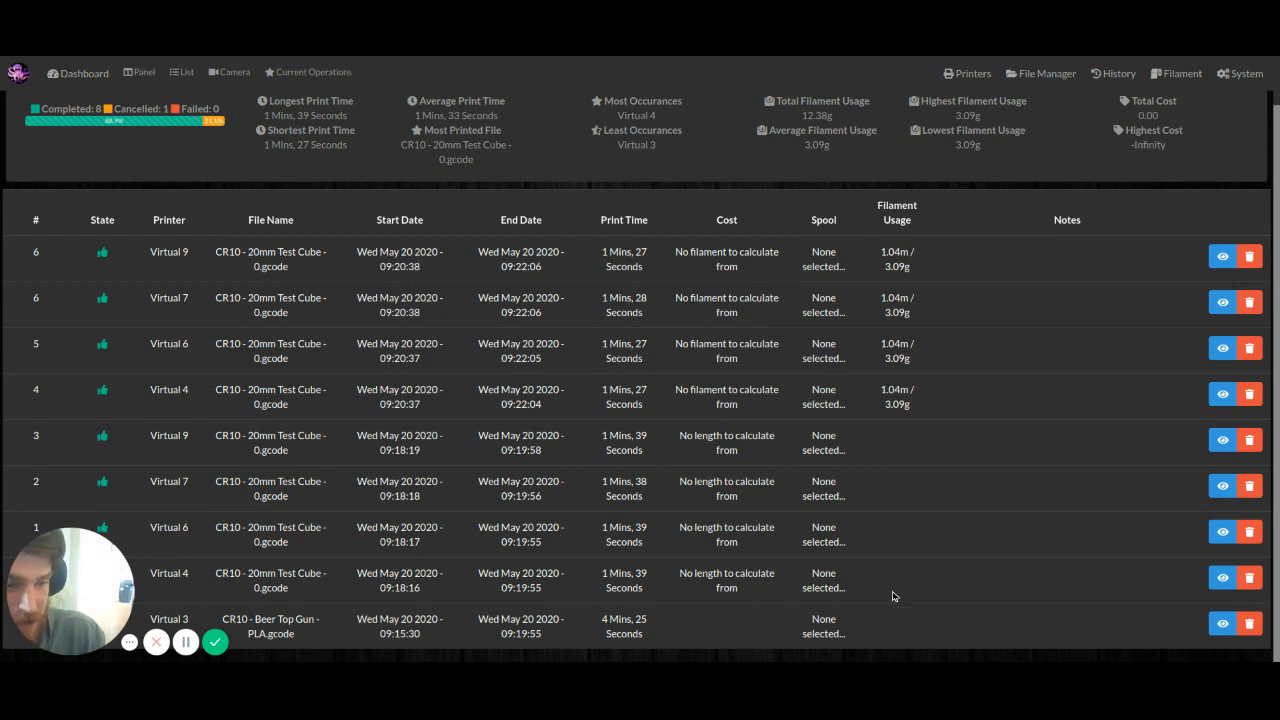
pyautogui.moveTo(894, 594); pyautogui.dragTo(352, 569)
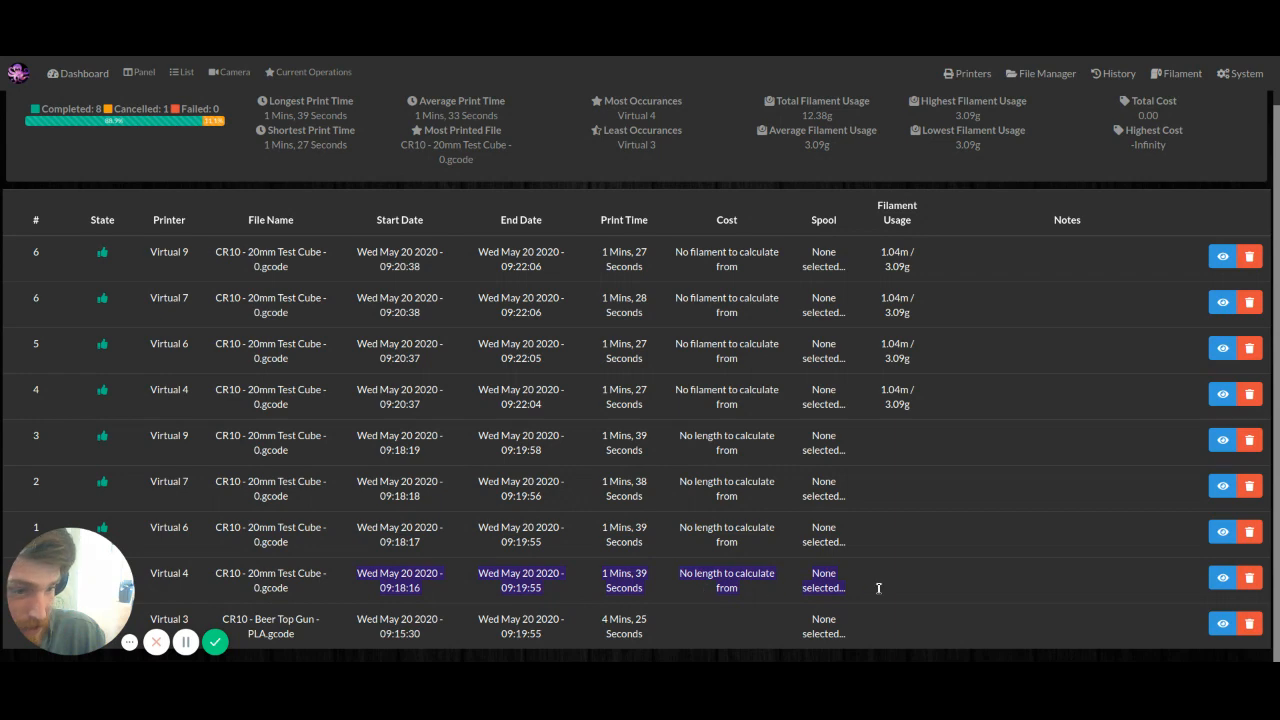
pyautogui.moveTo(875, 588); pyautogui.dragTo(2, 442)
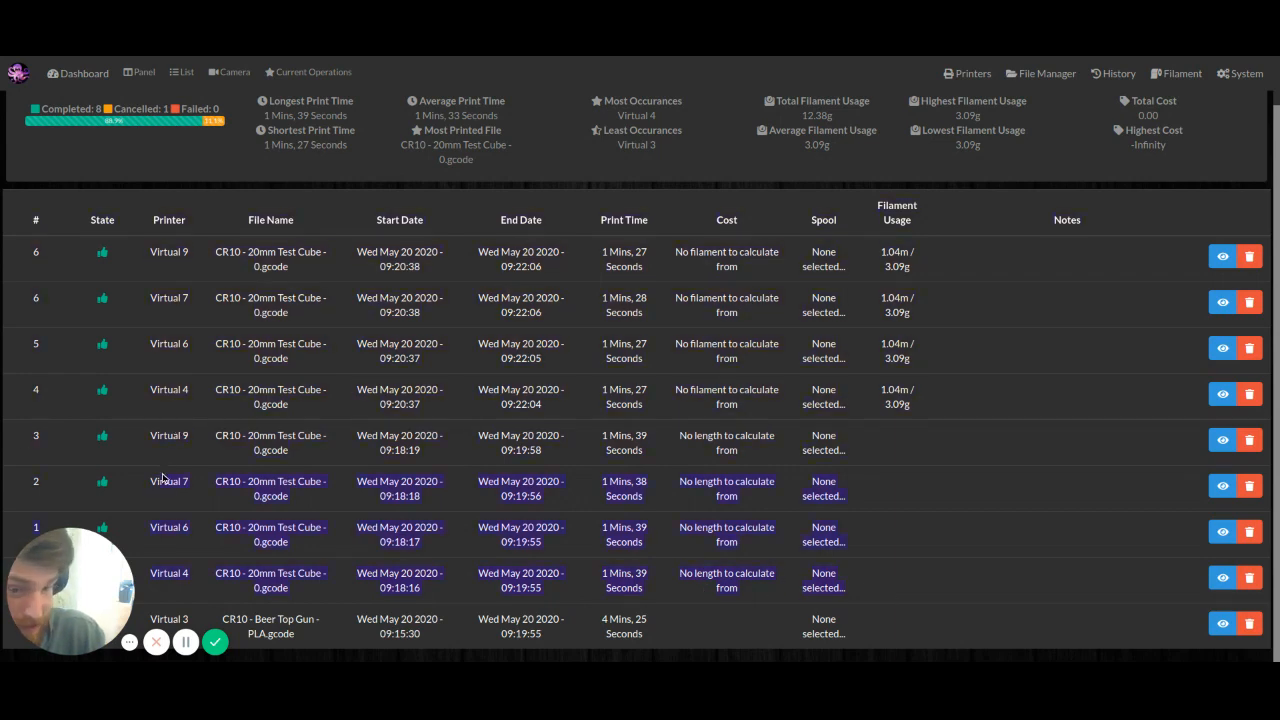
pyautogui.moveTo(163, 478); pyautogui.dragTo(140, 444)
pyautogui.click(694, 440)
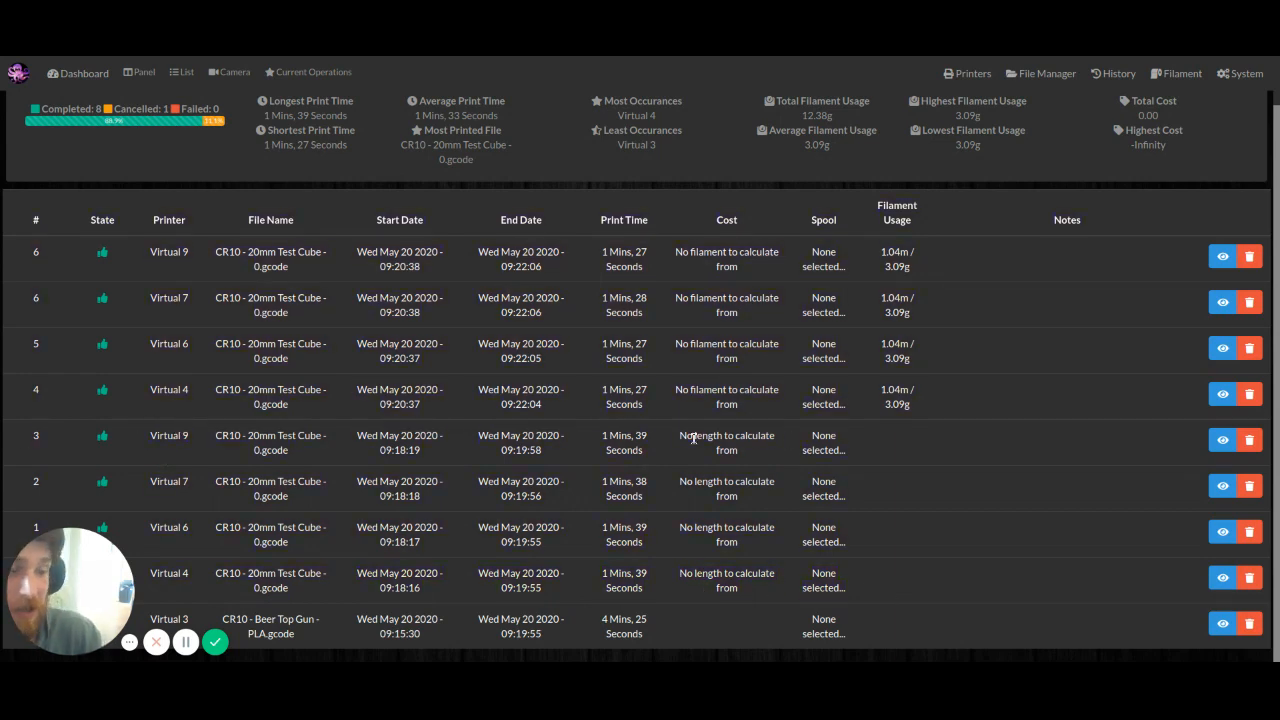
# View the details of Virtual 9's history entry 3, check its filament statistics, spool and notes fields, and close it without saving.
pyautogui.click(1221, 442)
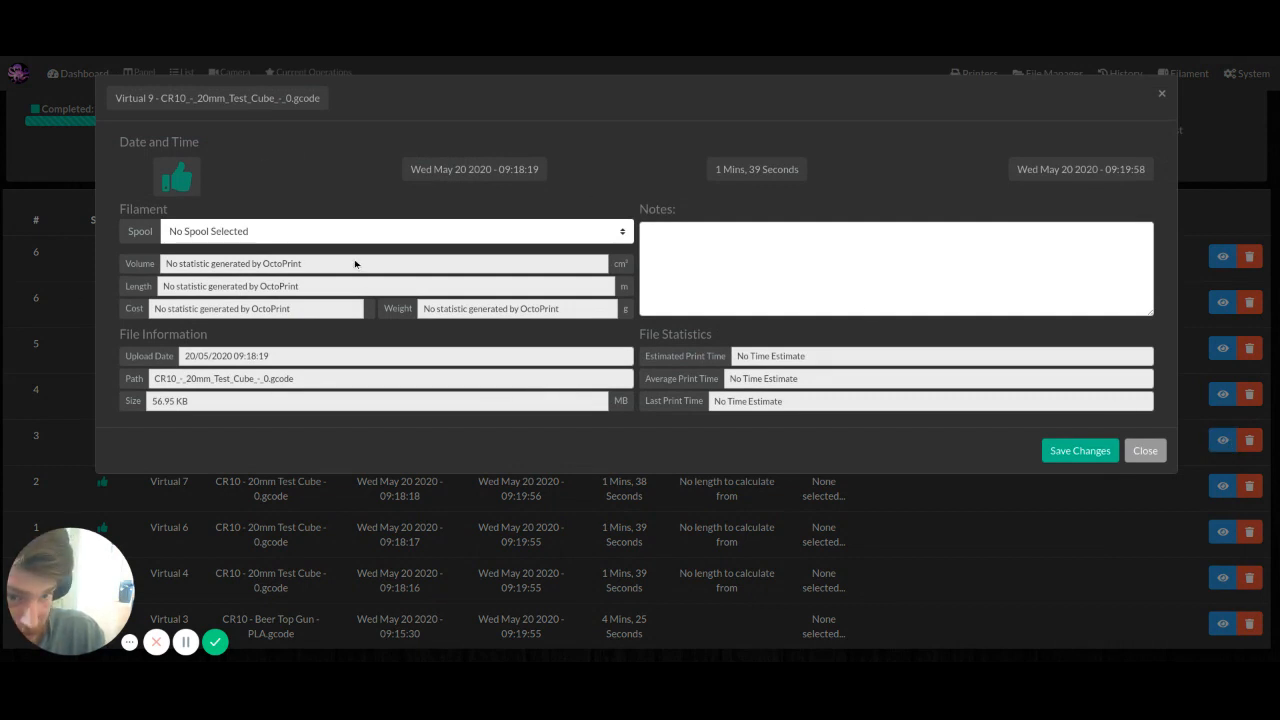
pyautogui.moveTo(355, 263); pyautogui.dragTo(145, 283)
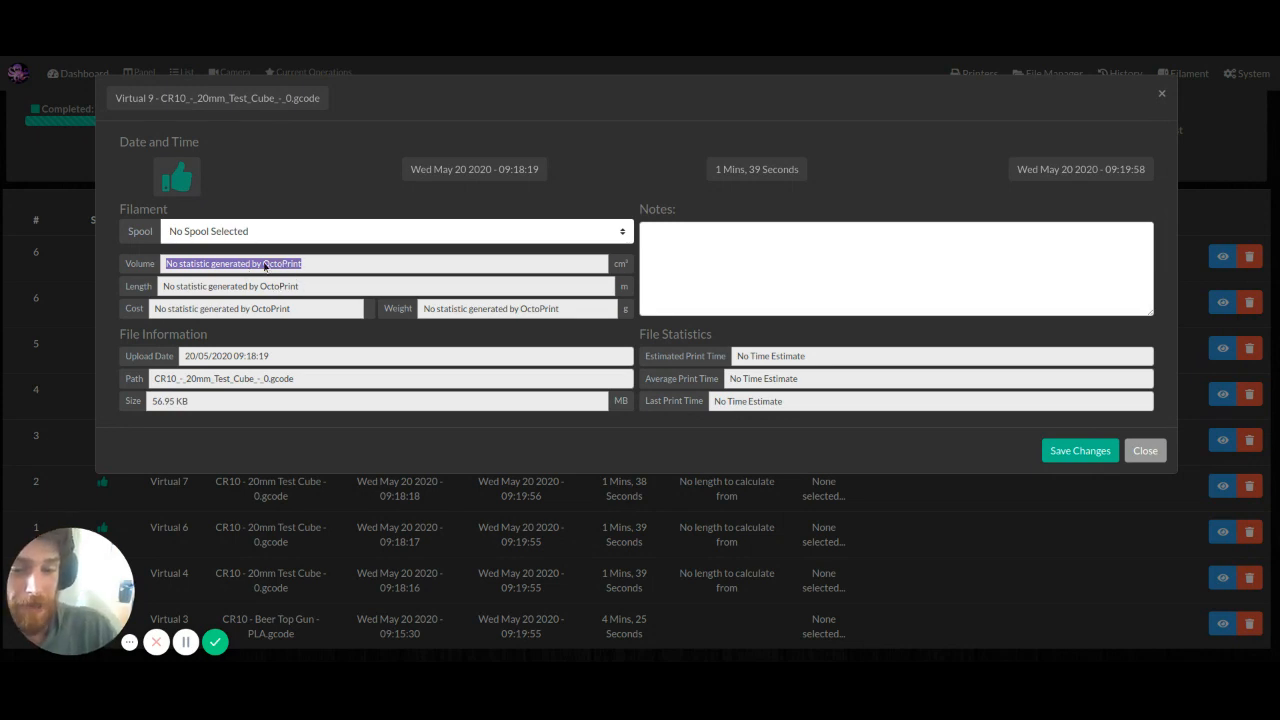
pyautogui.moveTo(335, 269); pyautogui.dragTo(120, 257)
pyautogui.click(323, 226)
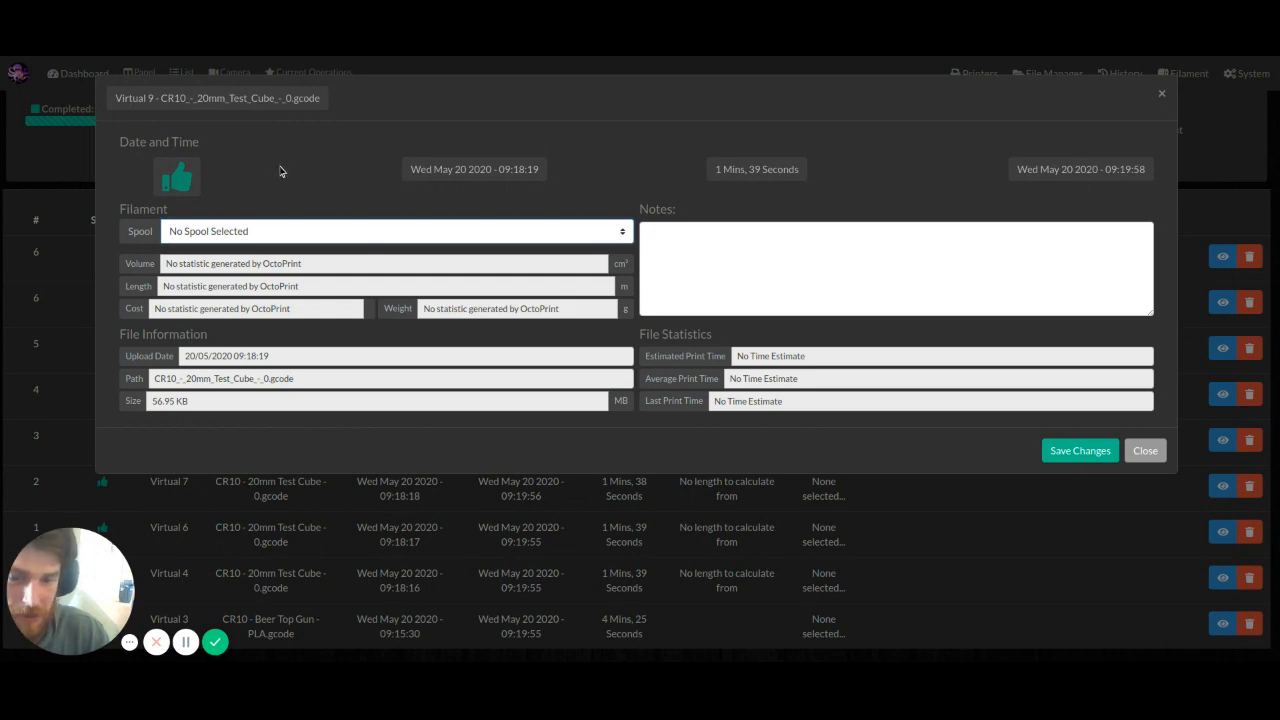
pyautogui.click(712, 288)
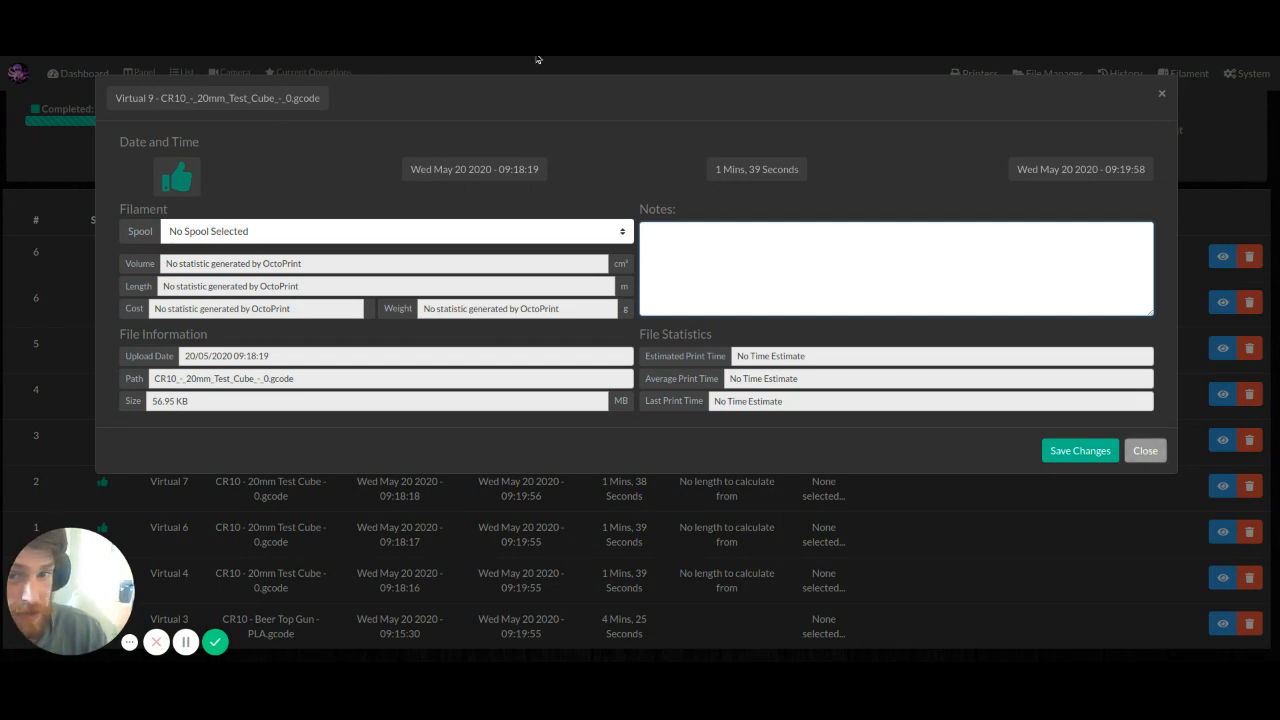
pyautogui.click(1145, 451)
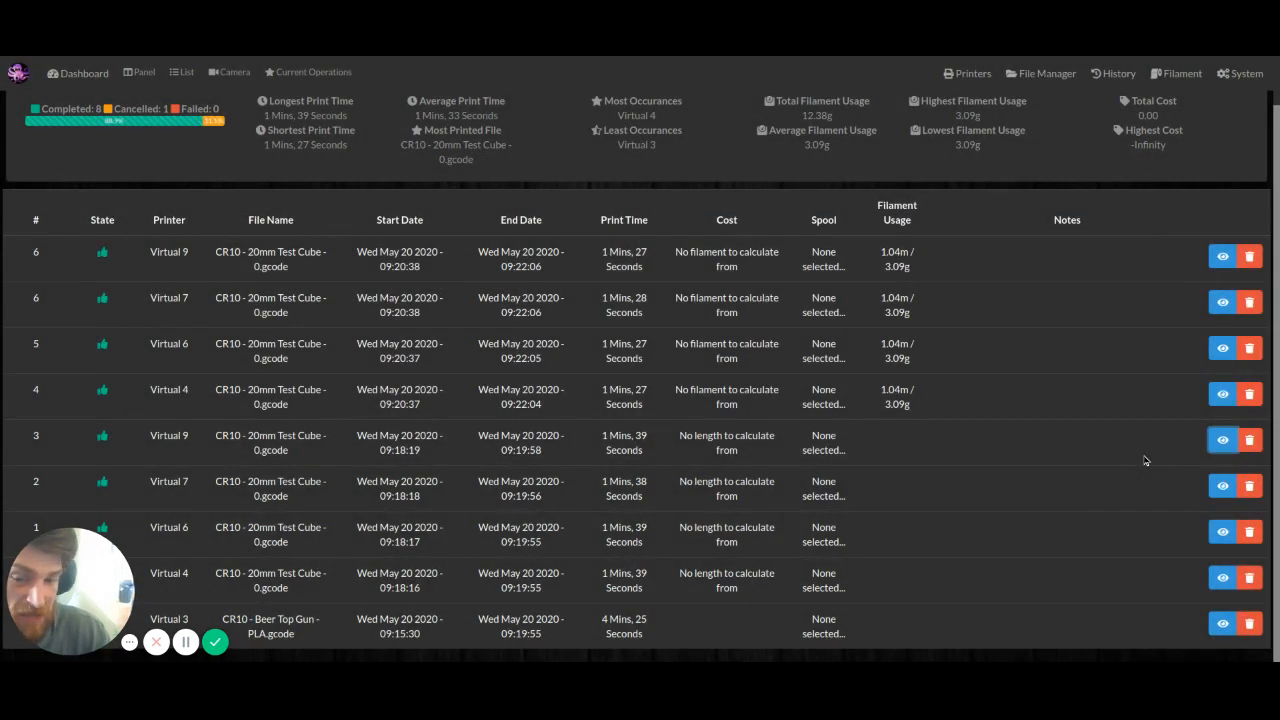
# Open the server settings' status page and download OctoFarm-State.log and OctoFarm-HistoryCollection.log.
pyautogui.scroll(1, 634, 440)
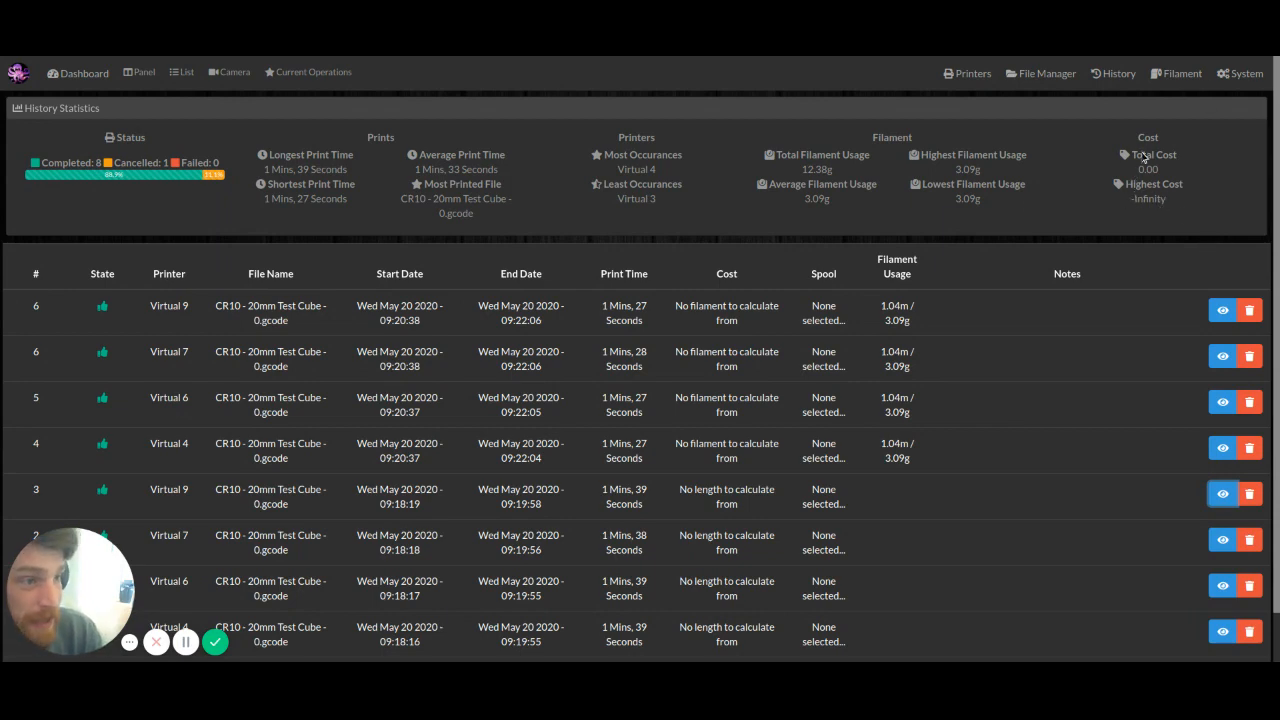
pyautogui.click(1242, 73)
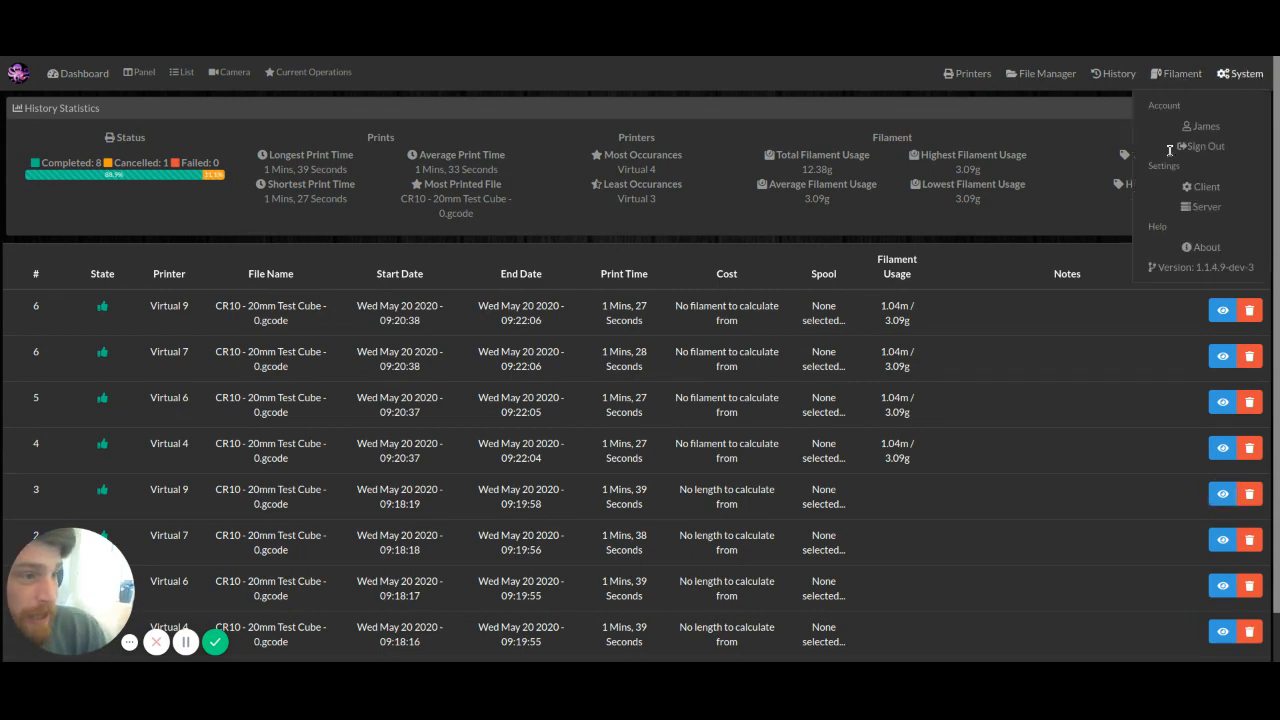
pyautogui.click(1216, 208)
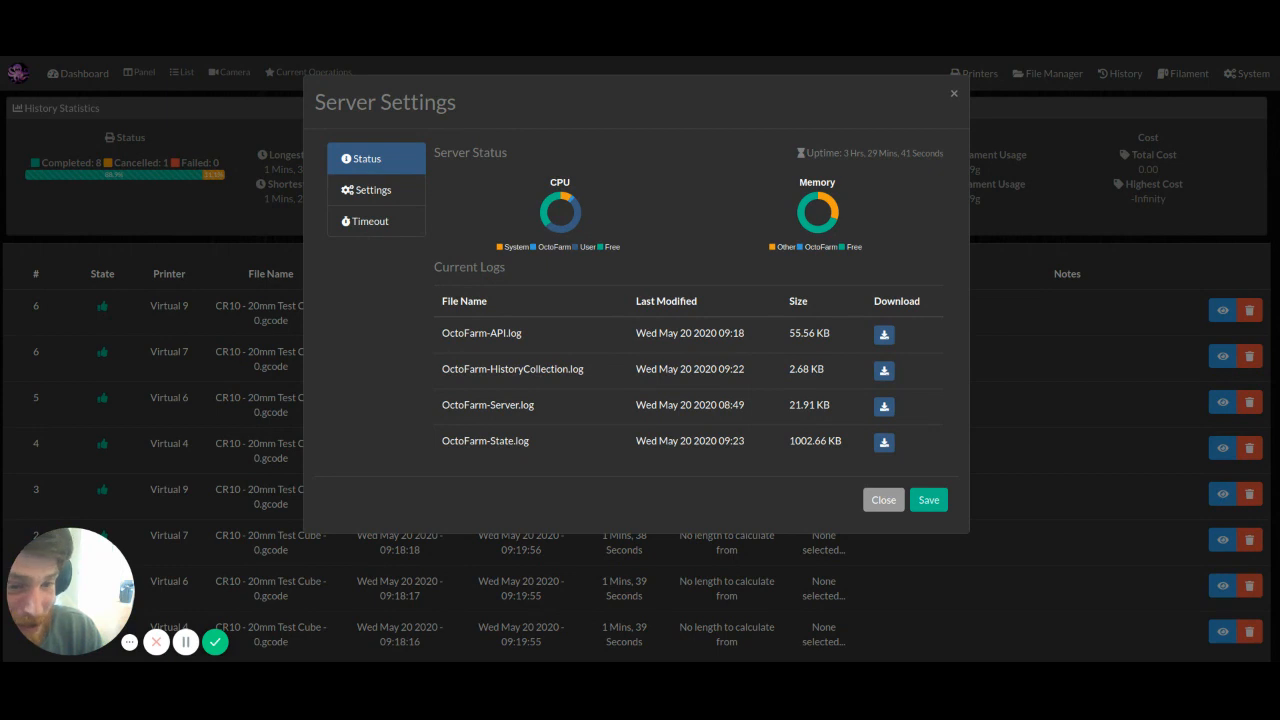
pyautogui.click(884, 442)
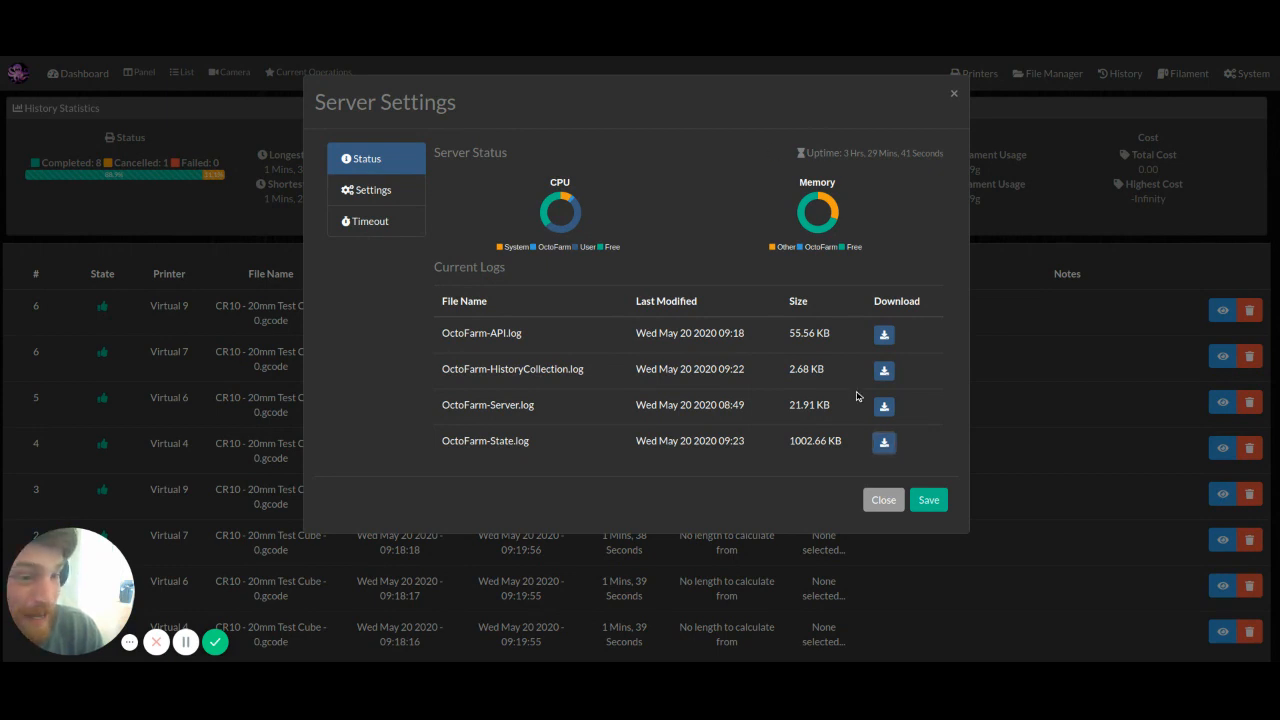
pyautogui.moveTo(543, 372); pyautogui.dragTo(857, 377)
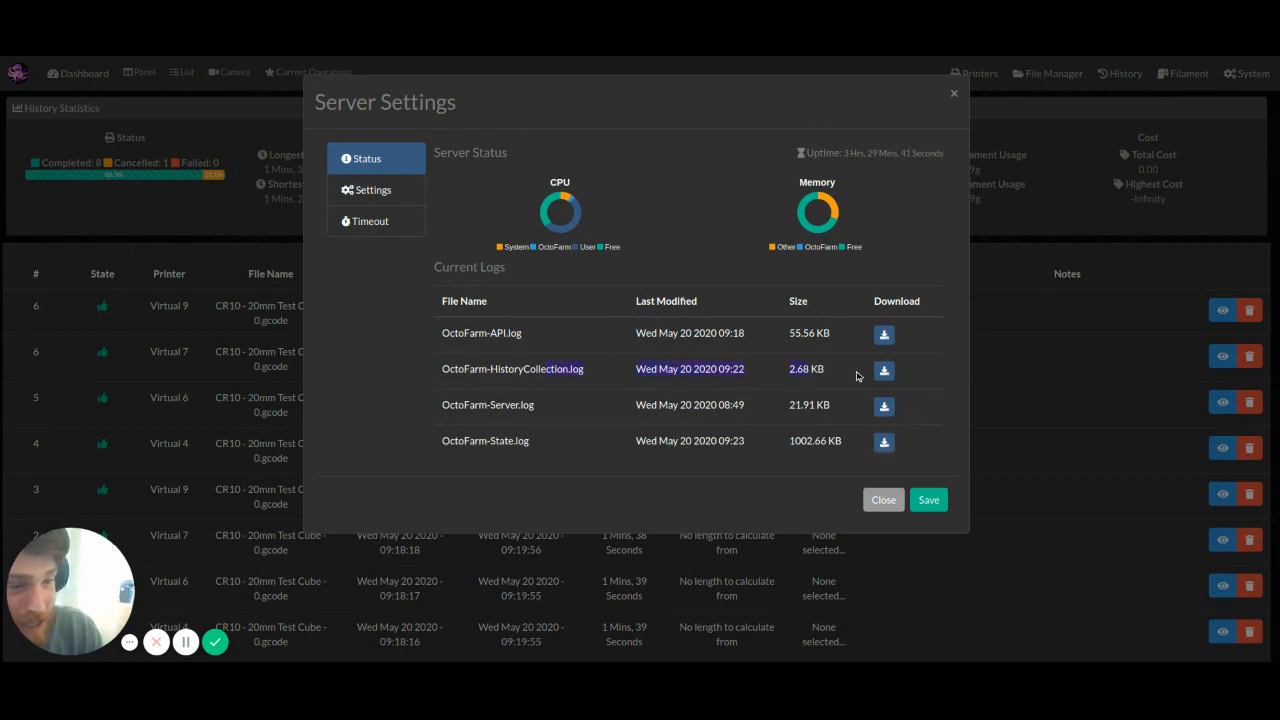
pyautogui.click(871, 374)
pyautogui.click(884, 371)
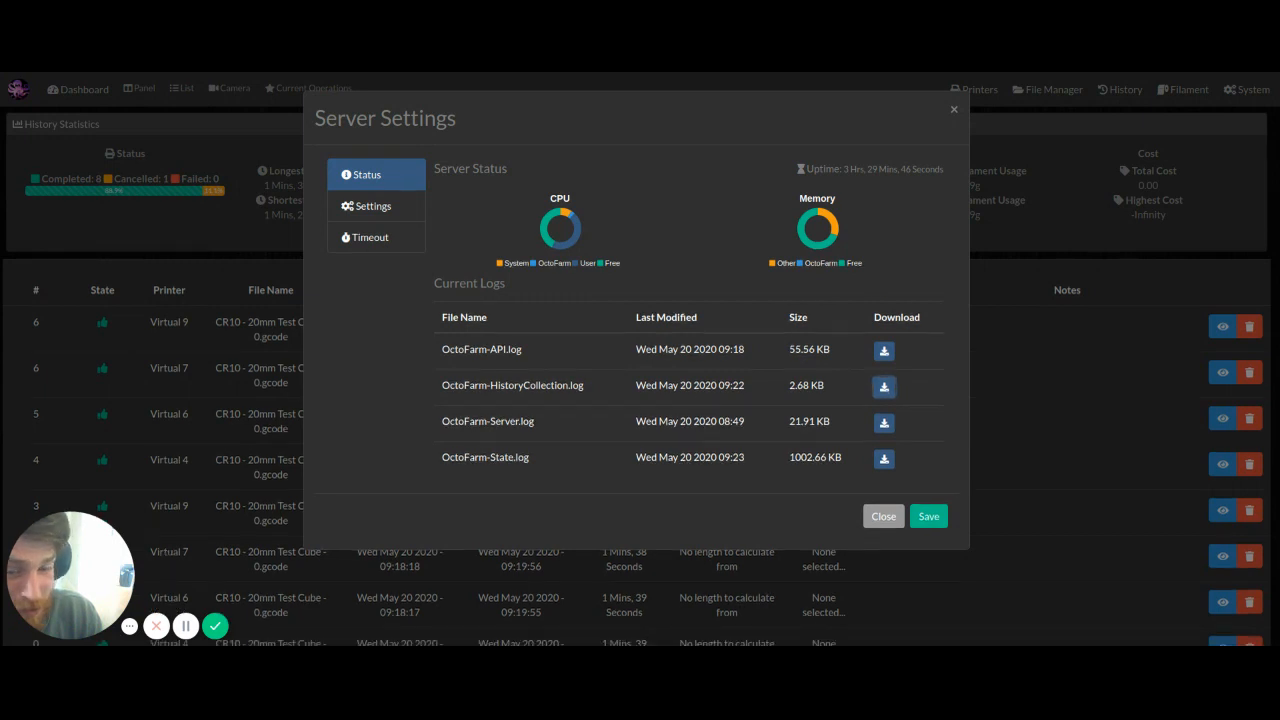
# Review the current logs in the server status and open the server port, login and registration settings.
pyautogui.click(640, 194)
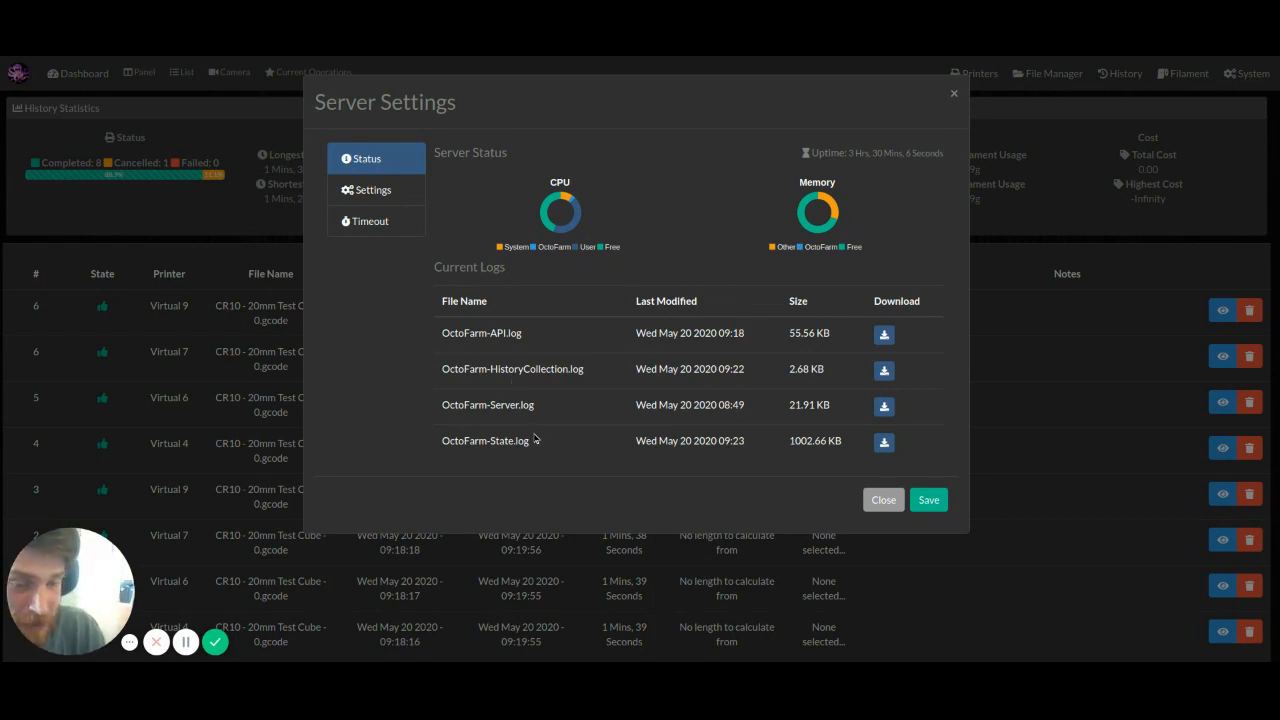
pyautogui.moveTo(540, 440); pyautogui.dragTo(547, 409)
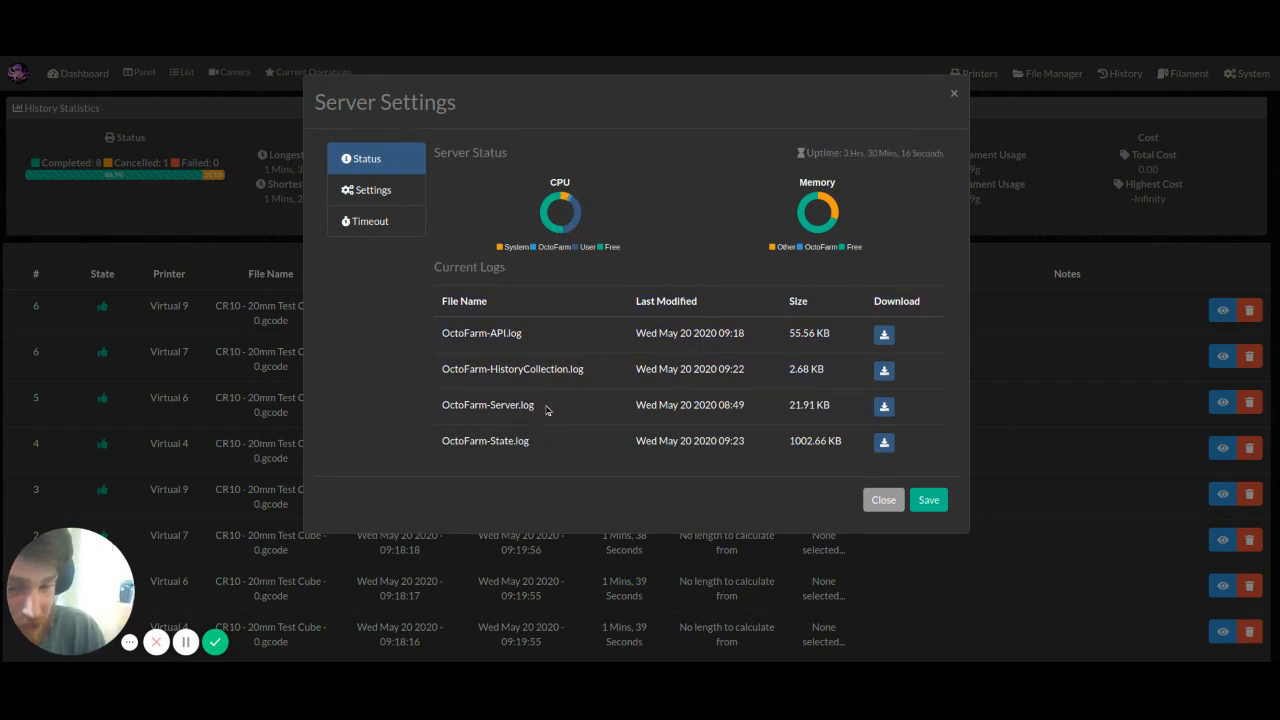
pyautogui.click(368, 192)
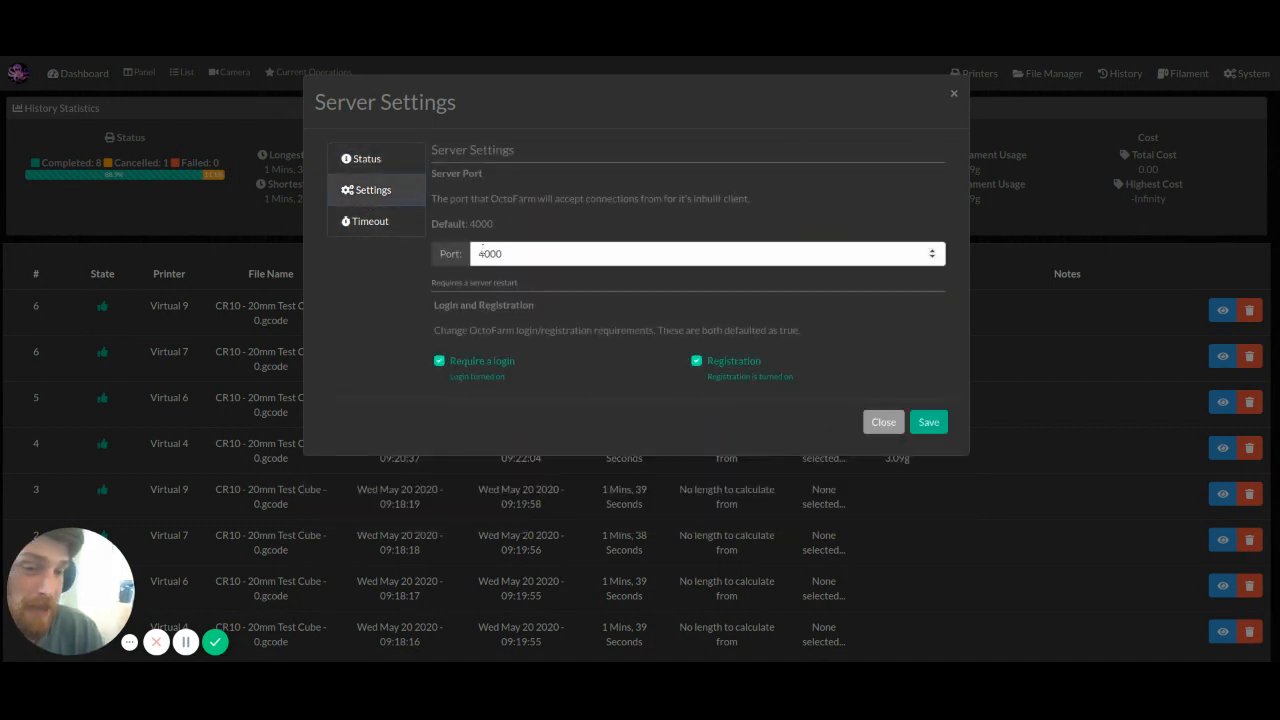
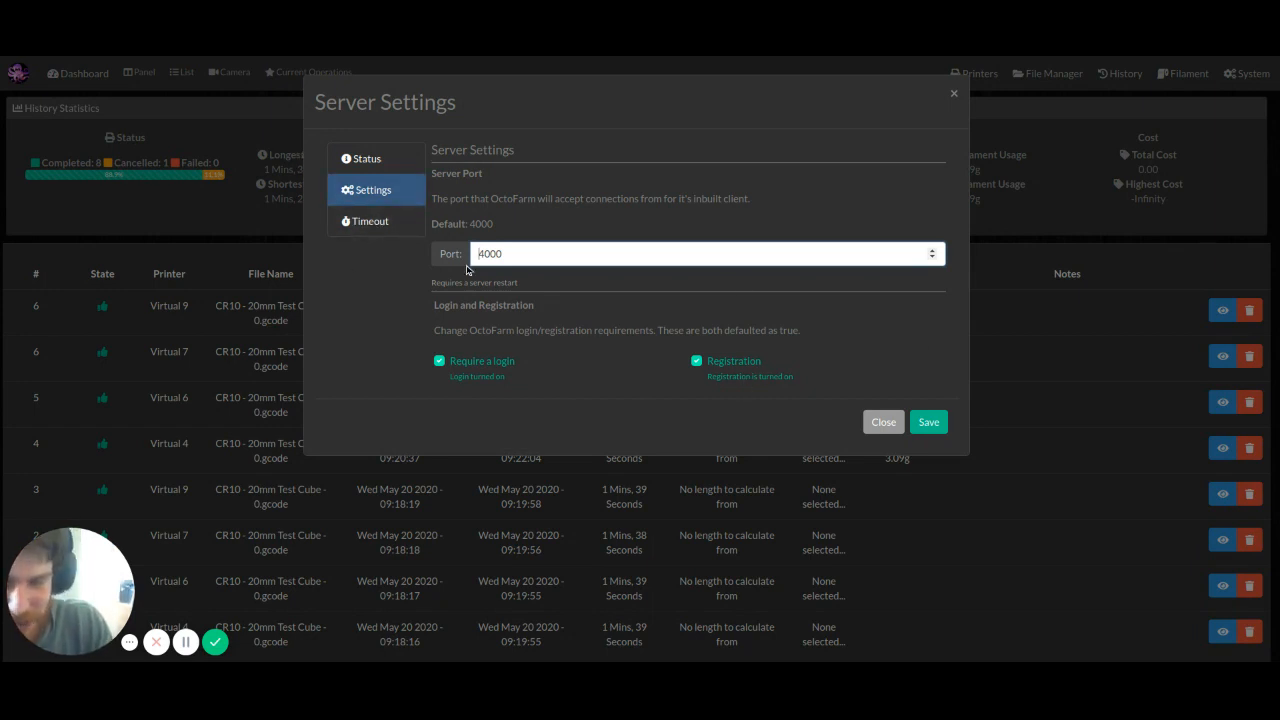
# Examine the timeout settings for WebSocket throttle, websocket retry, API timeouts and API retry, and close the server settings.
pyautogui.click(368, 221)
pyautogui.scroll(-1, 449, 346)
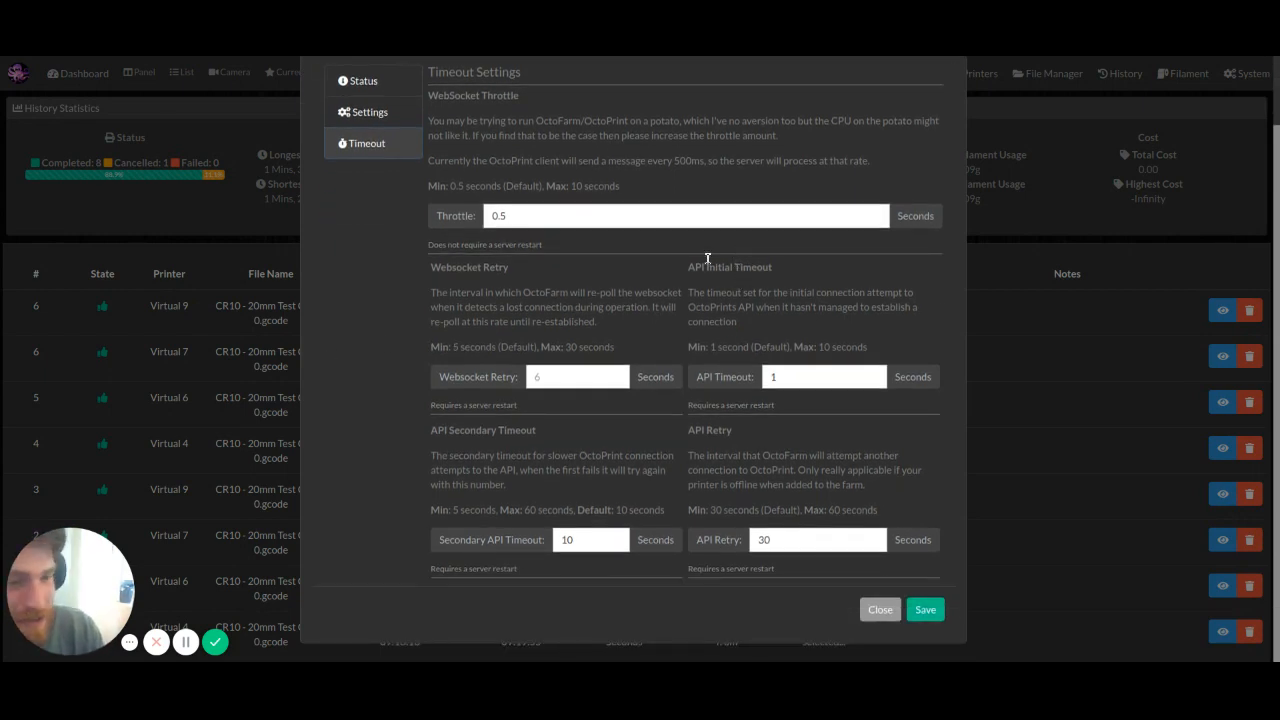
pyautogui.moveTo(430, 263); pyautogui.dragTo(642, 350)
pyautogui.click(717, 301)
pyautogui.moveTo(690, 253); pyautogui.dragTo(768, 309)
pyautogui.click(955, 349)
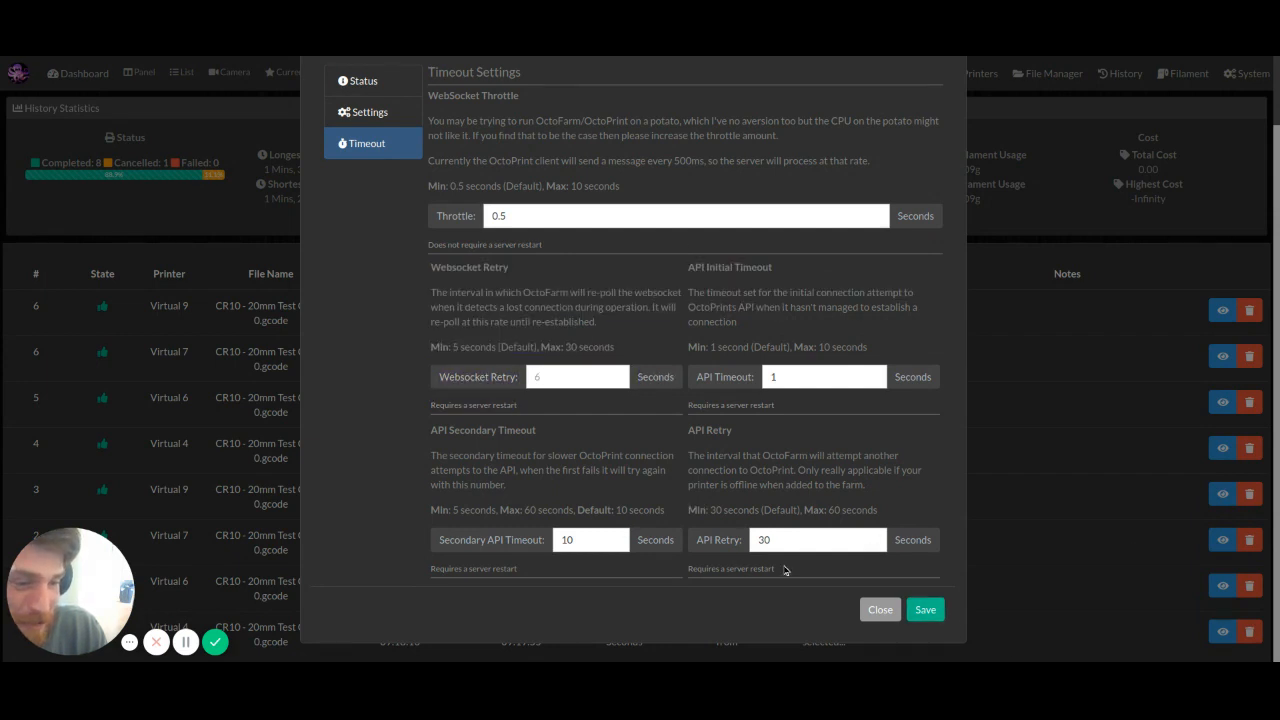
pyautogui.moveTo(784, 568); pyautogui.dragTo(677, 563)
pyautogui.click(707, 564)
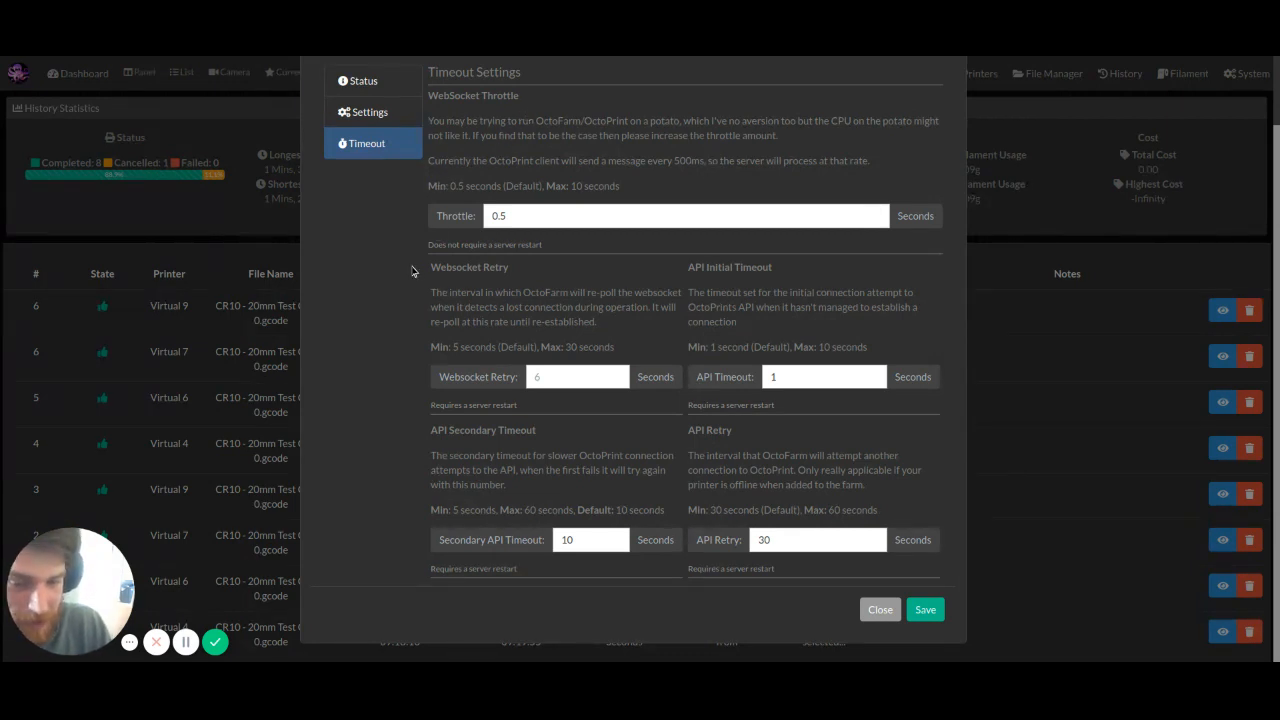
pyautogui.scroll(2, 420, 309)
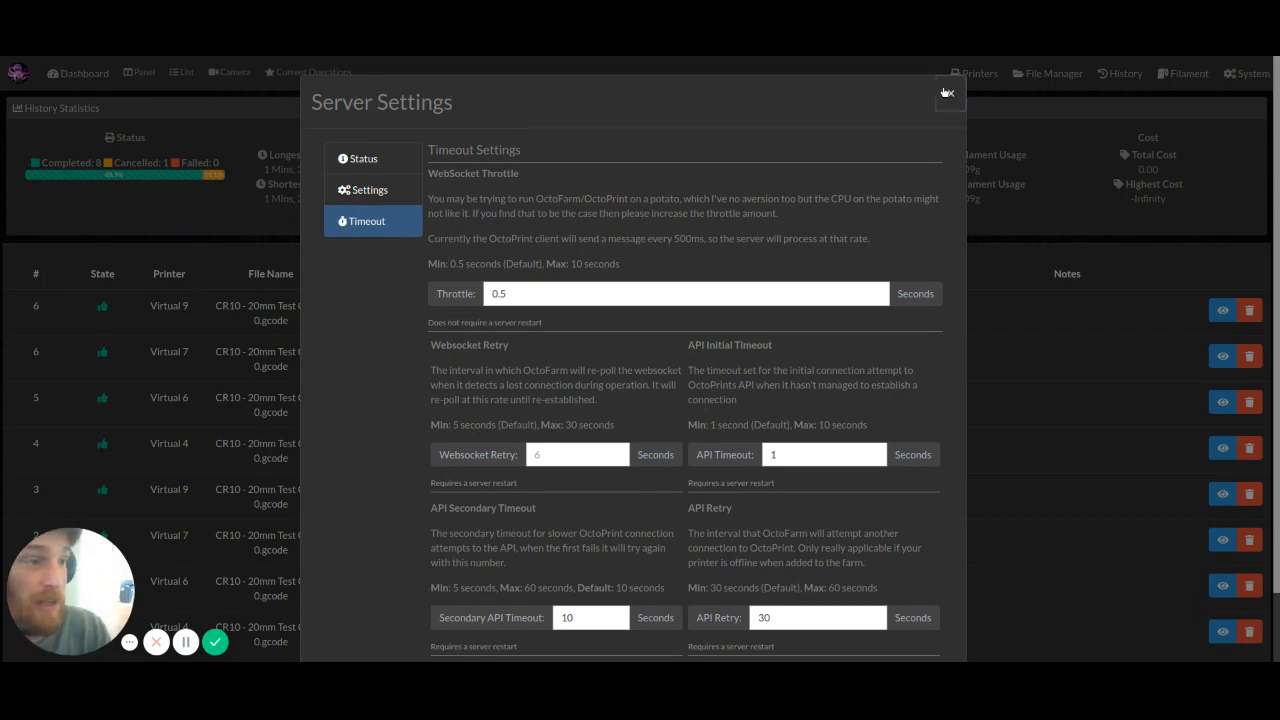
pyautogui.click(948, 93)
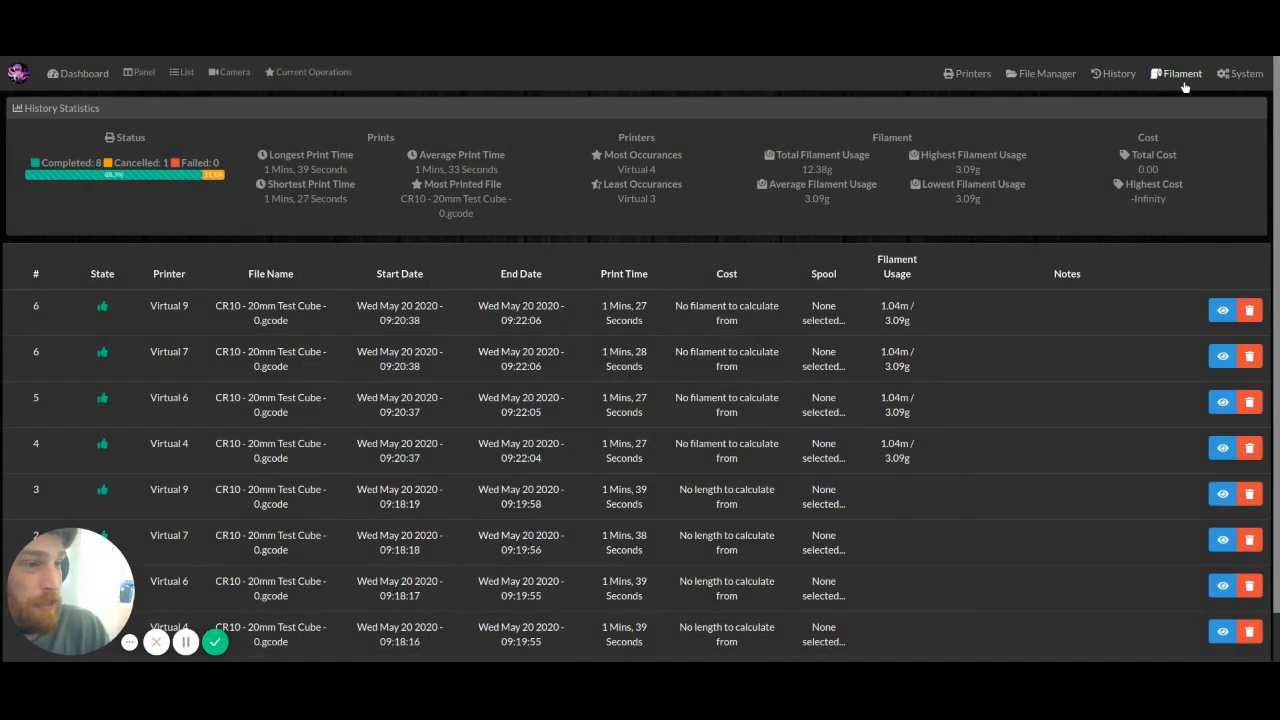
# Open the filament page, set the new profile's manufacturer to Eryone, and try Semi Flexible FPE as the material before clearing it.
pyautogui.click(1180, 74)
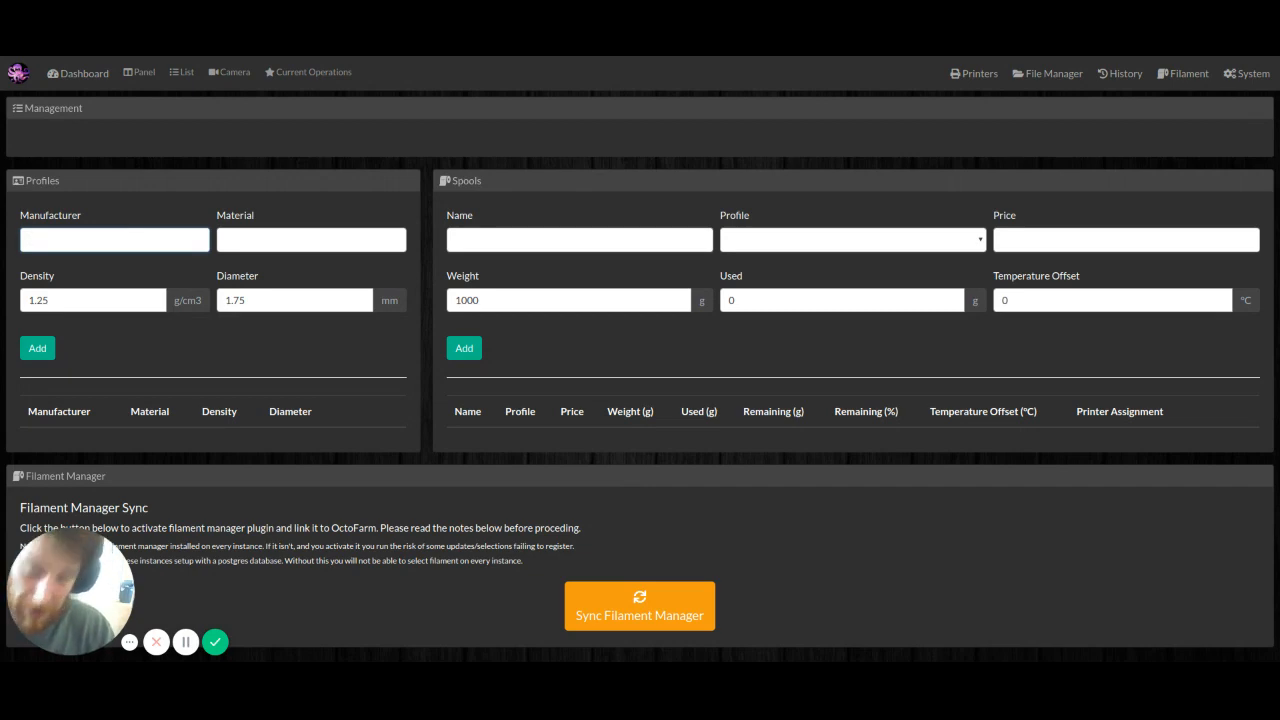
pyautogui.write('Eryone')
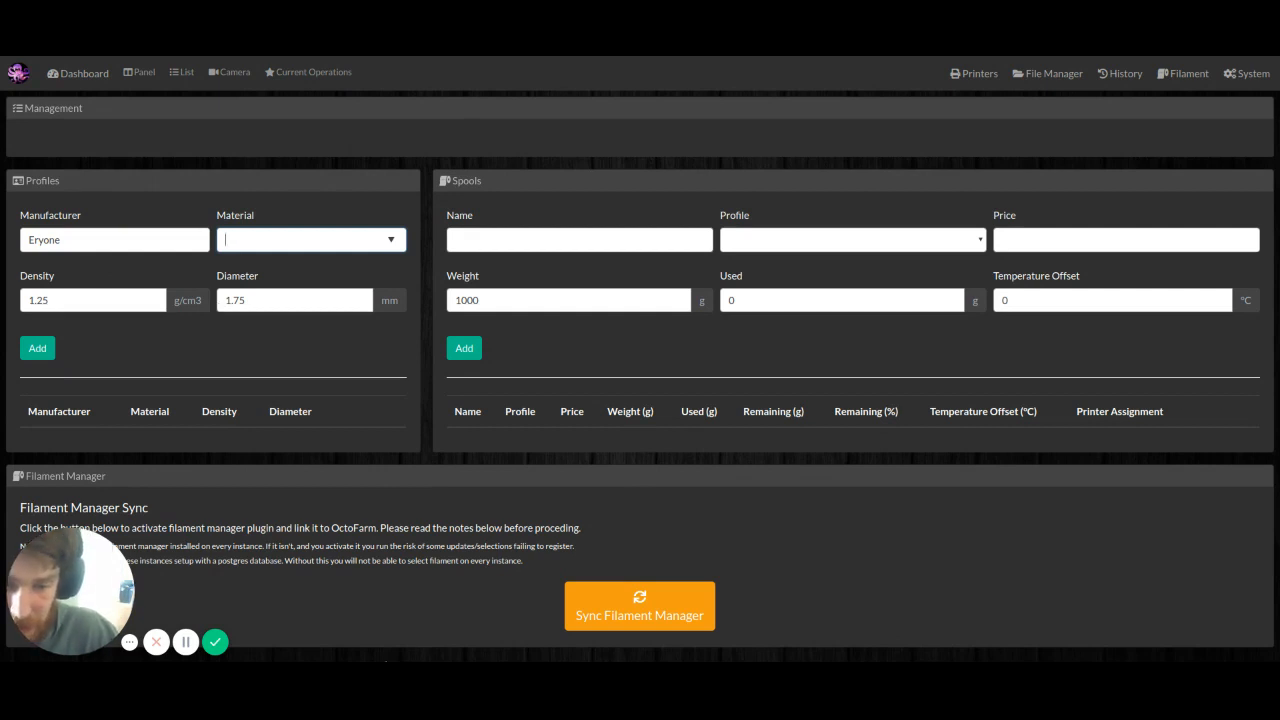
pyautogui.click(386, 661)
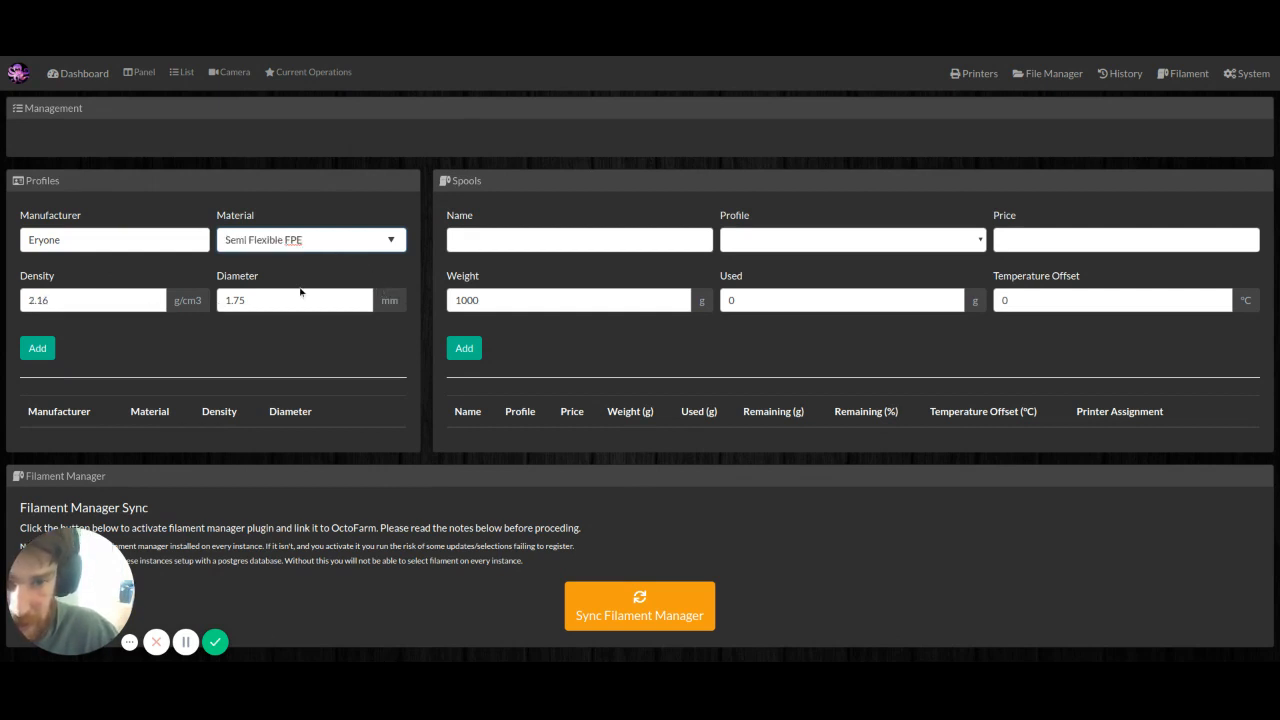
pyautogui.hotkey('ctrl', 'a')
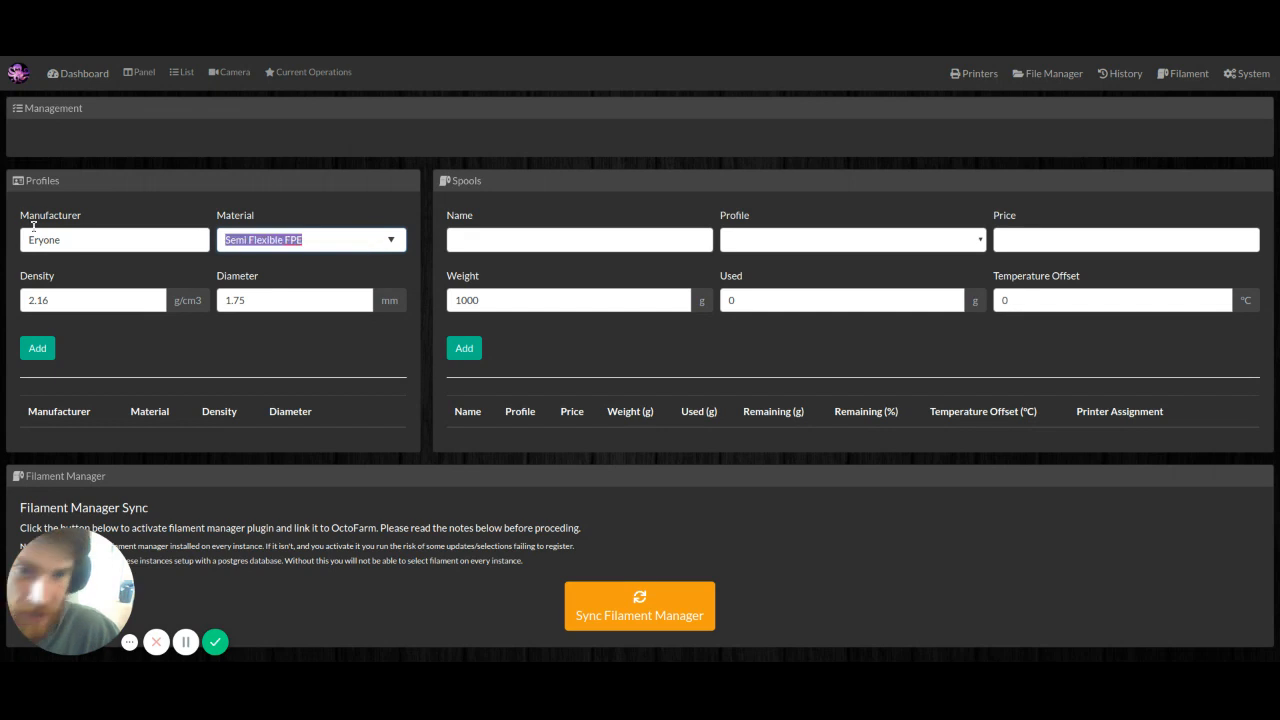
pyautogui.press('BackSpace')
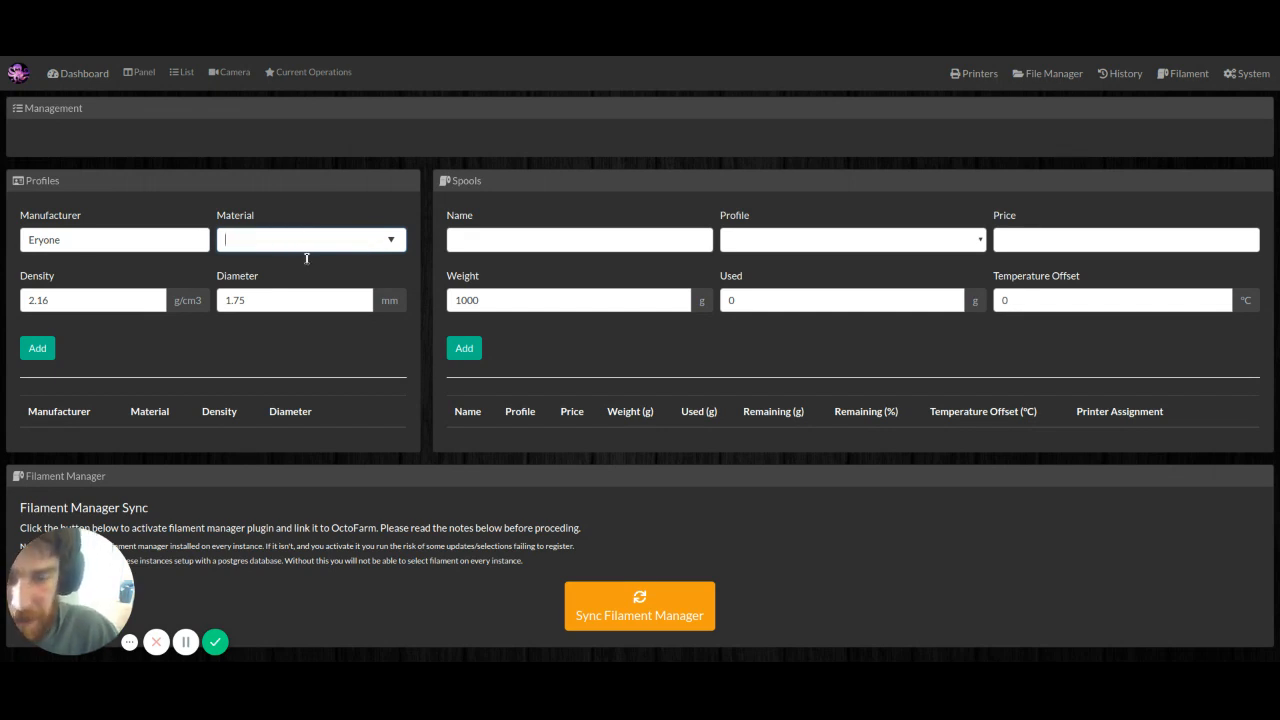
# Set the new profile's material to PETG and its diameter to 1.75 mm.
pyautogui.write('PETG')
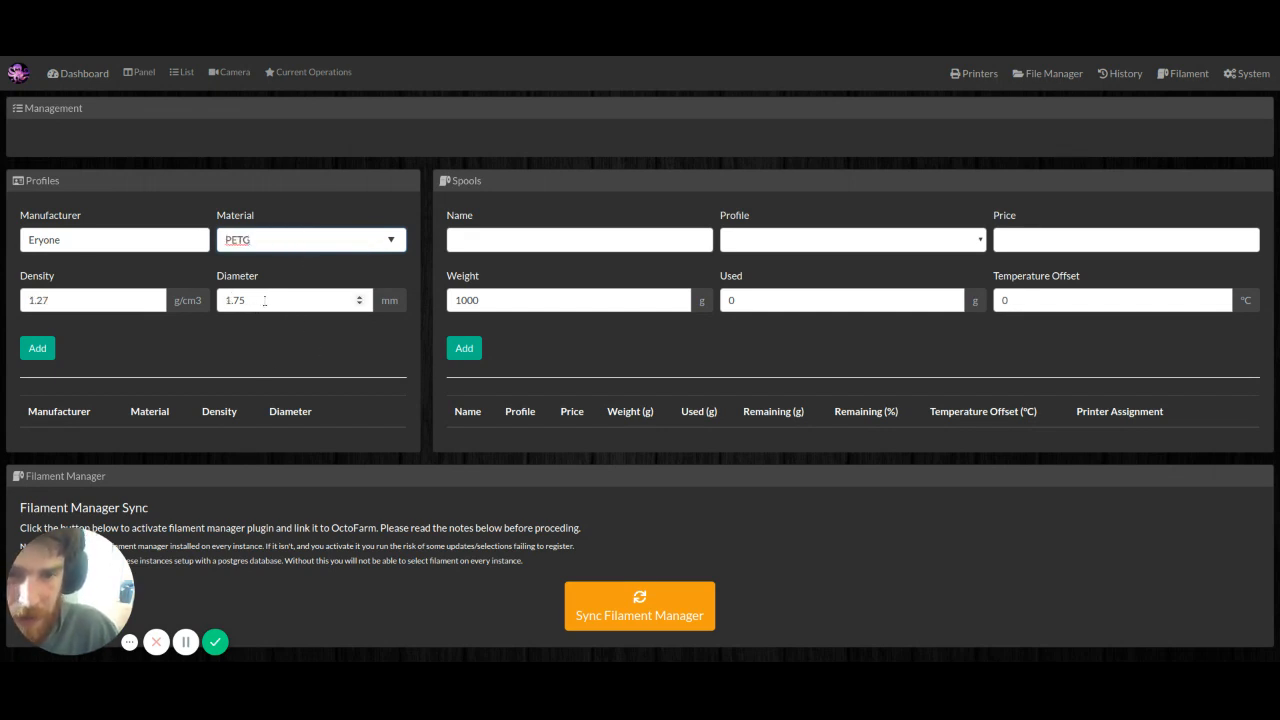
pyautogui.click(359, 297)
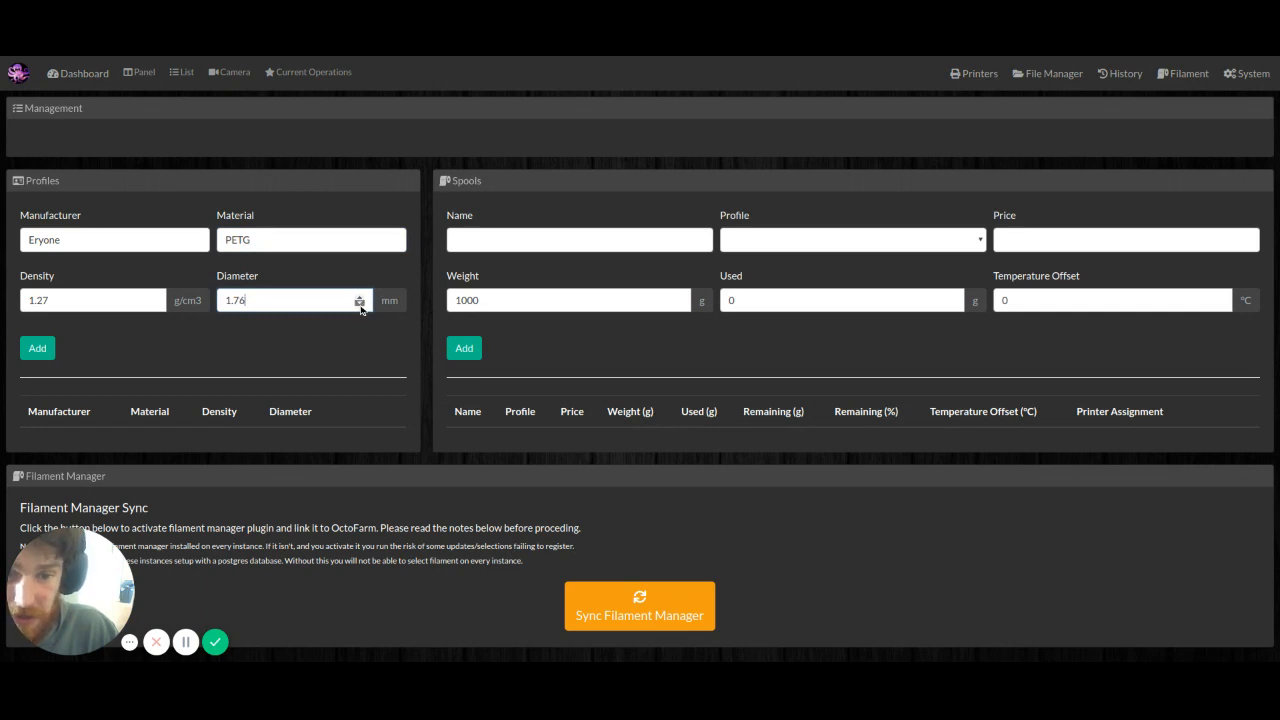
pyautogui.click(360, 305)
# Replace the profile's material with "Magical Whatever you want" and add the filament profile.
pyautogui.moveTo(264, 241); pyautogui.dragTo(187, 229)
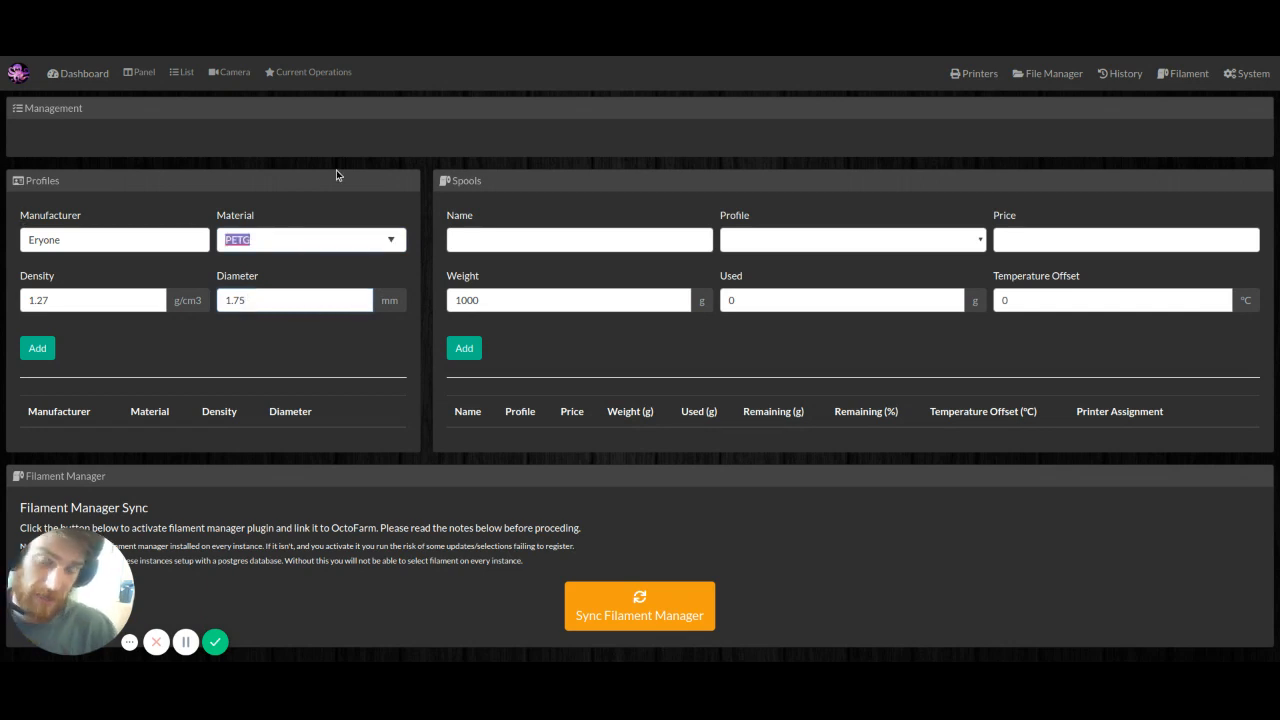
pyautogui.write('Magical')
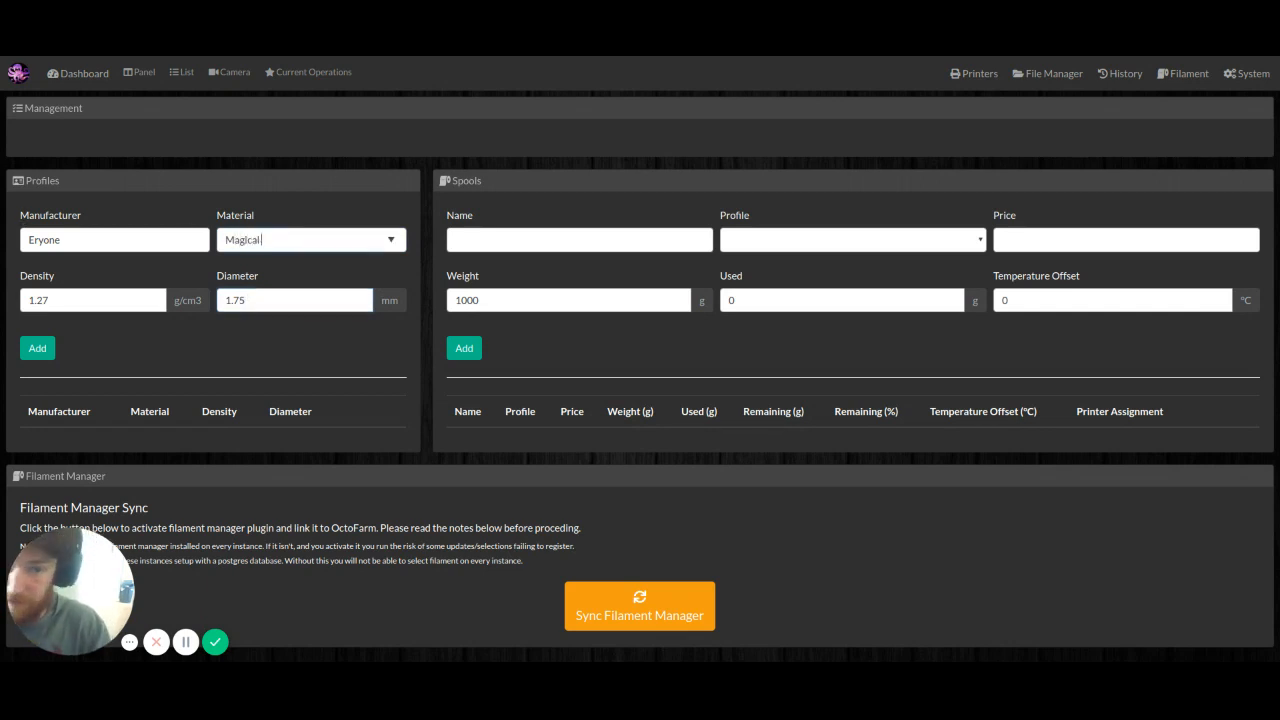
pyautogui.write(' Whatever ')
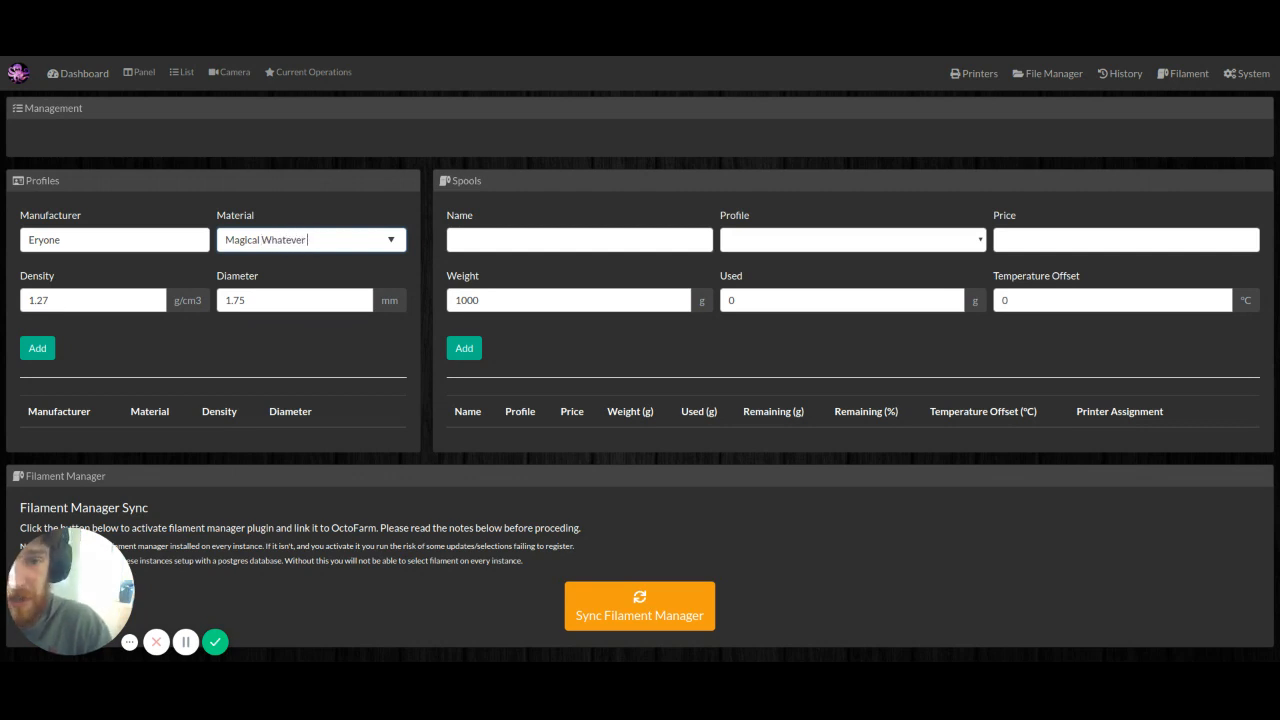
pyautogui.write('you want')
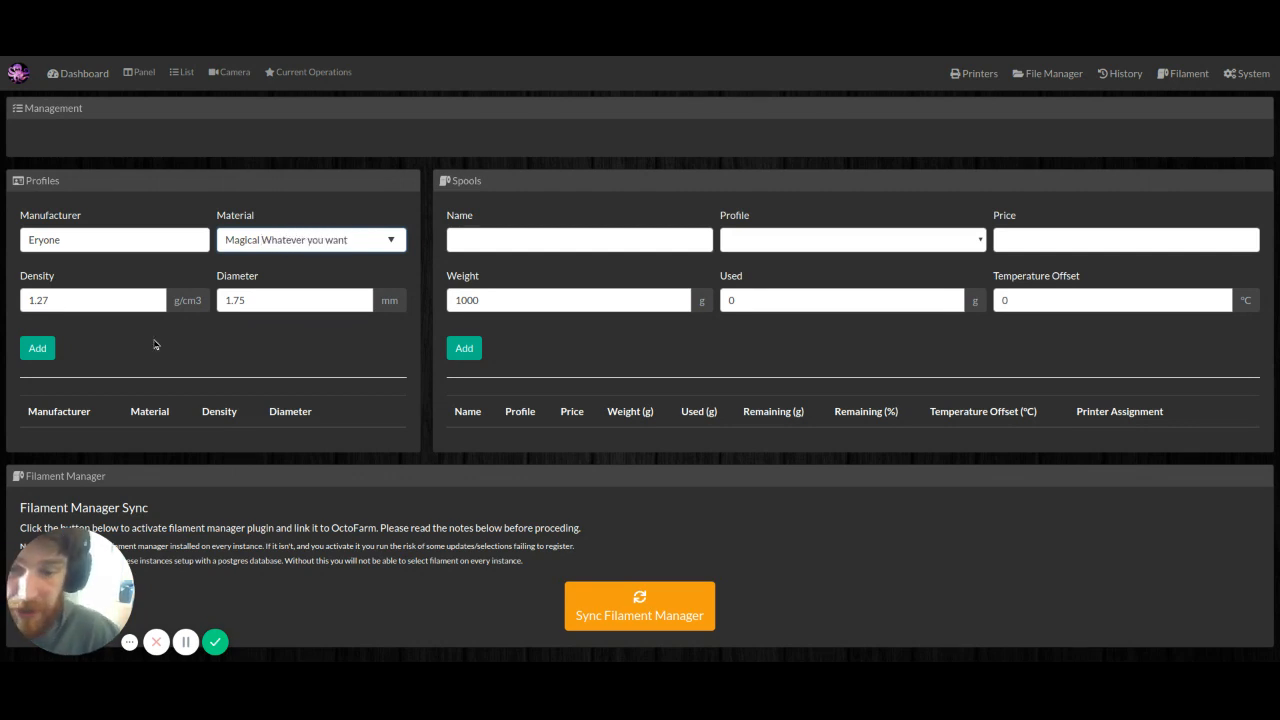
pyautogui.click(48, 355)
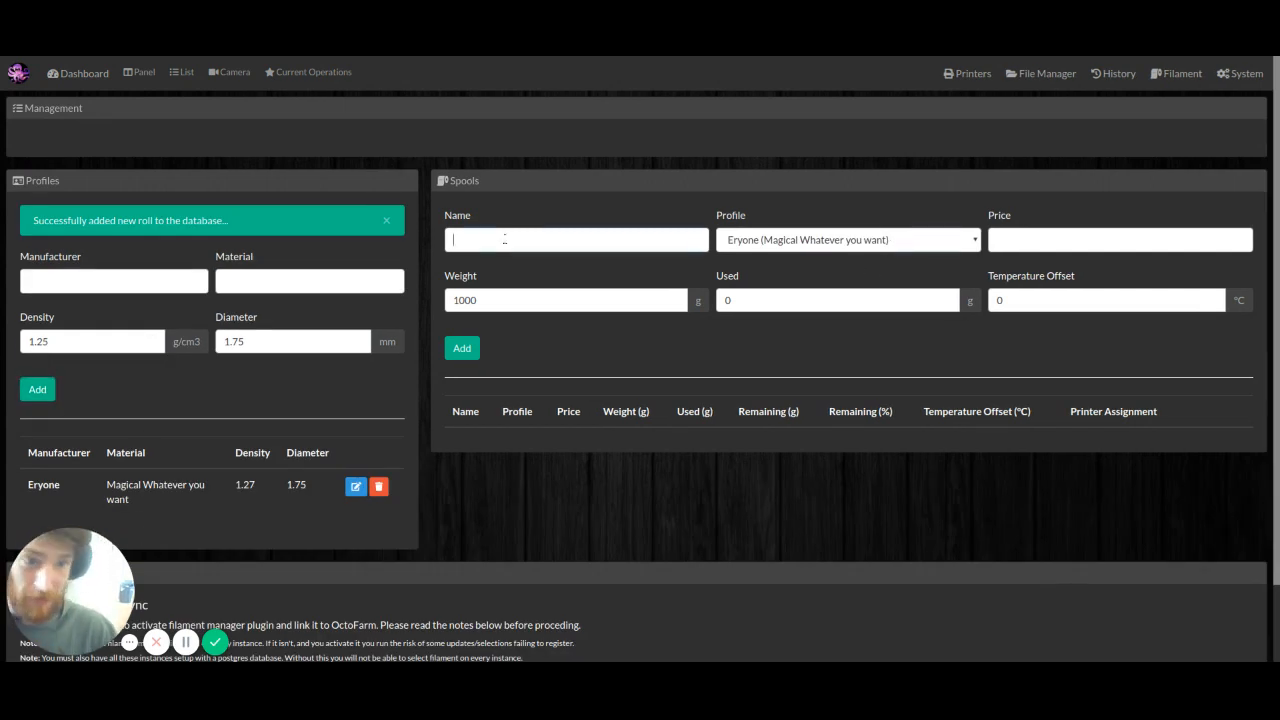
# Name the new spool "0001 - White" and set its price to 21.99.
pyautogui.write('0001')
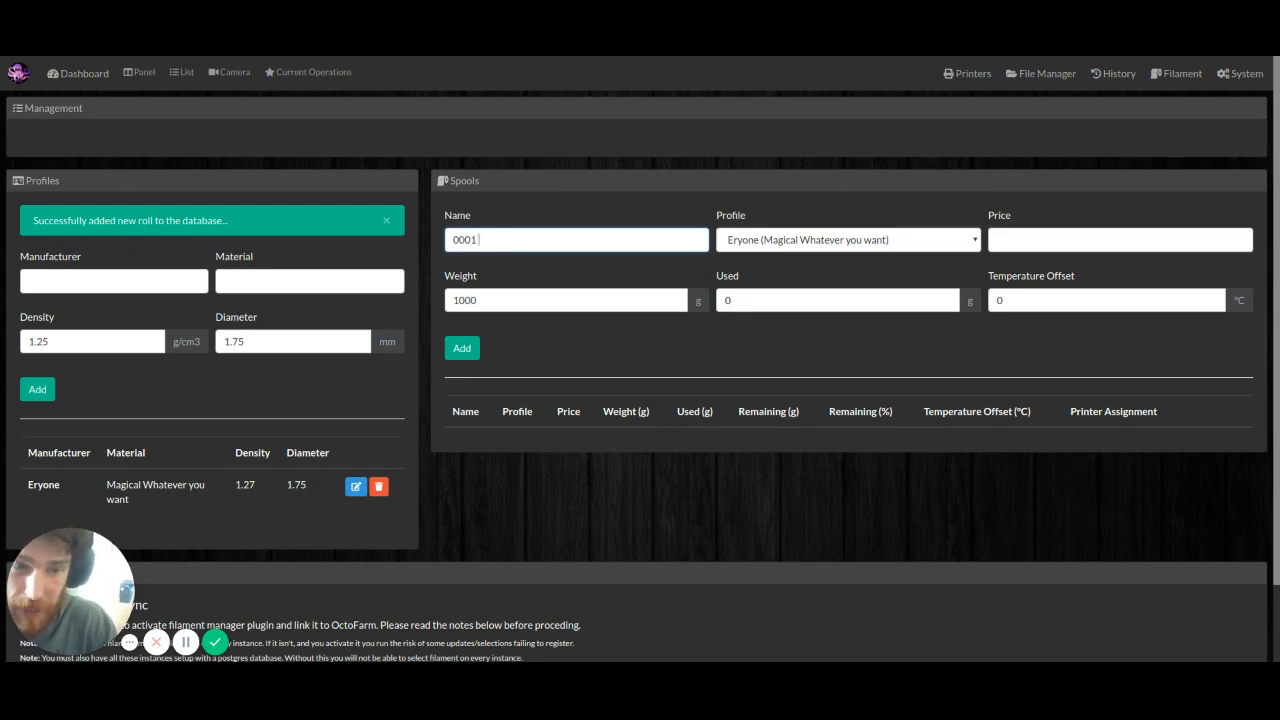
pyautogui.write(' - White')
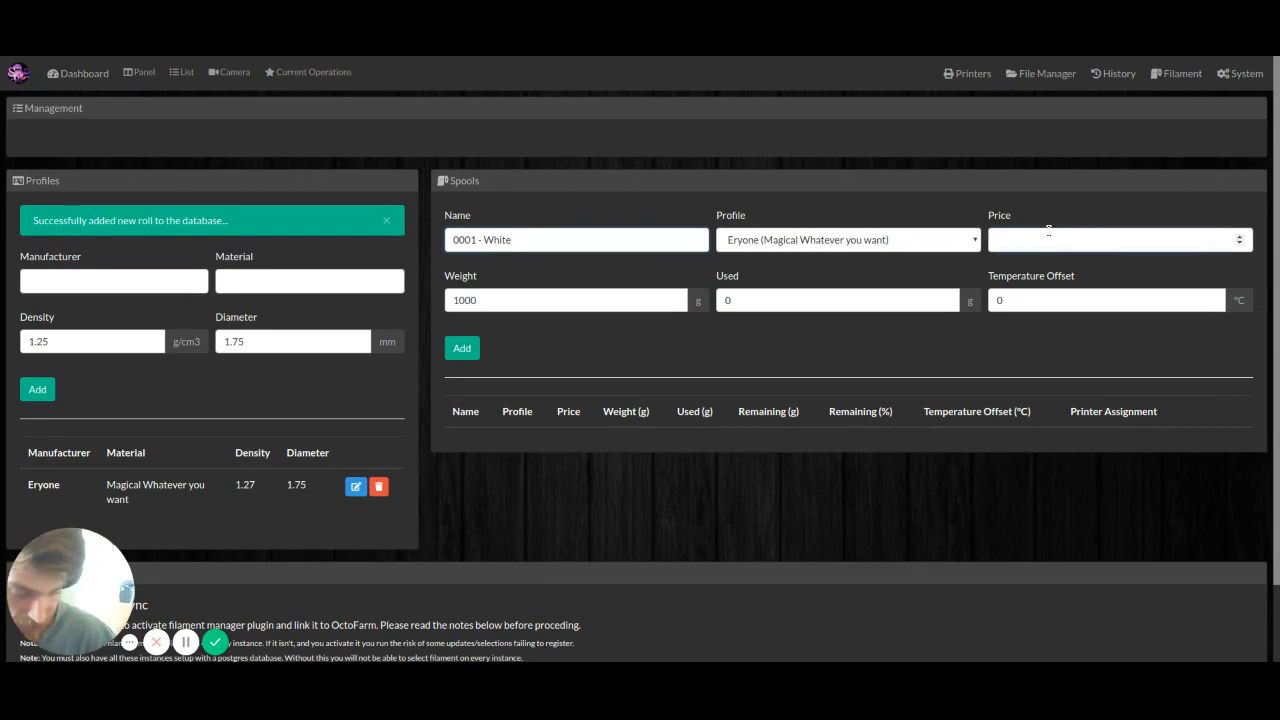
pyautogui.click(1048, 238)
pyautogui.write('16.99')
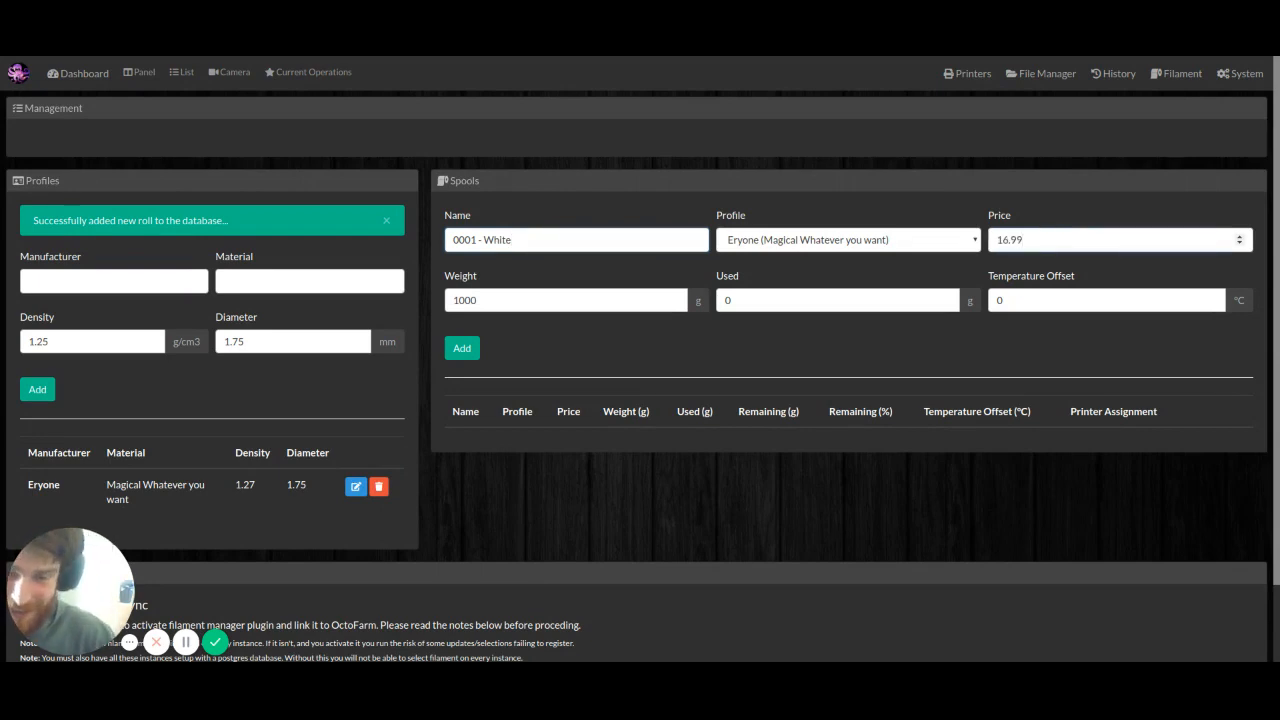
pyautogui.press('BackSpace')
pyautogui.press('BackSpace')
pyautogui.press('BackSpace')
pyautogui.press('BackSpace')
pyautogui.press('BackSpace')
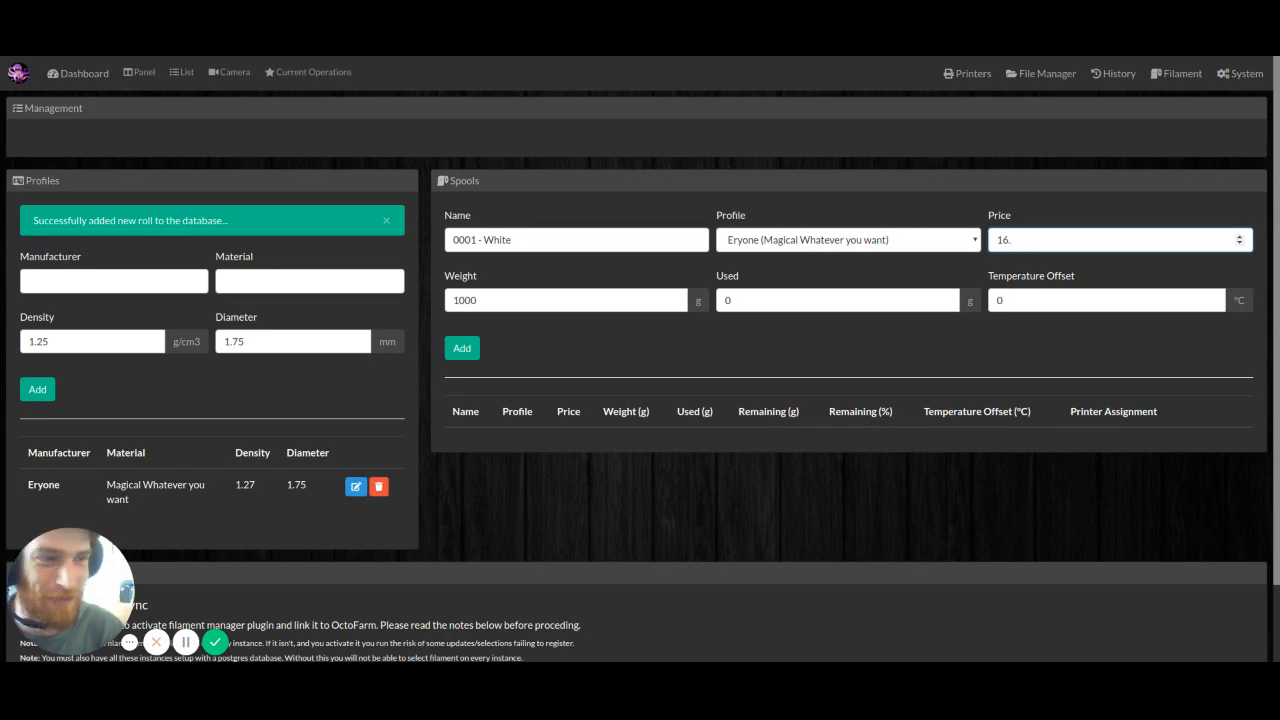
pyautogui.write('21.99')
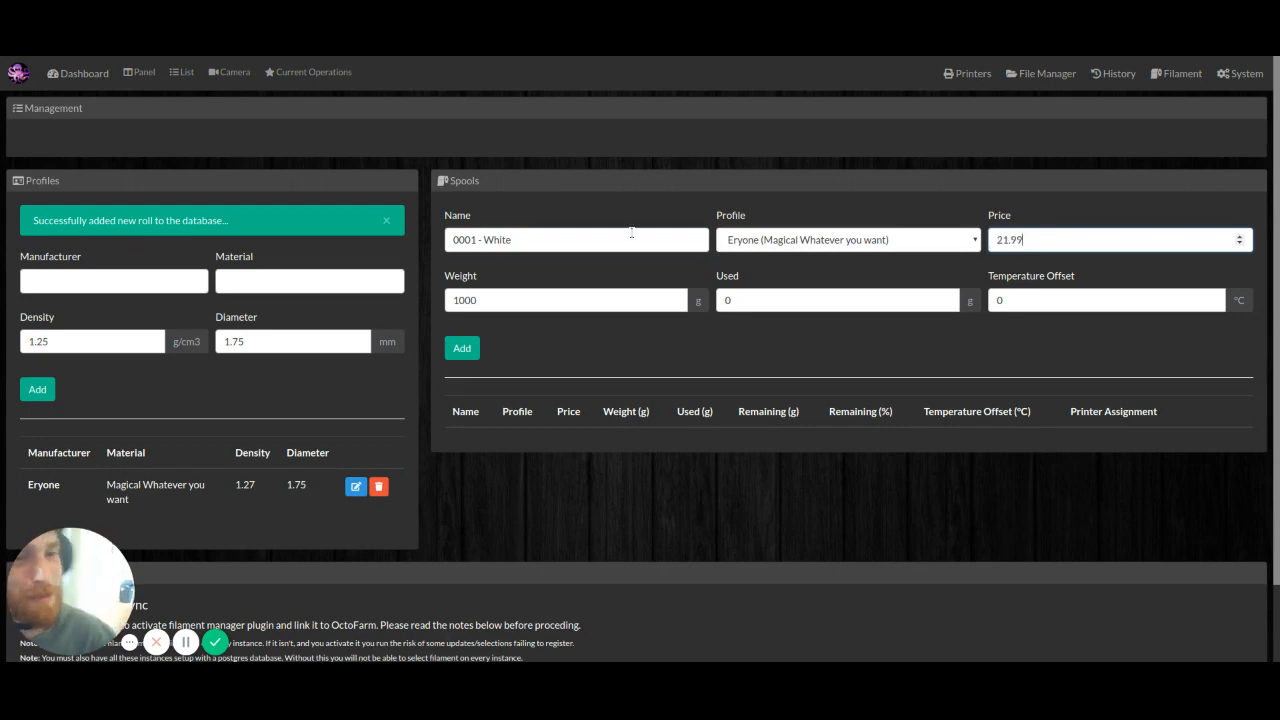
# Add the spool with 0 g used and a temperature offset of 0 °C.
pyautogui.click(808, 293)
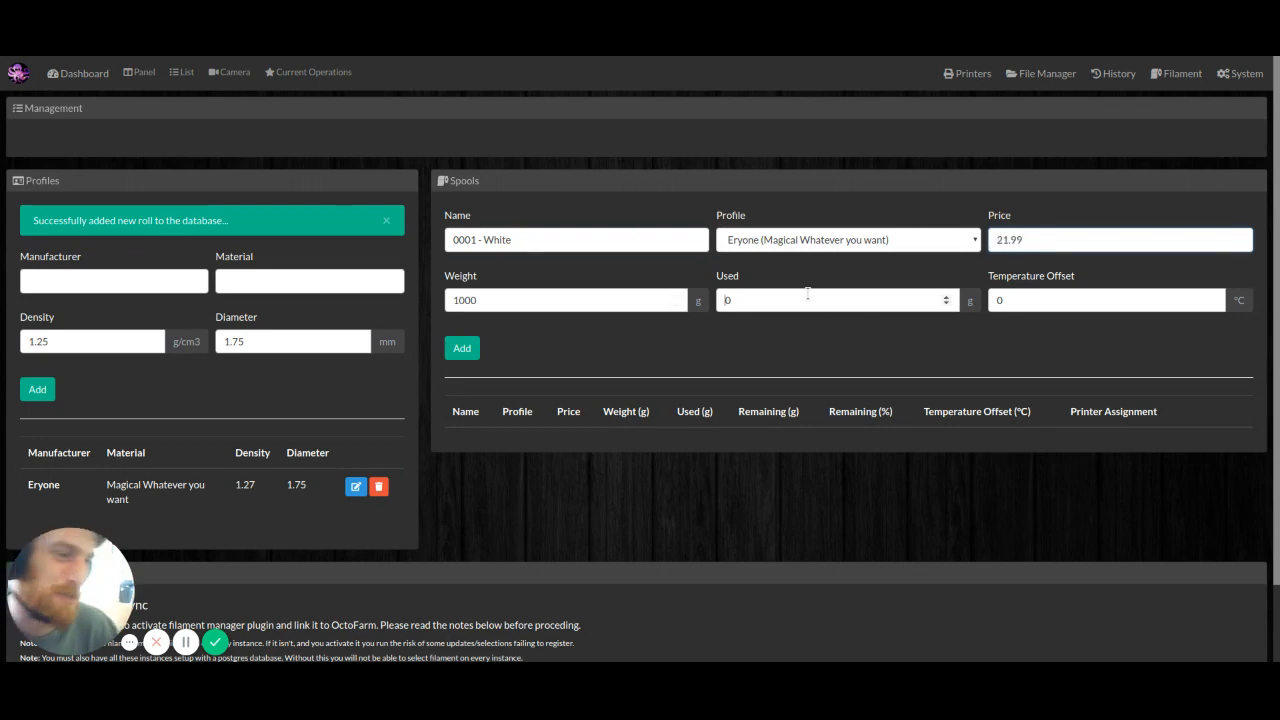
pyautogui.click(1017, 294)
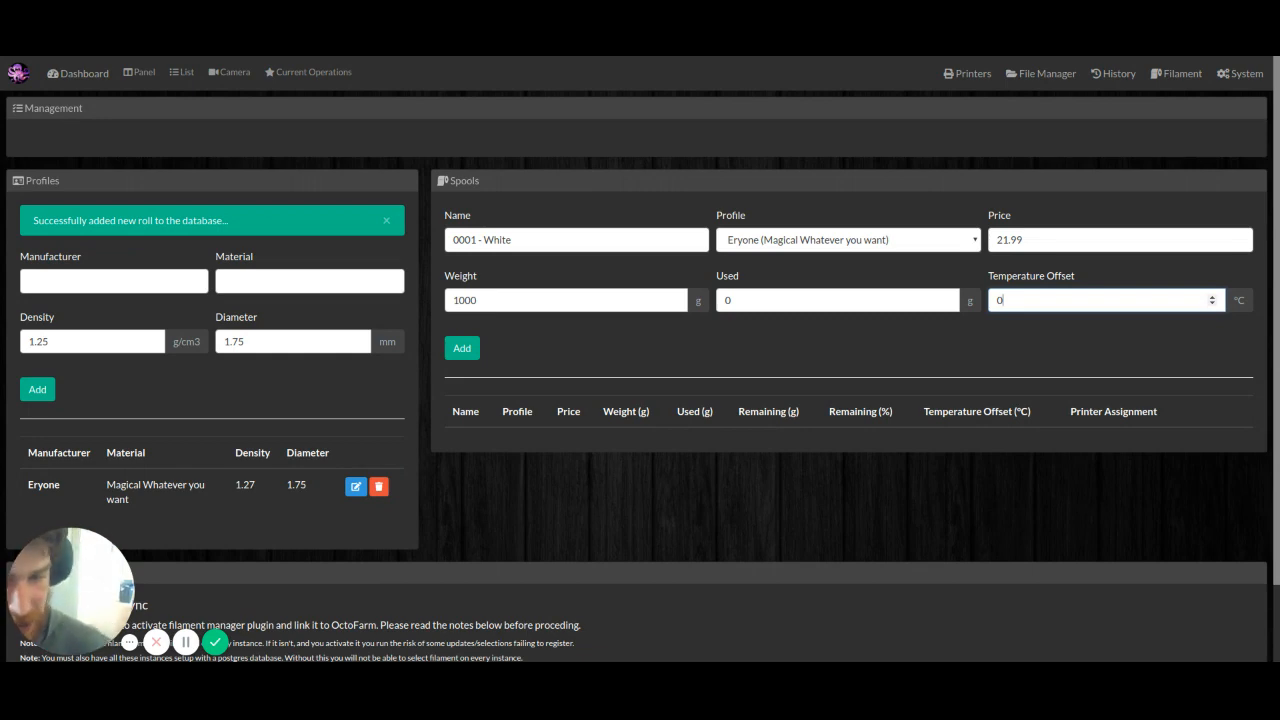
pyautogui.click(462, 348)
pyautogui.scroll(-1, 597, 464)
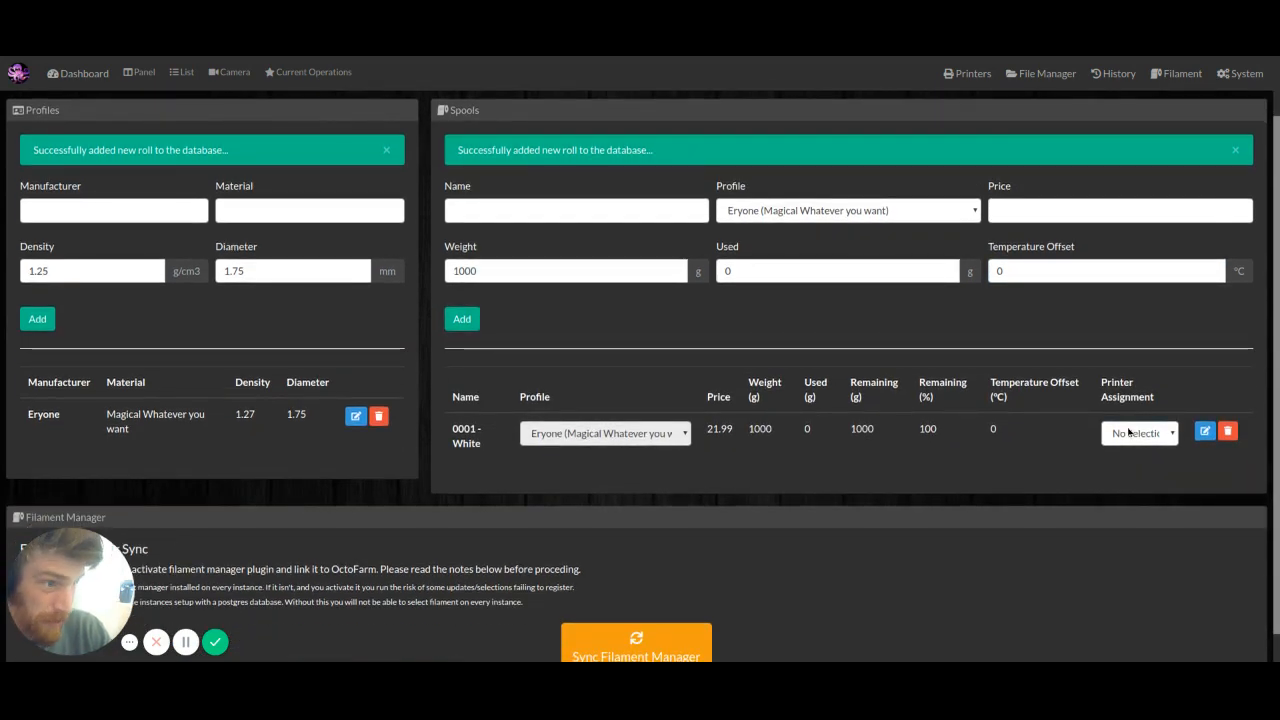
# Assign the 0001 - White spool to Virtual 2, and set and save its used amount as 500 g.
pyautogui.click(1140, 433)
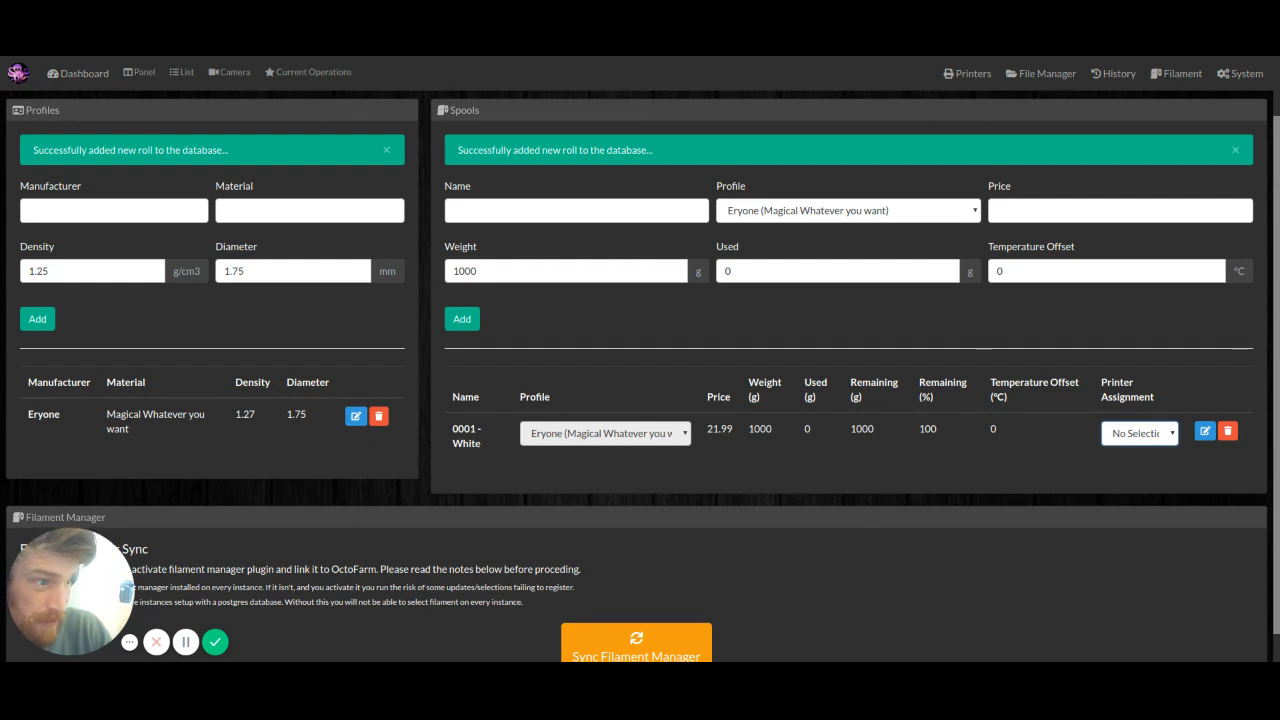
pyautogui.click(1123, 201)
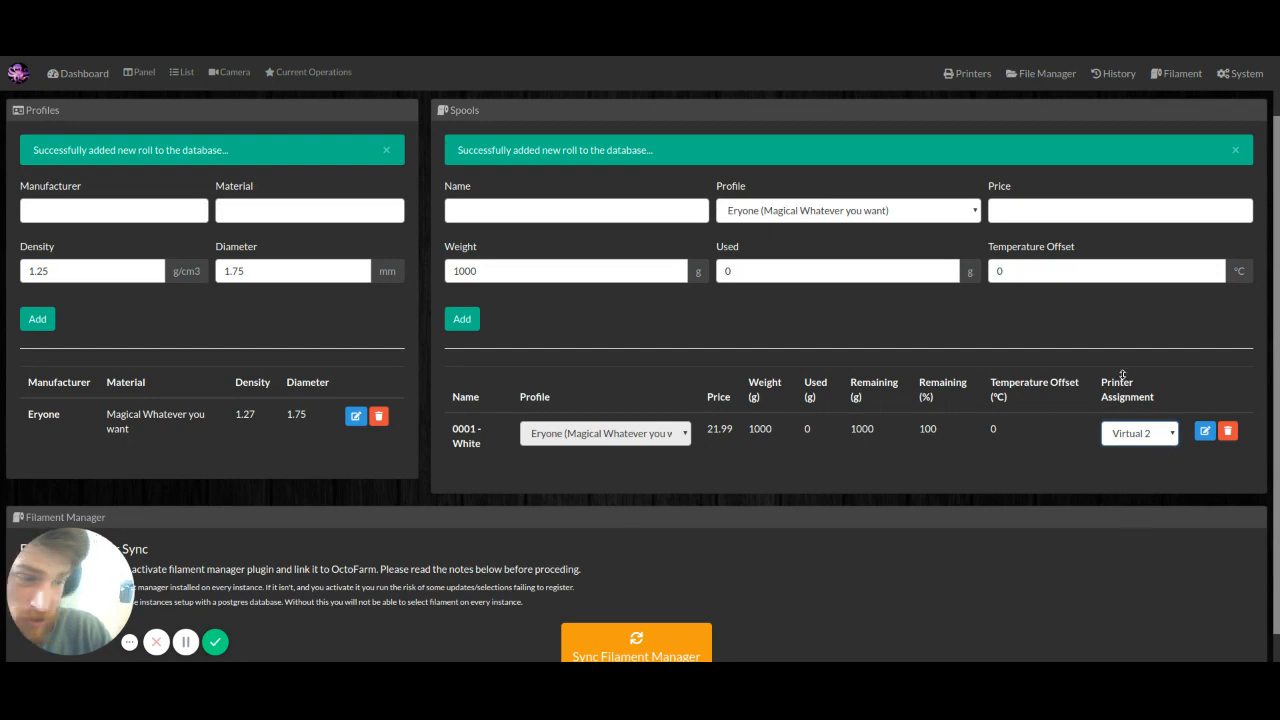
pyautogui.click(1205, 430)
pyautogui.doubleClick(820, 429)
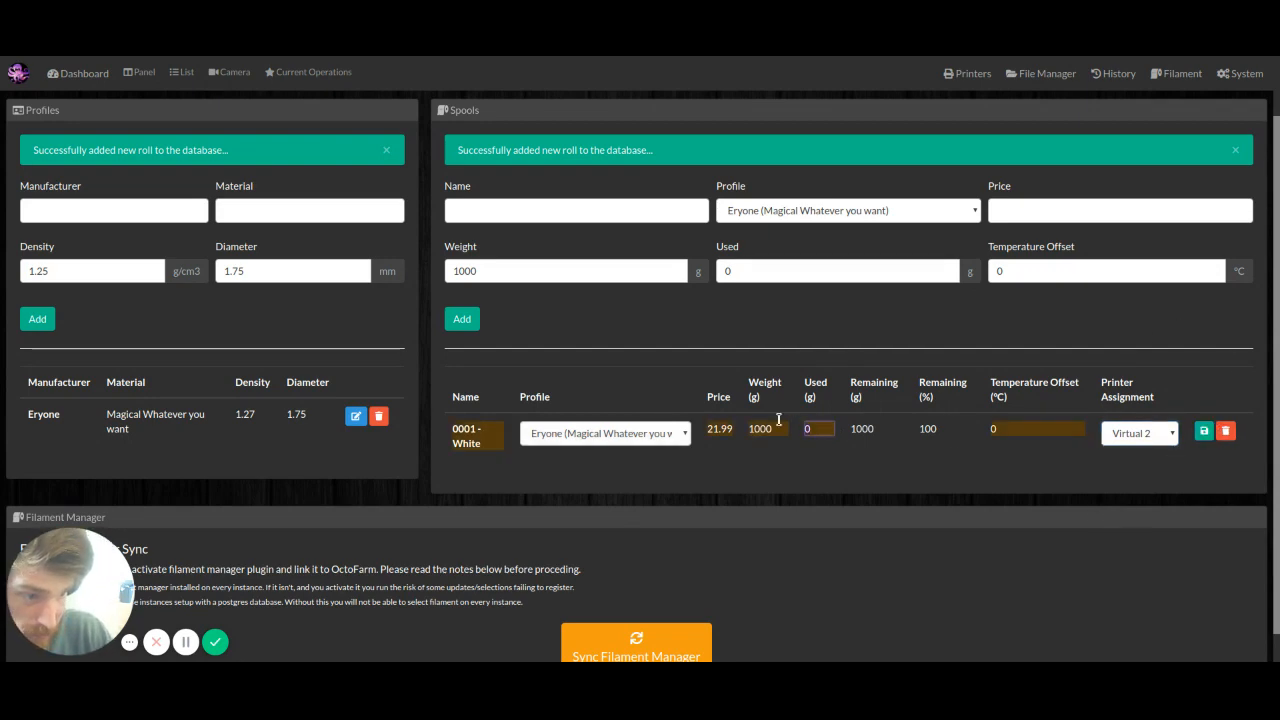
pyautogui.write('500')
pyautogui.click(1204, 430)
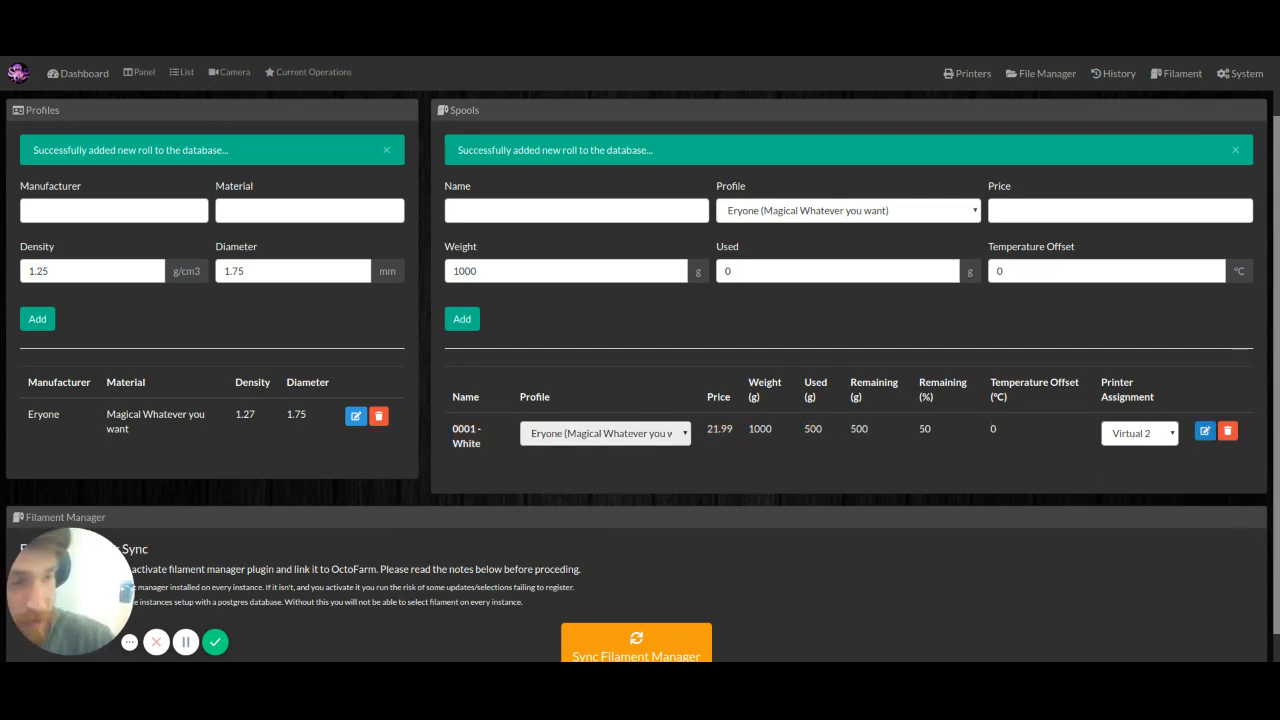
# Set the 0001 - White spool's temperature offset to 10 °C and save the spool.
pyautogui.click(1204, 430)
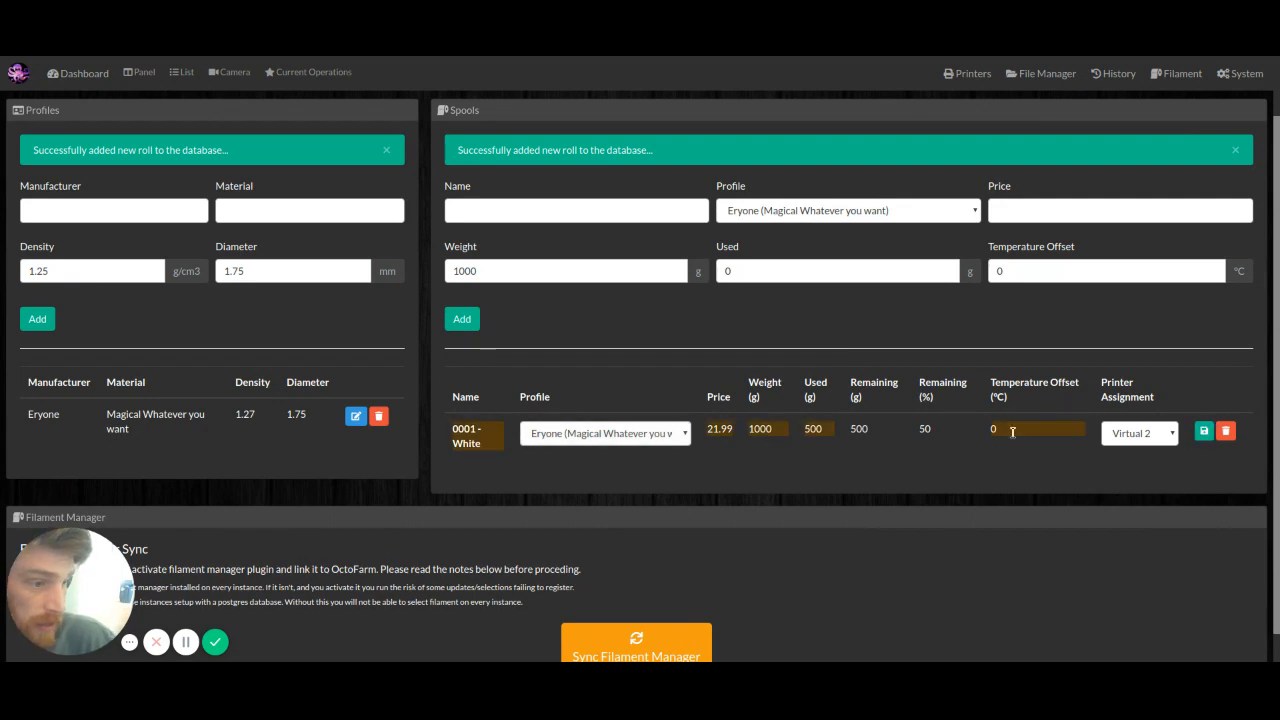
pyautogui.write('10')
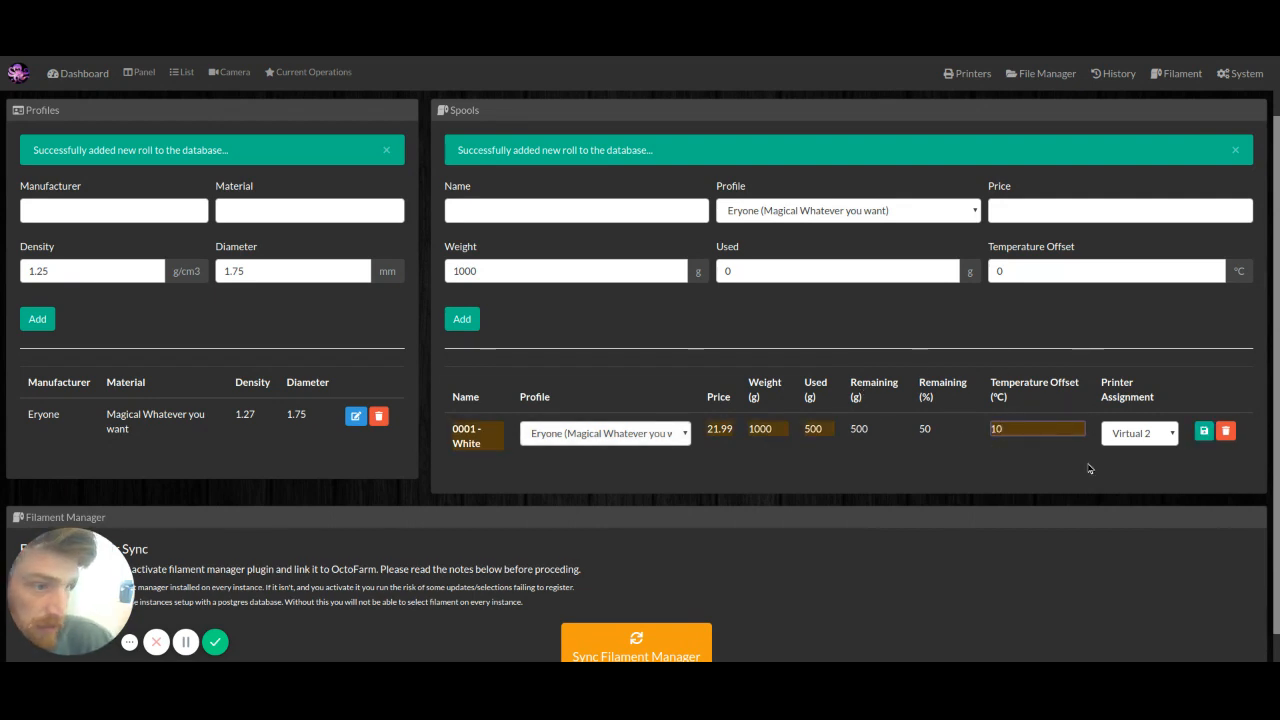
pyautogui.click(1204, 431)
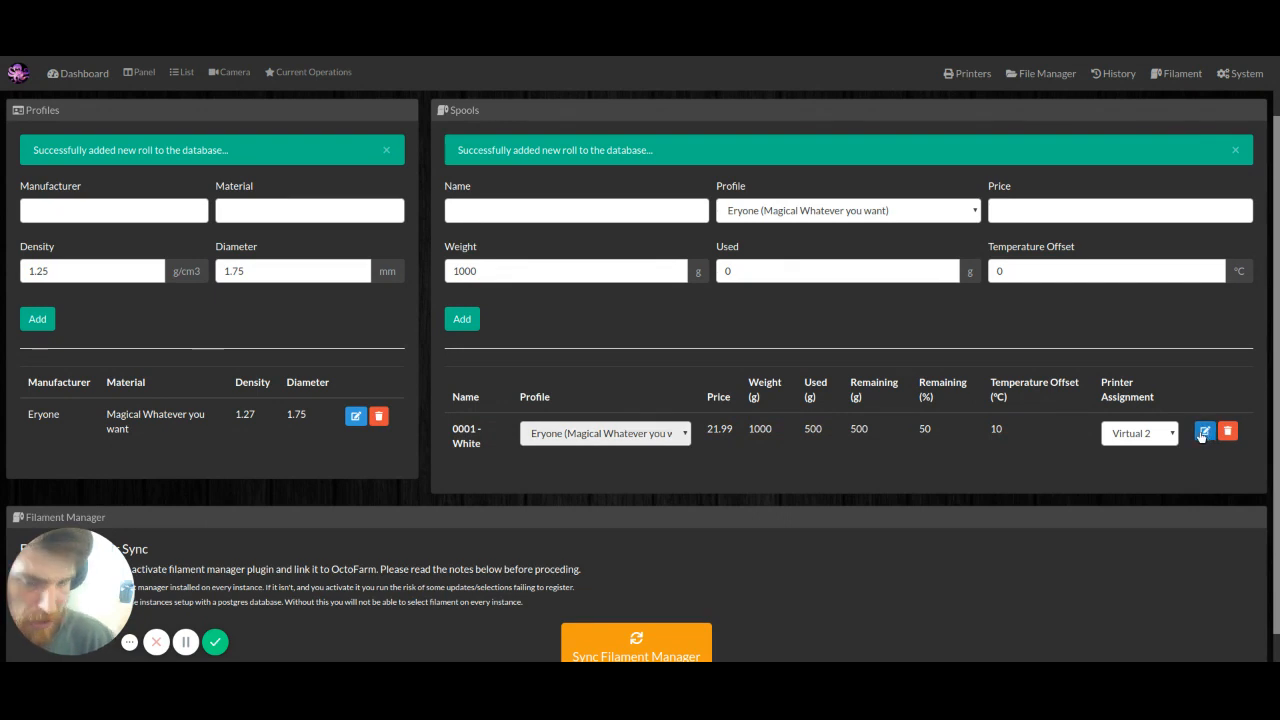
# Read the Filament Manager Sync notes below the profiles and spools.
pyautogui.scroll(-1, 951, 529)
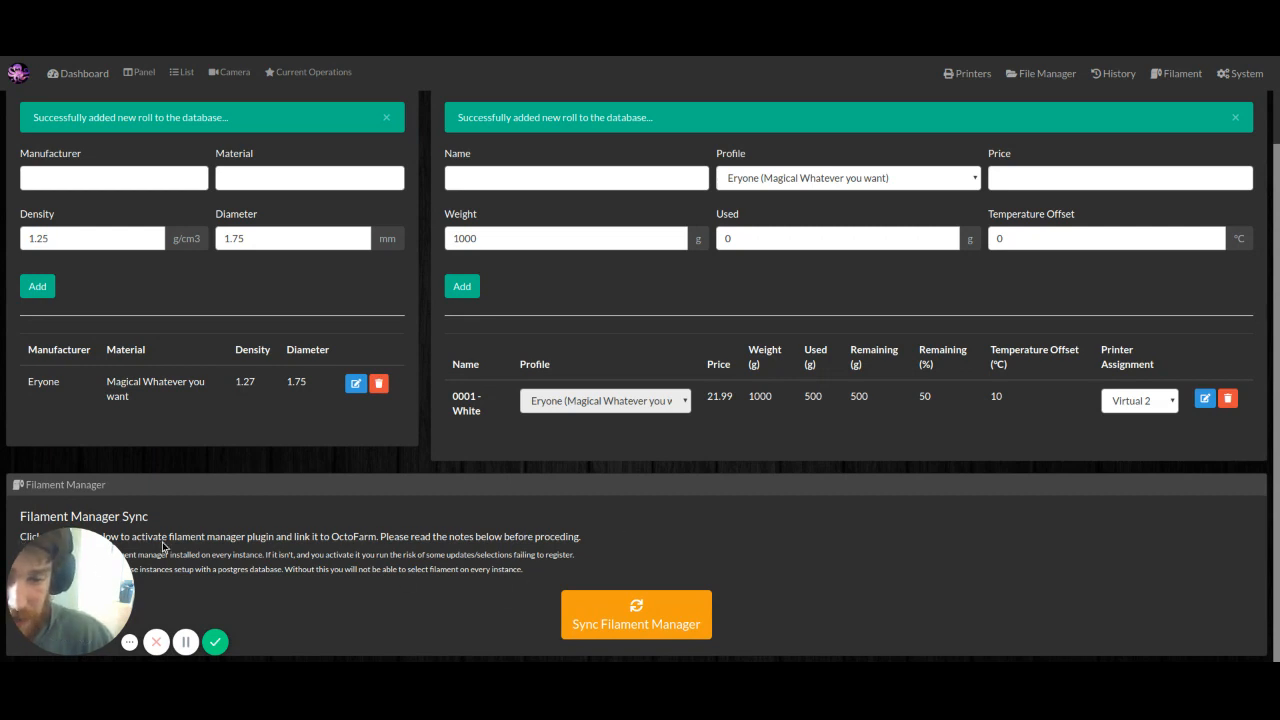
pyautogui.moveTo(527, 574); pyautogui.dragTo(20, 512)
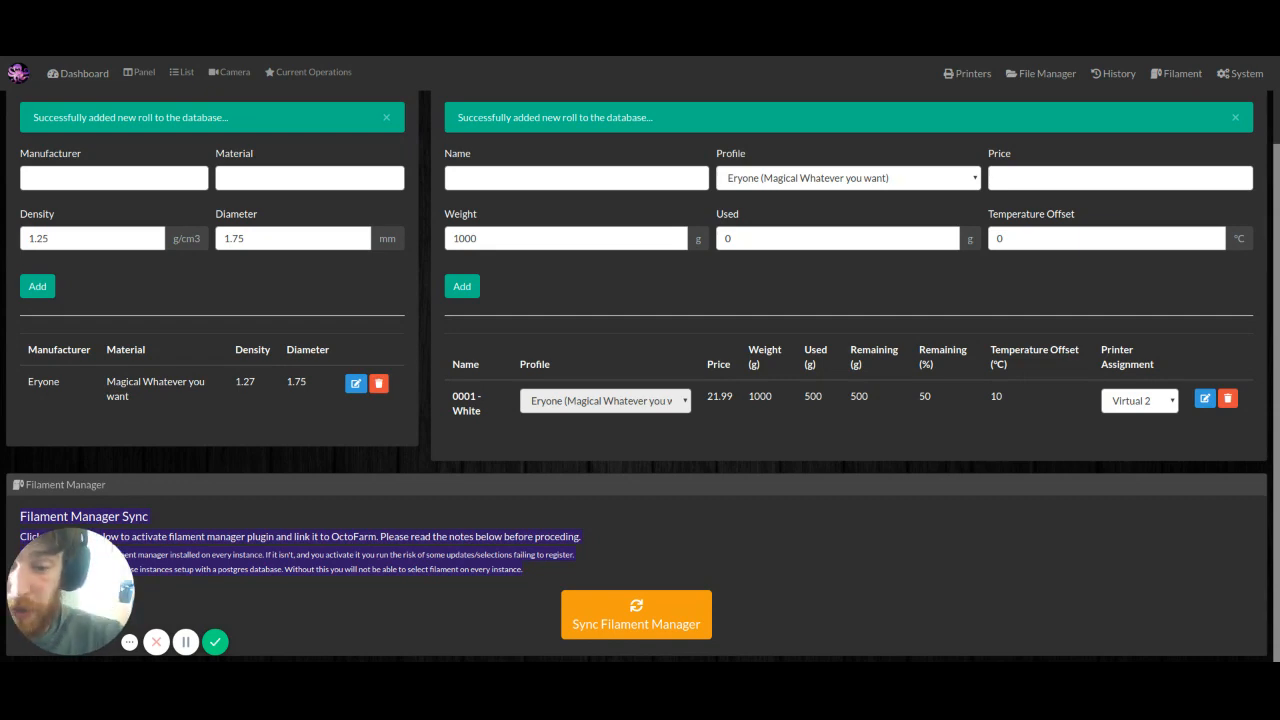
pyautogui.scroll(1, 686, 466)
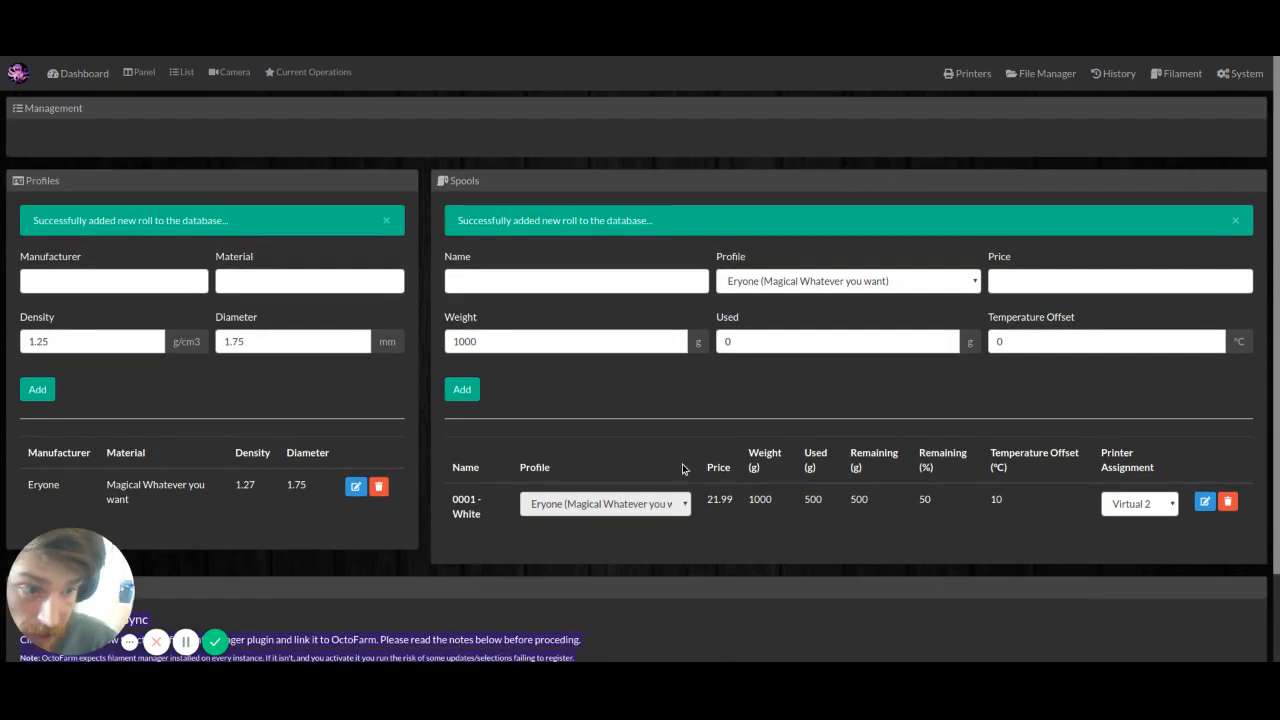
pyautogui.scroll(-1, 650, 418)
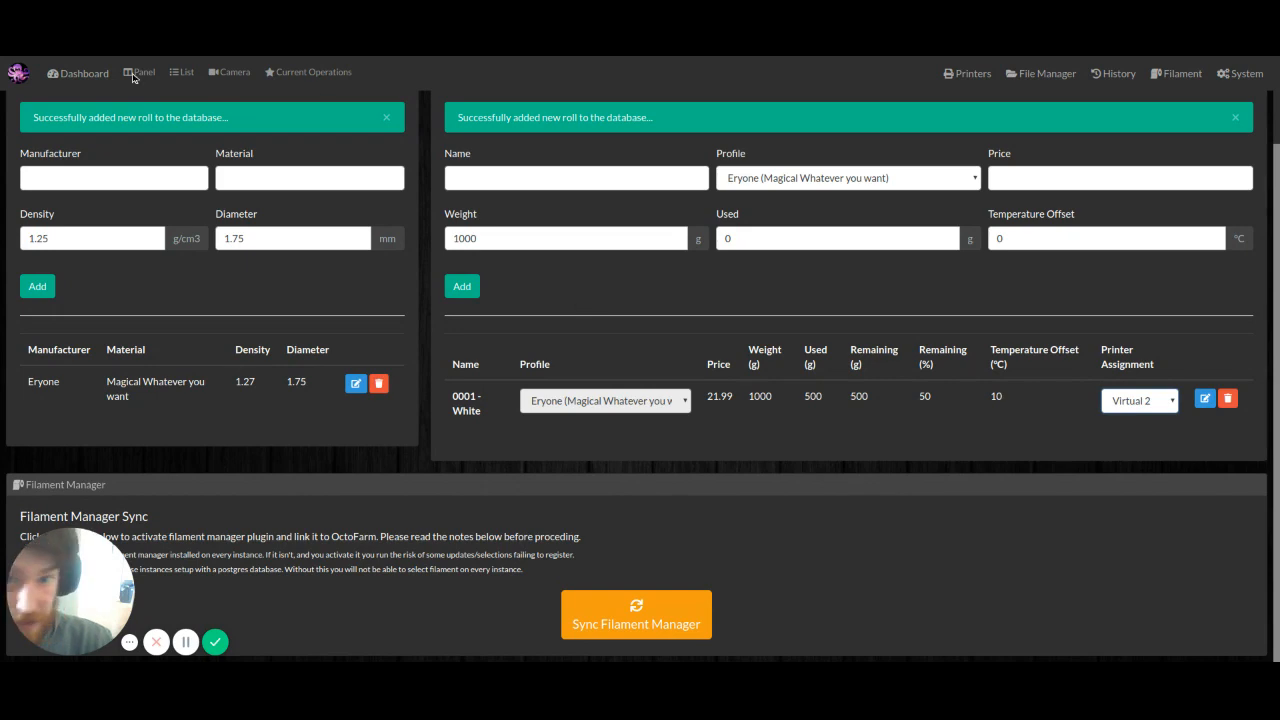
# From the printer list, open Virtual 2's controls and try to start printing DELTA - Calibration Cube - PLA.gcode.
pyautogui.click(186, 73)
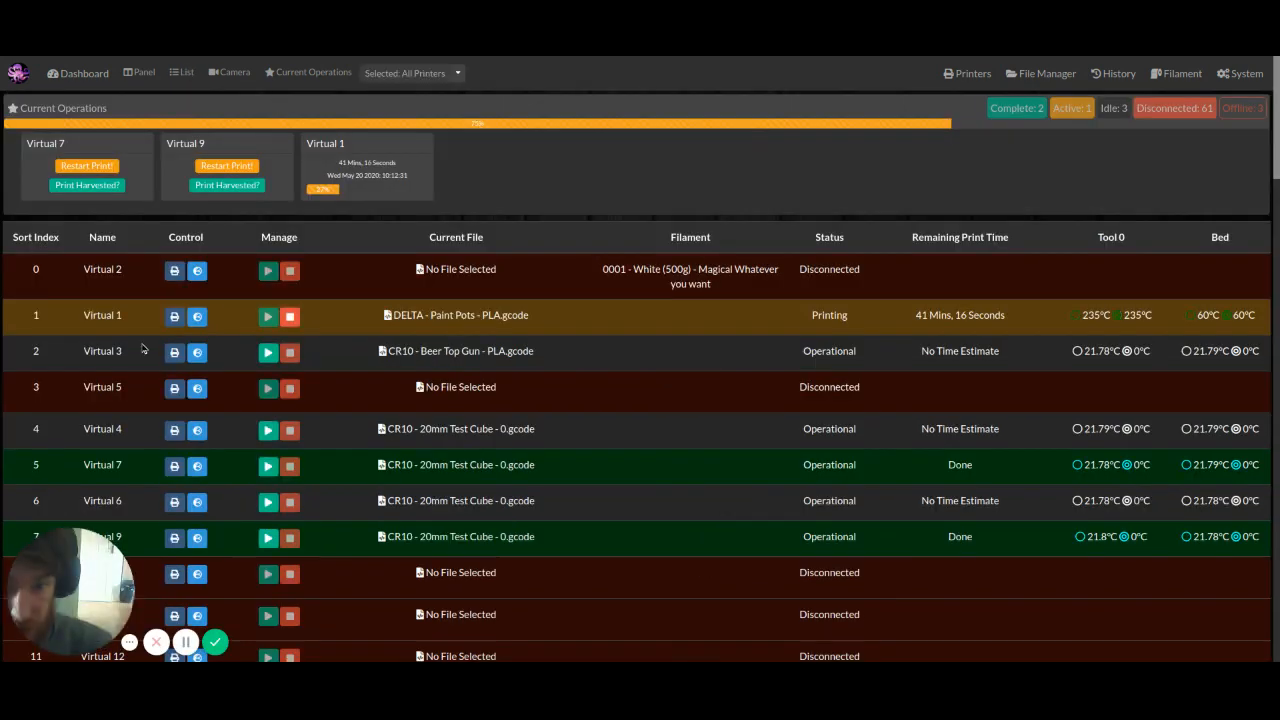
pyautogui.moveTo(592, 265); pyautogui.dragTo(702, 284)
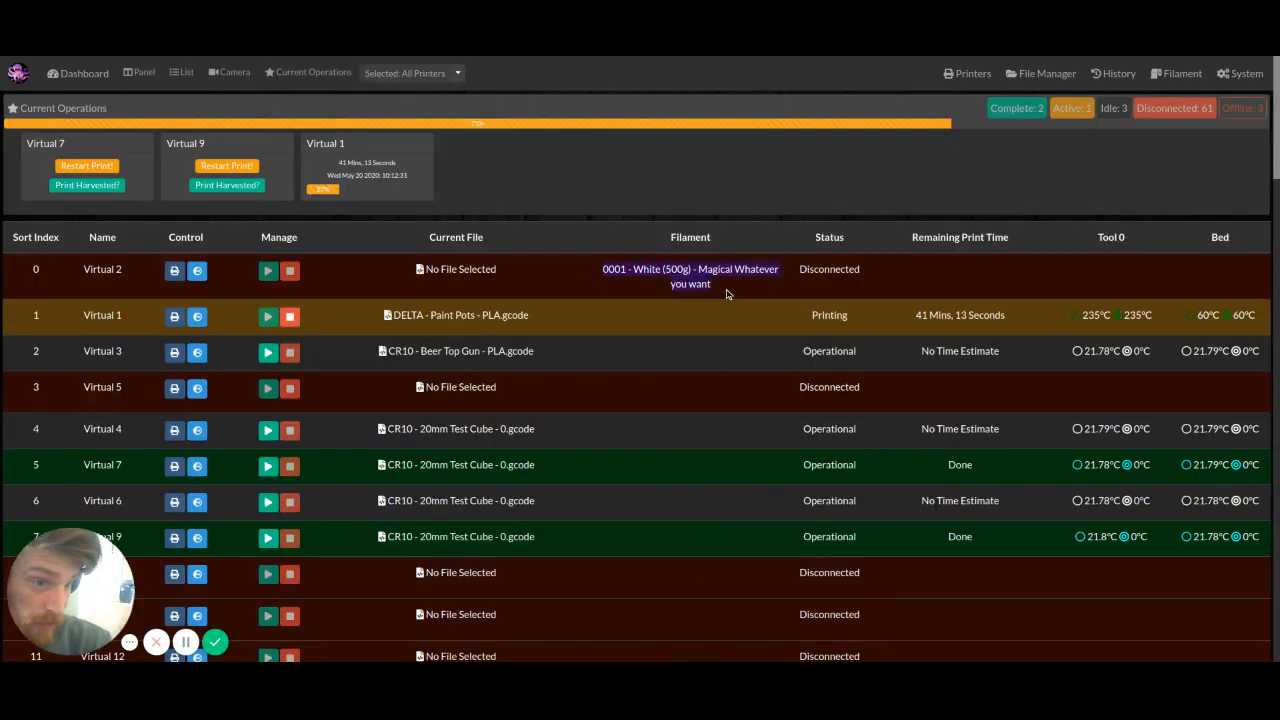
pyautogui.click(729, 291)
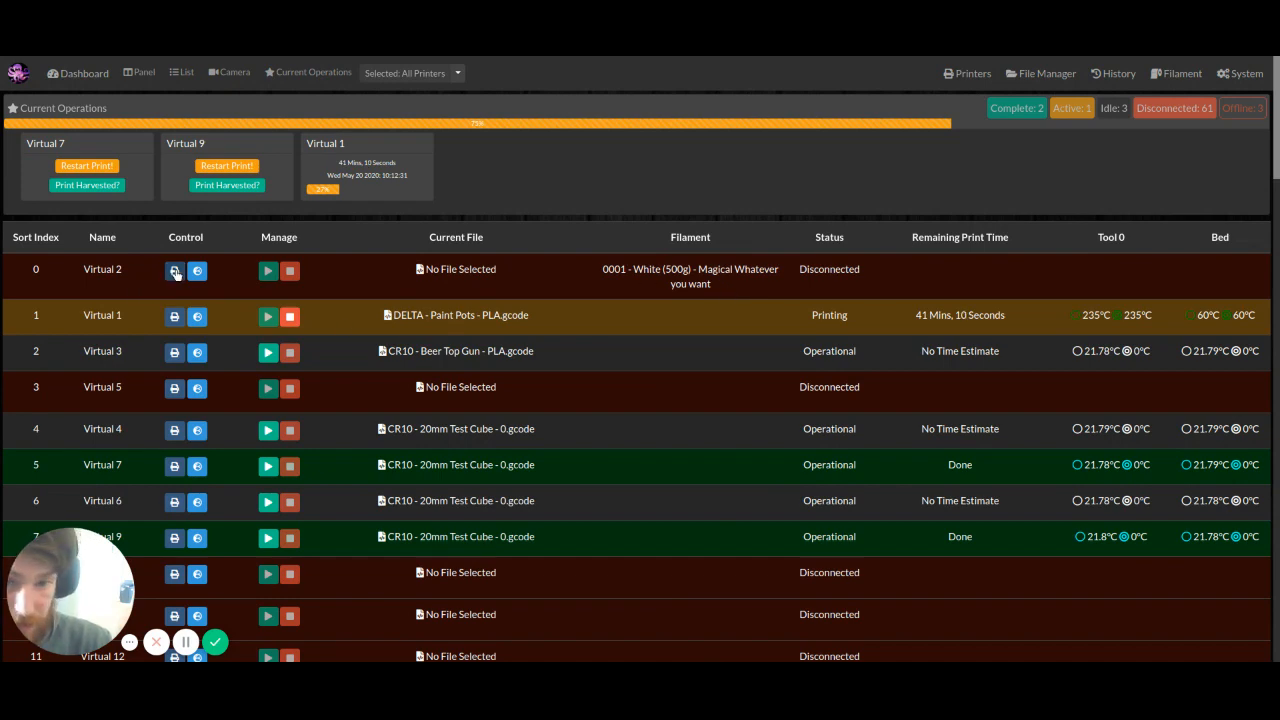
pyautogui.click(175, 271)
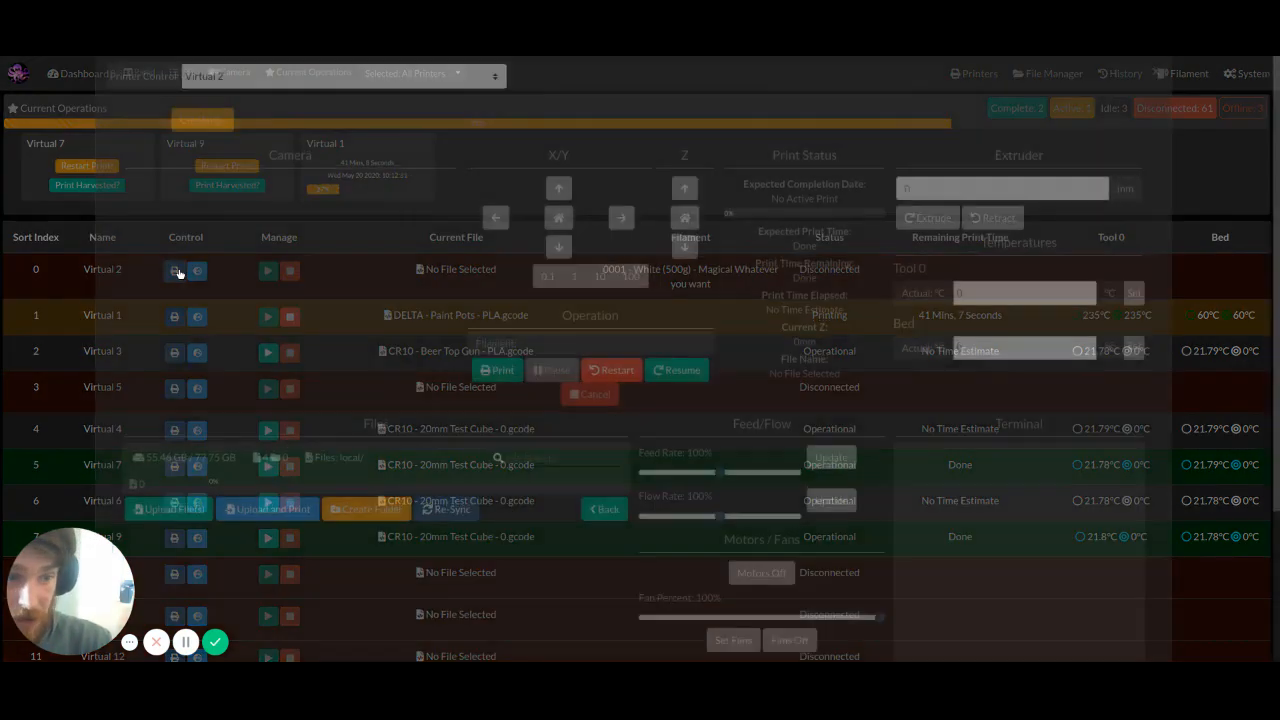
pyautogui.scroll(-3, 288, 556)
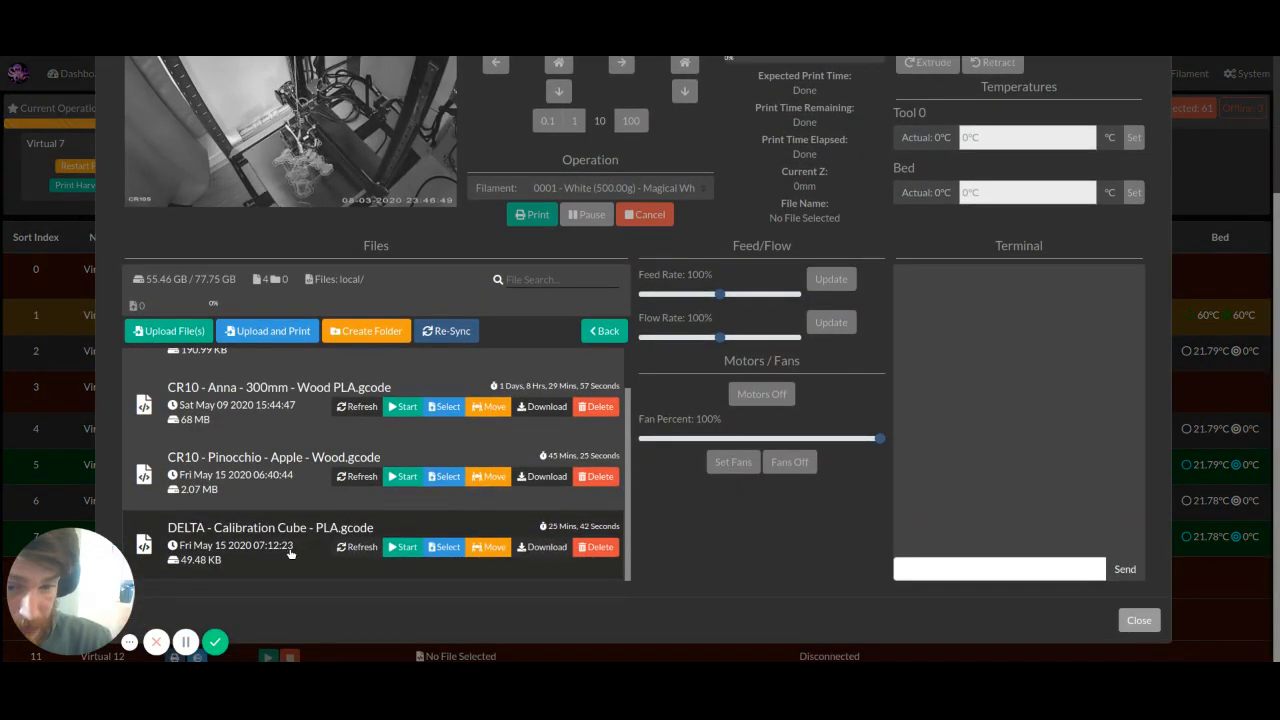
pyautogui.click(404, 547)
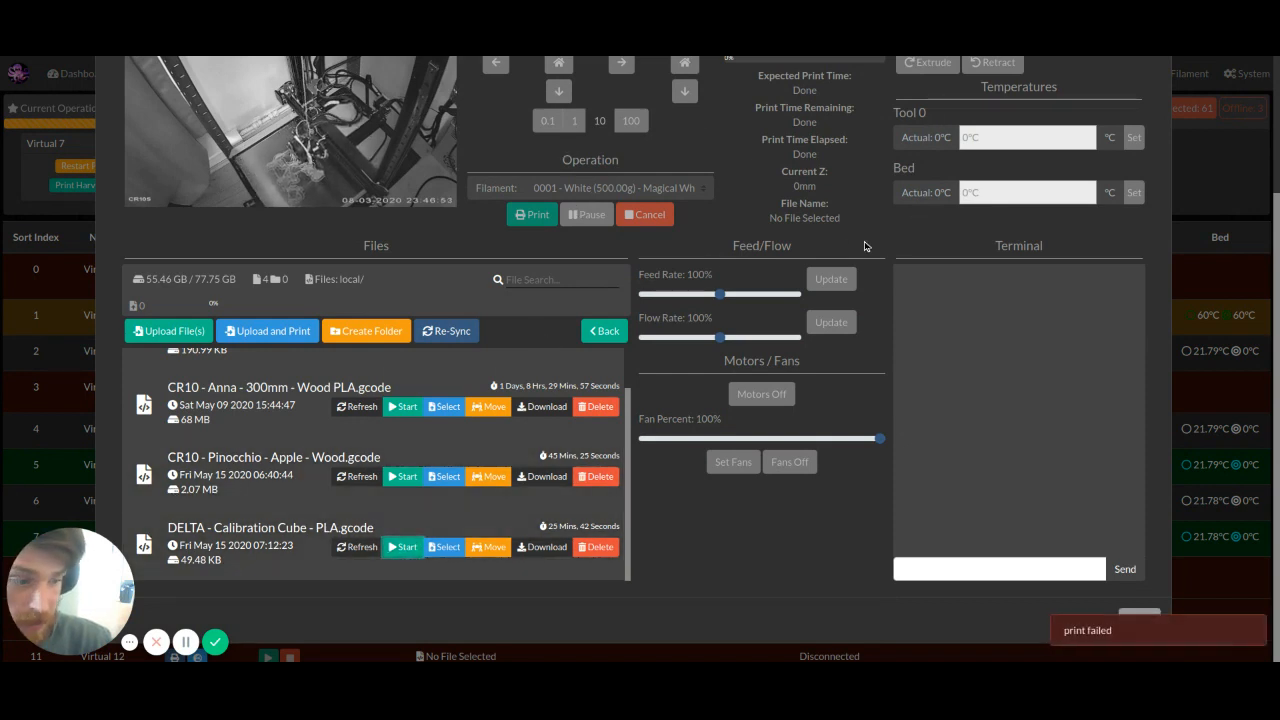
# Connect Virtual 2 on the VIRTUAL port and start printing DELTA - Calibration Cube - PLA.gcode.
pyautogui.scroll(2, 898, 230)
pyautogui.click(1063, 141)
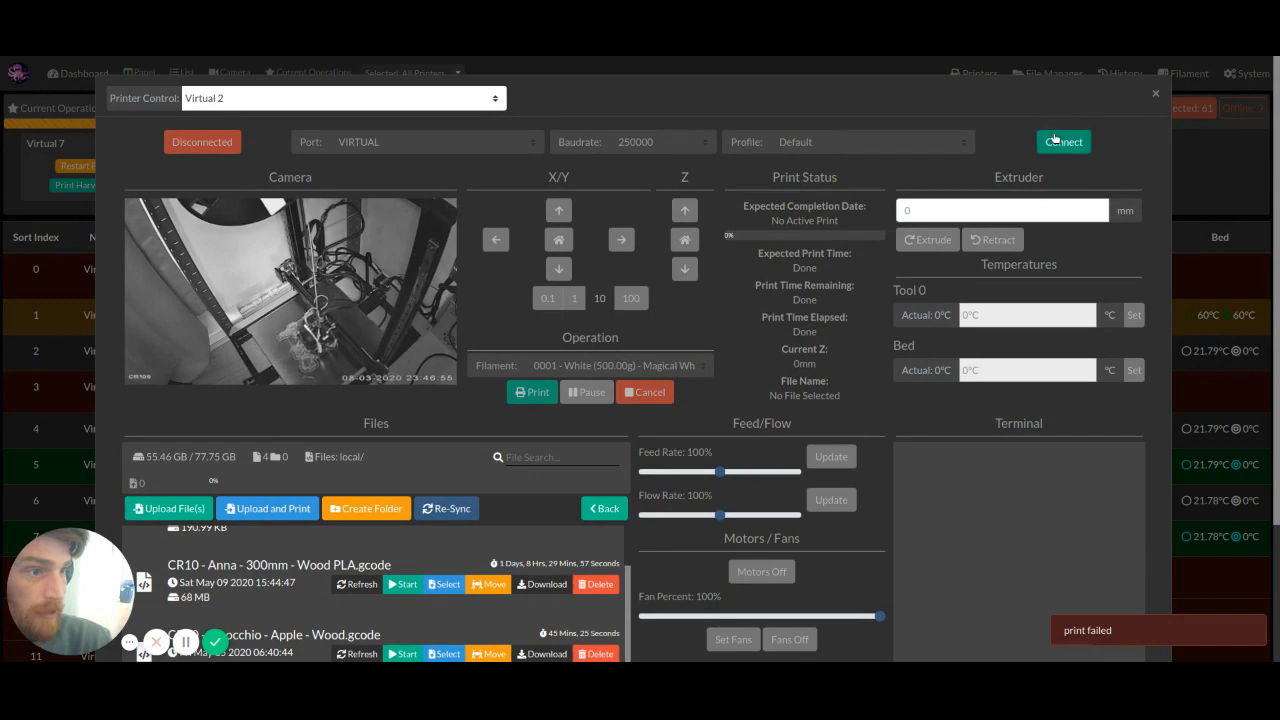
pyautogui.scroll(-2, 422, 594)
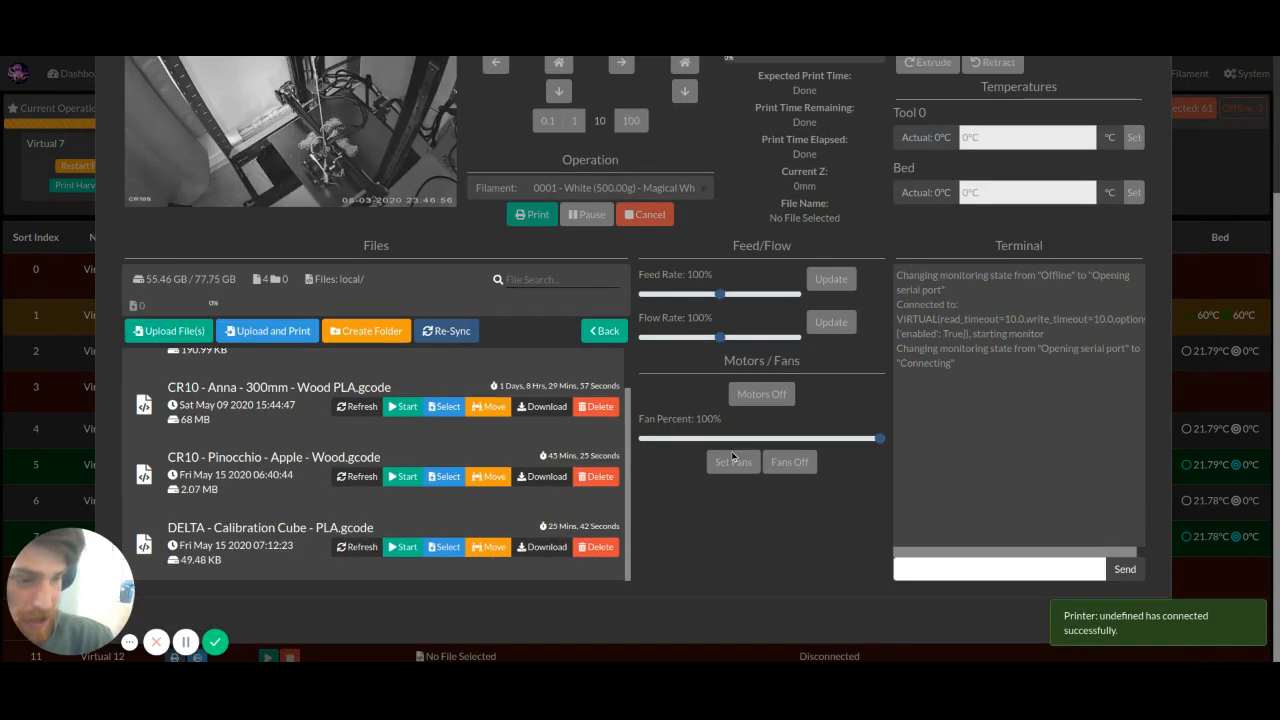
pyautogui.click(413, 546)
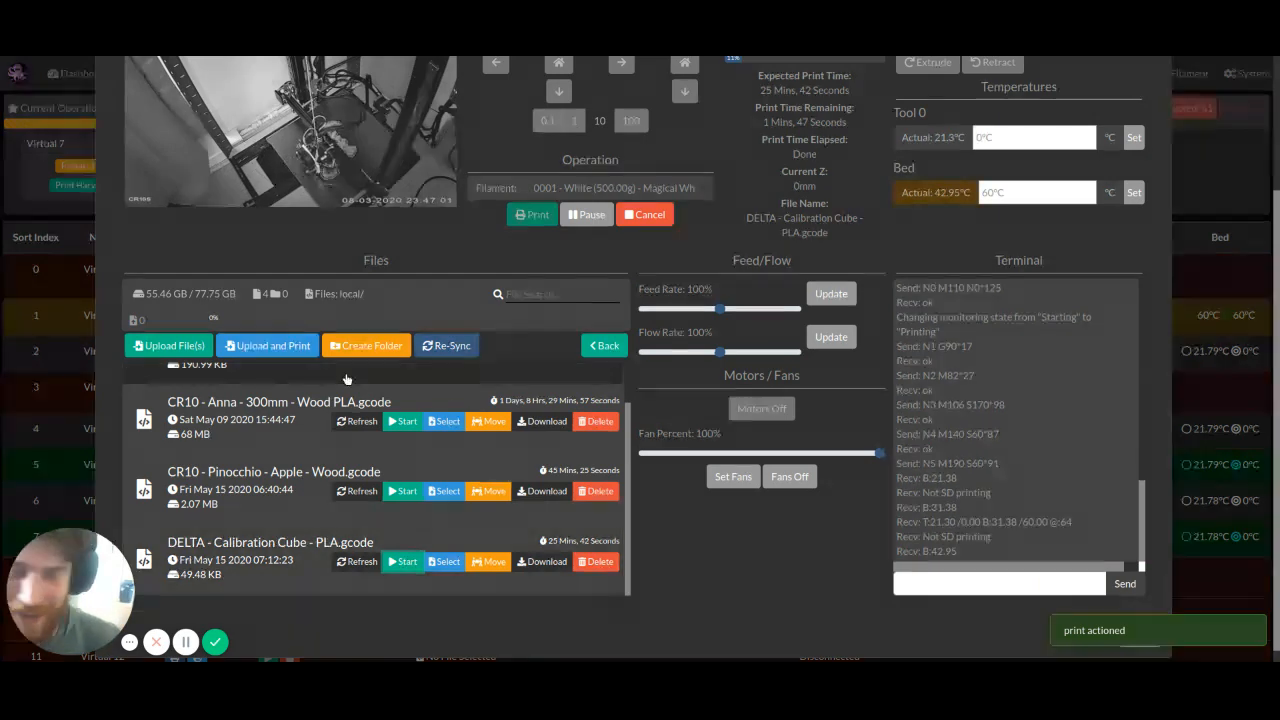
# Examine Virtual 2's tool and bed temperatures and its file list during heat-up, then close the printer controls.
pyautogui.scroll(3, 343, 380)
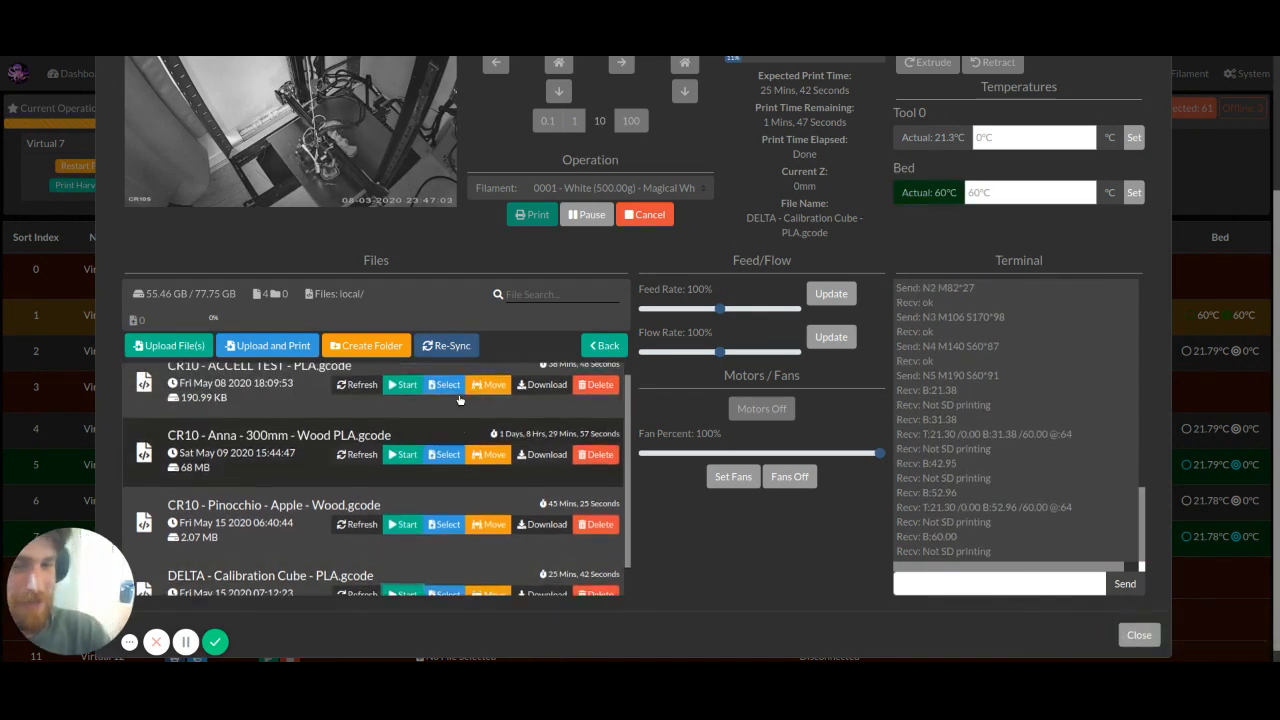
pyautogui.scroll(3, 723, 297)
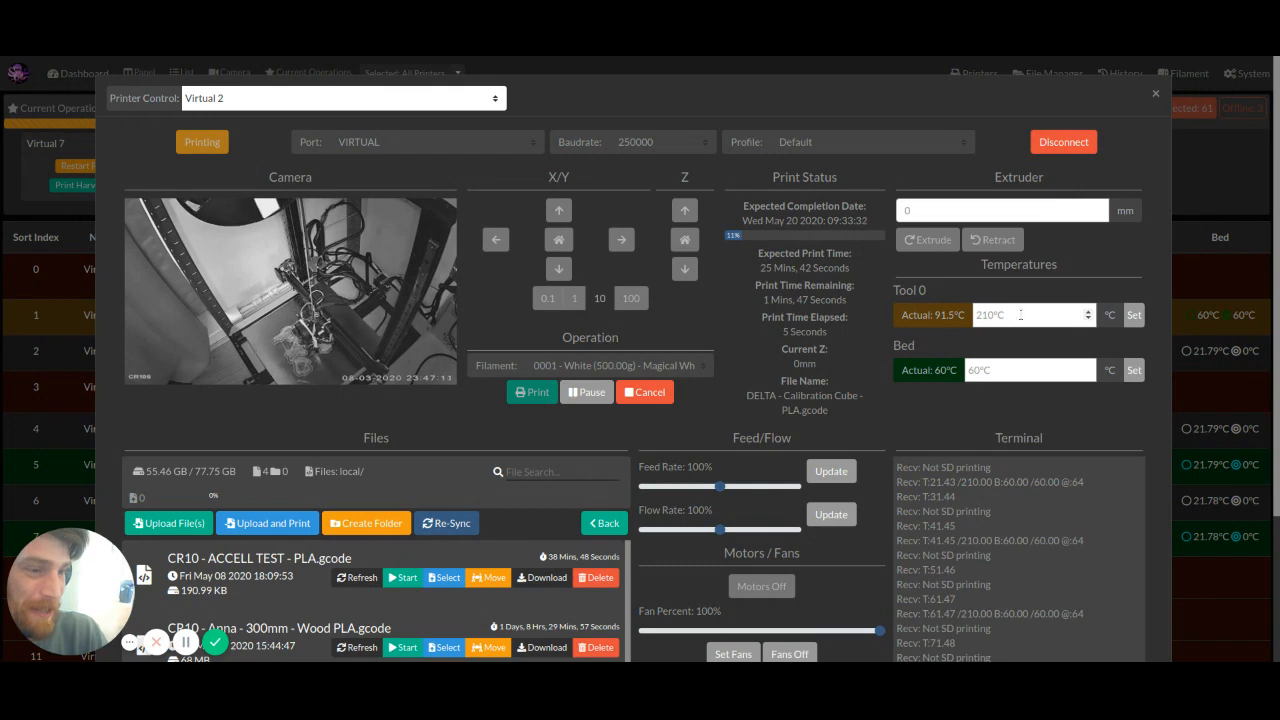
pyautogui.scroll(-2, 652, 560)
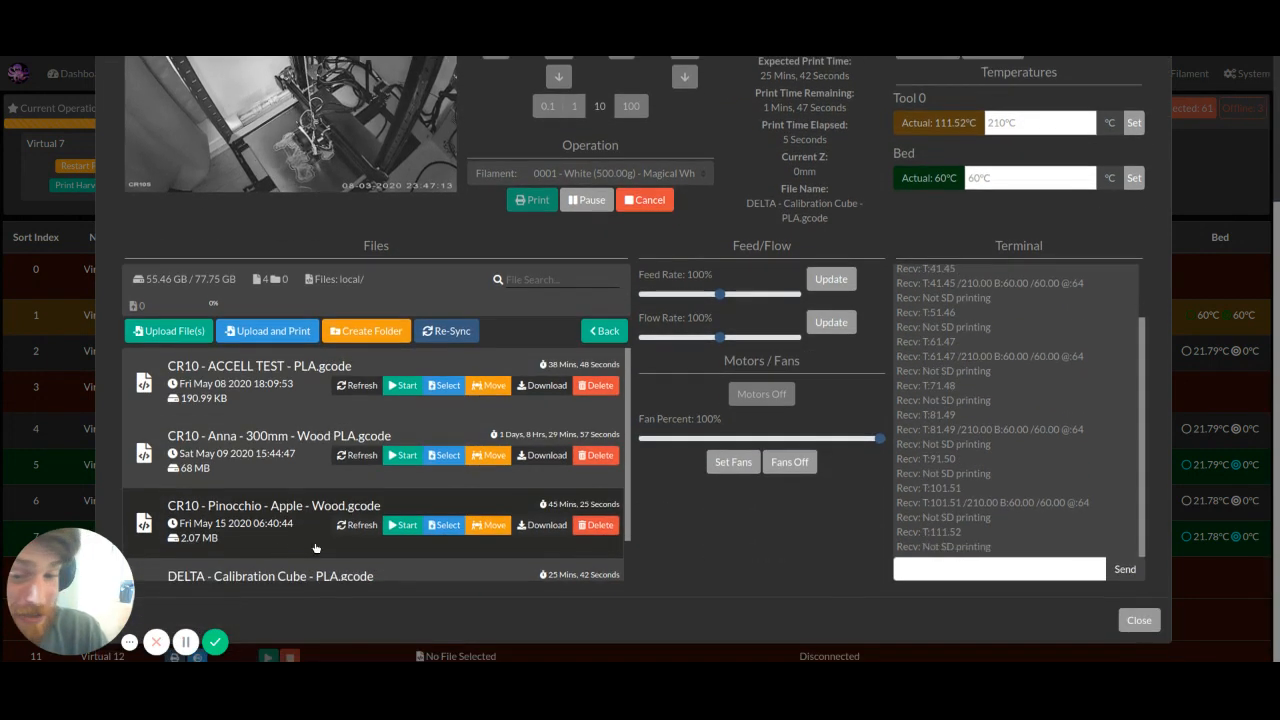
pyautogui.scroll(-1, 456, 568)
pyautogui.scroll(2, 1004, 330)
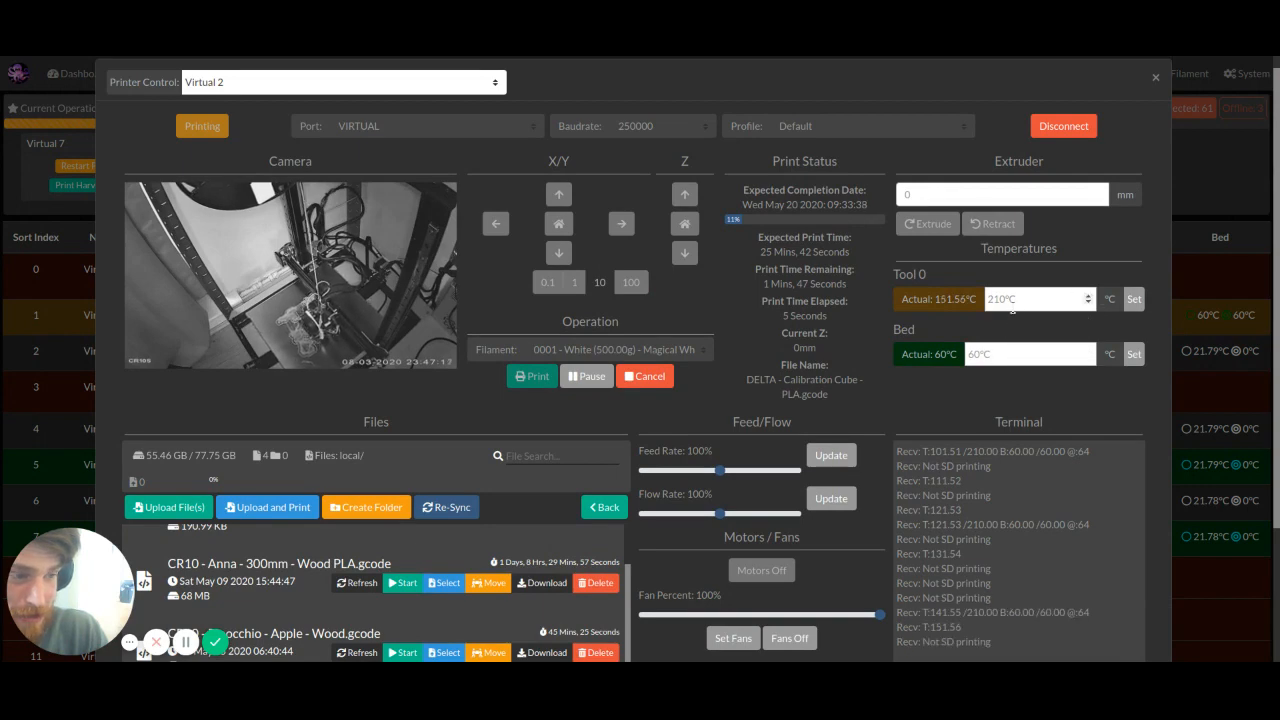
pyautogui.click(1156, 77)
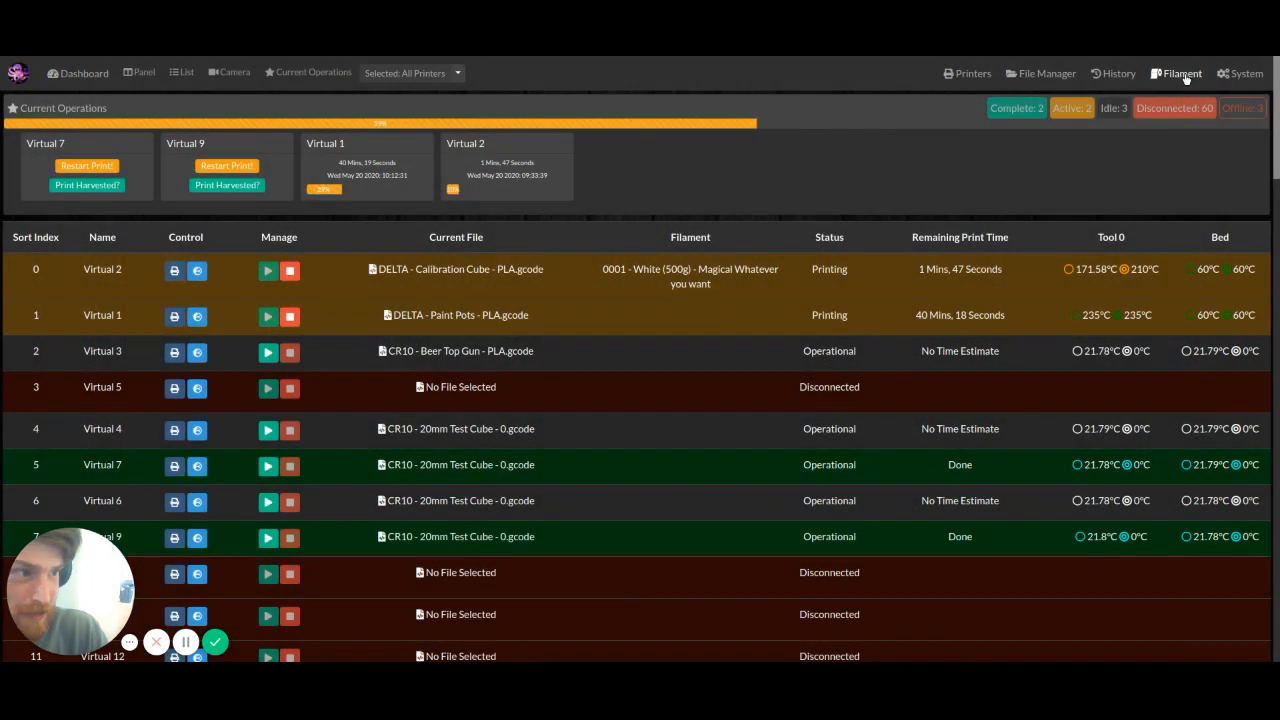
# Check the spool's temperature offset in the filament manager, then inspect Virtual 2's tool and bed target temperatures during the print.
pyautogui.click(1182, 75)
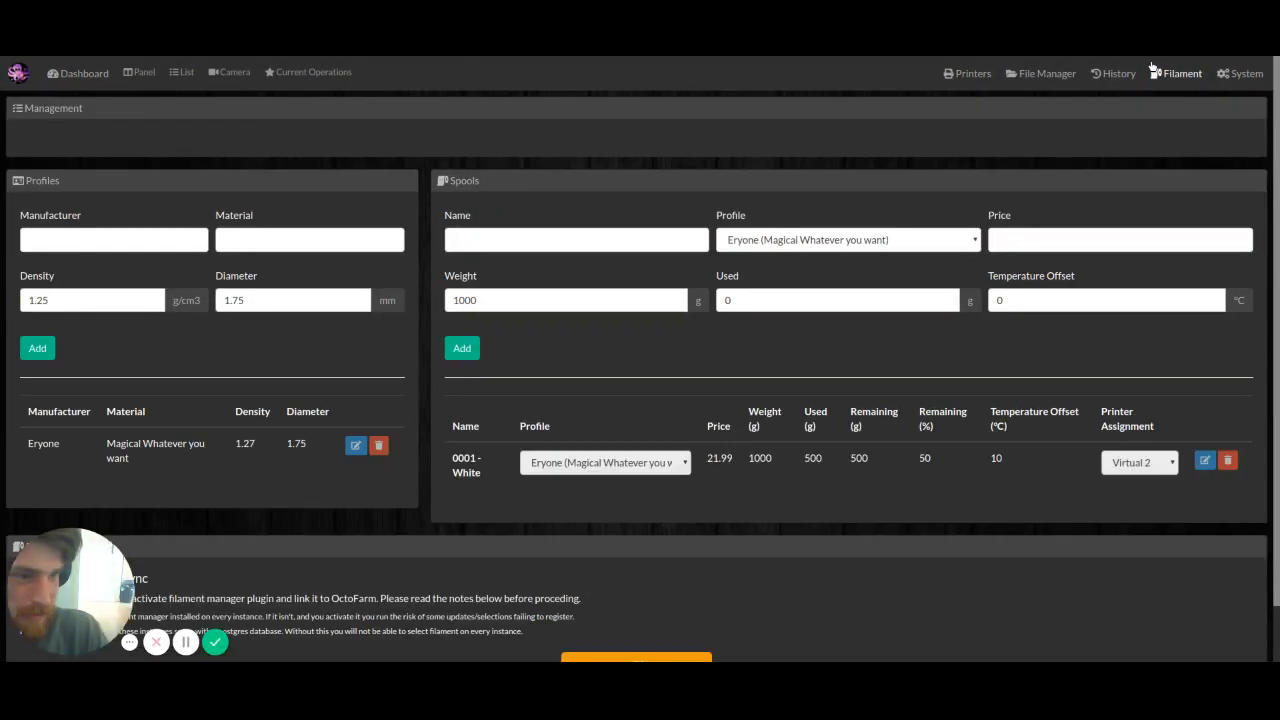
pyautogui.click(190, 74)
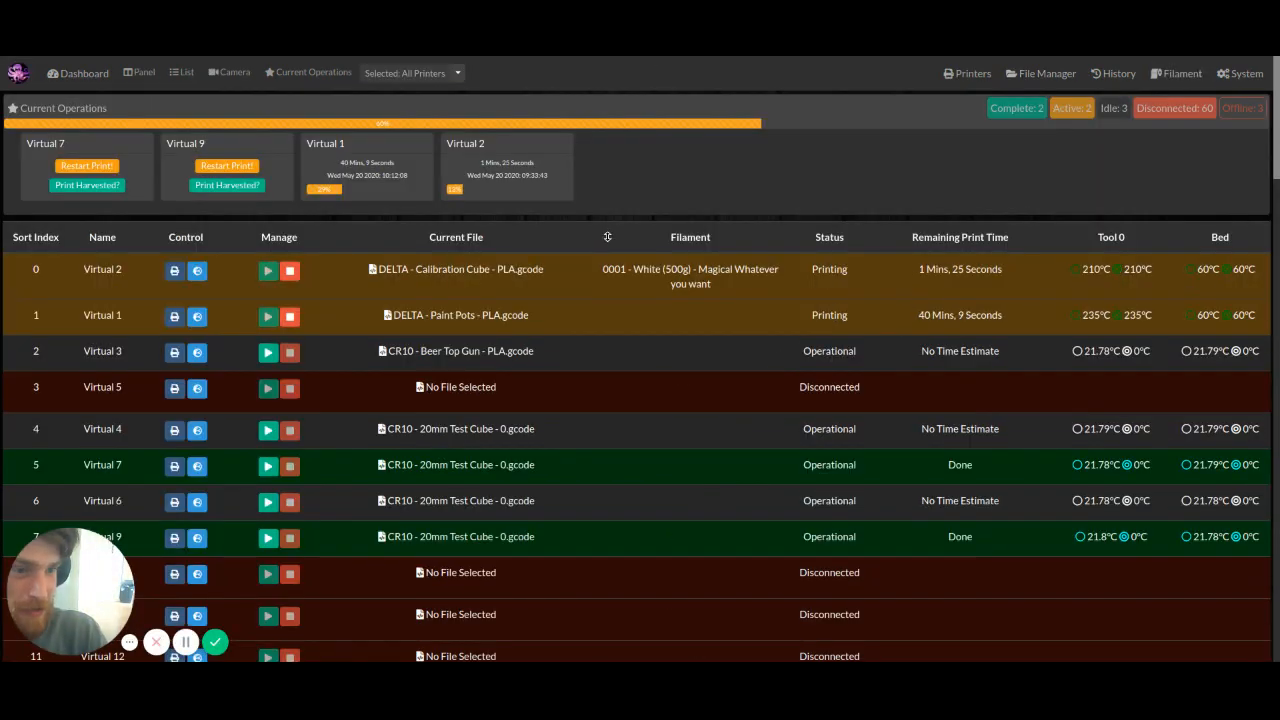
pyautogui.click(174, 272)
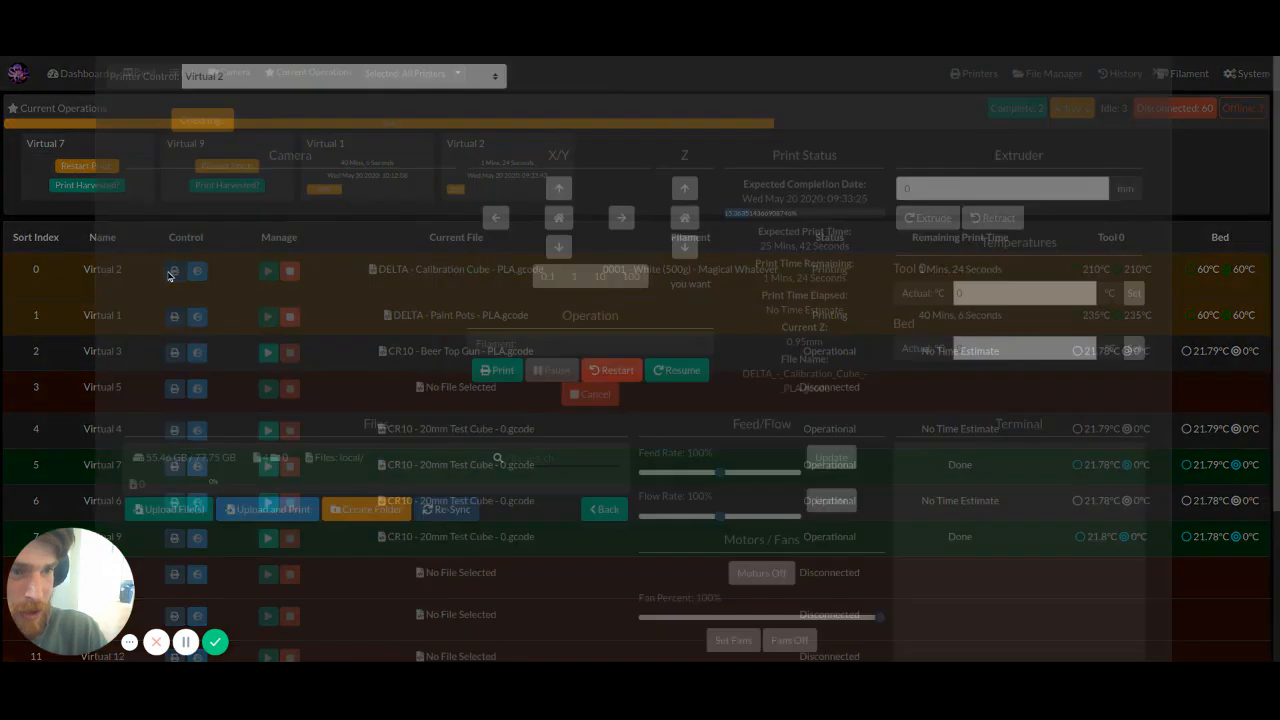
pyautogui.scroll(-5, 355, 578)
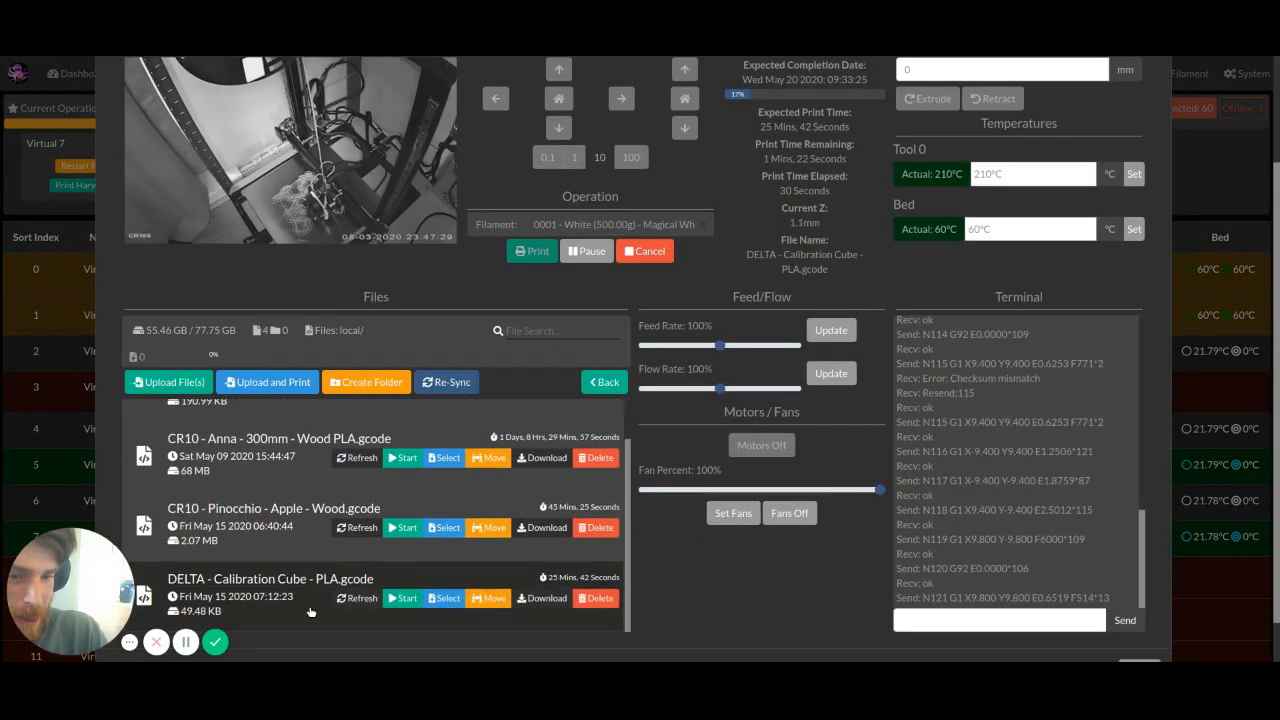
pyautogui.click(1046, 178)
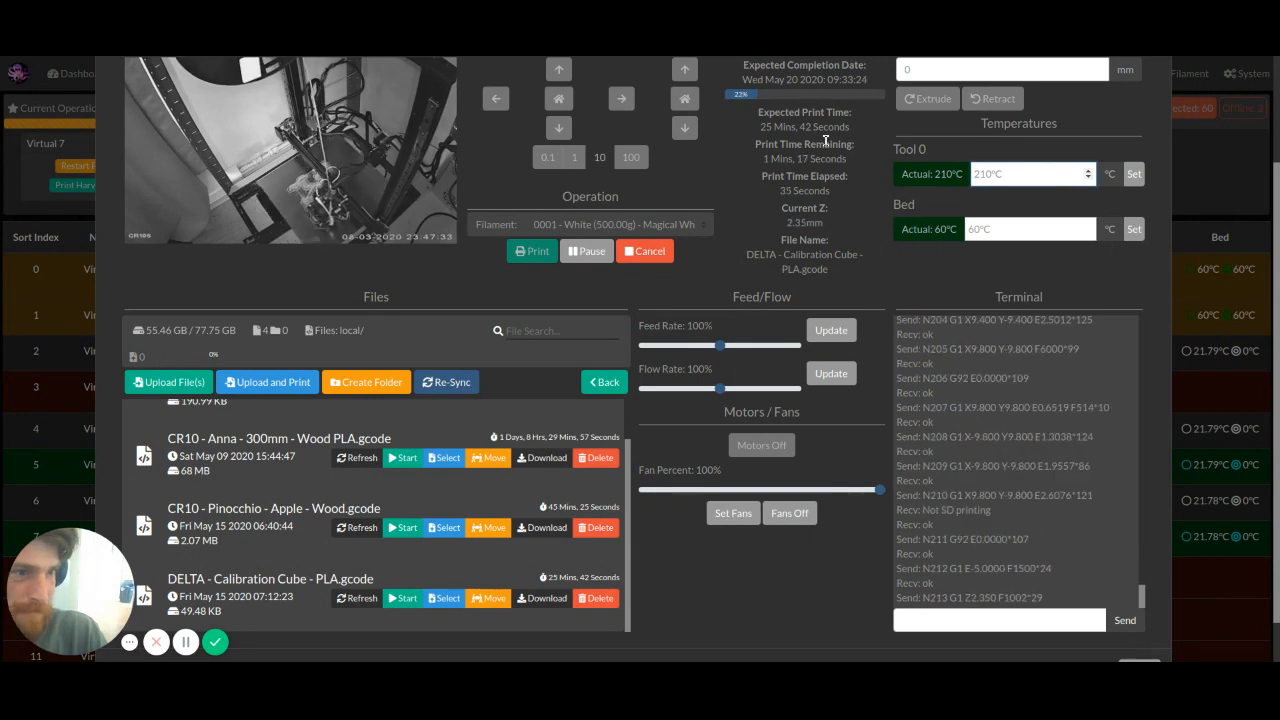
pyautogui.moveTo(1048, 232); pyautogui.dragTo(832, 190)
pyautogui.click(1026, 228)
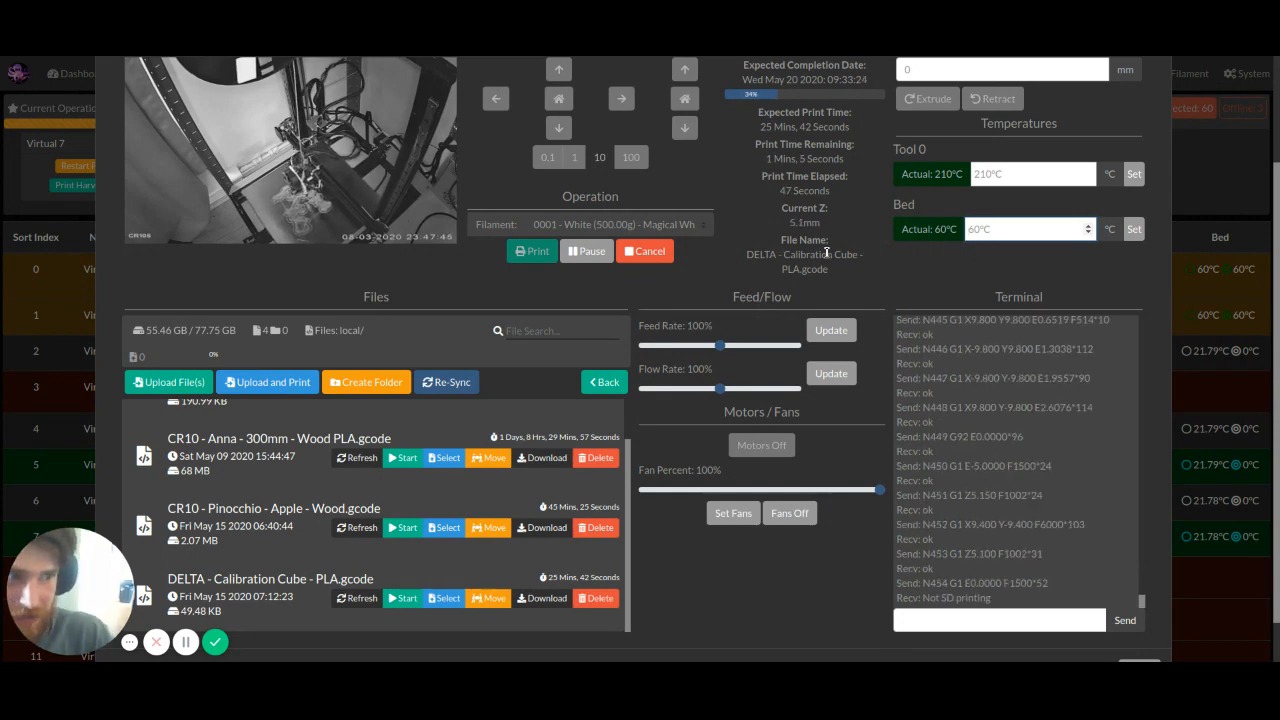
pyautogui.scroll(3, 832, 257)
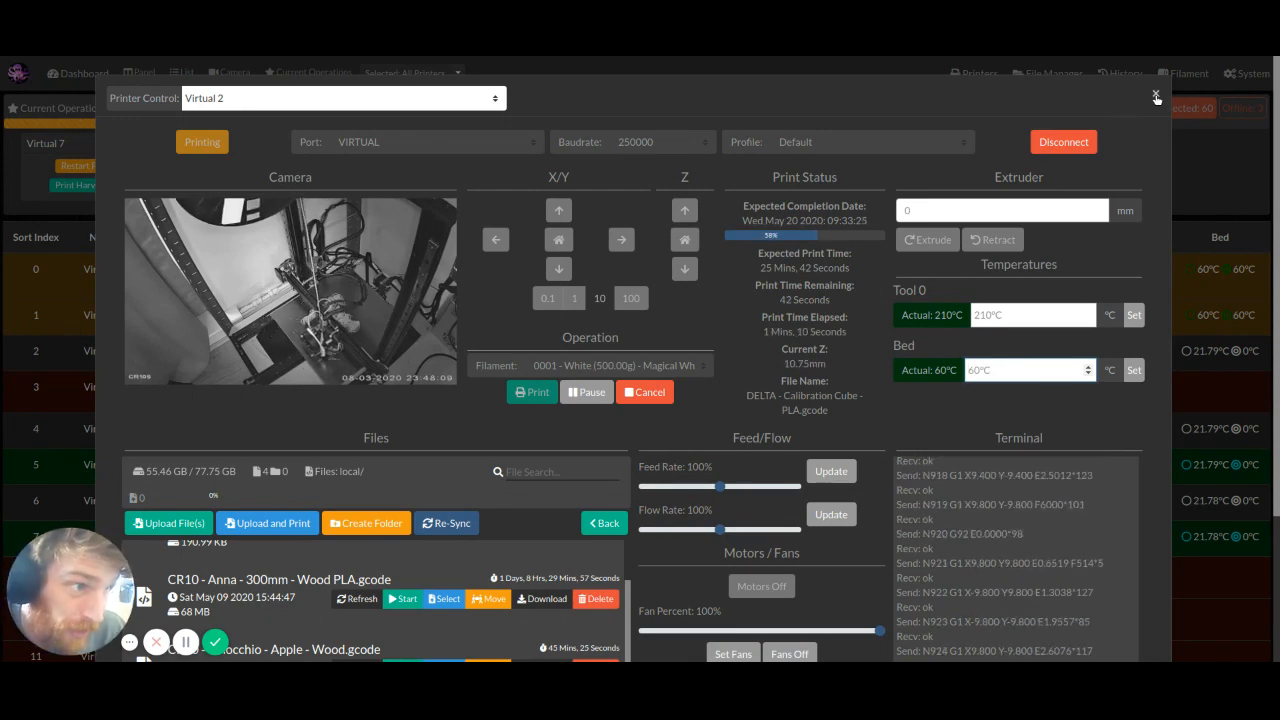
pyautogui.click(1156, 96)
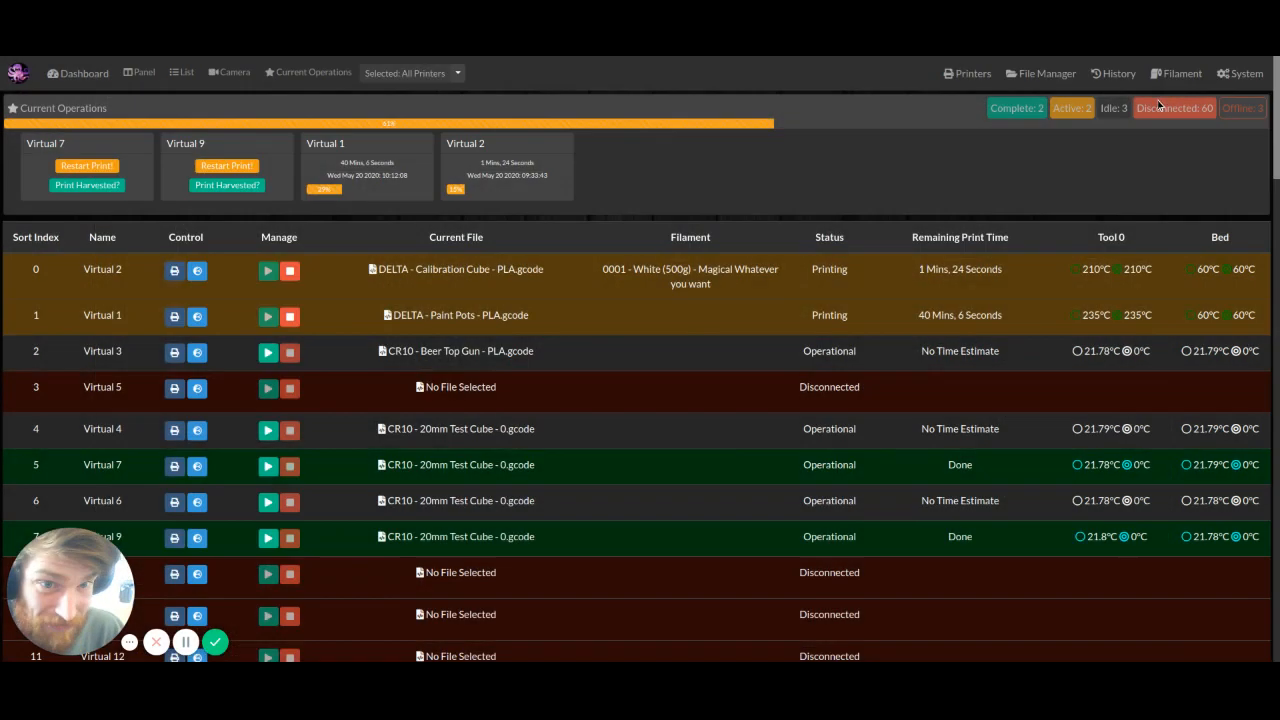
# Filter the printer list to show the Rack 2 group, then the Rack 1 group.
pyautogui.click(457, 74)
pyautogui.click(441, 134)
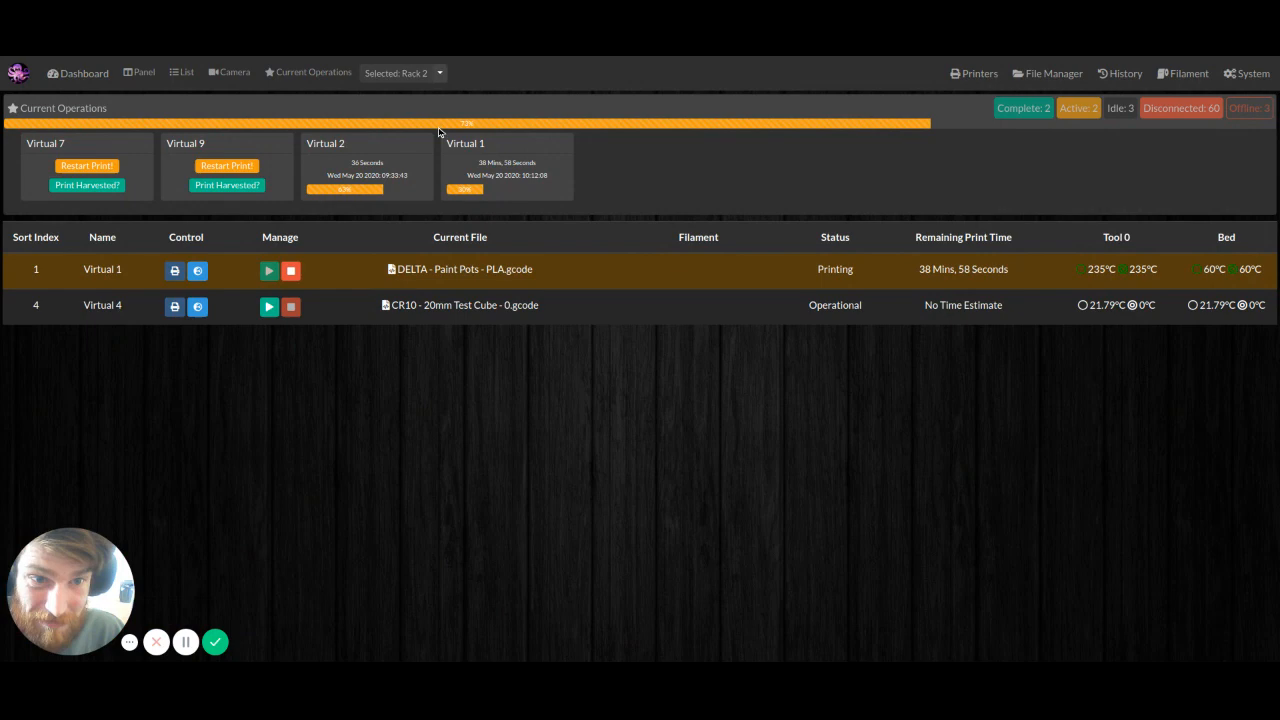
pyautogui.click(440, 78)
pyautogui.click(403, 140)
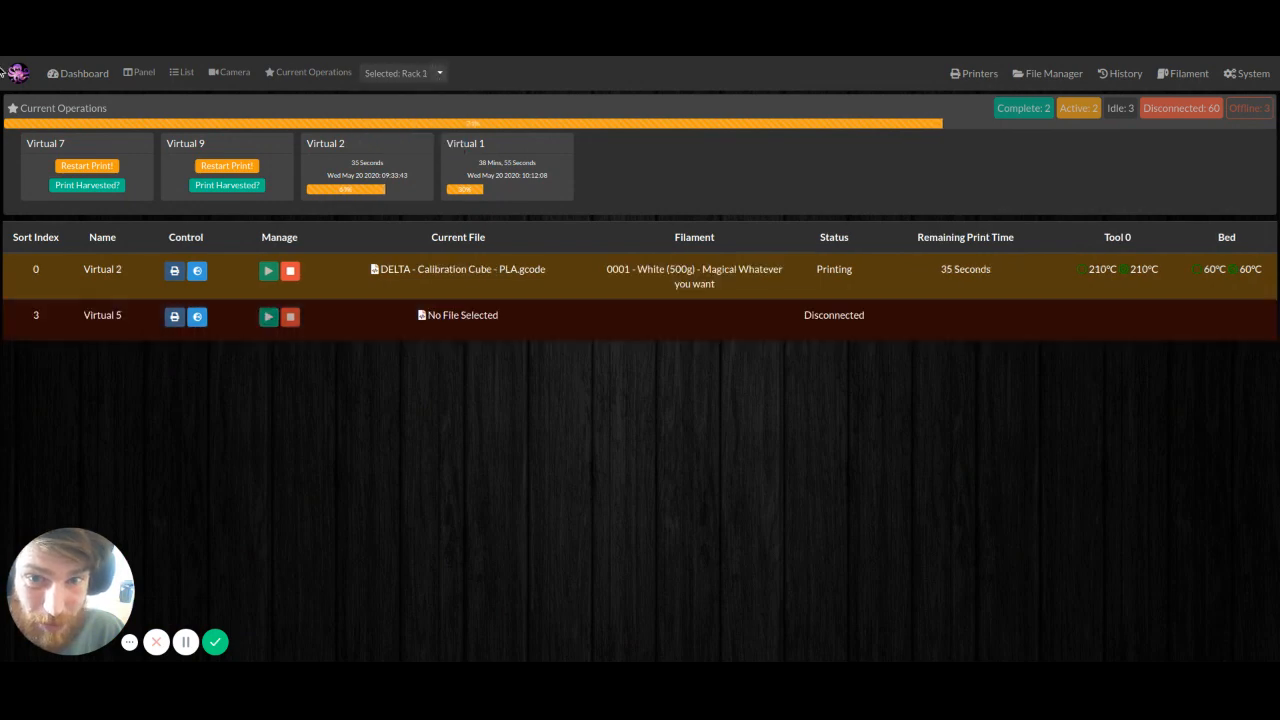
# Look over the farm dashboard and Virtual 2's files, and review the costs, spools and filament usage in the print history.
pyautogui.click(96, 70)
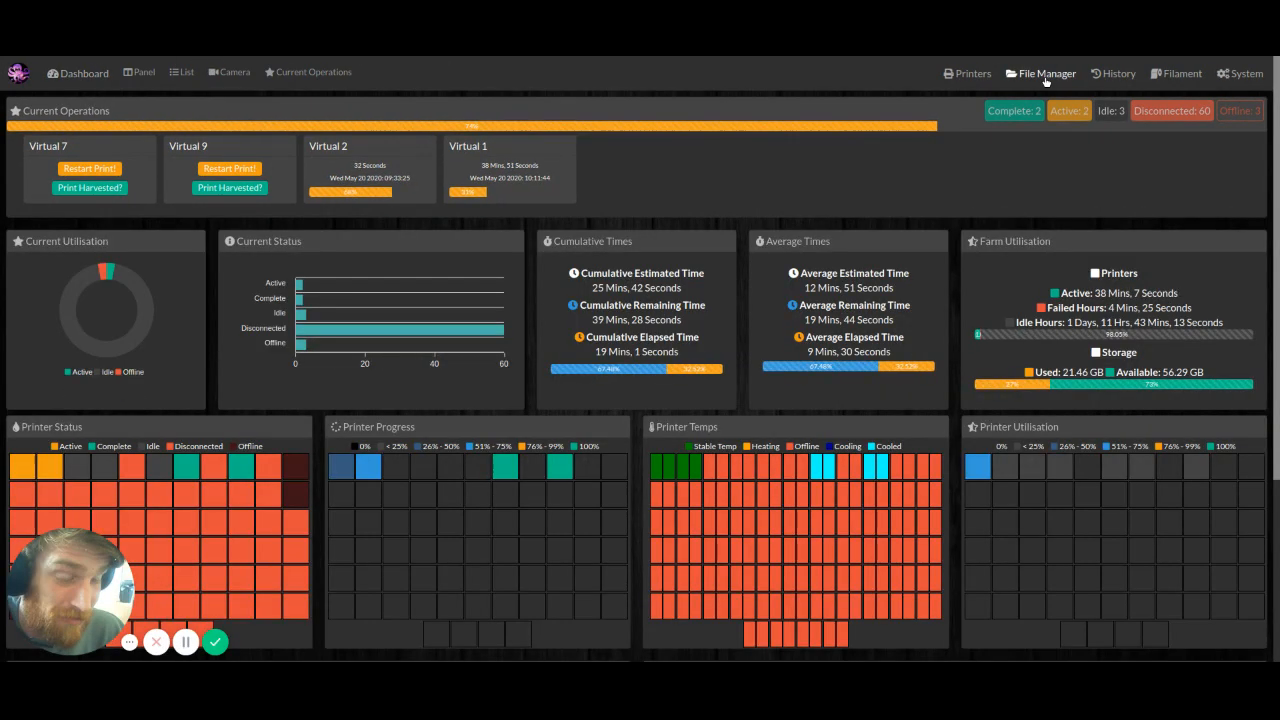
pyautogui.click(1045, 74)
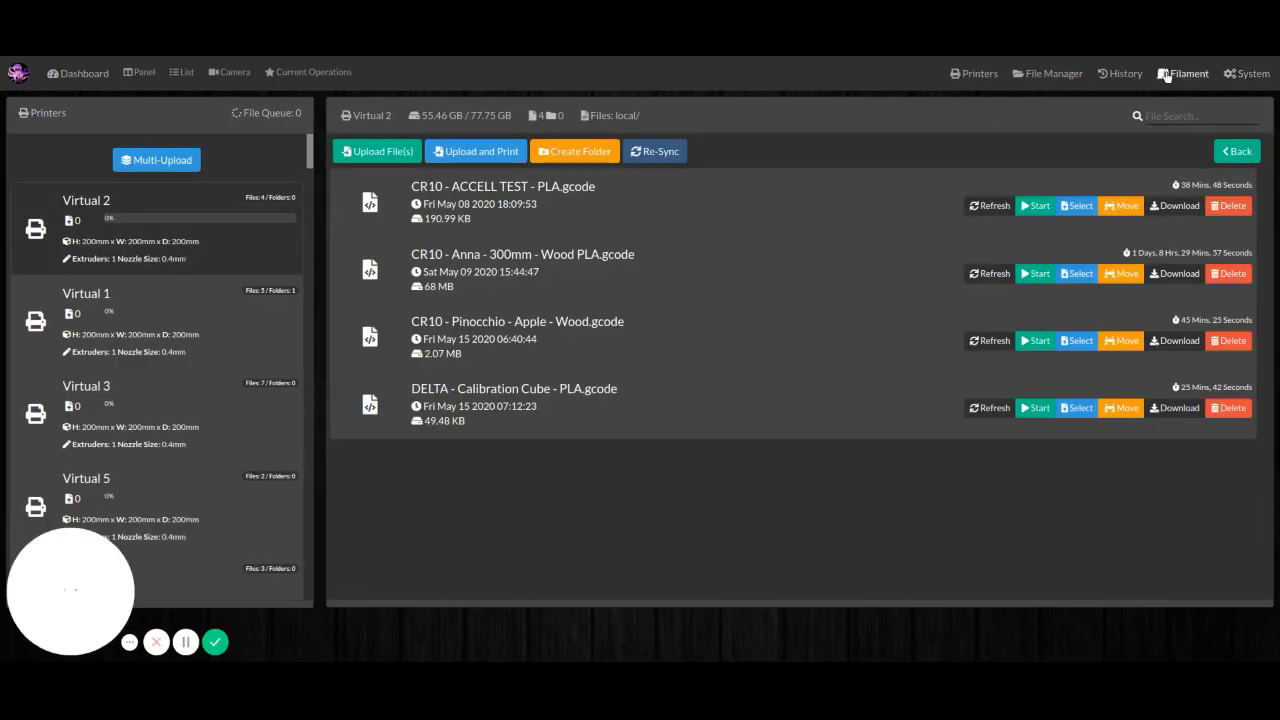
pyautogui.click(1122, 74)
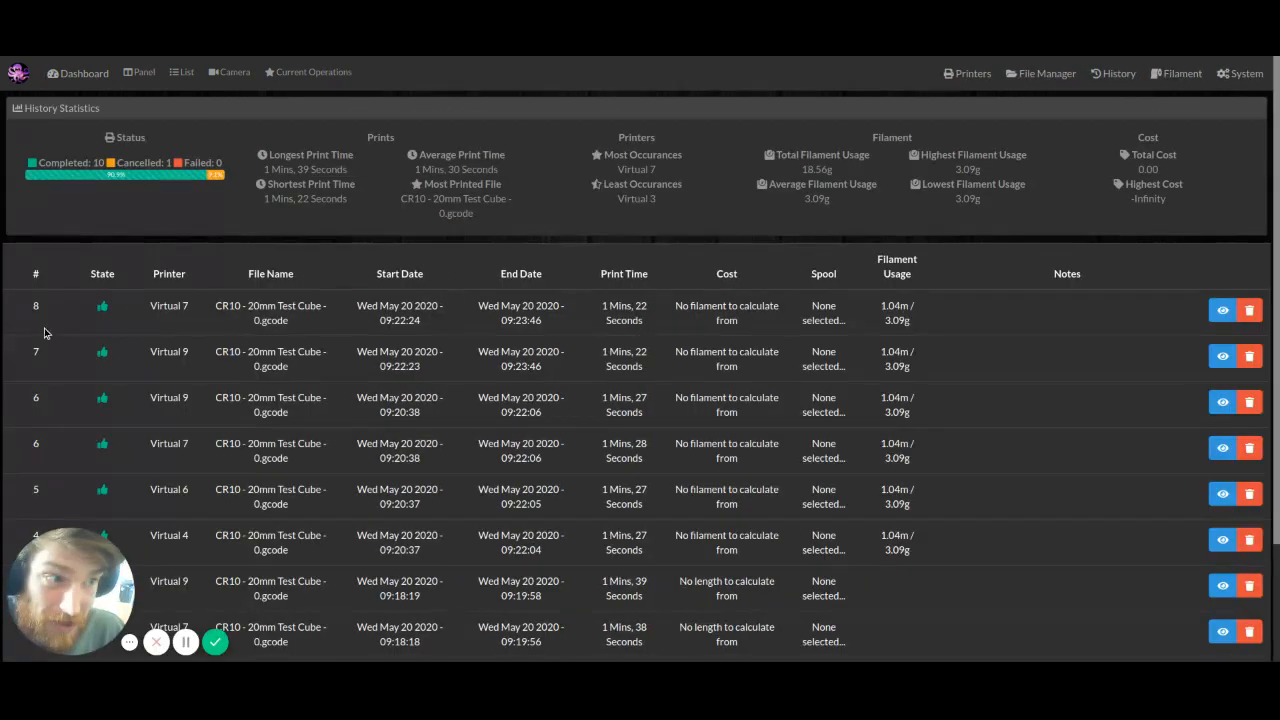
pyautogui.scroll(-2, 843, 388)
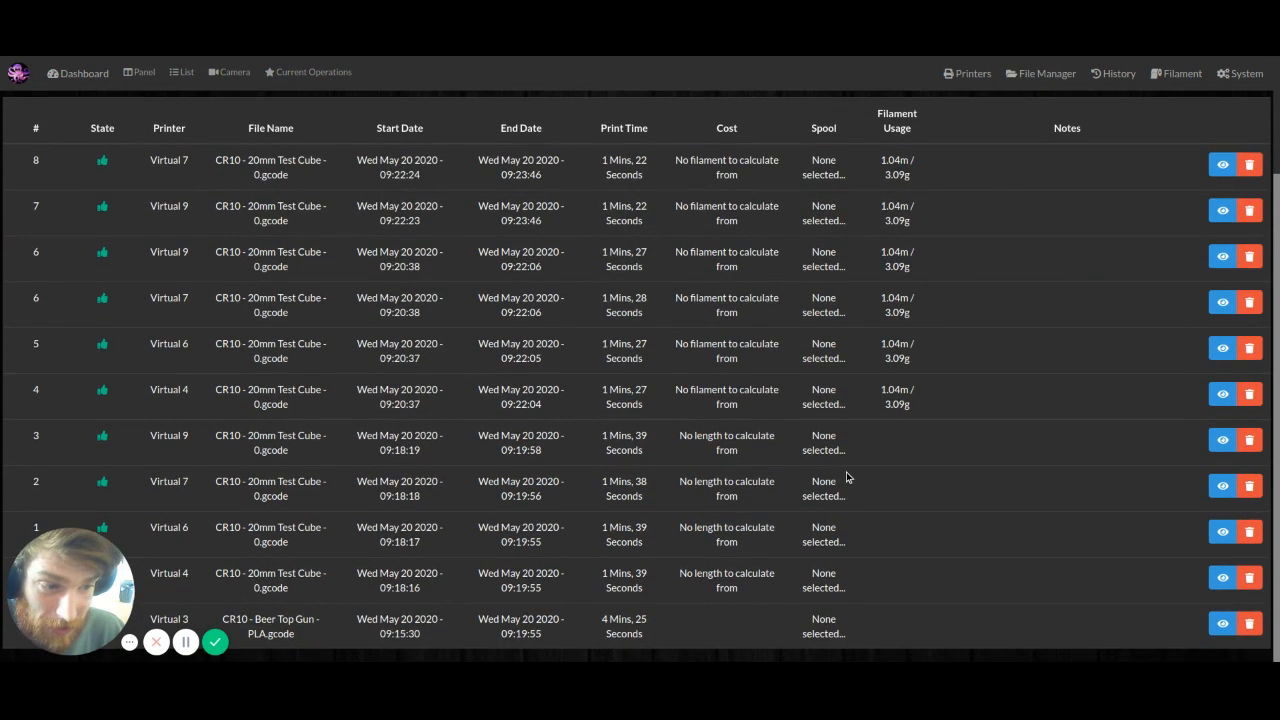
# Review the spool column of the print history, then check the filament shown for Virtual 2 in the printer list.
pyautogui.scroll(2, 846, 478)
pyautogui.moveTo(845, 322); pyautogui.dragTo(812, 311)
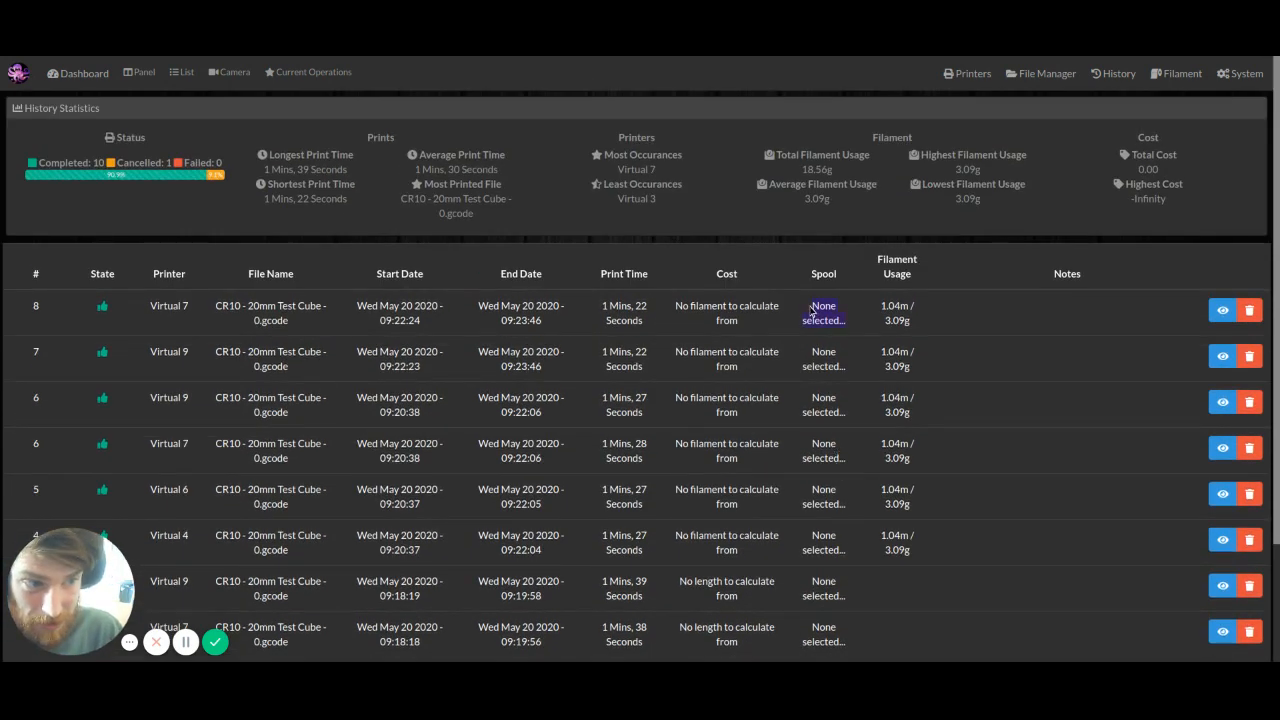
pyautogui.click(815, 333)
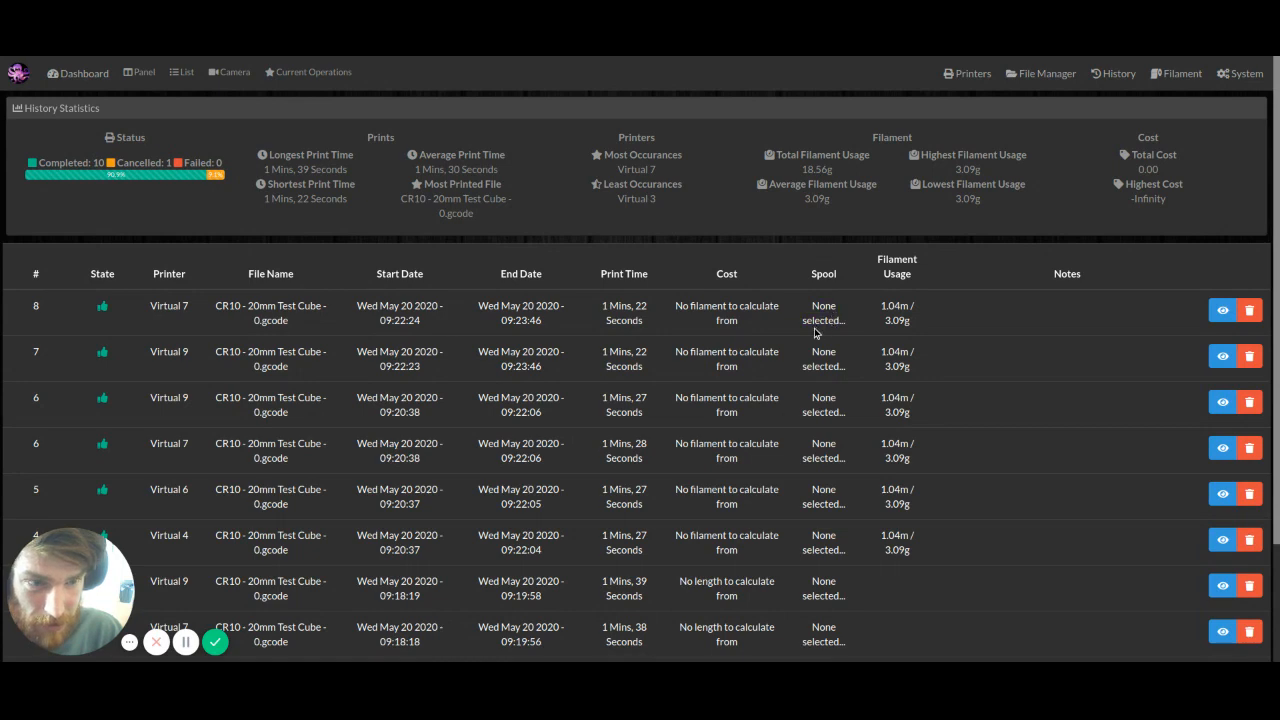
pyautogui.click(183, 74)
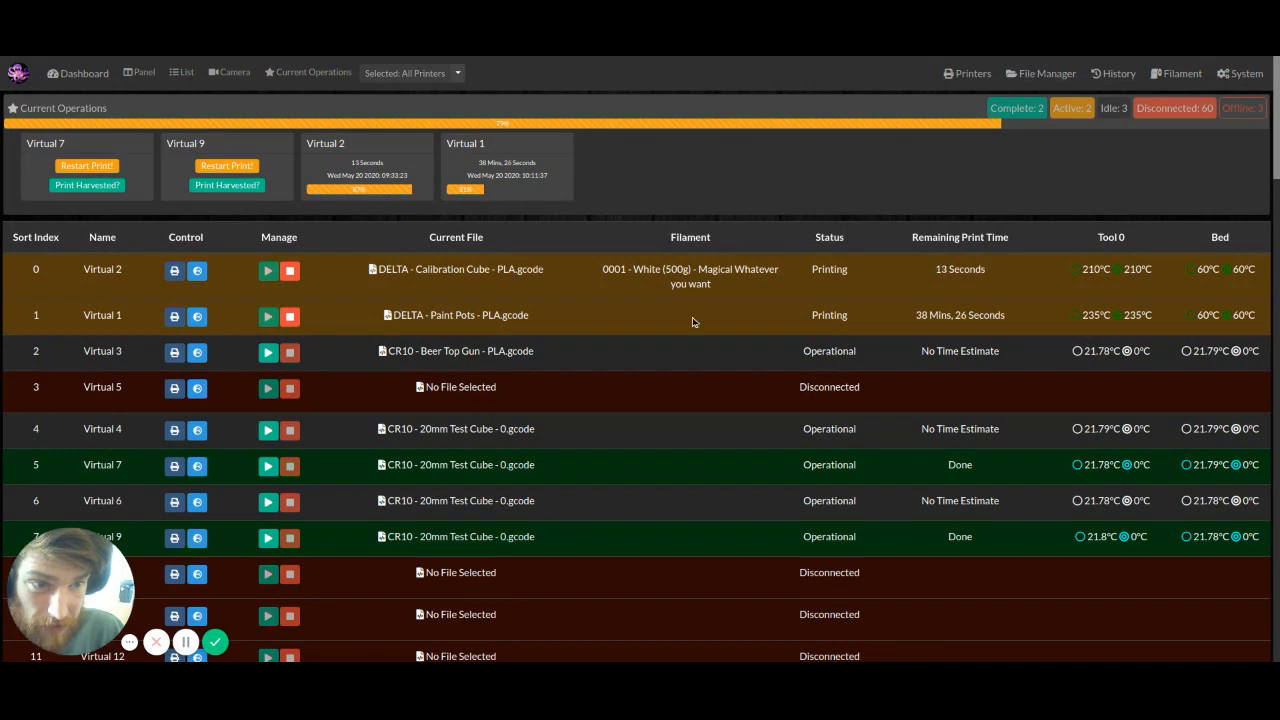
pyautogui.moveTo(726, 286); pyautogui.dragTo(573, 256)
pyautogui.click(573, 256)
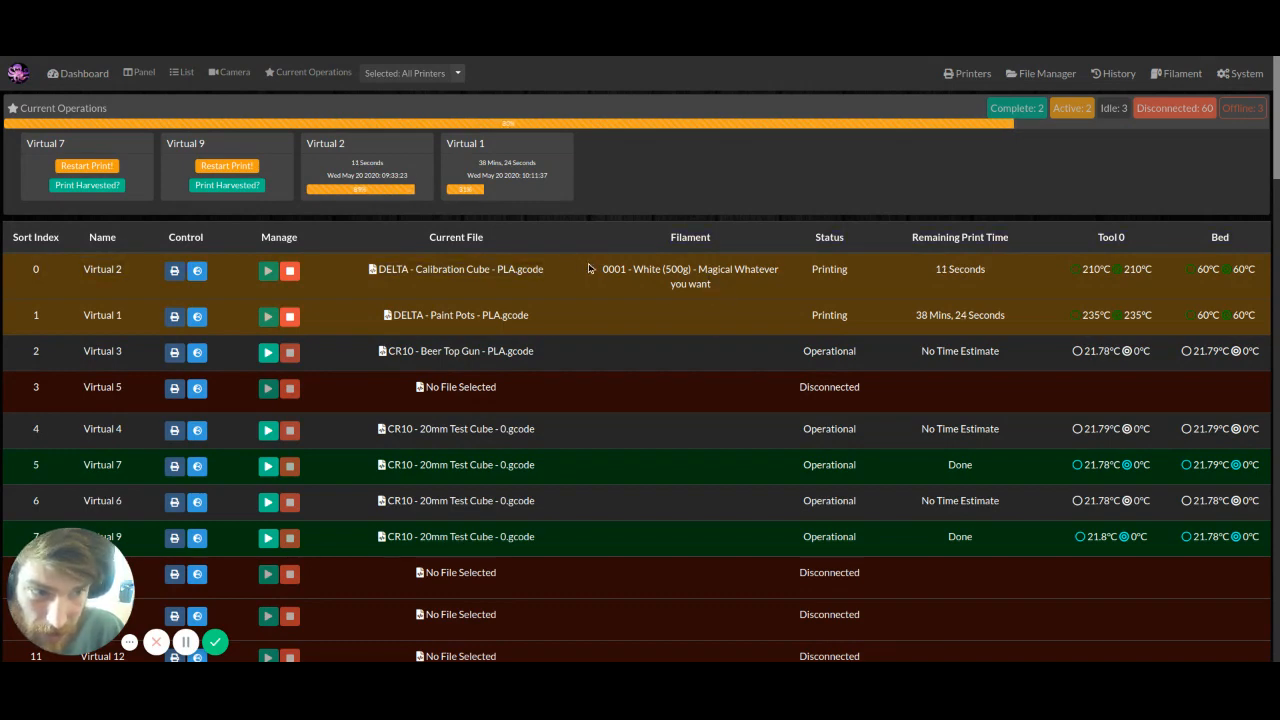
# Check the filament selection in the printer controls of Virtual 2 and Virtual 1, closing each afterwards.
pyautogui.click(197, 270)
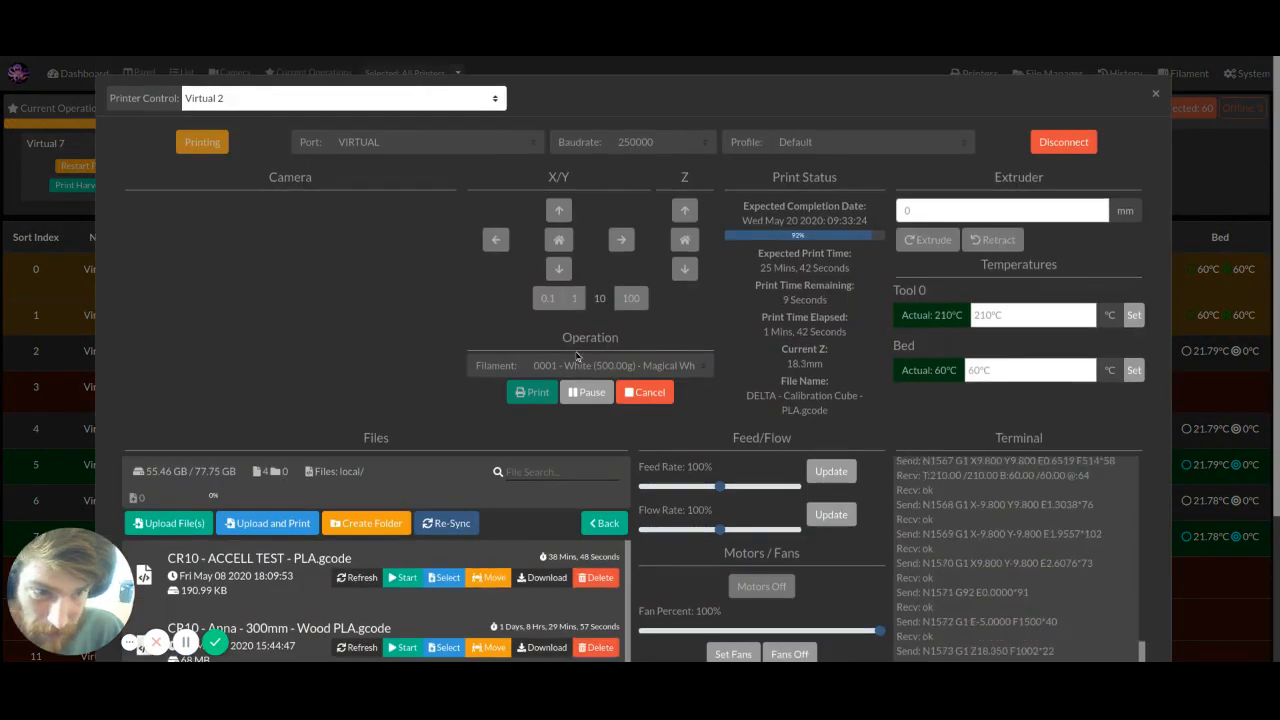
pyautogui.click(1155, 93)
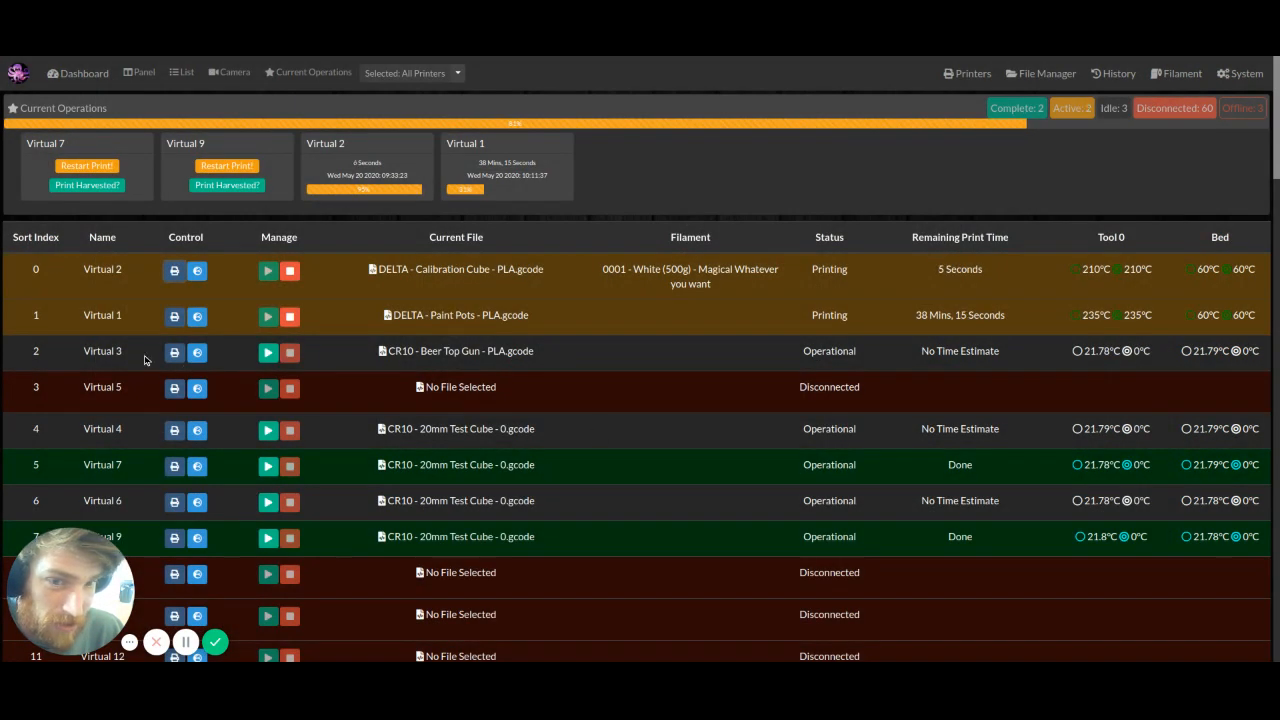
pyautogui.click(174, 318)
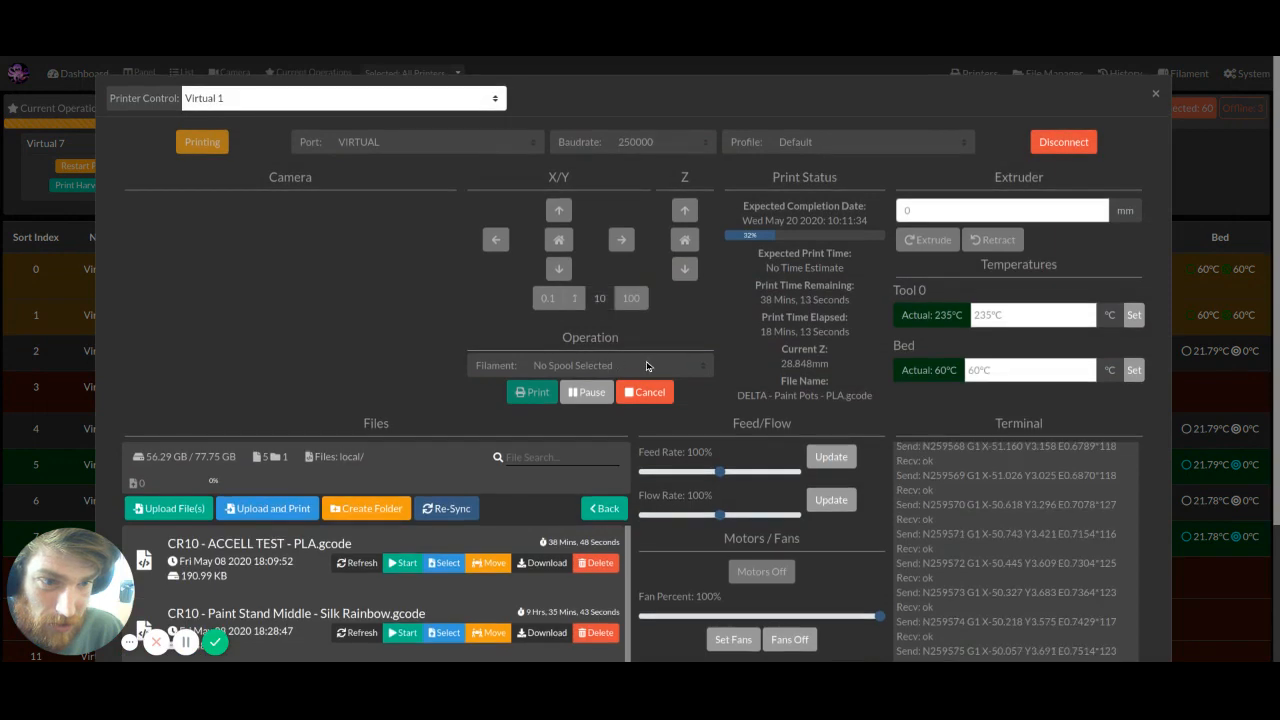
pyautogui.click(1155, 95)
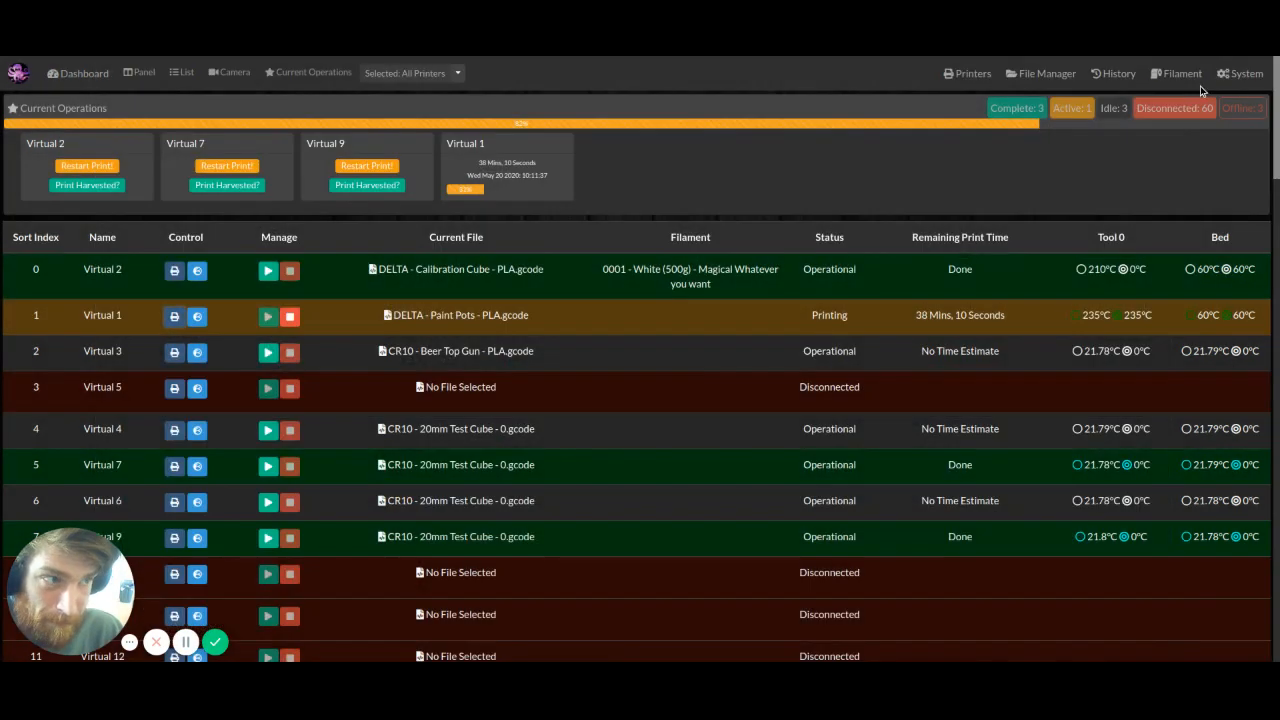
# Check the spool in the filament manager, then the cost, spool and filament usage of Virtual 2's Calibration Cube print in the history.
pyautogui.click(1195, 80)
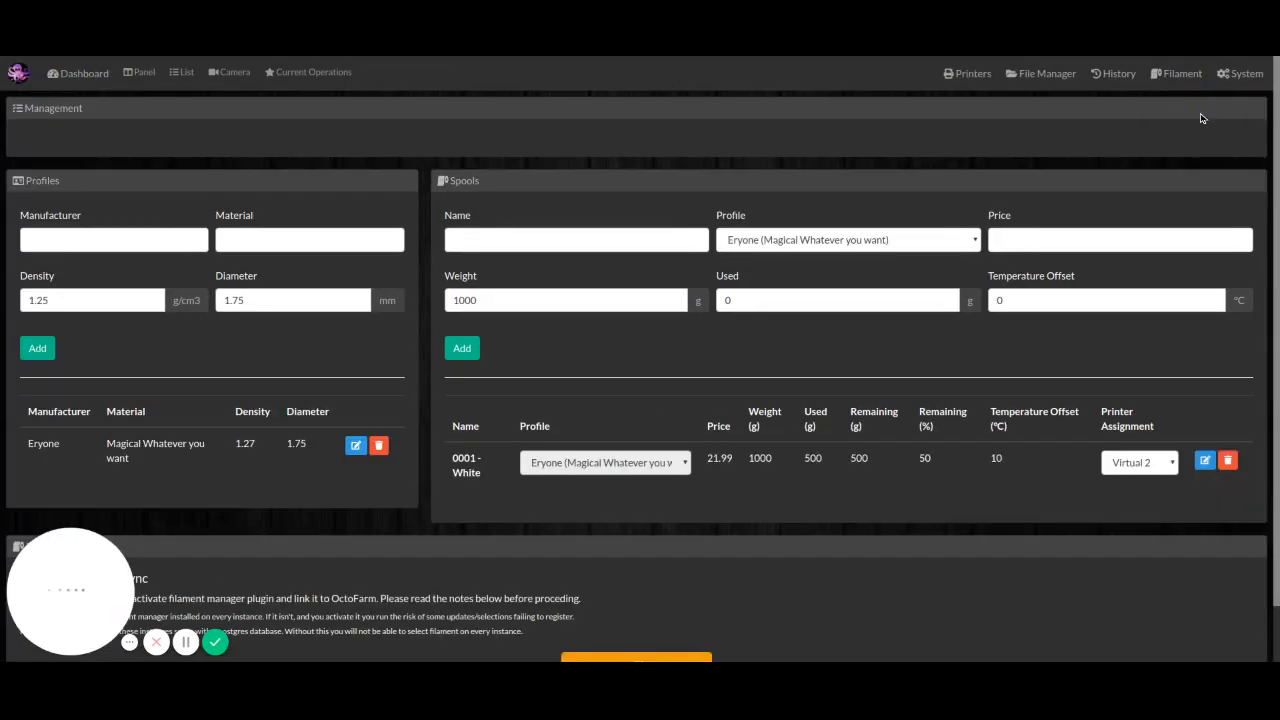
pyautogui.click(1118, 75)
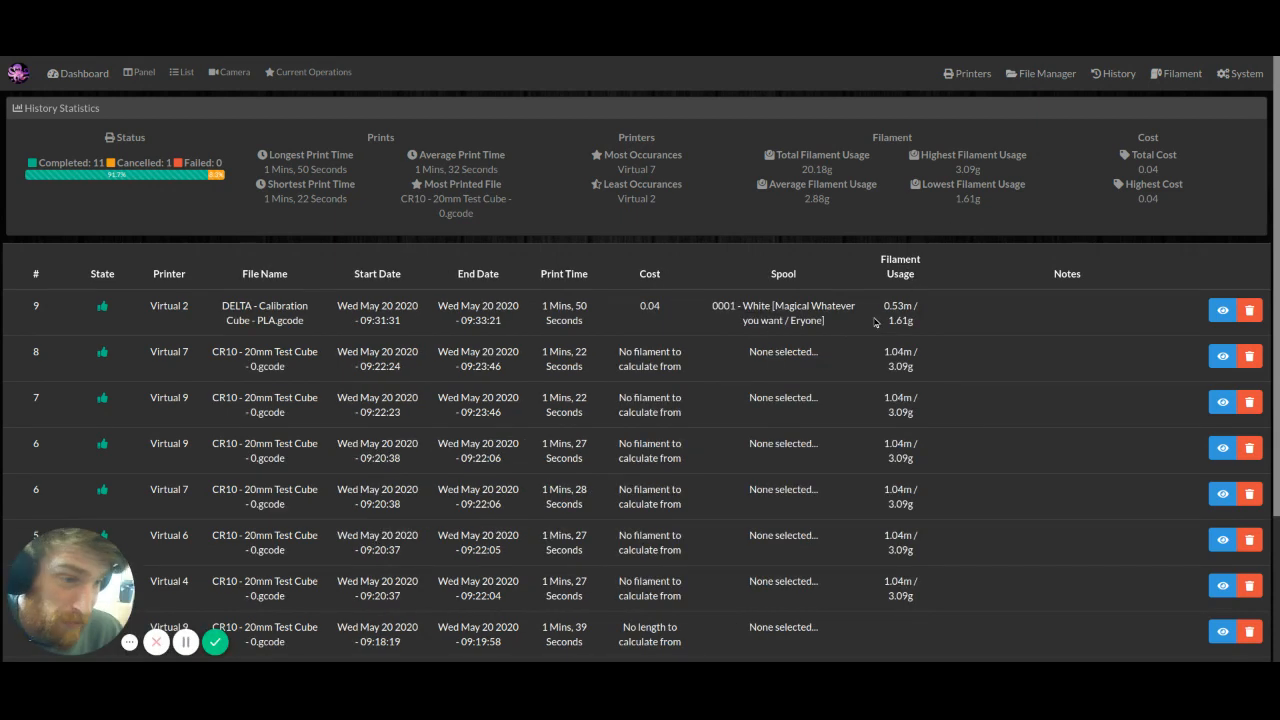
pyautogui.moveTo(670, 310); pyautogui.dragTo(641, 312)
pyautogui.moveTo(935, 337); pyautogui.dragTo(615, 308)
pyautogui.click(922, 326)
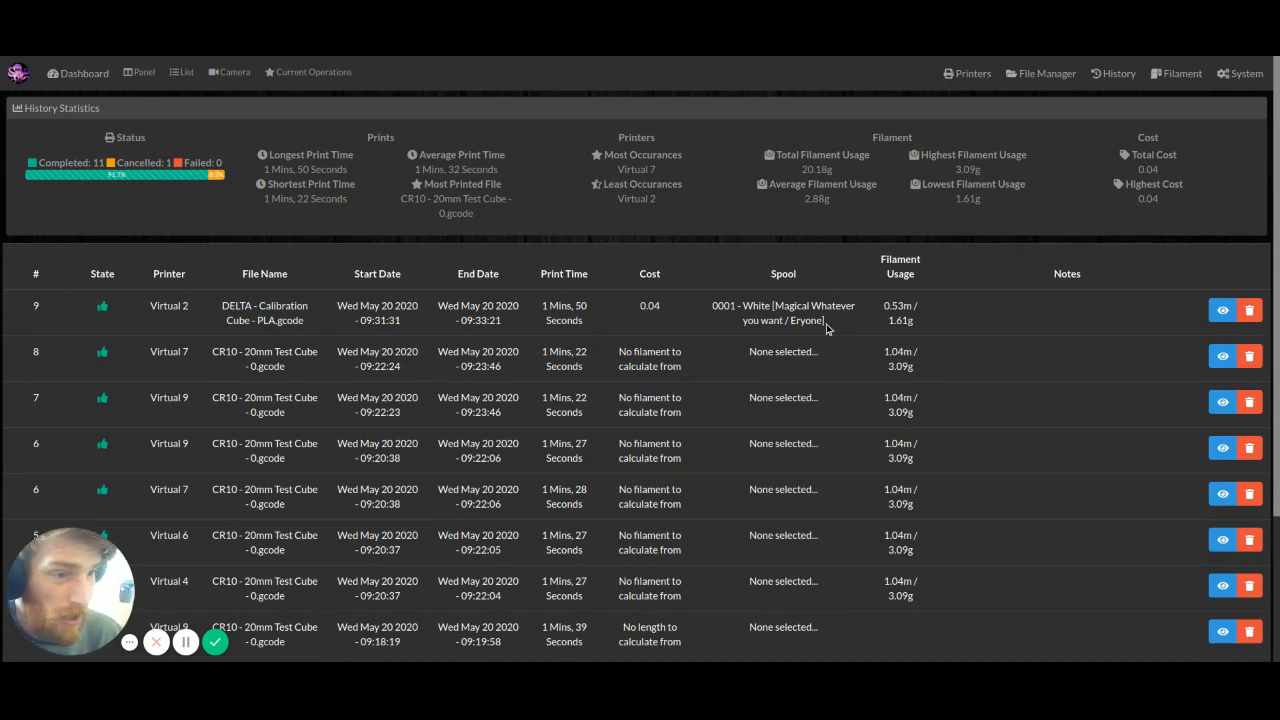
pyautogui.moveTo(828, 326); pyautogui.dragTo(729, 302)
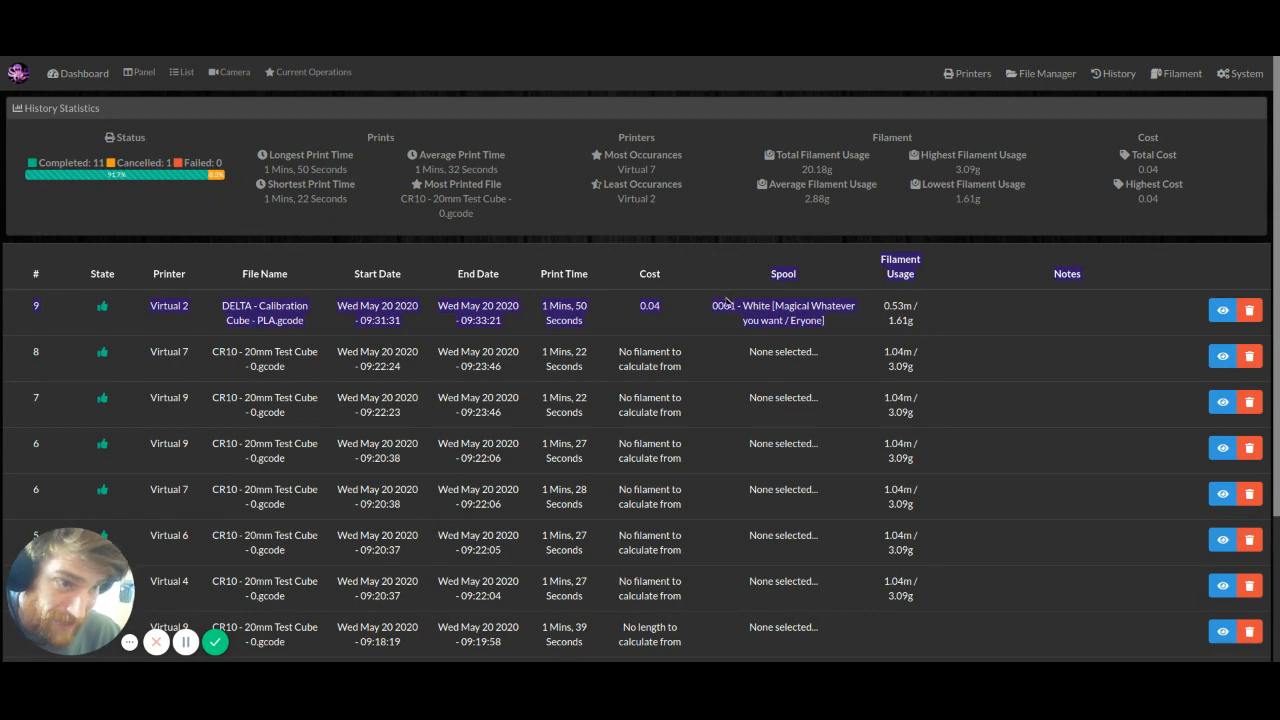
# Inspect the details of Virtual 2's Calibration Cube history entry, including filament and file statistics, and close them without saving.
pyautogui.click(1196, 273)
pyautogui.click(1222, 310)
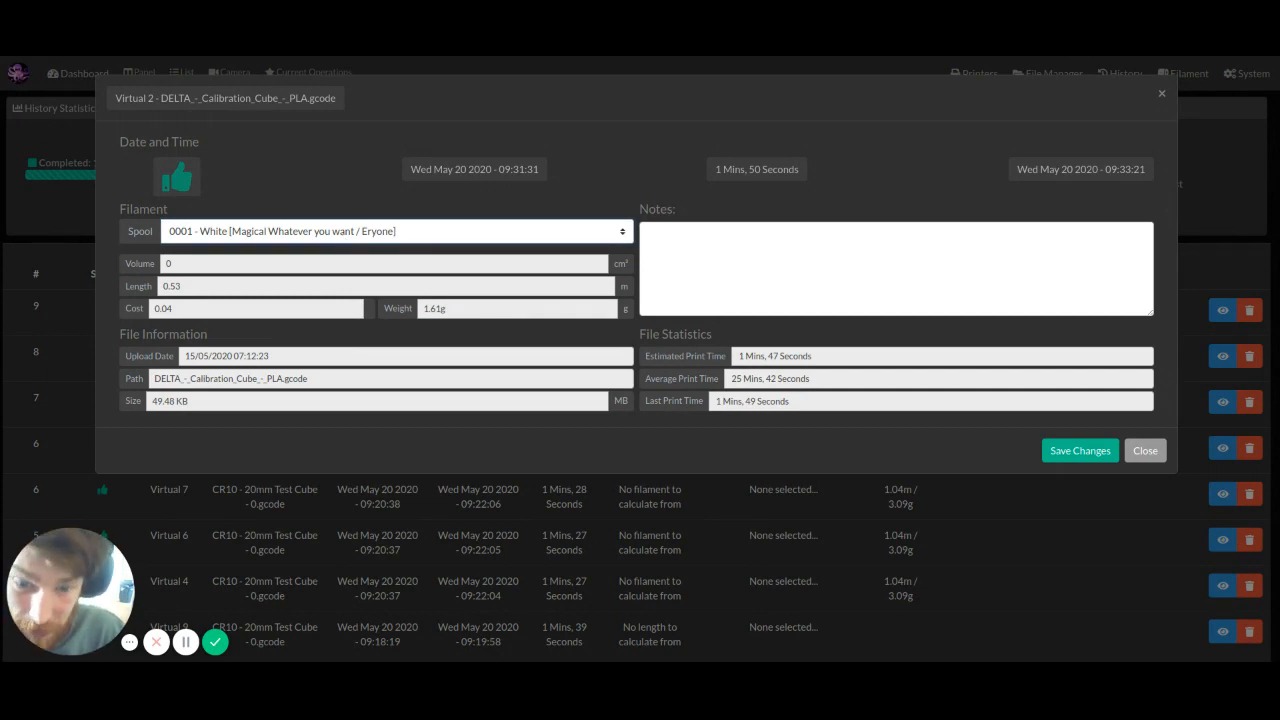
pyautogui.click(1150, 450)
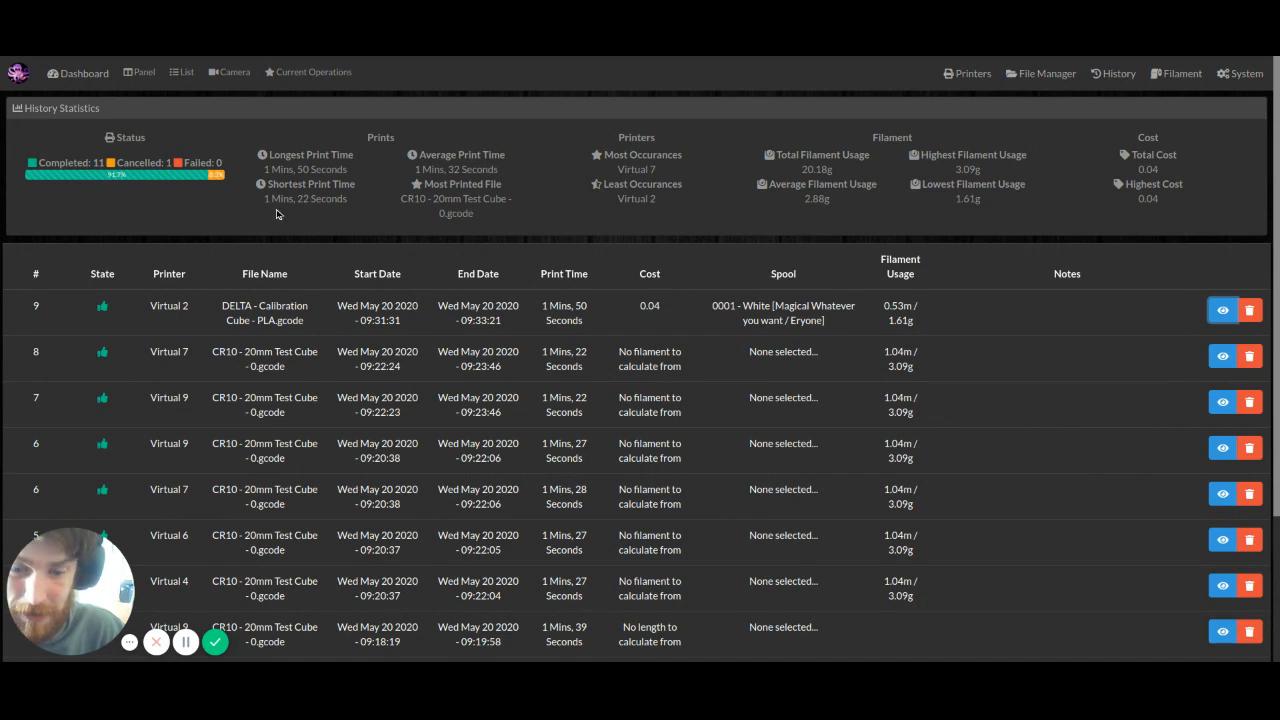
# Look over the history page, the filament profiles and spools, and the system account and settings options.
pyautogui.click(1120, 73)
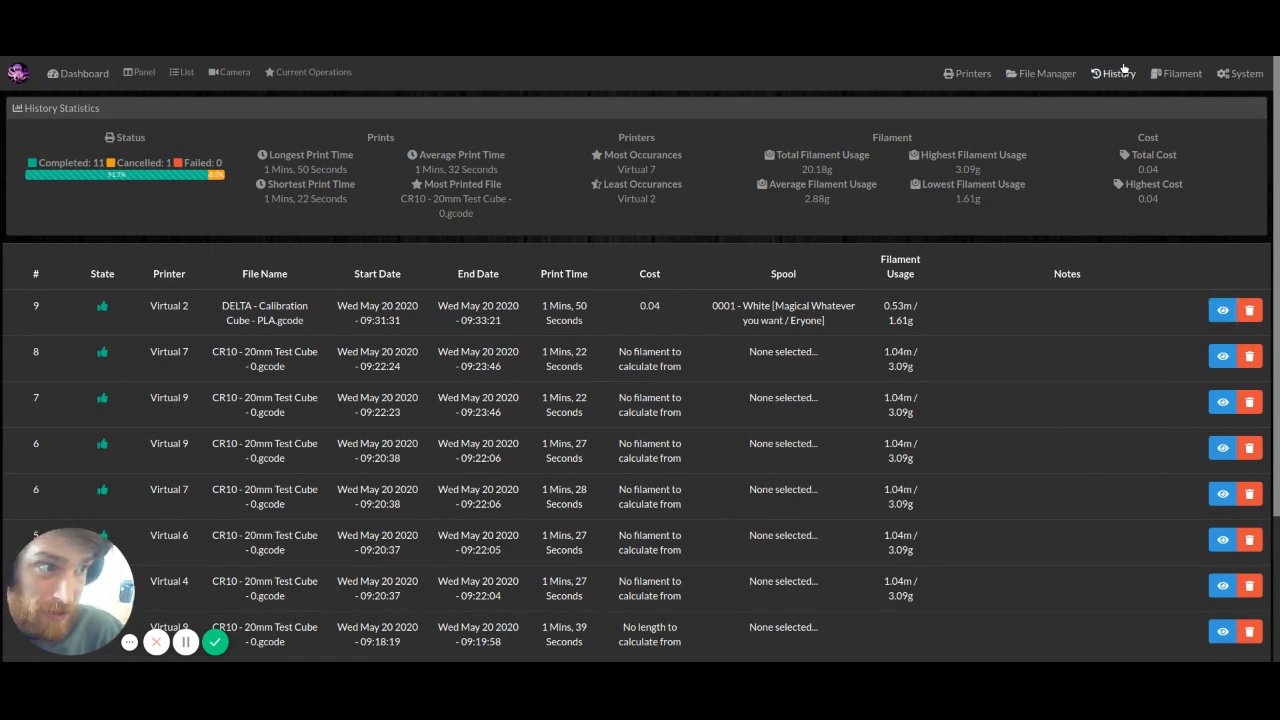
pyautogui.click(1180, 73)
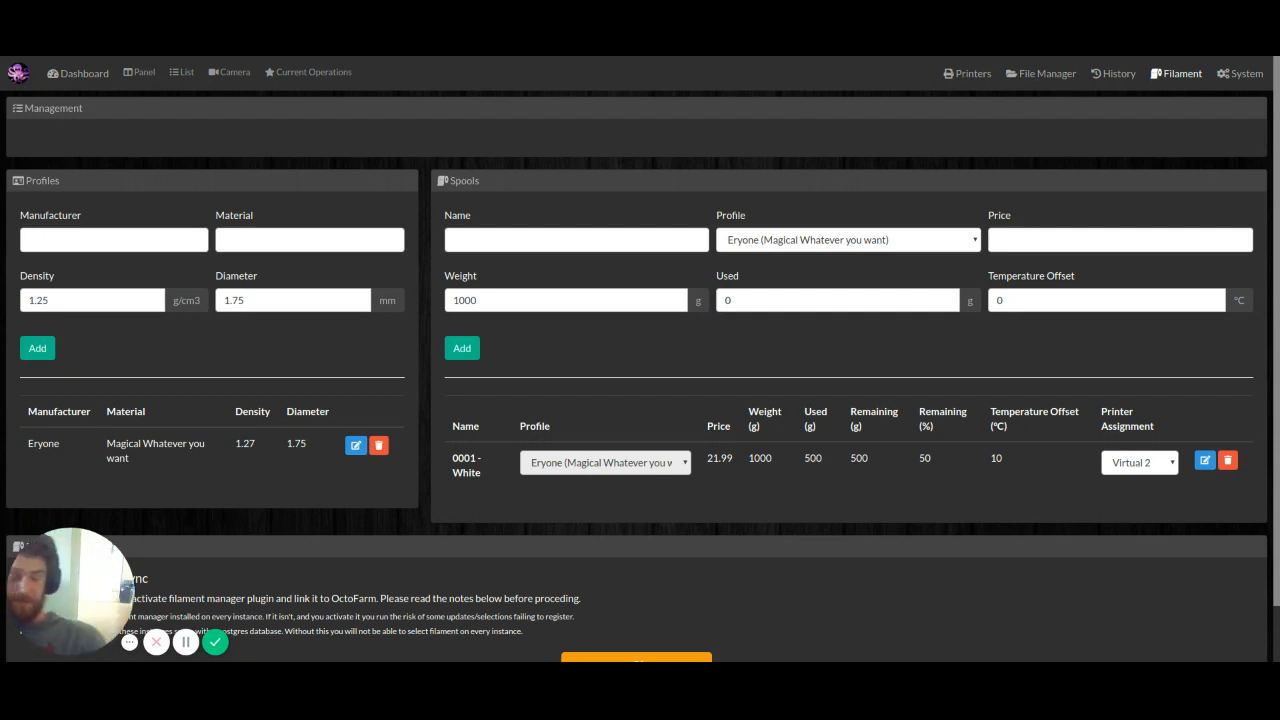
pyautogui.click(1243, 73)
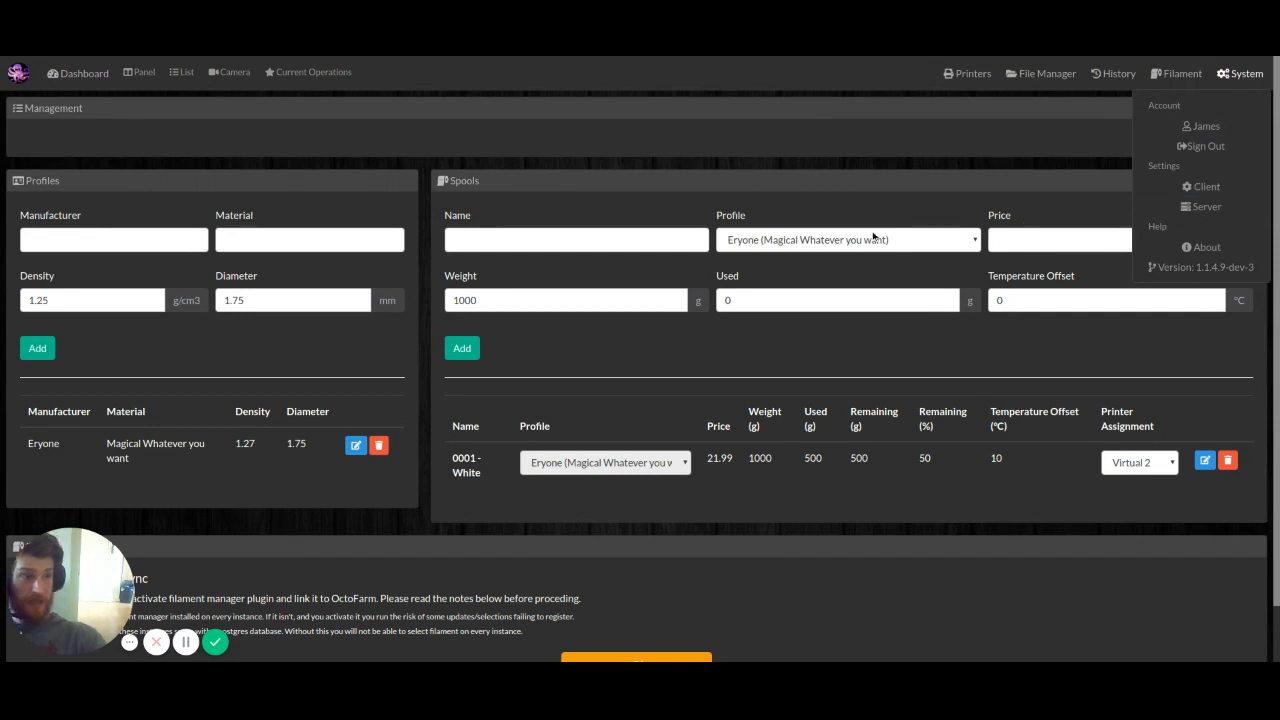
pyautogui.click(564, 193)
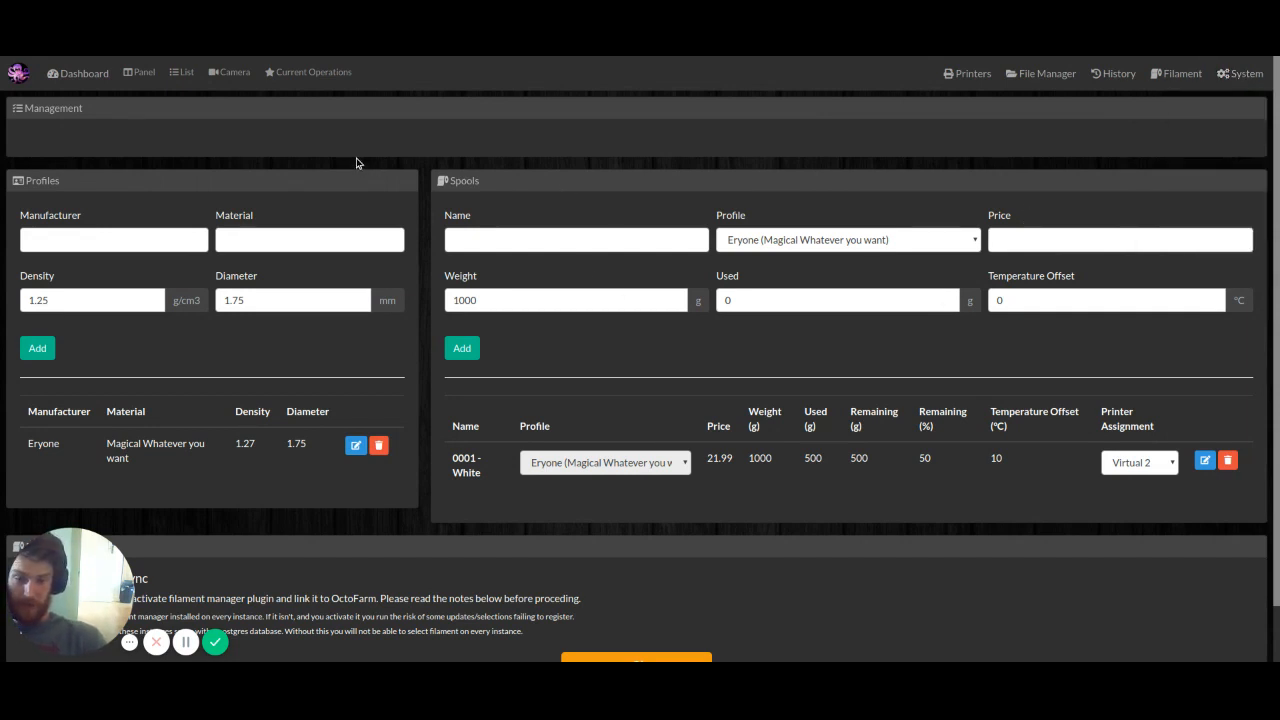
# Restart the finished prints on Virtual 7, Virtual 9 and Virtual 2 from the printer list's current operations.
pyautogui.click(178, 72)
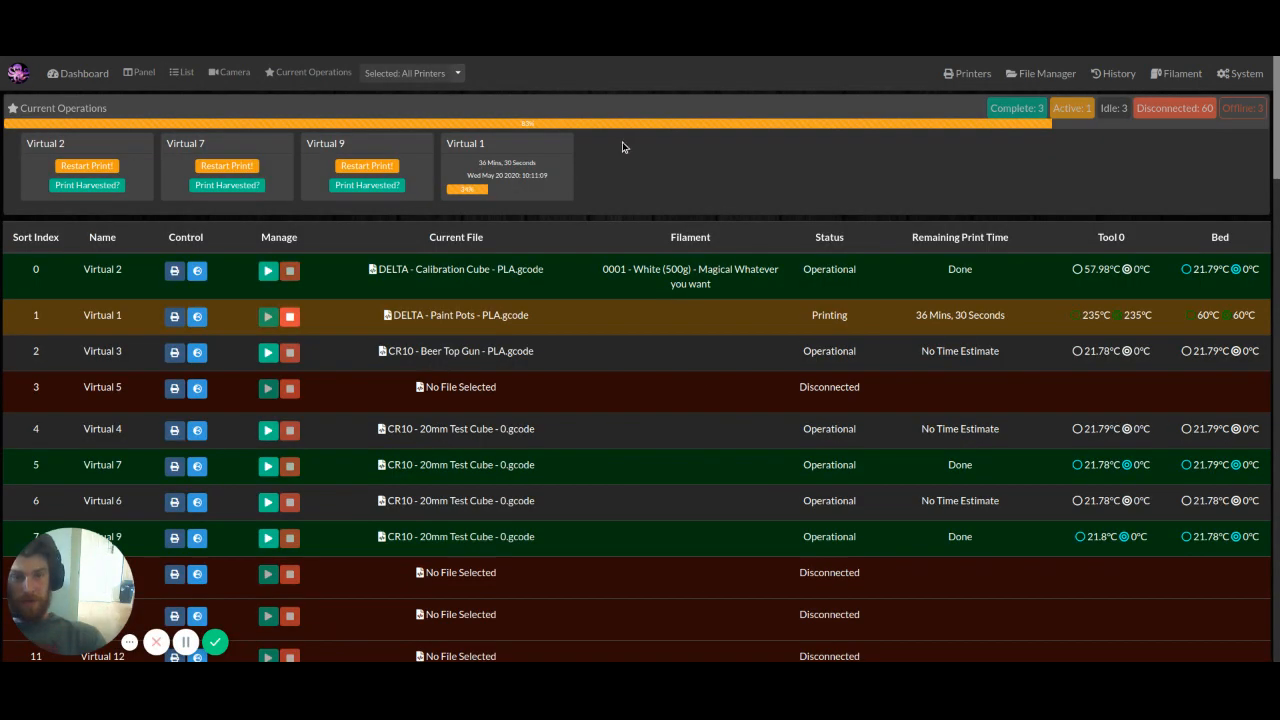
pyautogui.click(236, 166)
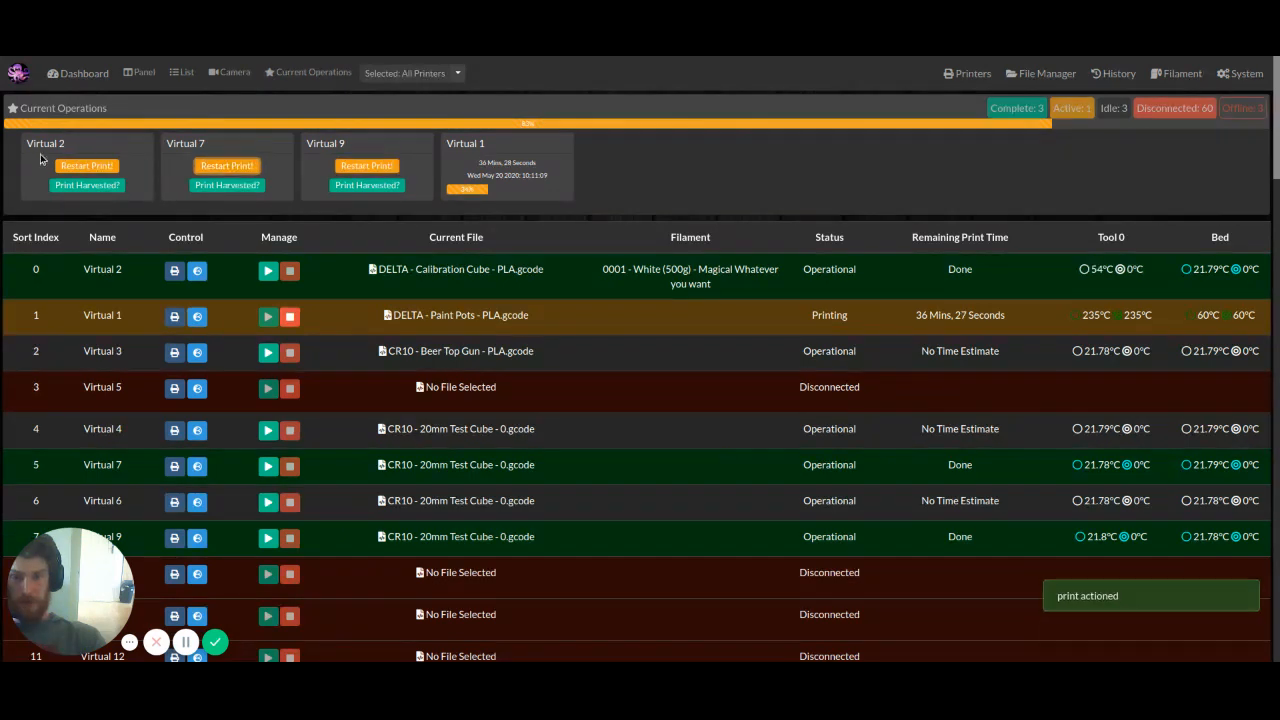
pyautogui.click(74, 166)
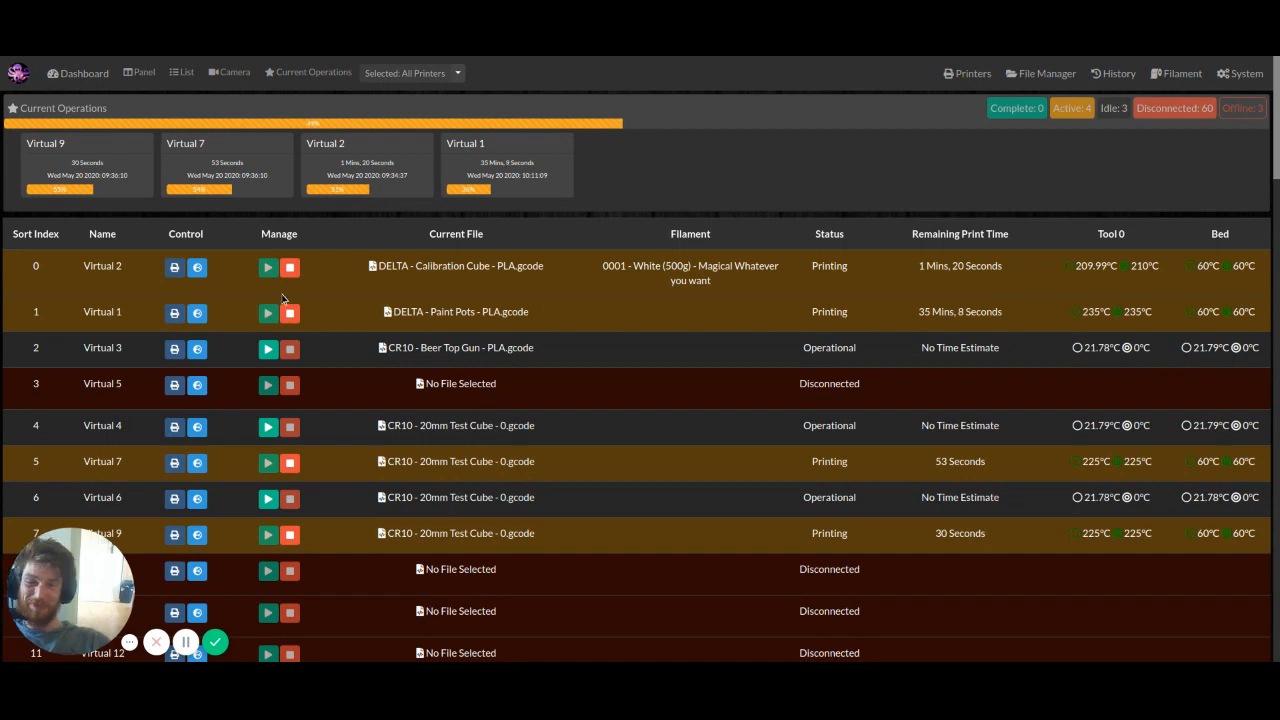
# Examine the dashboard's current operations, utilisation, printer status, progress and temperature charts while the prints run.
pyautogui.click(100, 82)
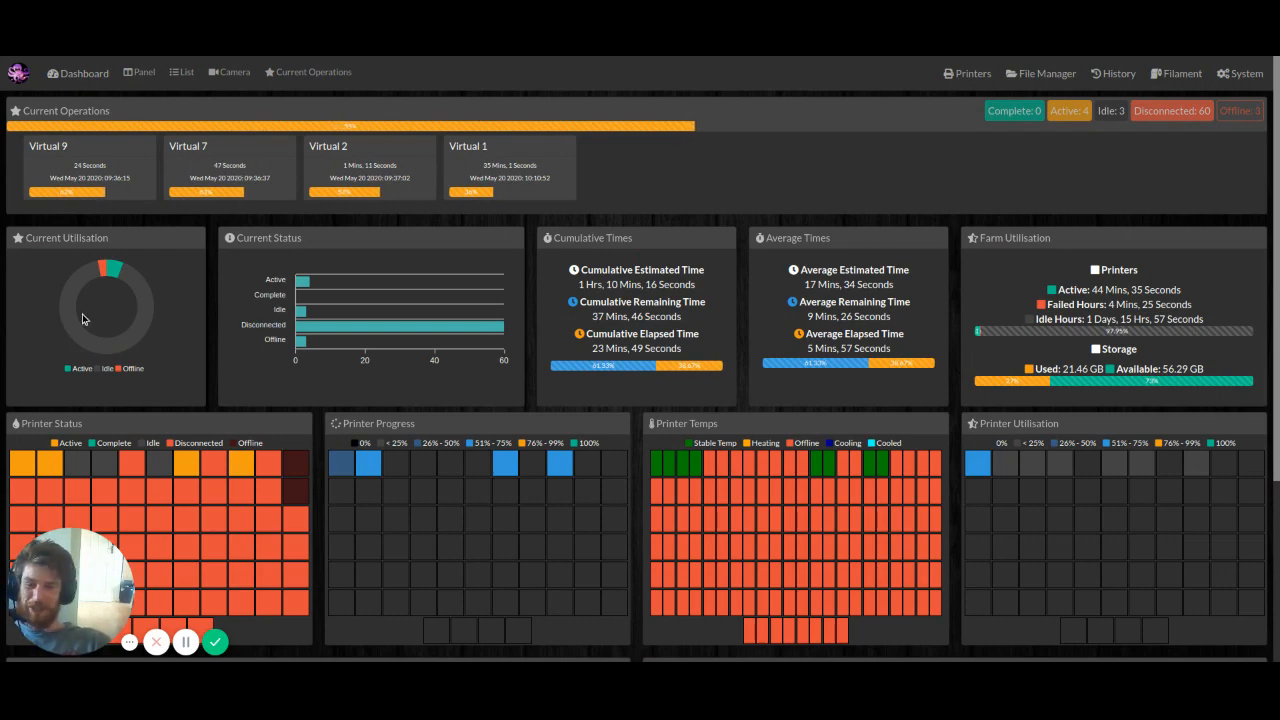
pyautogui.scroll(-5, 483, 289)
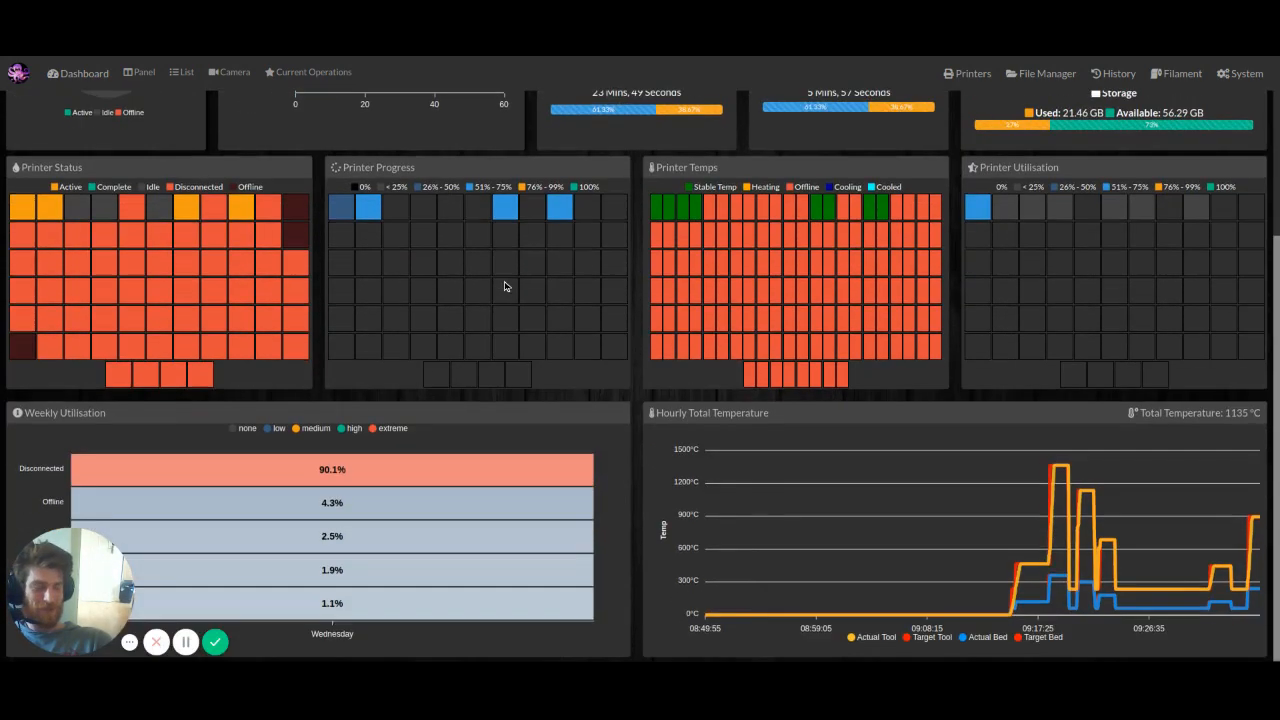
pyautogui.scroll(5, 520, 295)
pyautogui.moveTo(477, 327)
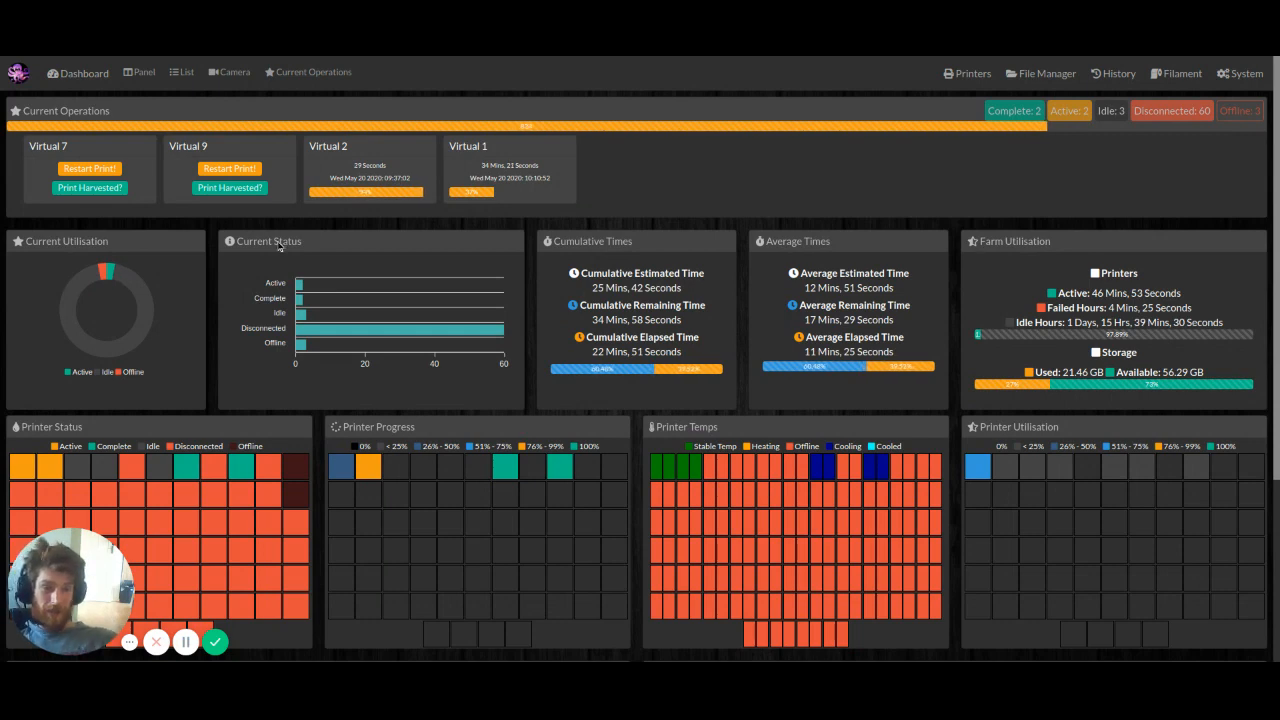
# Mark the finished prints on Virtual 9 and Virtual 7 as harvested, then check the printer list and current operations view.
pyautogui.click(229, 187)
pyautogui.click(89, 187)
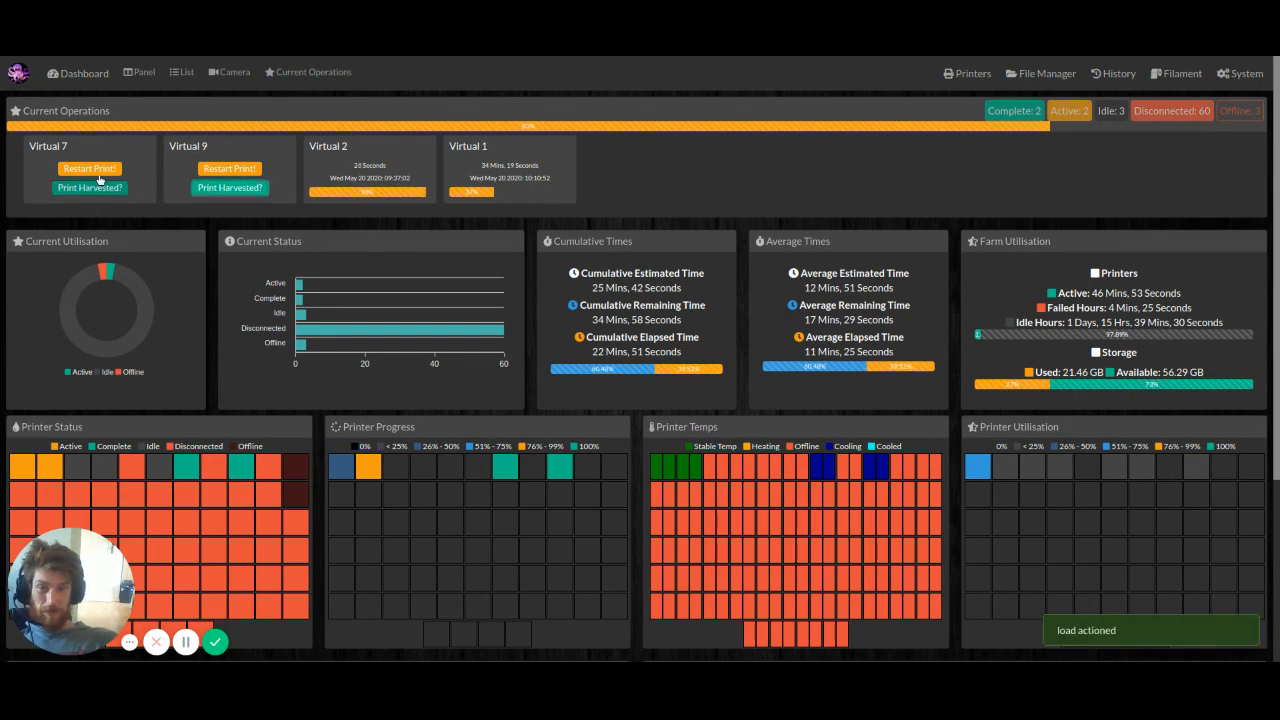
pyautogui.click(187, 76)
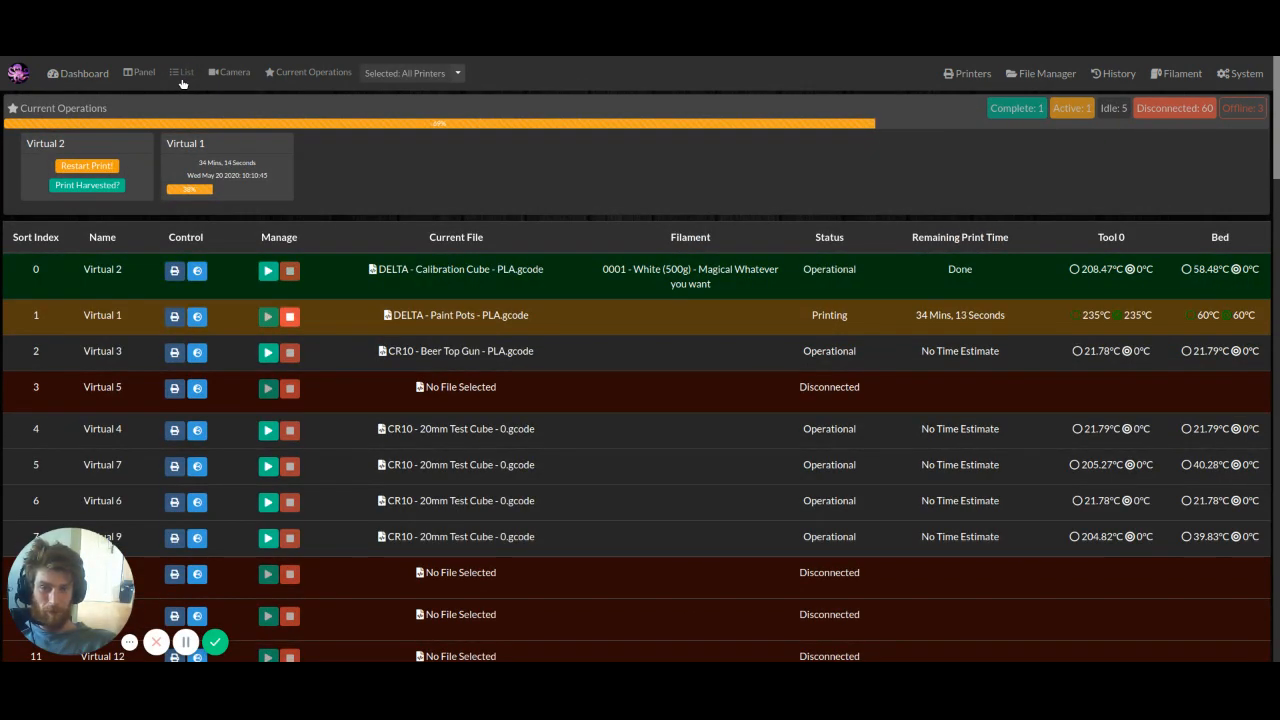
pyautogui.click(282, 77)
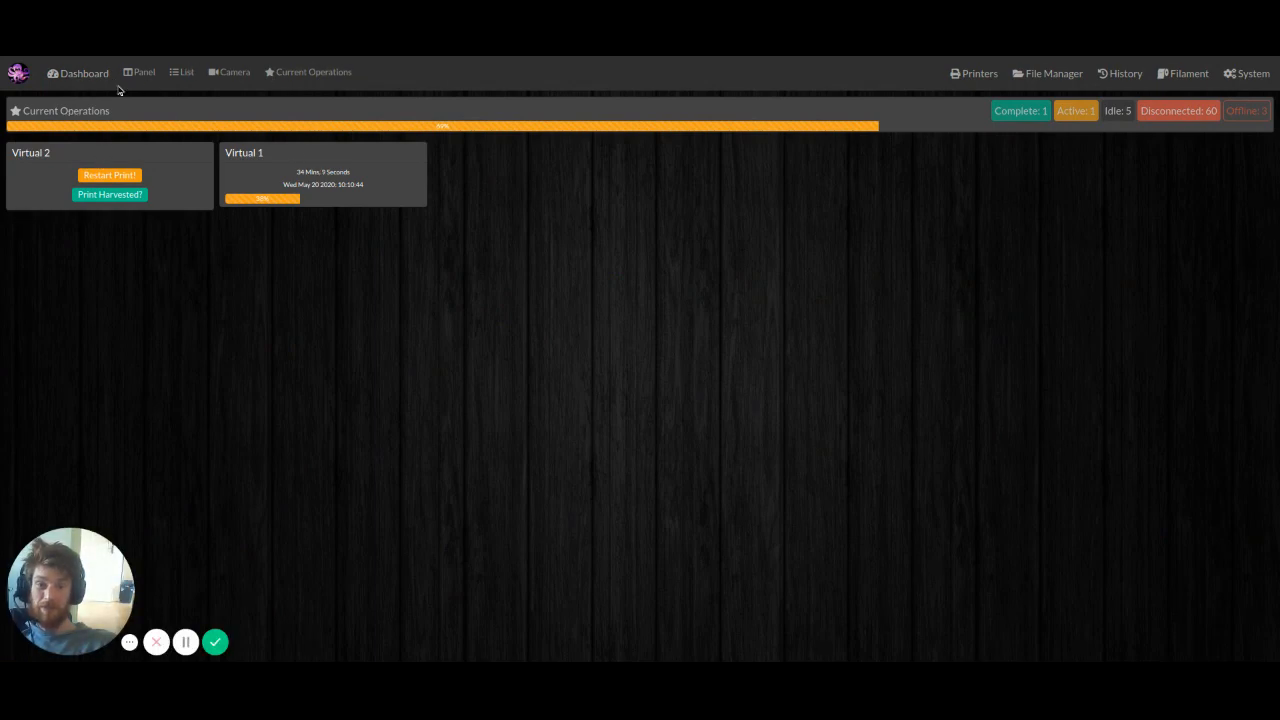
pyautogui.click(176, 74)
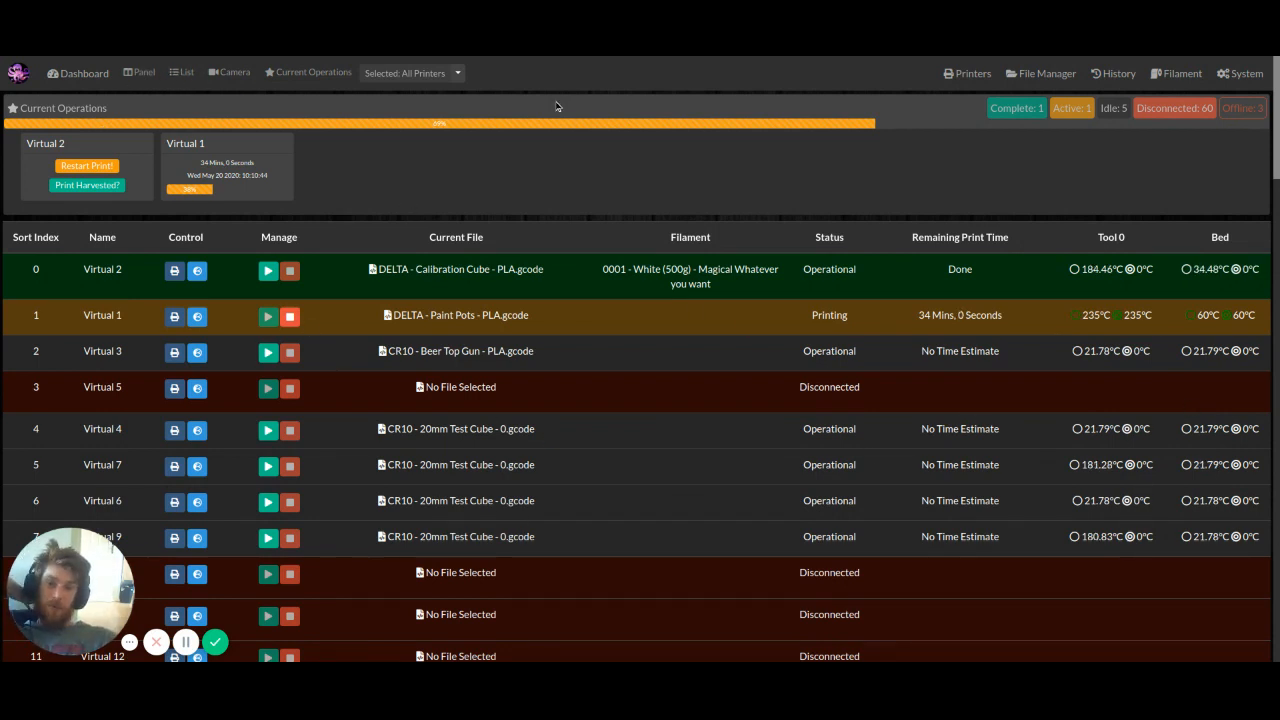
# Re-sync Virtual 2's files in the file manager, then open New_Folder among Virtual 1's files.
pyautogui.click(1062, 73)
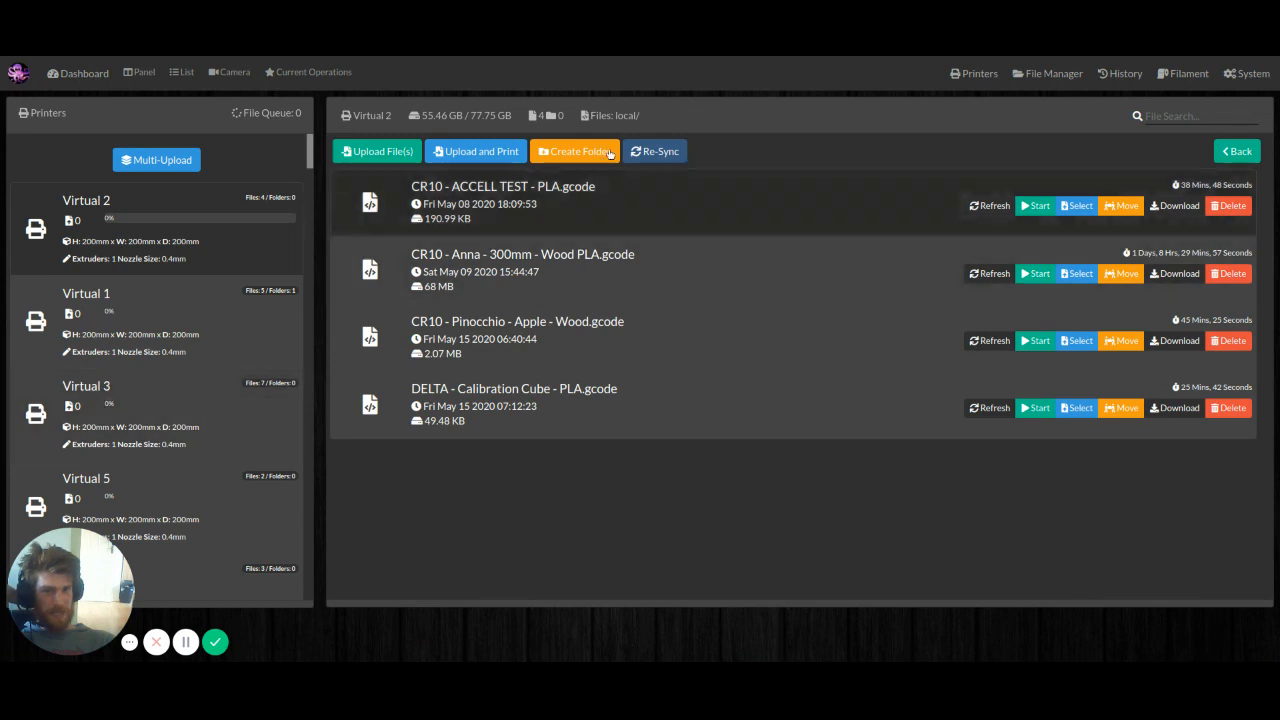
pyautogui.click(655, 151)
pyautogui.click(207, 322)
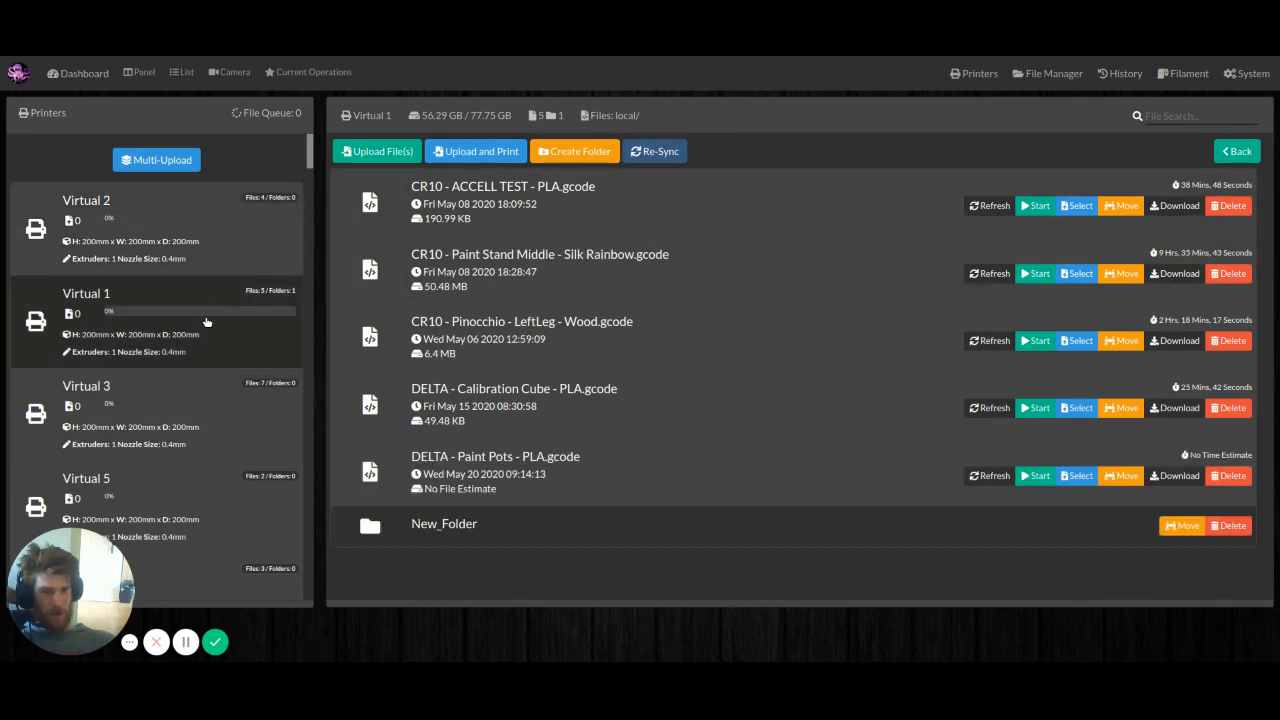
pyautogui.click(600, 540)
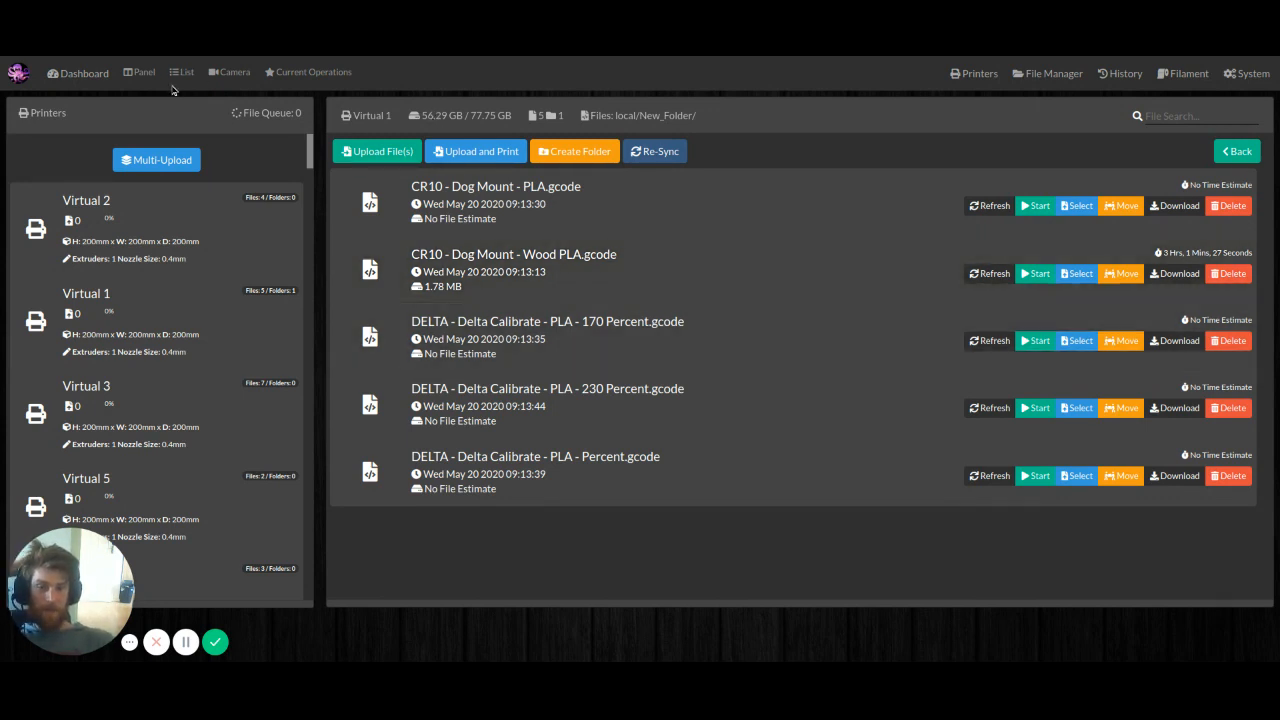
# View the printers' camera feeds, then examine the camera image, status and file list in Virtual 2's printer controls.
pyautogui.click(231, 72)
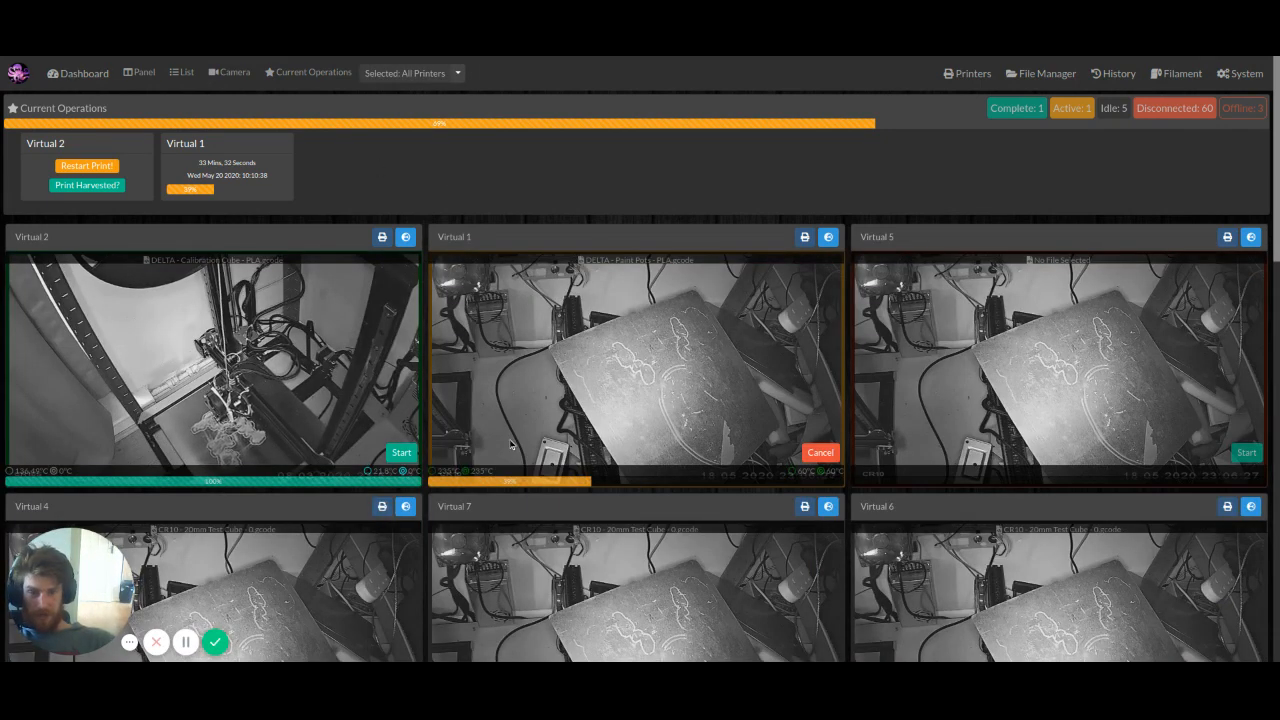
pyautogui.click(381, 237)
pyautogui.scroll(-3, 82, 467)
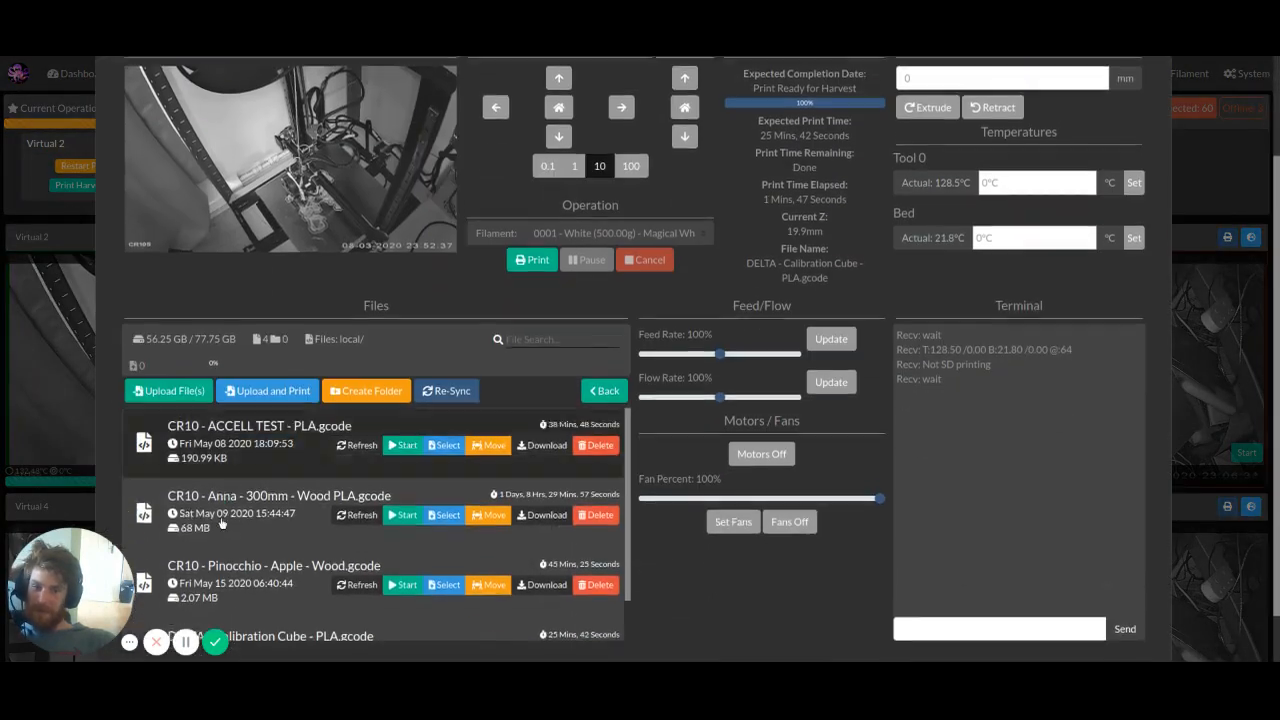
pyautogui.scroll(5, 405, 420)
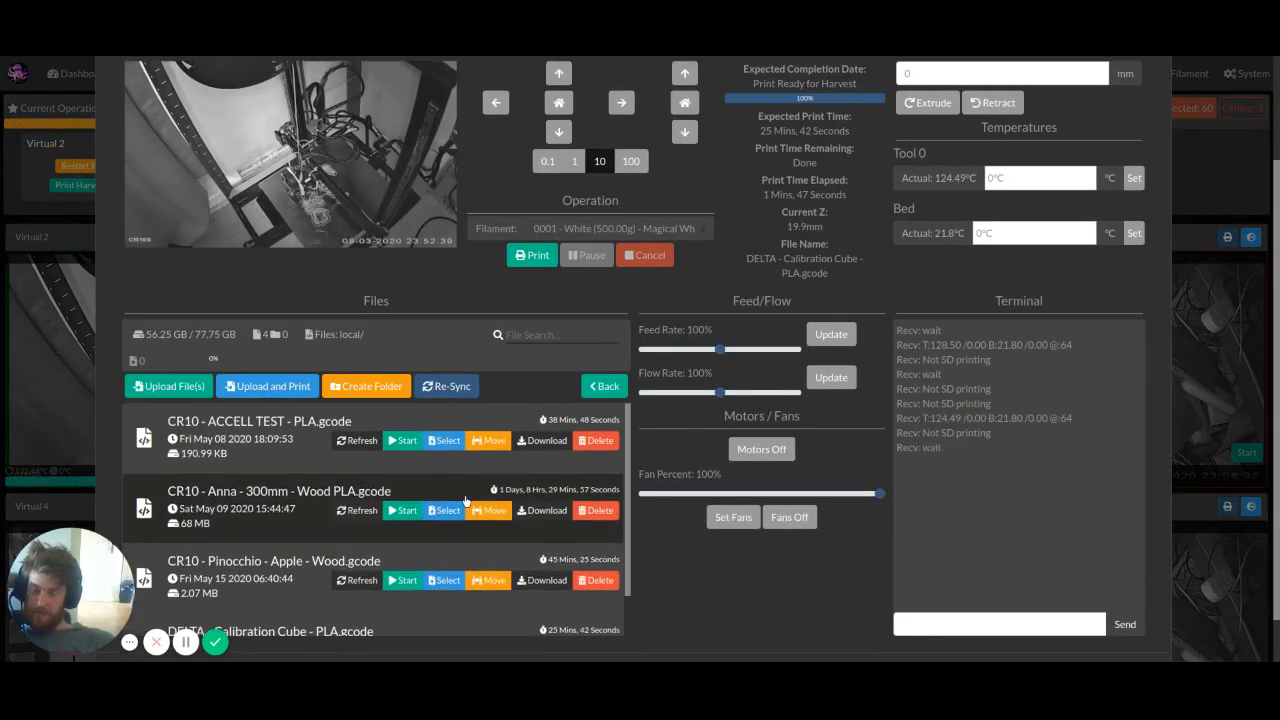
pyautogui.scroll(-5, 477, 560)
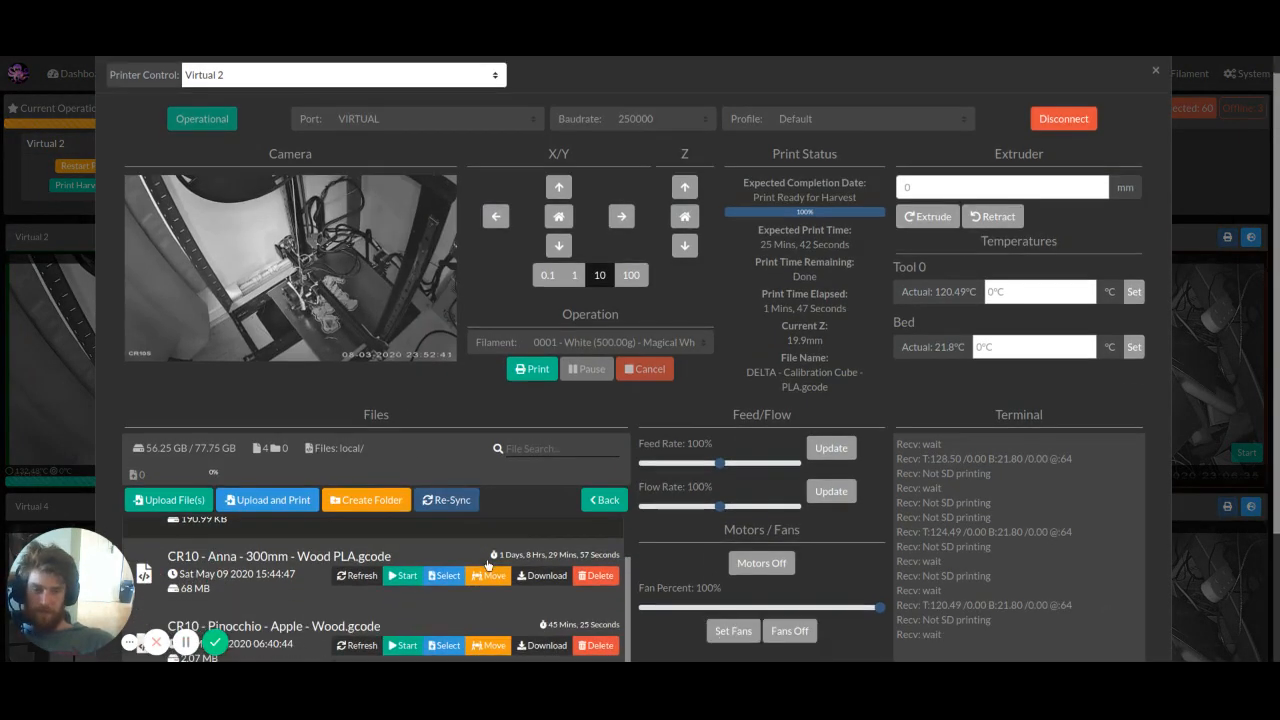
# Switch the printer controls from Virtual 2 to Virtual 1 to view its status, then close them.
pyautogui.scroll(3, 295, 130)
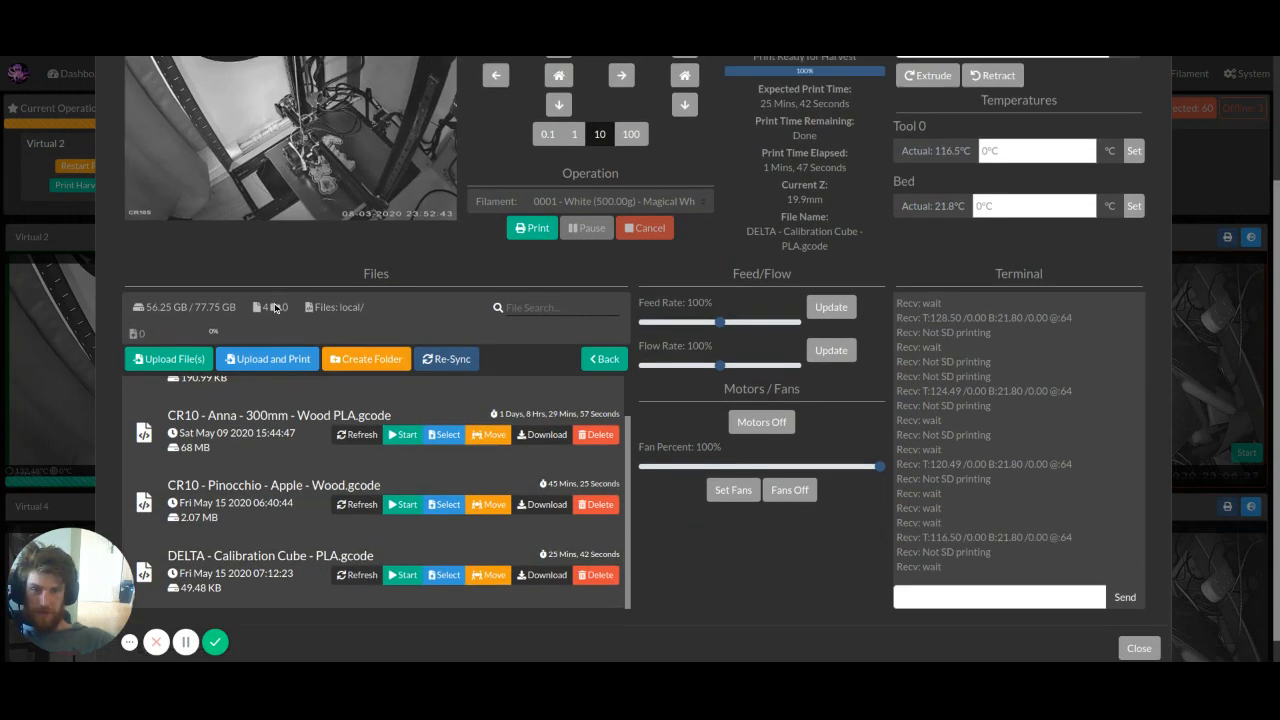
pyautogui.click(380, 90)
pyautogui.click(335, 116)
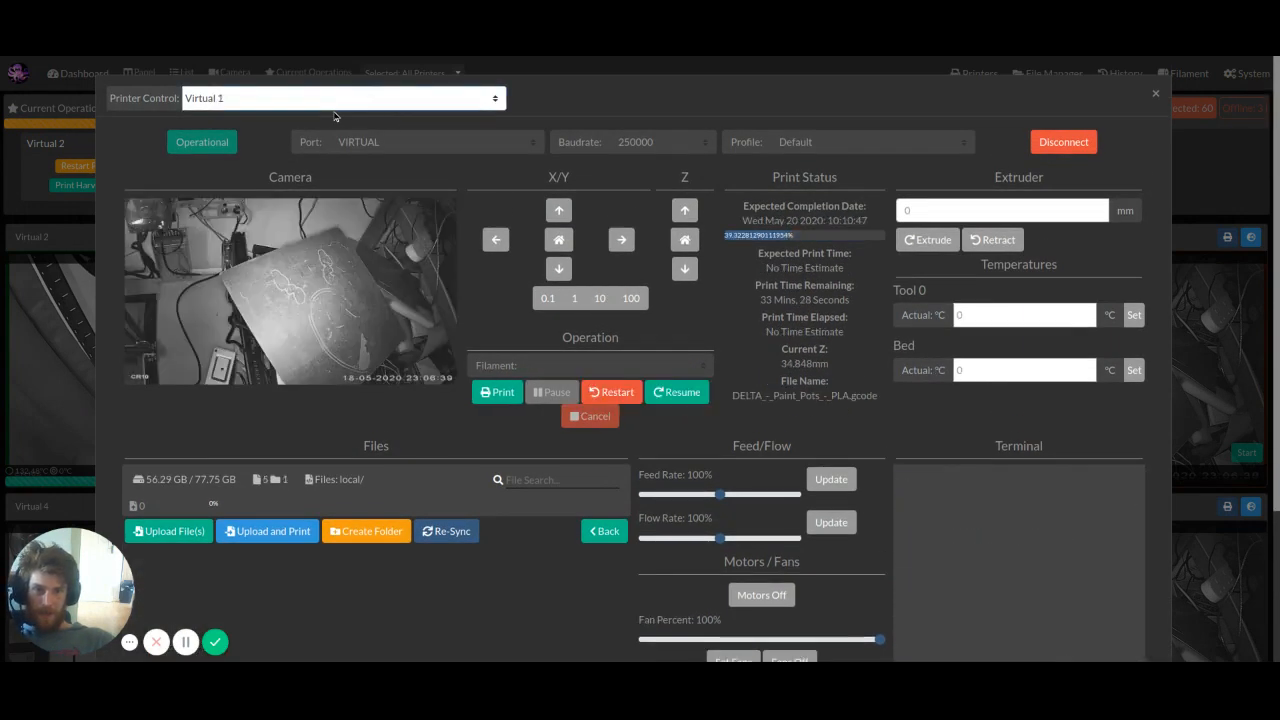
pyautogui.click(1155, 94)
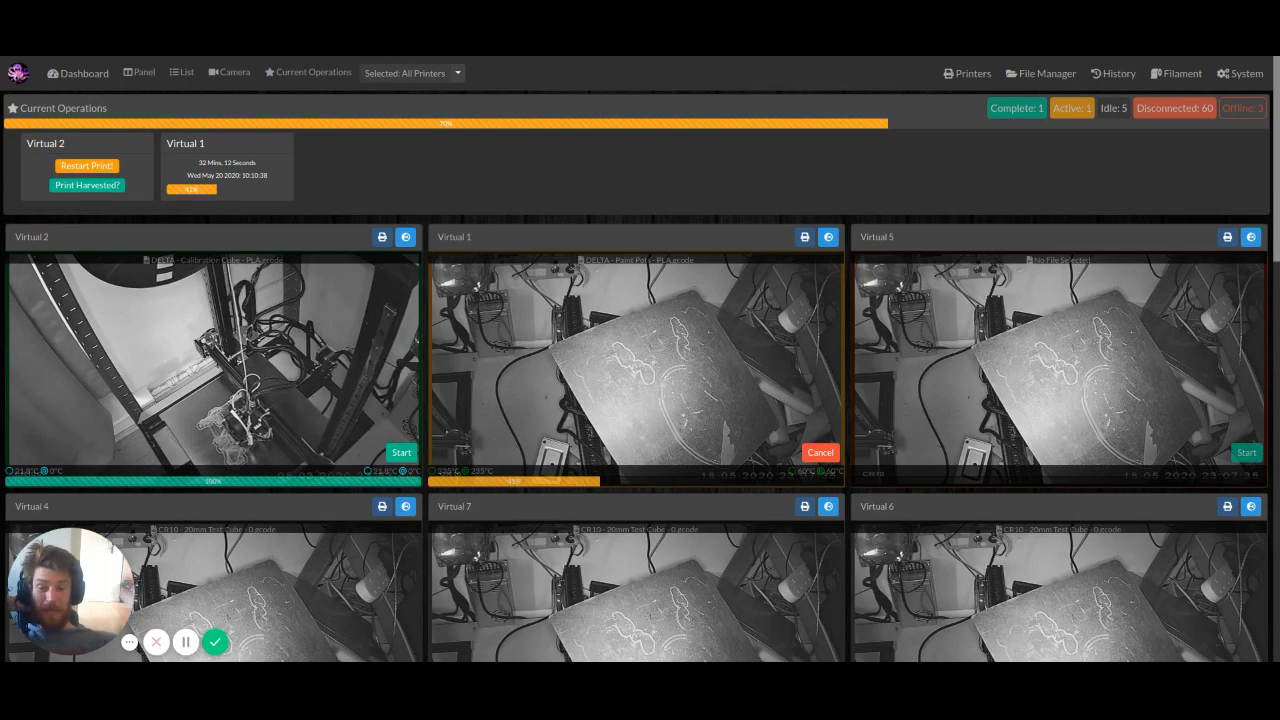
# View the dashboard's farm overview, then look through the printers in the printer management list.
pyautogui.click(85, 73)
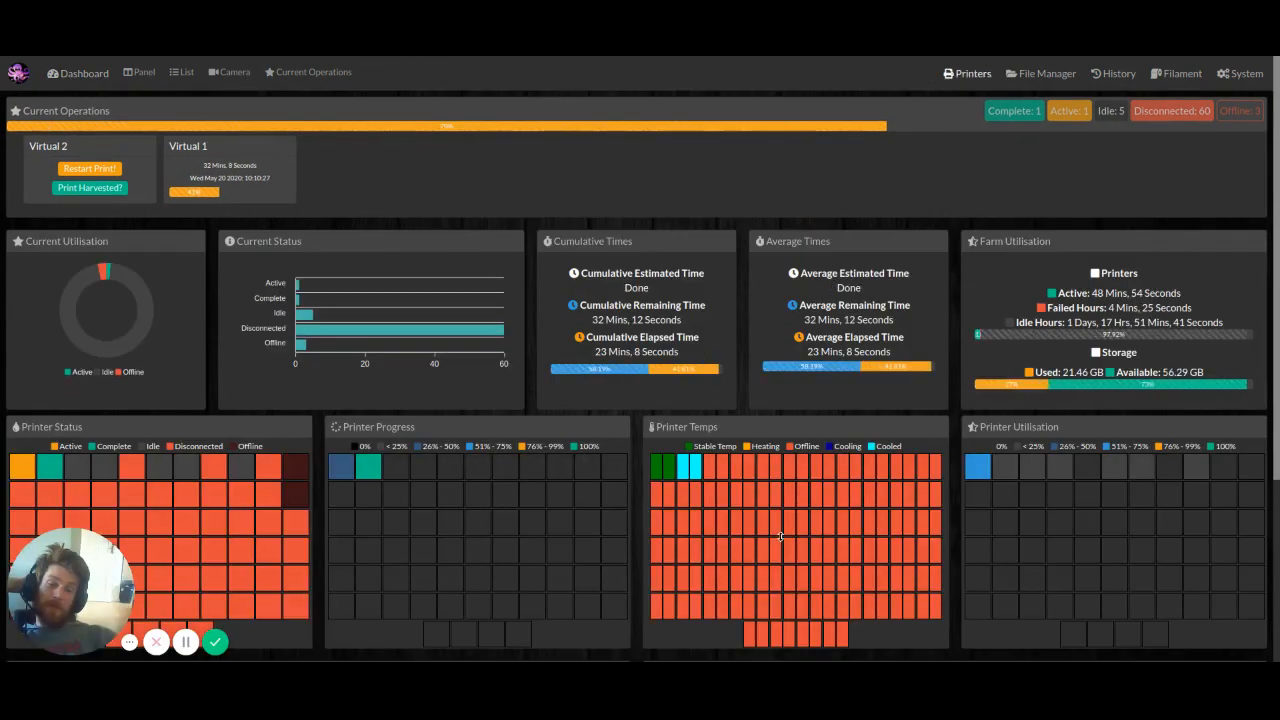
pyautogui.click(967, 73)
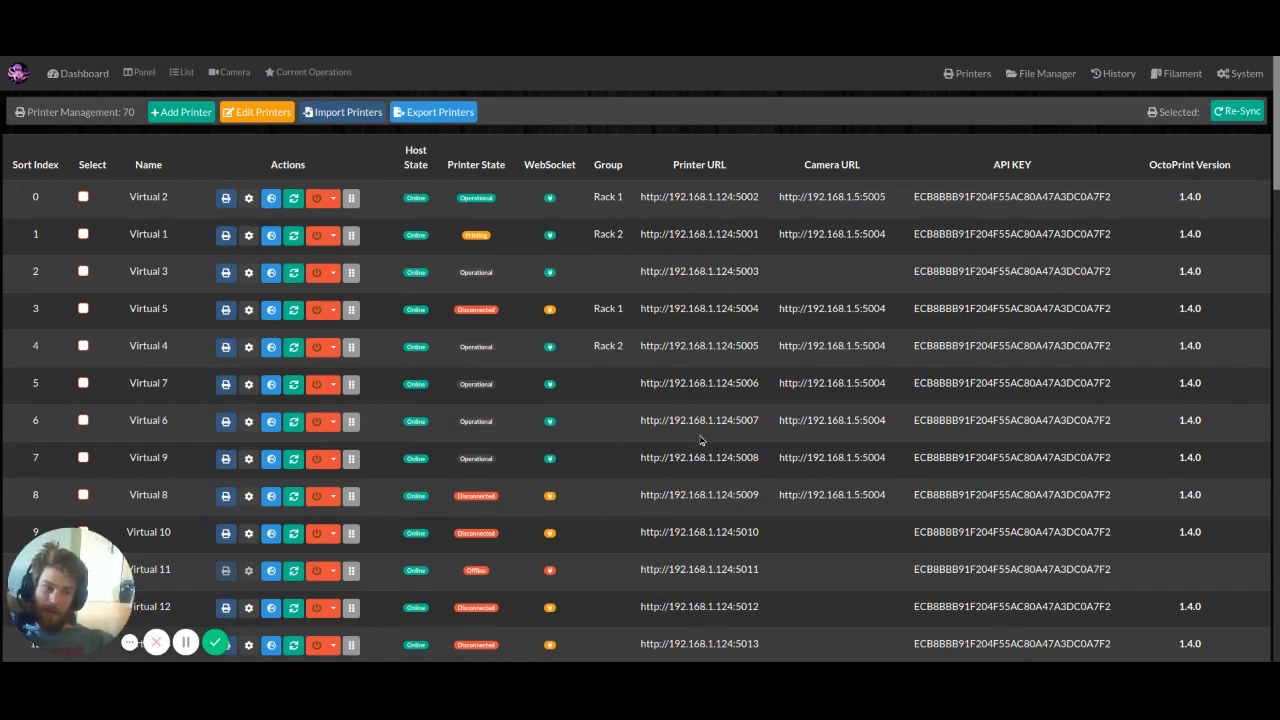
pyautogui.scroll(-2, 700, 460)
pyautogui.scroll(-3, 700, 460)
pyautogui.scroll(5, 743, 480)
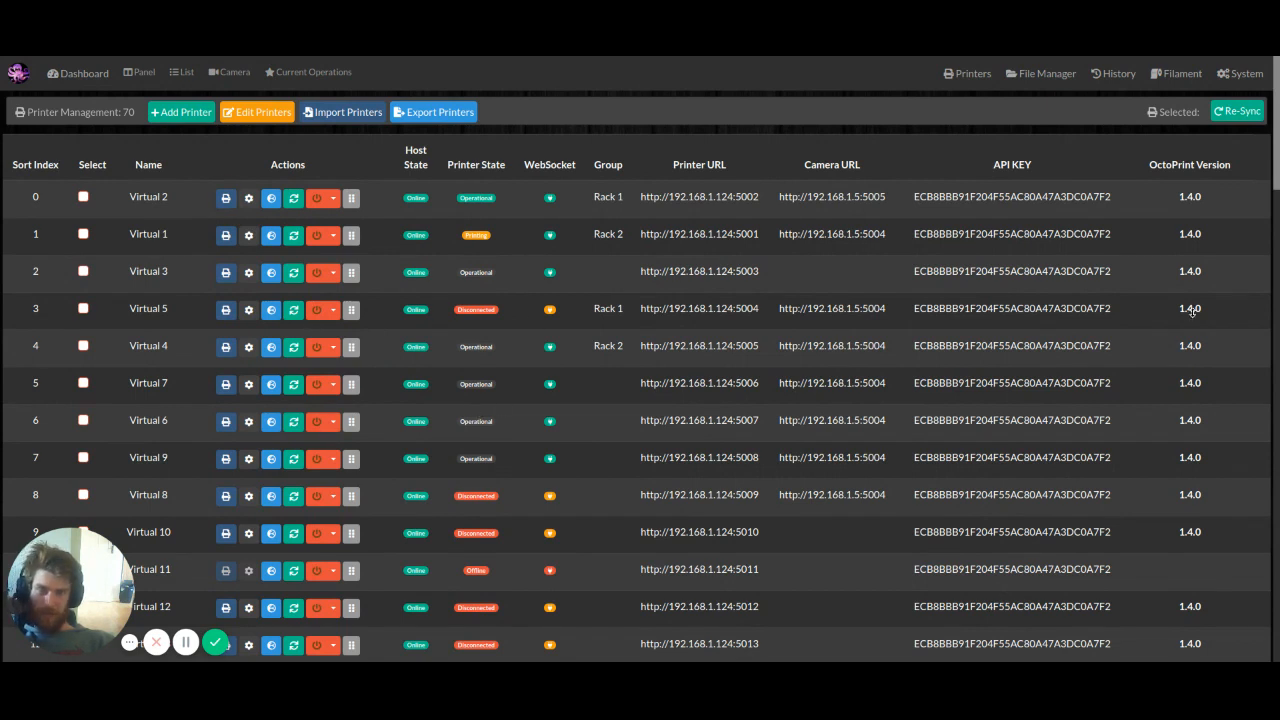
# Sort the printer management list by printer URL in ascending order.
pyautogui.moveTo(638, 198); pyautogui.dragTo(893, 202)
pyautogui.click(706, 166)
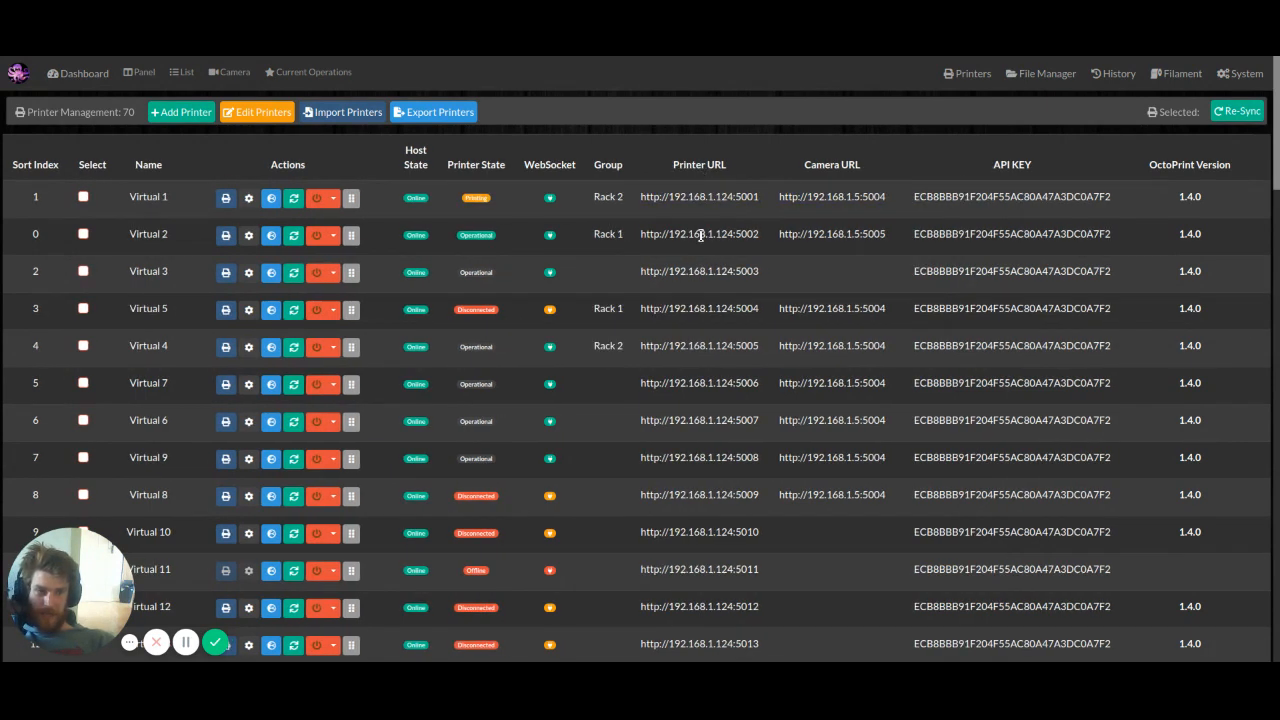
pyautogui.click(717, 165)
pyautogui.click(718, 163)
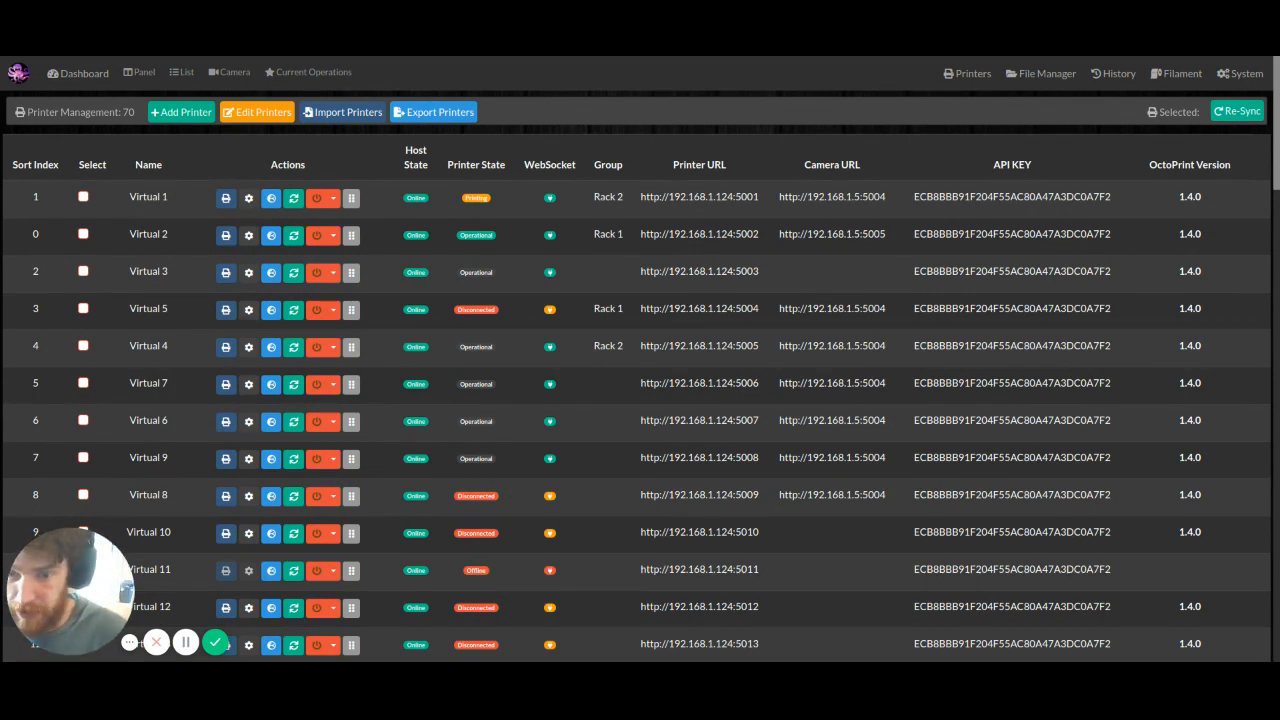
# Check the CPU, memory and current logs in the server settings' status section, then close the settings.
pyautogui.click(1242, 74)
pyautogui.click(1224, 203)
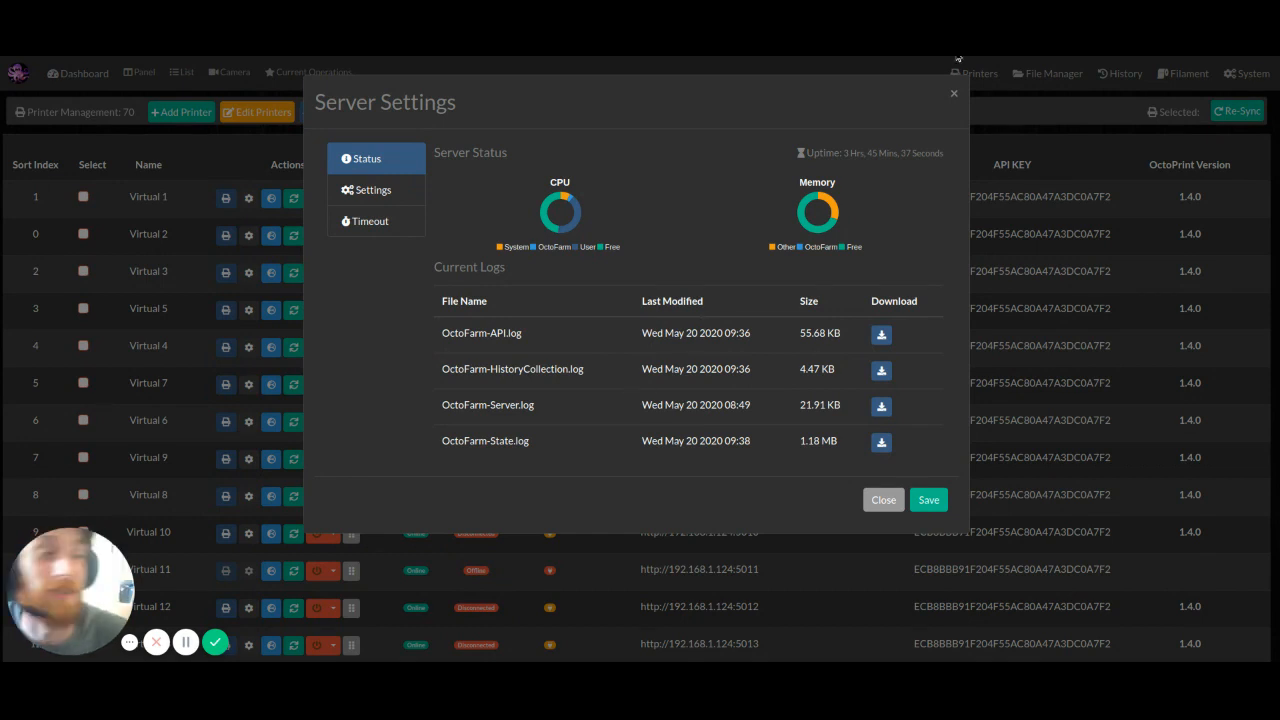
pyautogui.click(954, 94)
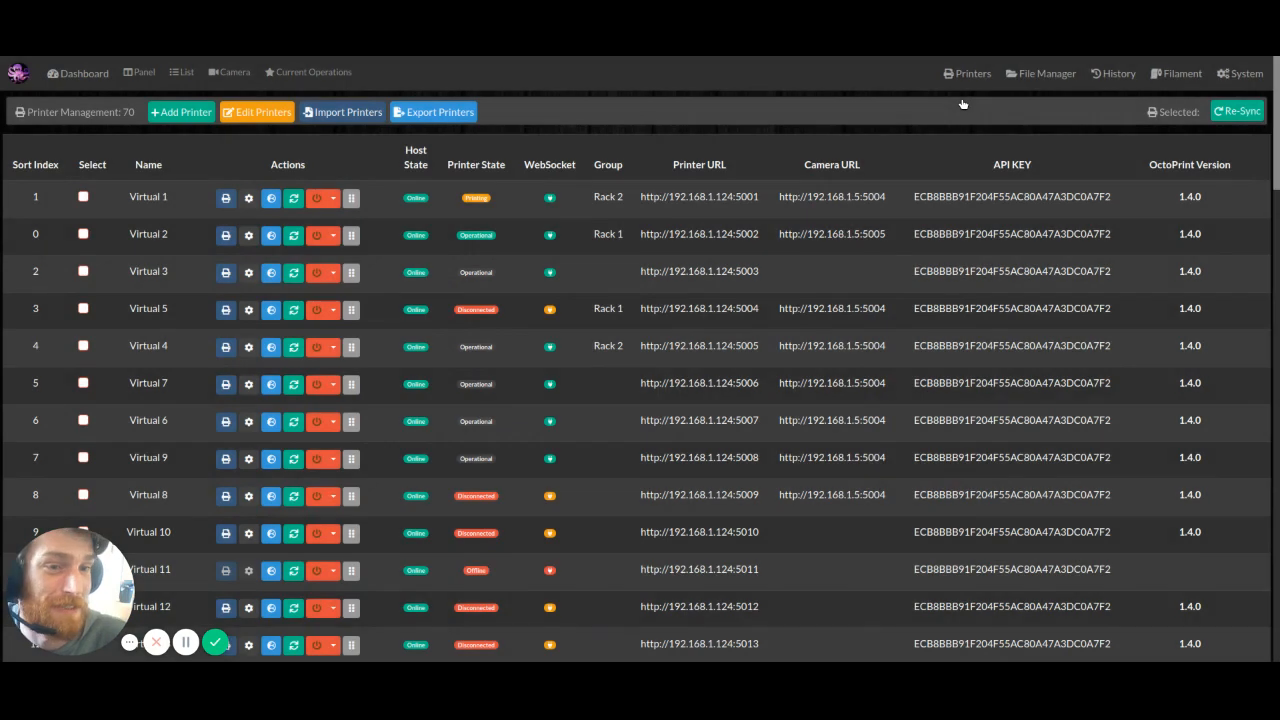